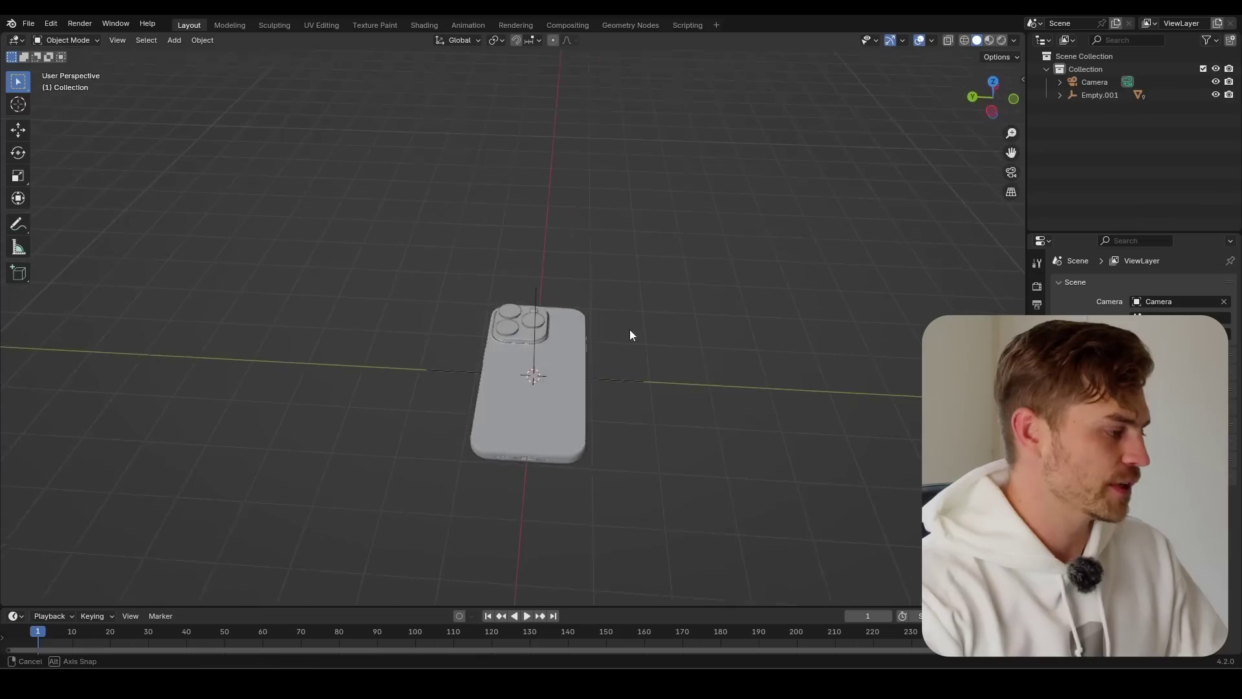
- Examine the phone model from several angles and select the parent empty that controls it
middle_click_drag(630, 330, 645, 324)
middle_click_drag(645, 325, 638, 388)
middle_click_drag(637, 389, 647, 285, "shift")
scroll(647, 285, "up", 2)
middle_click_drag(660, 259, 636, 314, "shift")
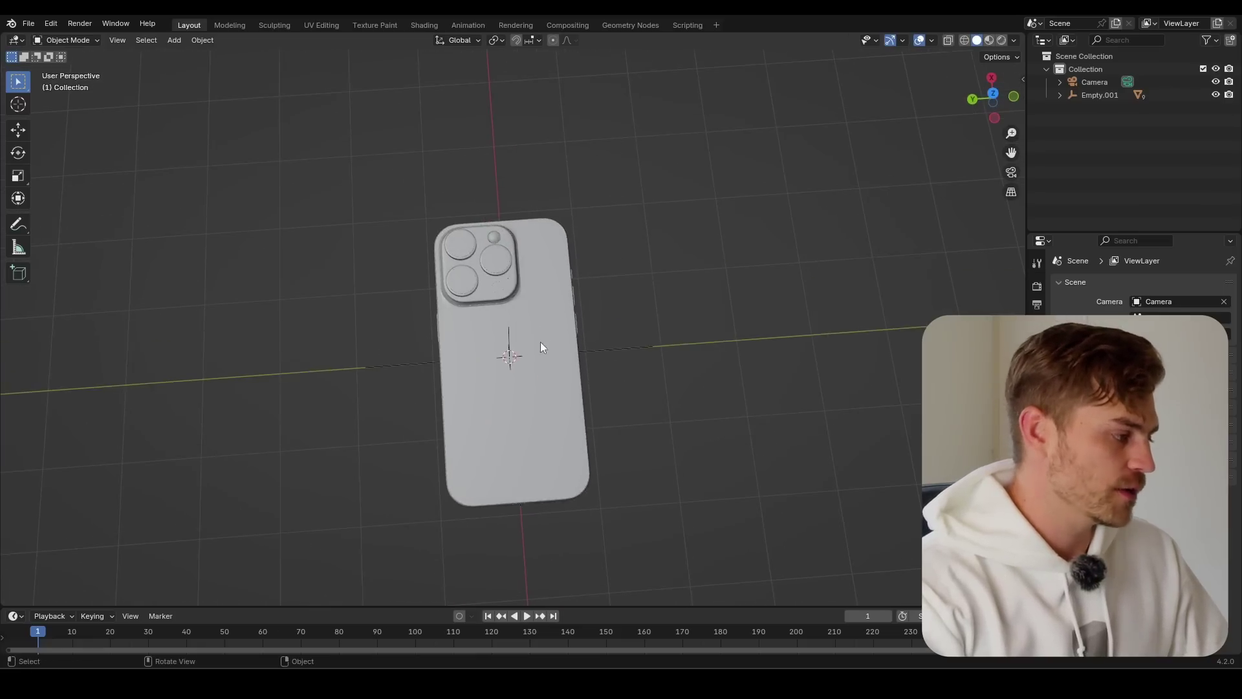
left_click(504, 340)
left_click(507, 337)
key("g")
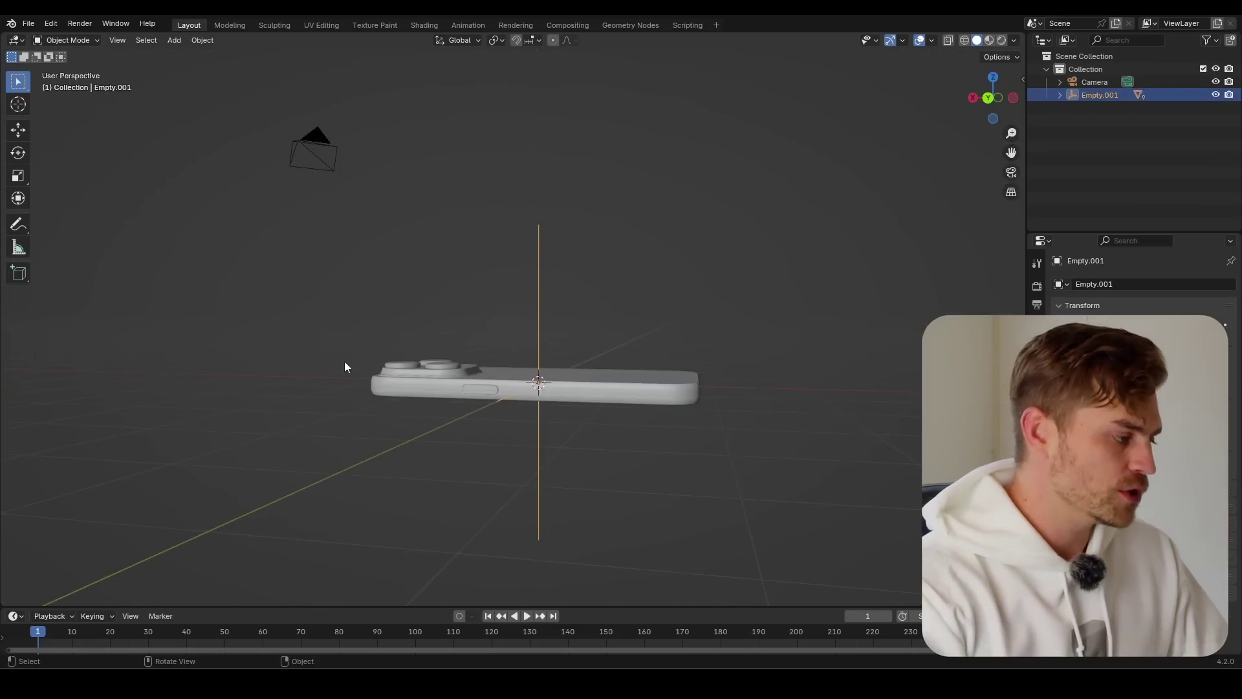
middle_click_drag(637, 283, 647, 308)
scroll(610, 350, "down", 3)
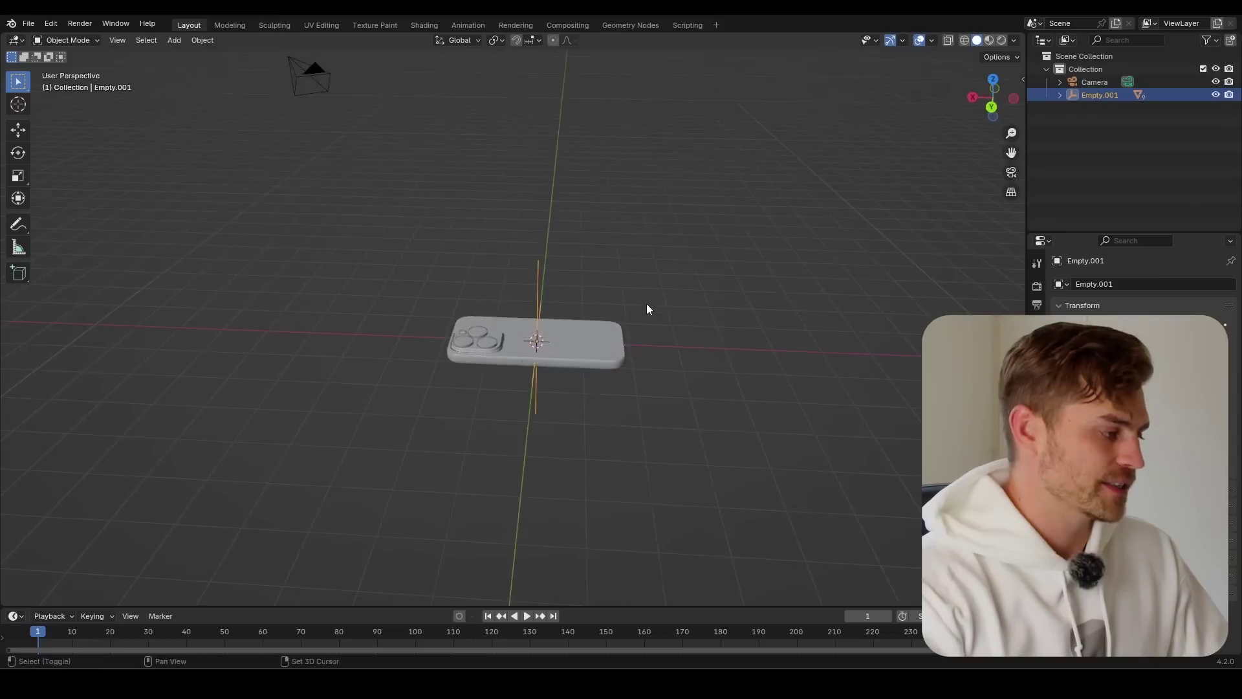
- Add a NURBS path curve at the world origin, running through the phone
key("shift+a")
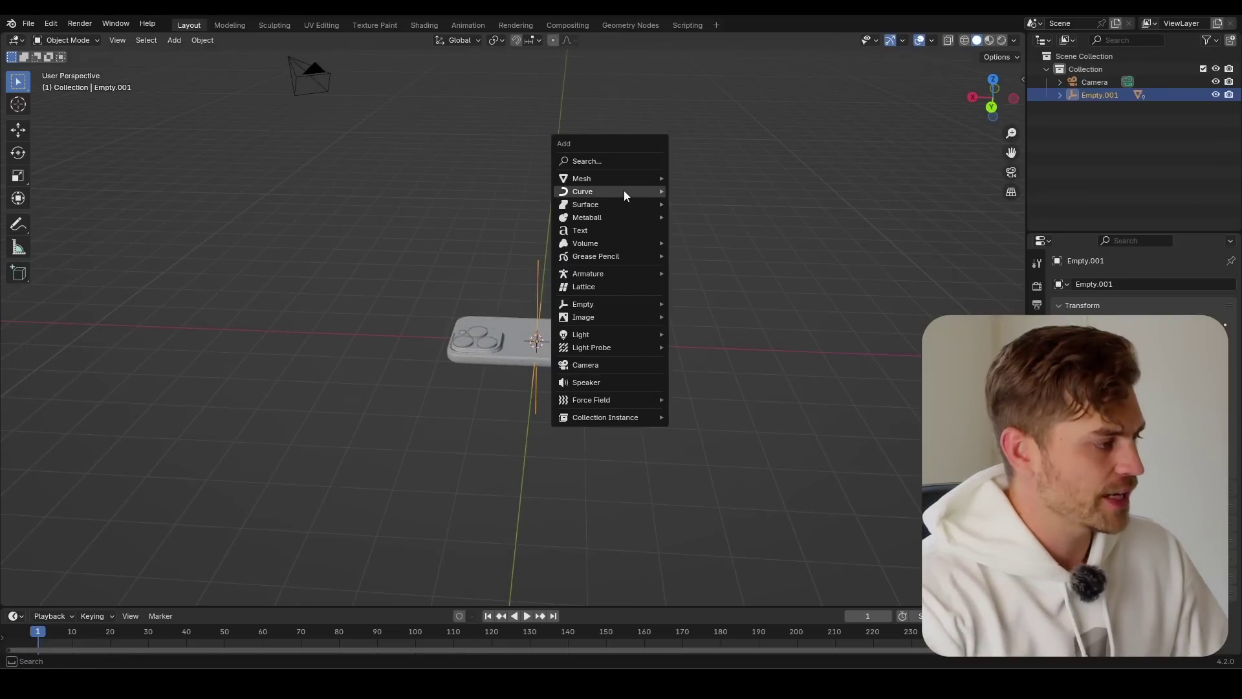
mouse_move(630, 191)
left_click(712, 249)
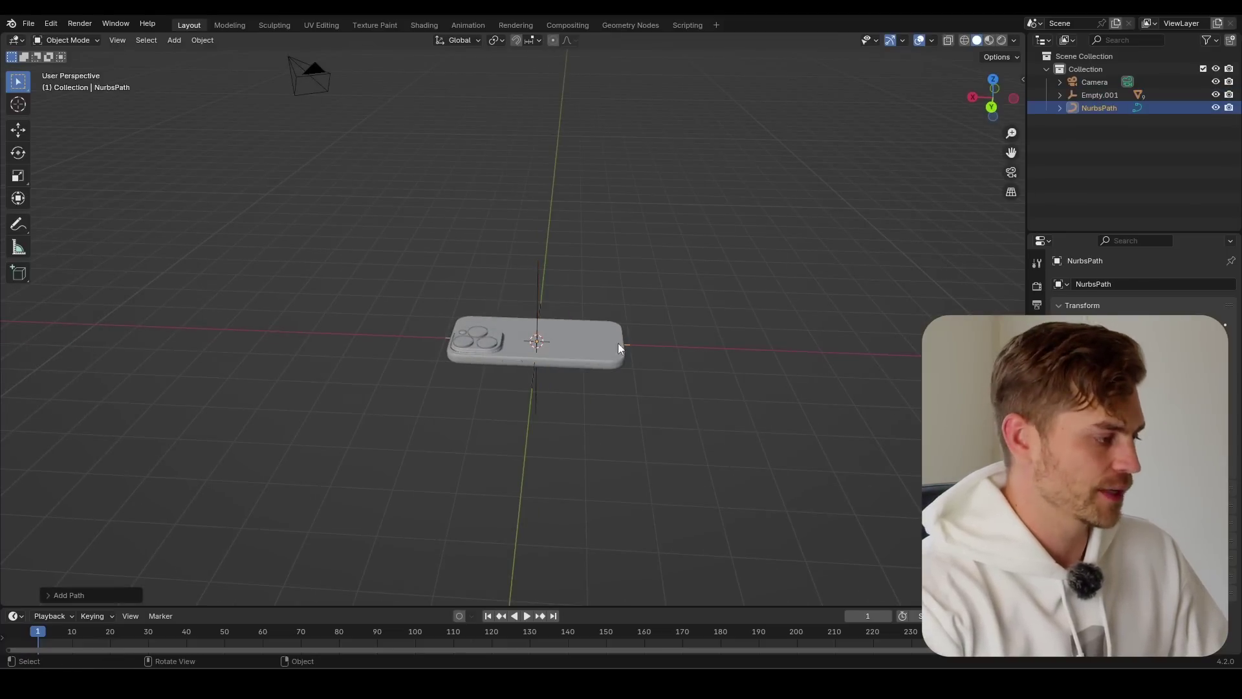
middle_click_drag(619, 348, 609, 387)
- Stretch the path by moving its camera-side end control point far out along the X axis in Edit Mode
key("Tab")
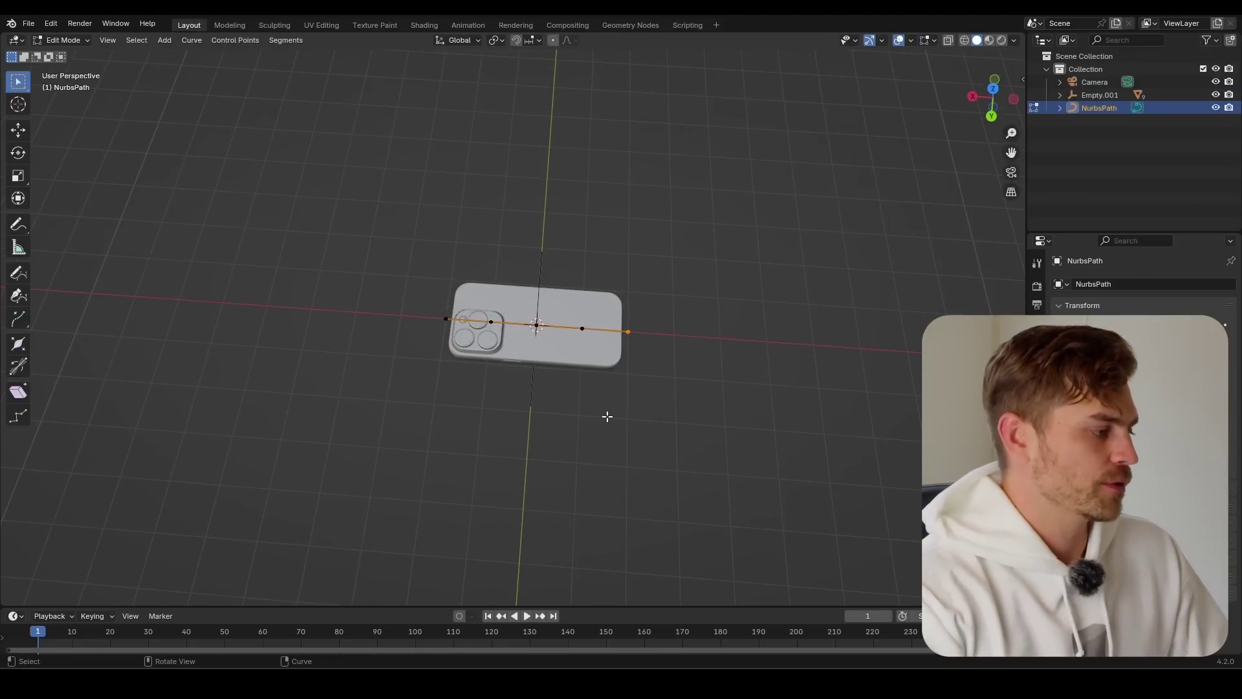
middle_click_drag(443, 318, 682, 273, "shift")
key("g")
key("x")
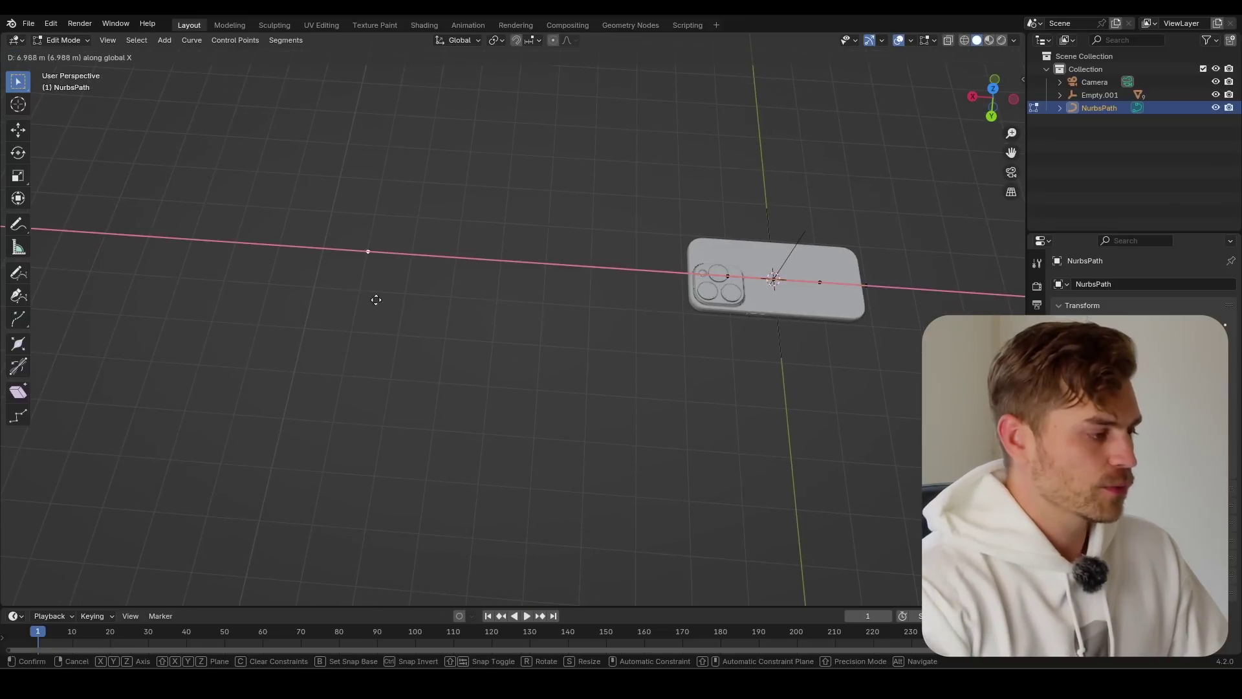
left_click(217, 309)
middle_click_drag(327, 308, 649, 351)
key("g")
key("x")
left_click(492, 305)
- Spread the path's inner control points by moving the second one about 8.4 m along X and the middle one a shorter distance
key("g")
key("x")
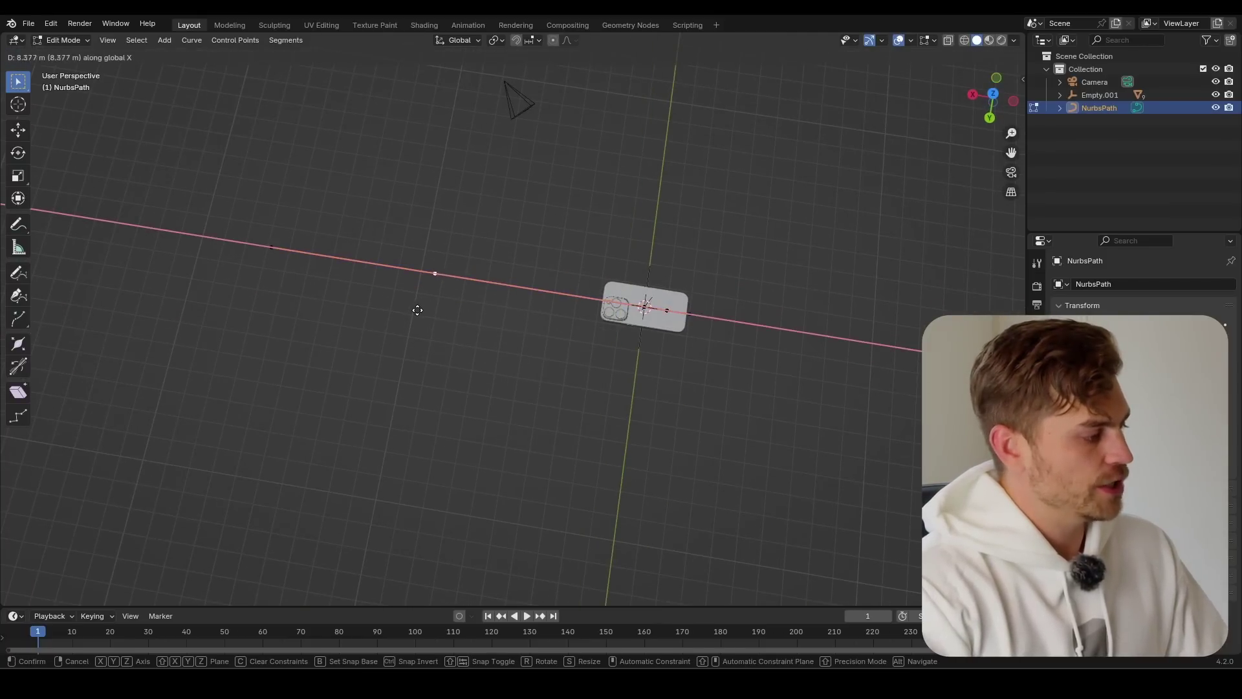
left_click(417, 310)
left_click(632, 309)
key("g")
key("x")
left_click(560, 303)
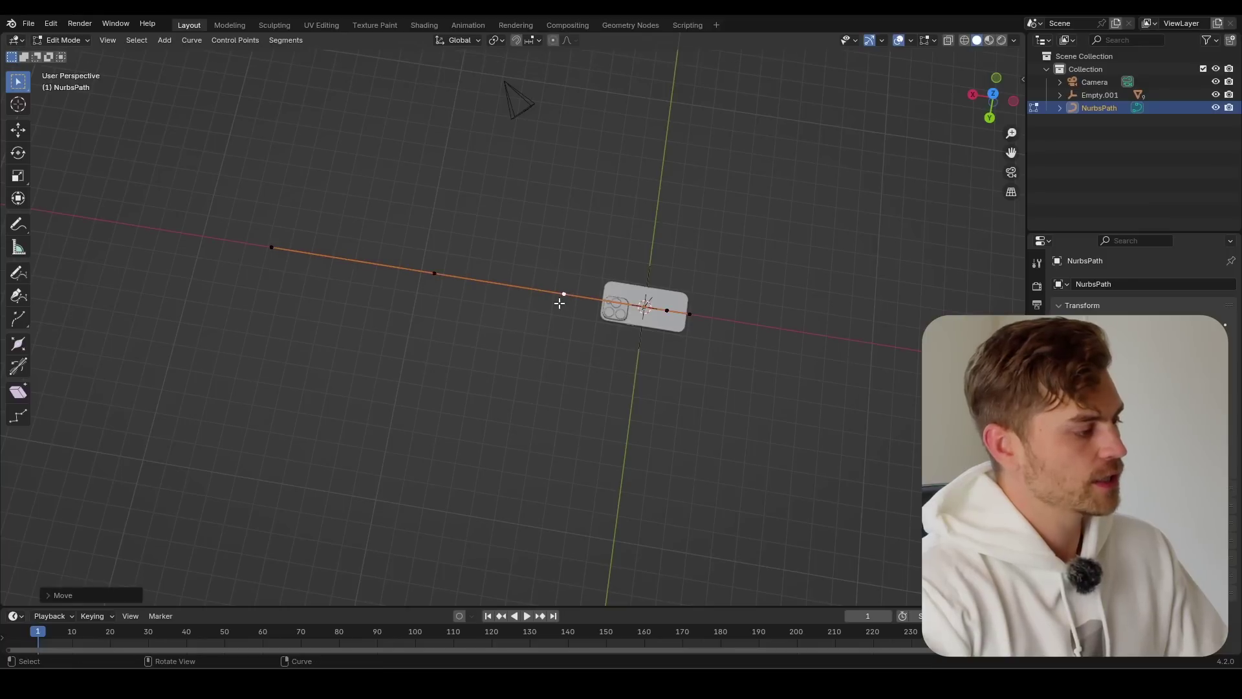
- Raise the path's second control point about 2 m along Z using smooth proportional editing with a radius of about 14.4 m
key("o")
middle_click_drag(466, 325, 521, 257)
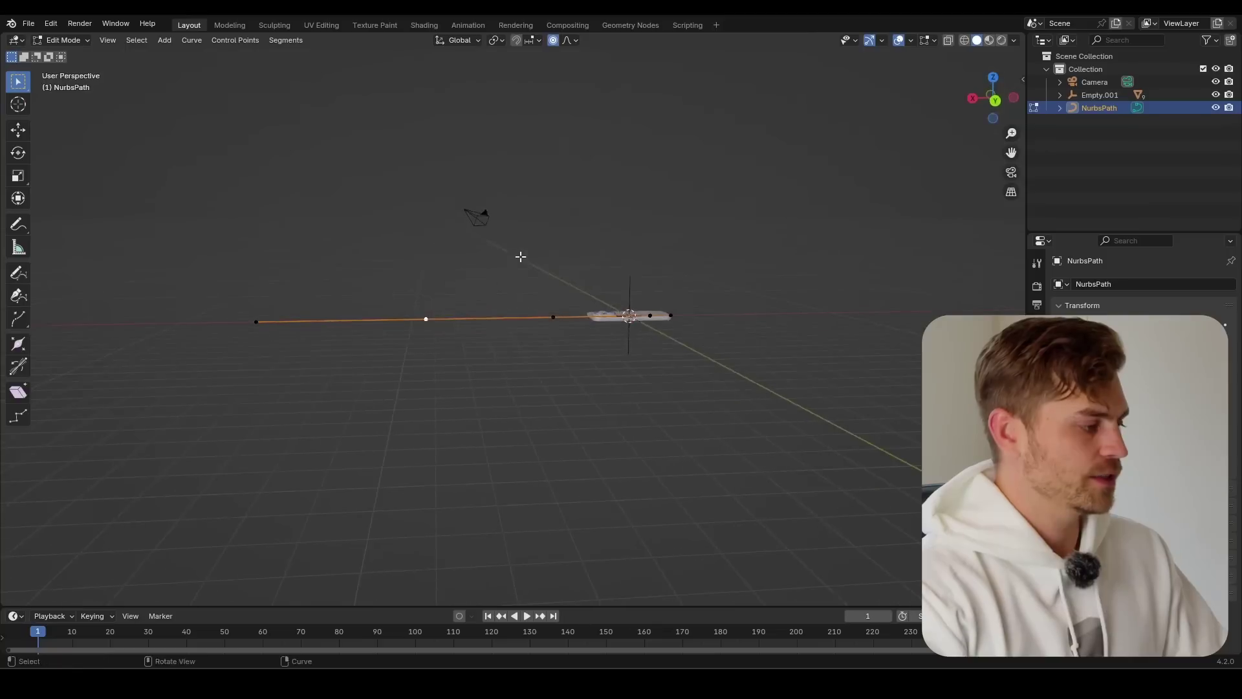
key("g")
key("z")
scroll(513, 269, "down", 5)
scroll(513, 269, "down", 10)
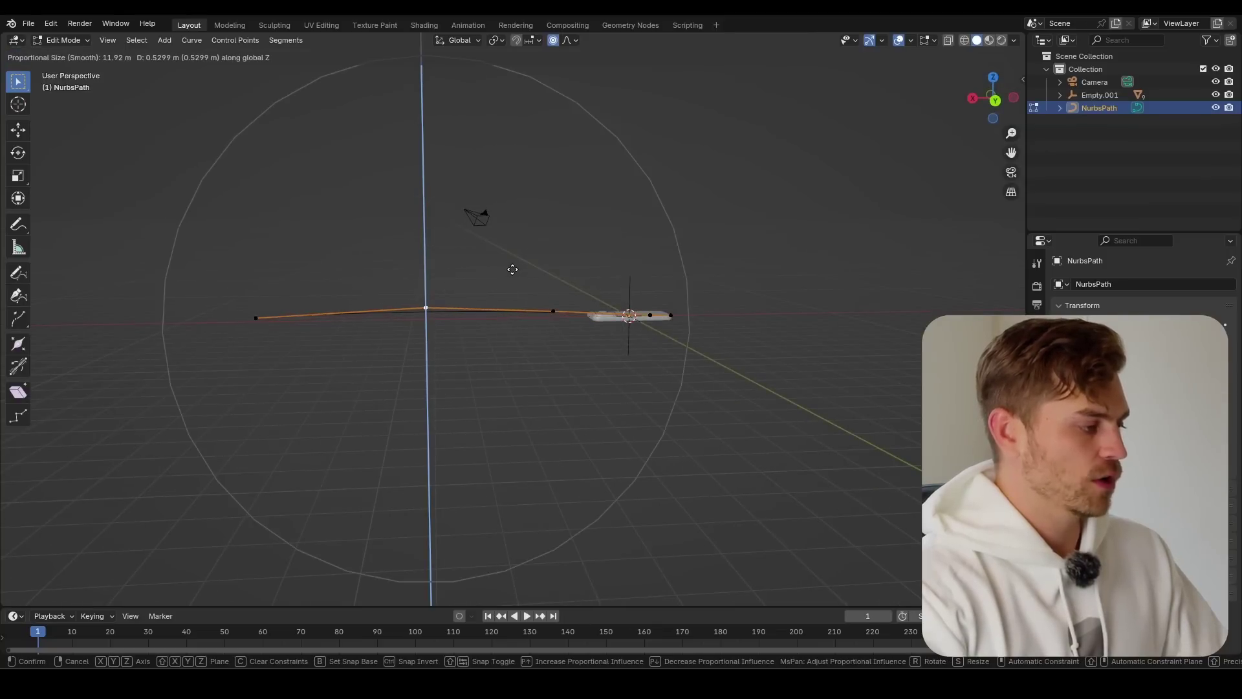
left_click(514, 232)
- Move the path's outer end point farther out along X and return to Object Mode
middle_click_drag(495, 247, 470, 371)
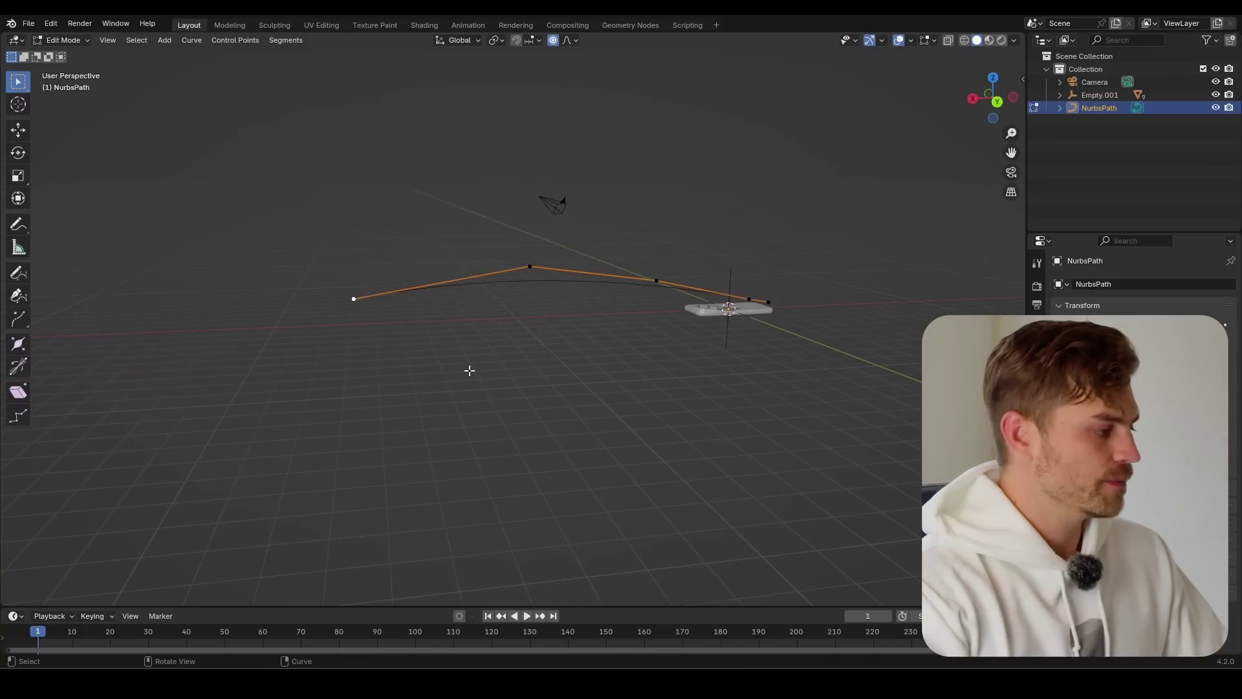
key("g")
key("x")
left_click(177, 396)
middle_click_drag(207, 327, 255, 380)
key("Tab")
scroll(360, 343, "down", 5)
middle_click_drag(467, 353, 427, 364)
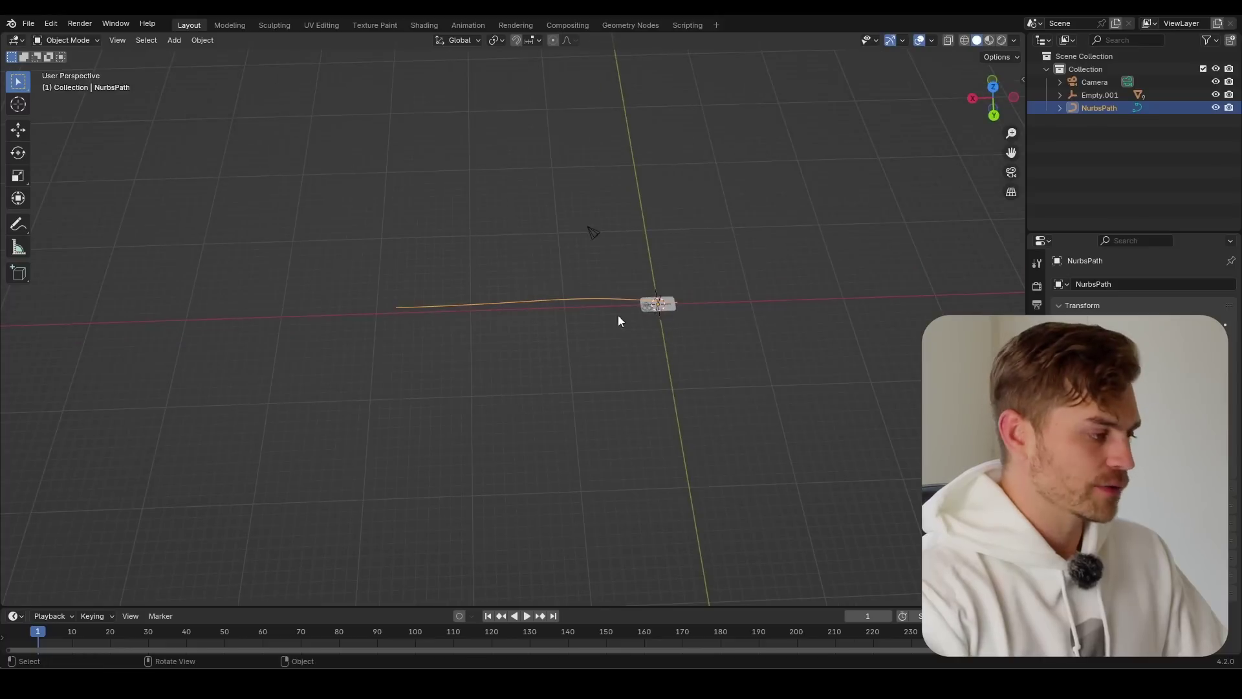
- Duplicate the path in place and rotate the copy 180° about the Z axis
scroll(615, 323, "up", 2)
key("shift+d")
right_click(653, 347)
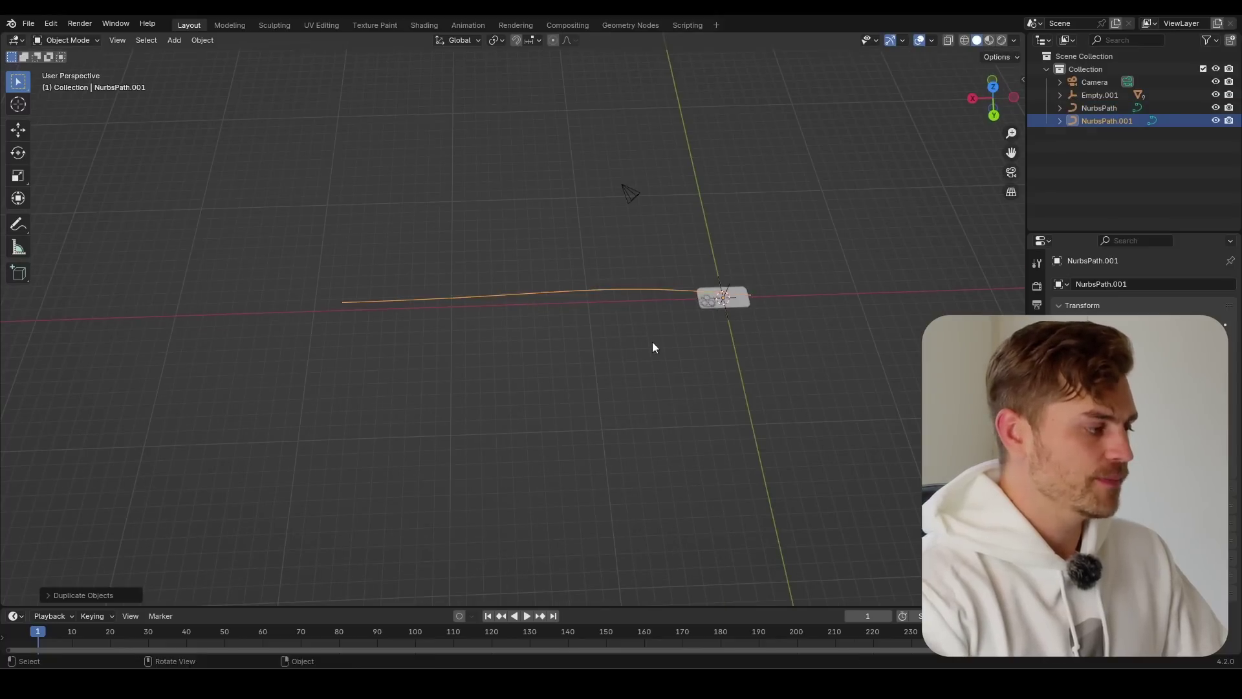
type("rz180")
key("Return")
- Offset the rotated path slightly along Y and move it along X toward the original path's far end
scroll(741, 297, "down", 3)
key("g")
key("y")
left_click(732, 318)
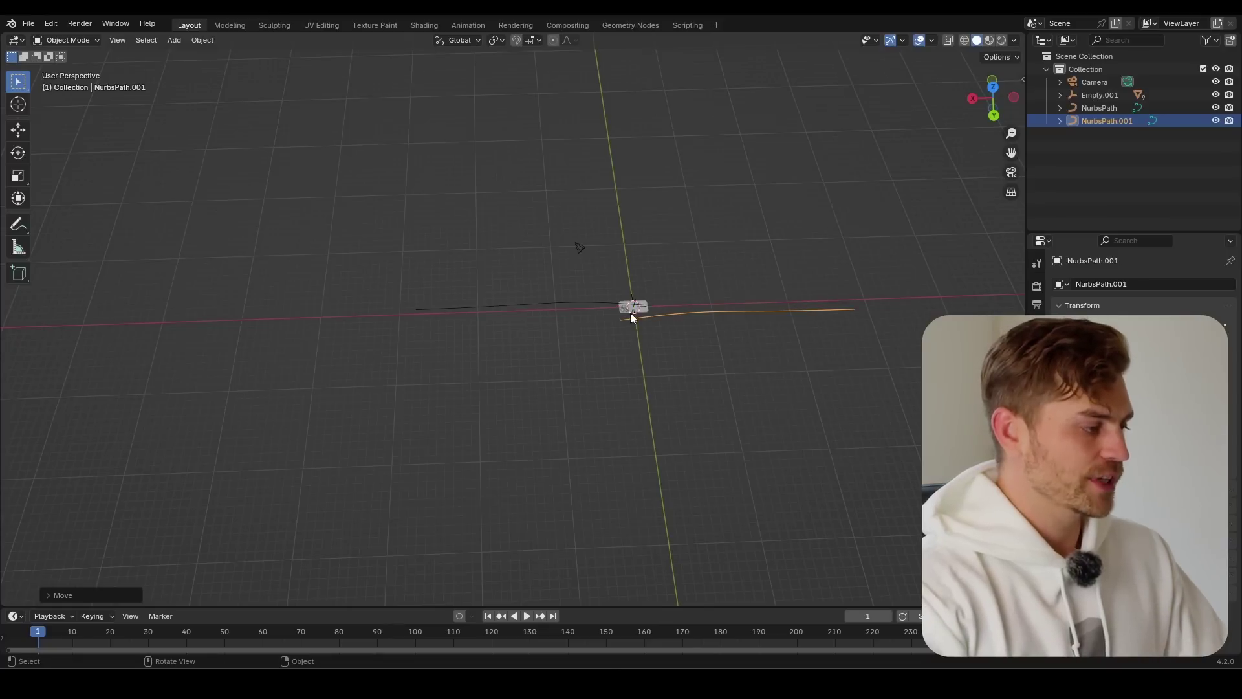
key("g")
key("x")
left_click(272, 319)
middle_click_drag(271, 318, 410, 386)
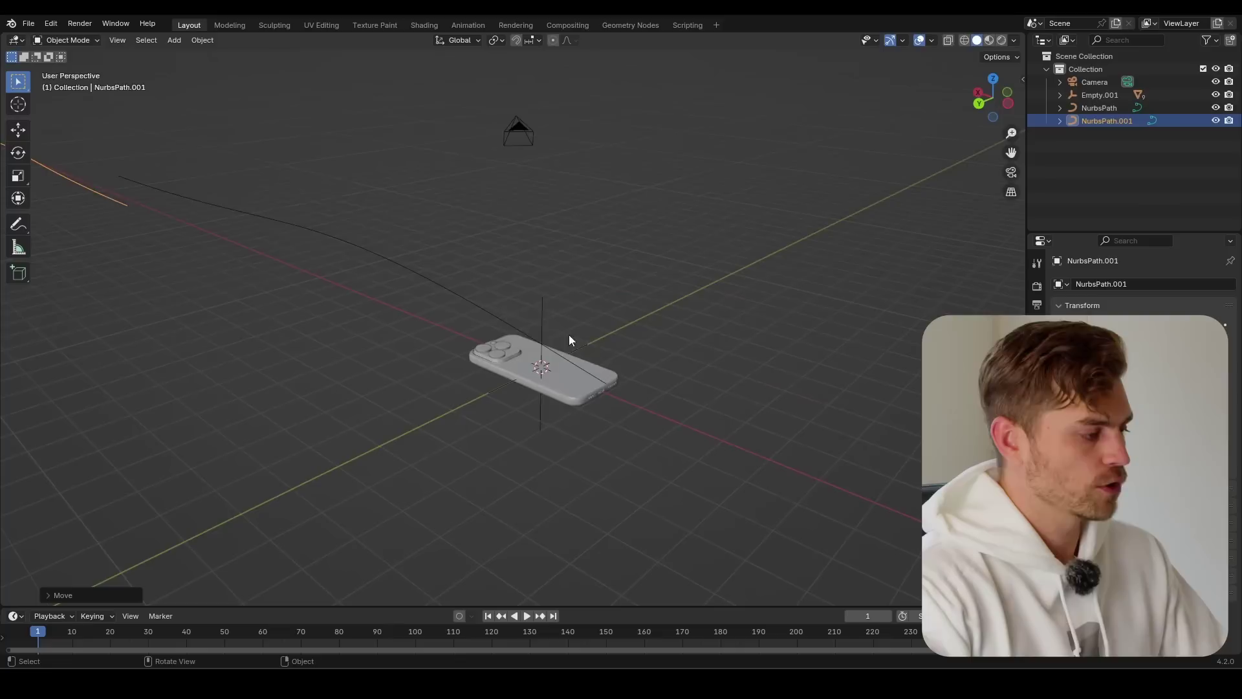
- Add a Follow Path constraint to the phone's parent empty and target the first path
left_click(542, 309)
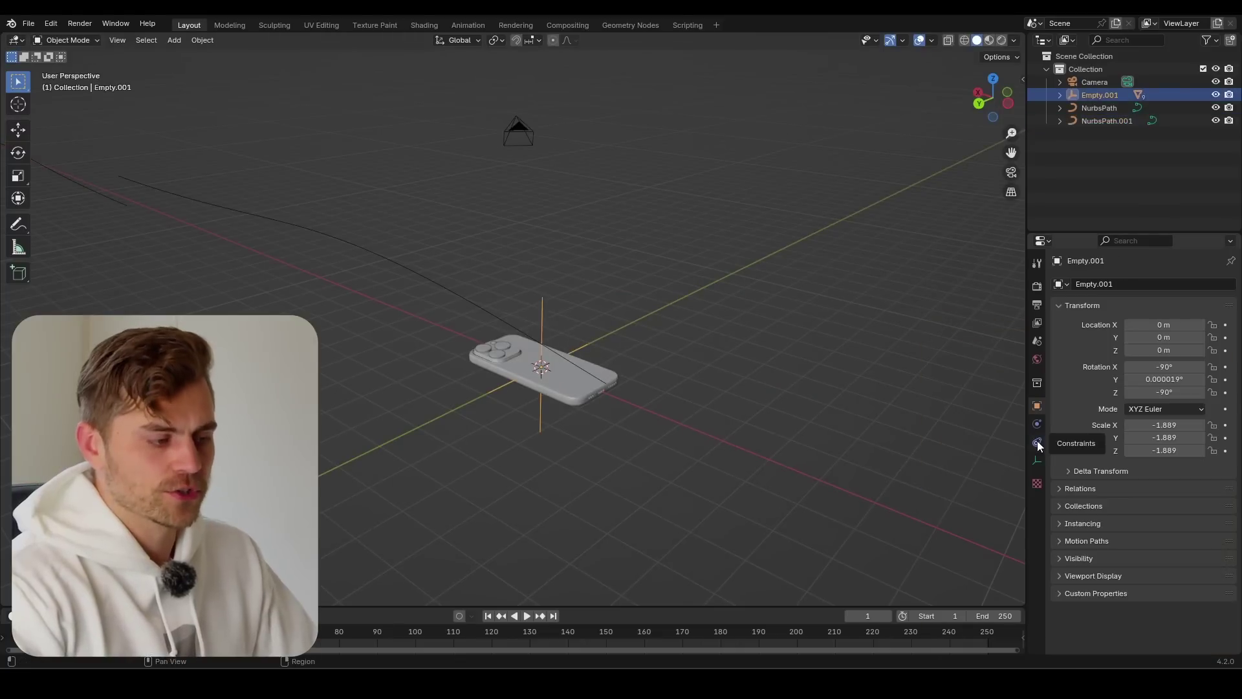
left_click(1038, 443)
scroll(563, 349, "down", 3)
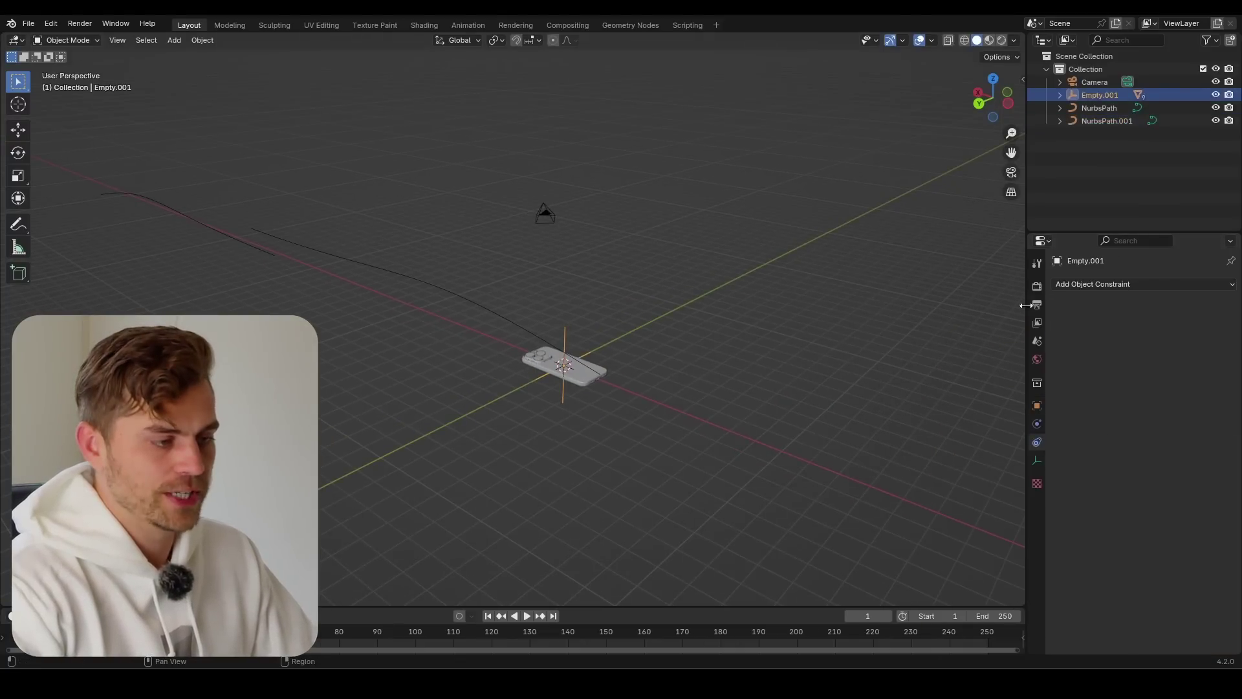
left_click(1108, 285)
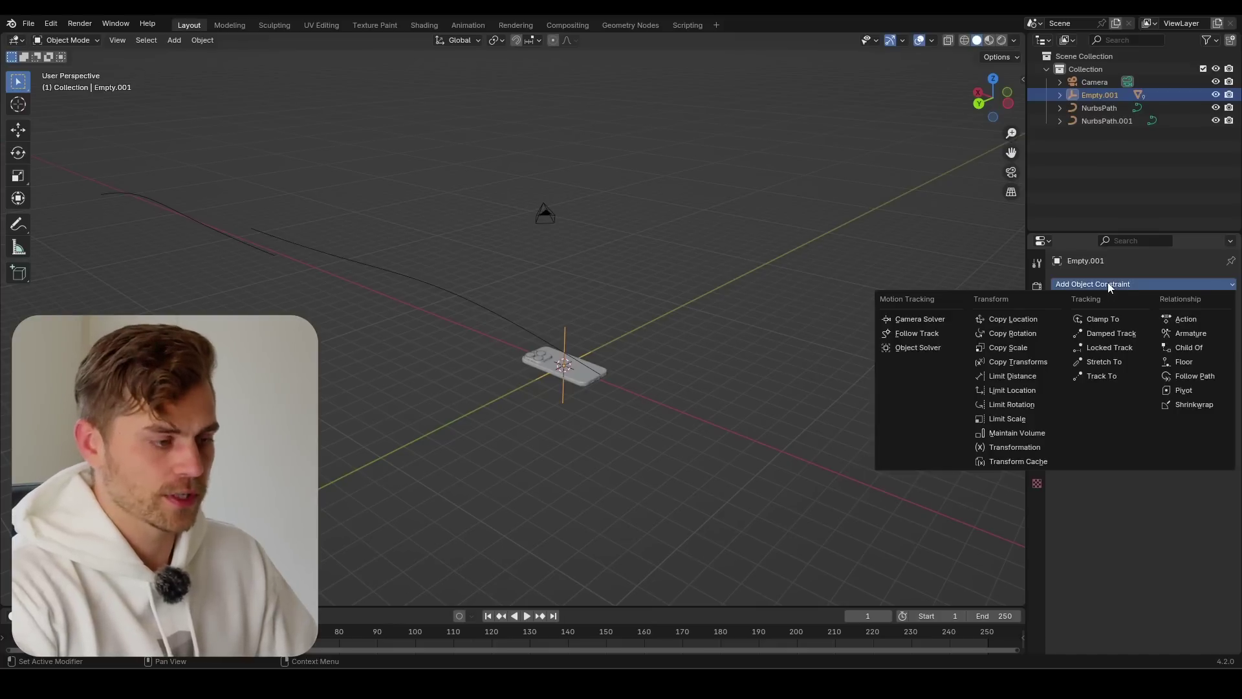
left_click(1196, 376)
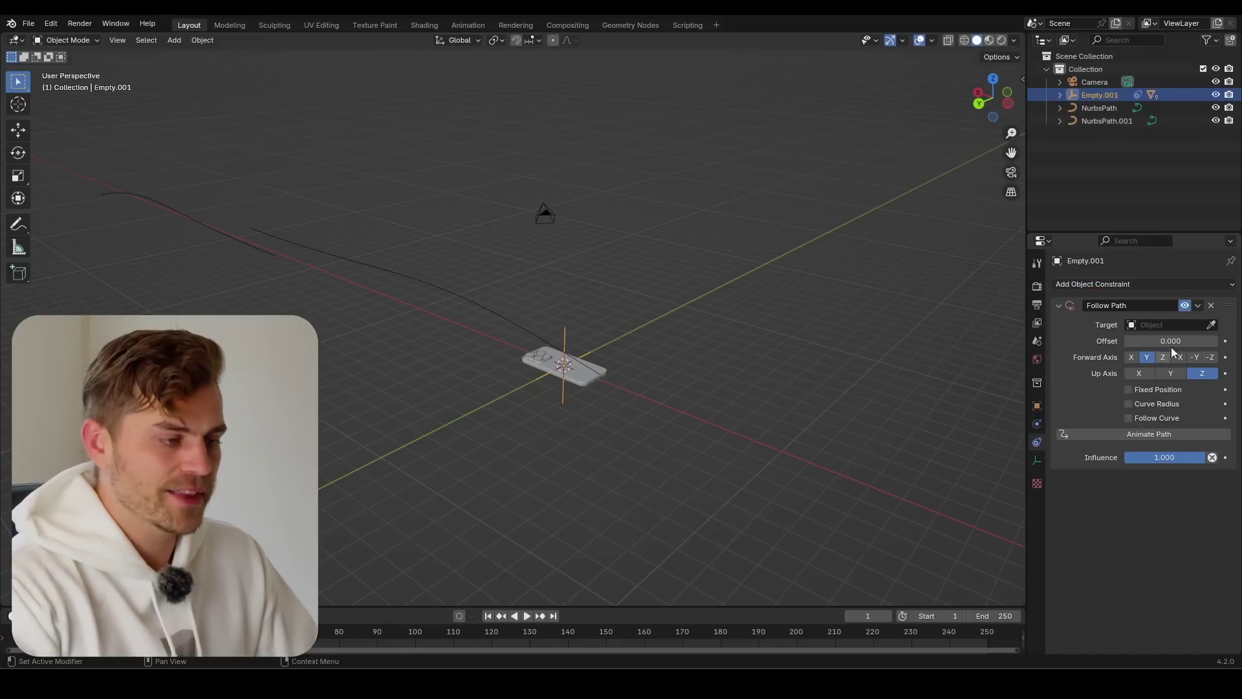
left_click(492, 298)
middle_click_drag(483, 252, 640, 334)
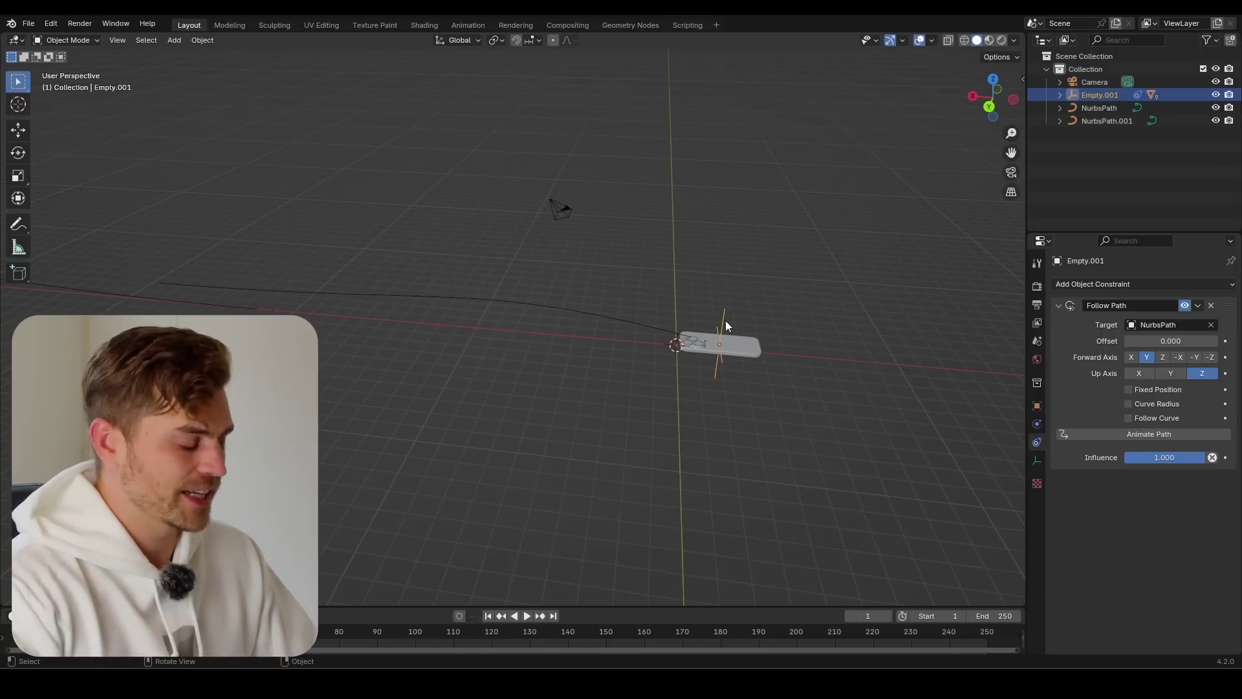
- Try shifting the phone off the path with location values, and reset X, Y and Z location to 0
key("n")
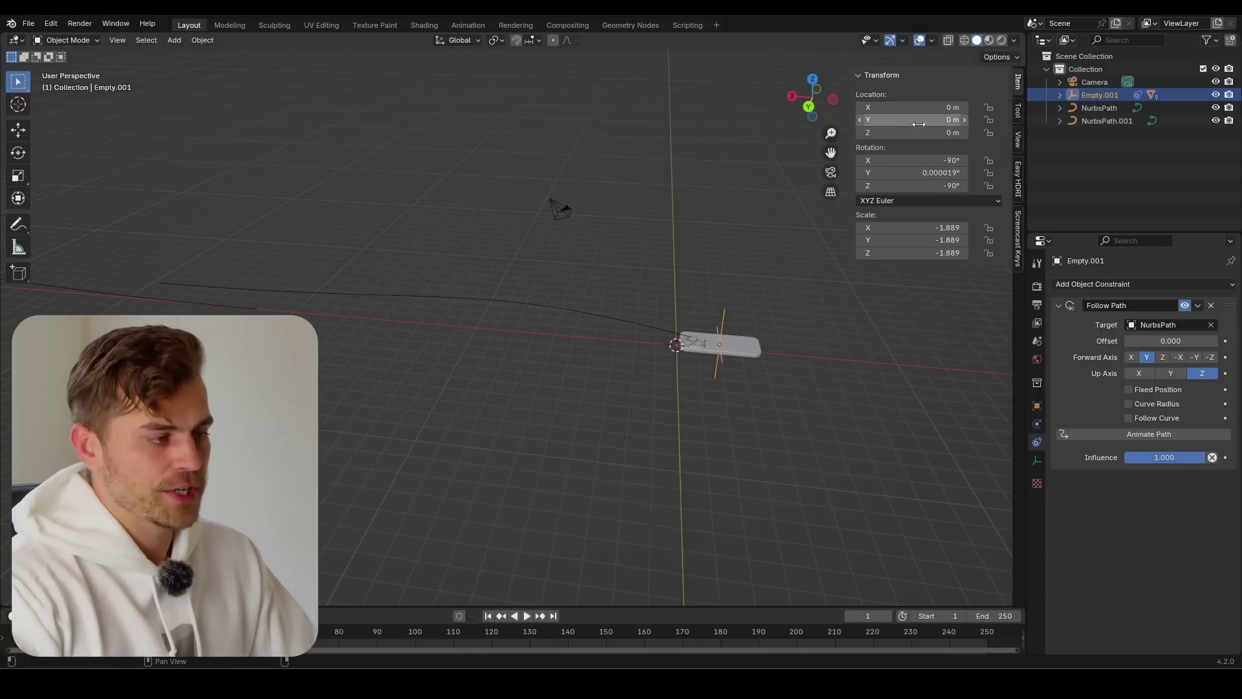
left_click_drag(920, 121, 1009, 107)
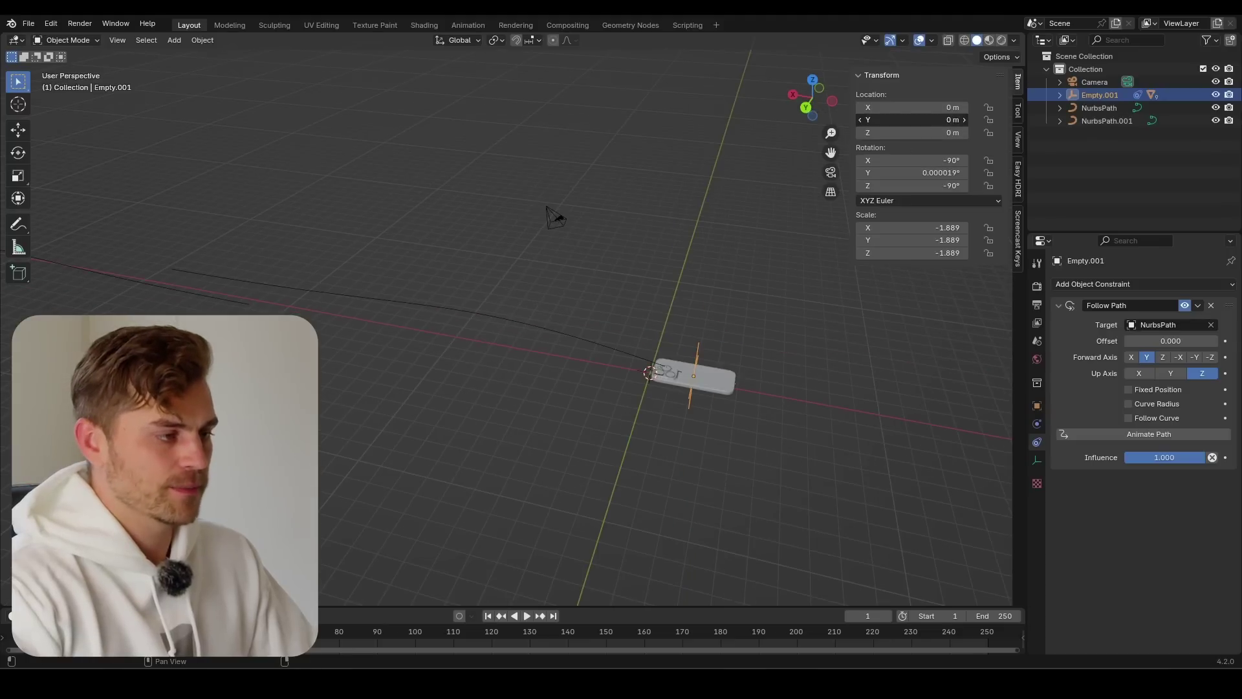
scroll(683, 282, "up", 6)
middle_click_drag(750, 350, 511, 328, "shift")
scroll(458, 289, "down", 4)
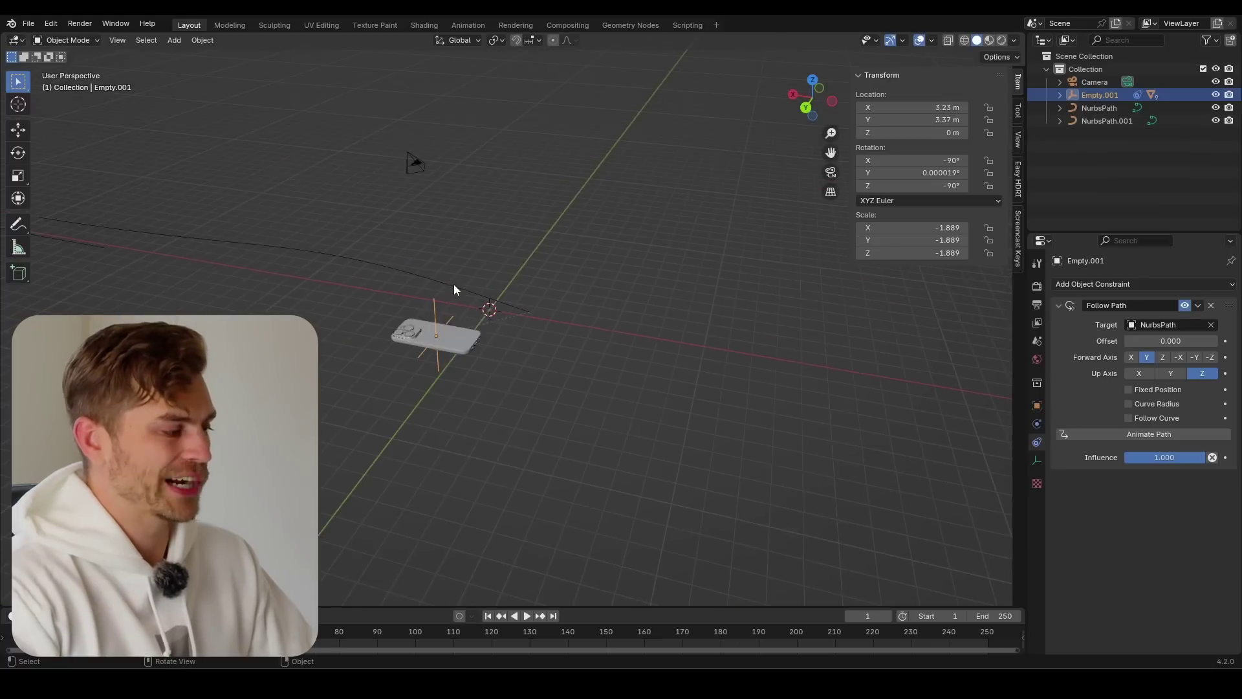
left_click_drag(948, 105, 949, 132)
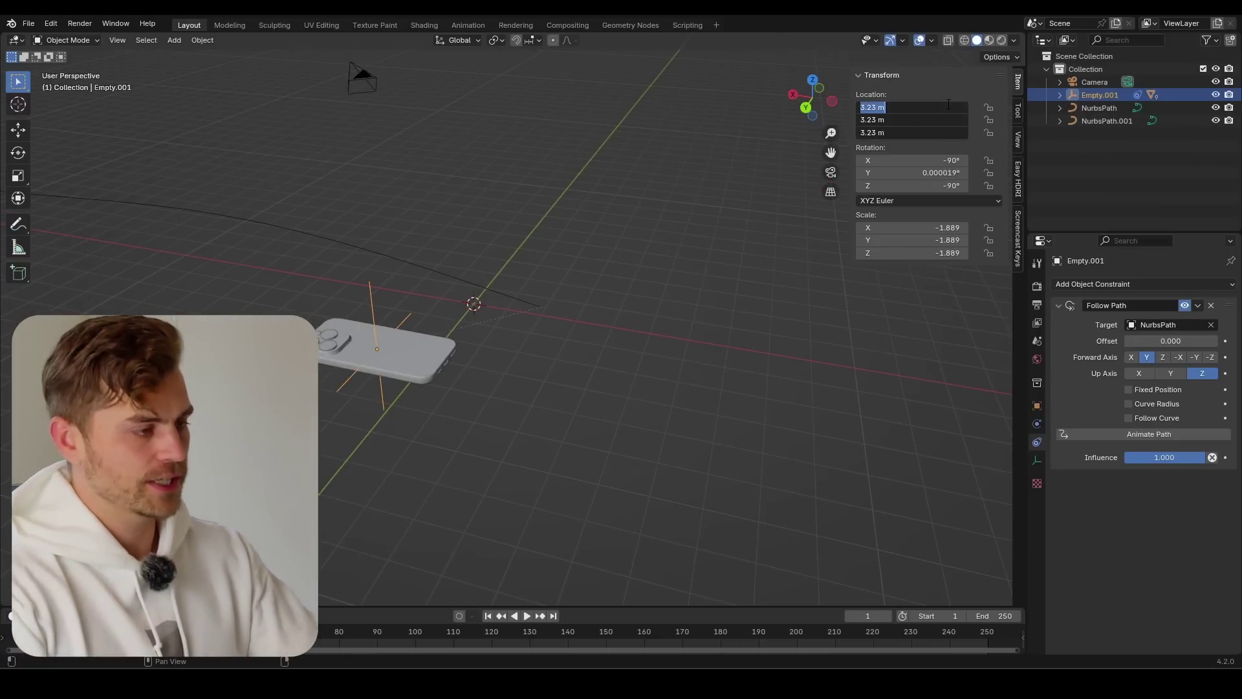
type("0")
key("Return")
- Set the phone's Follow Path offset to -32.5 and enable Follow Curve
scroll(511, 297, "down", 4)
middle_click_drag(497, 291, 582, 298, "shift")
left_click_drag(1170, 341, 1110, 341)
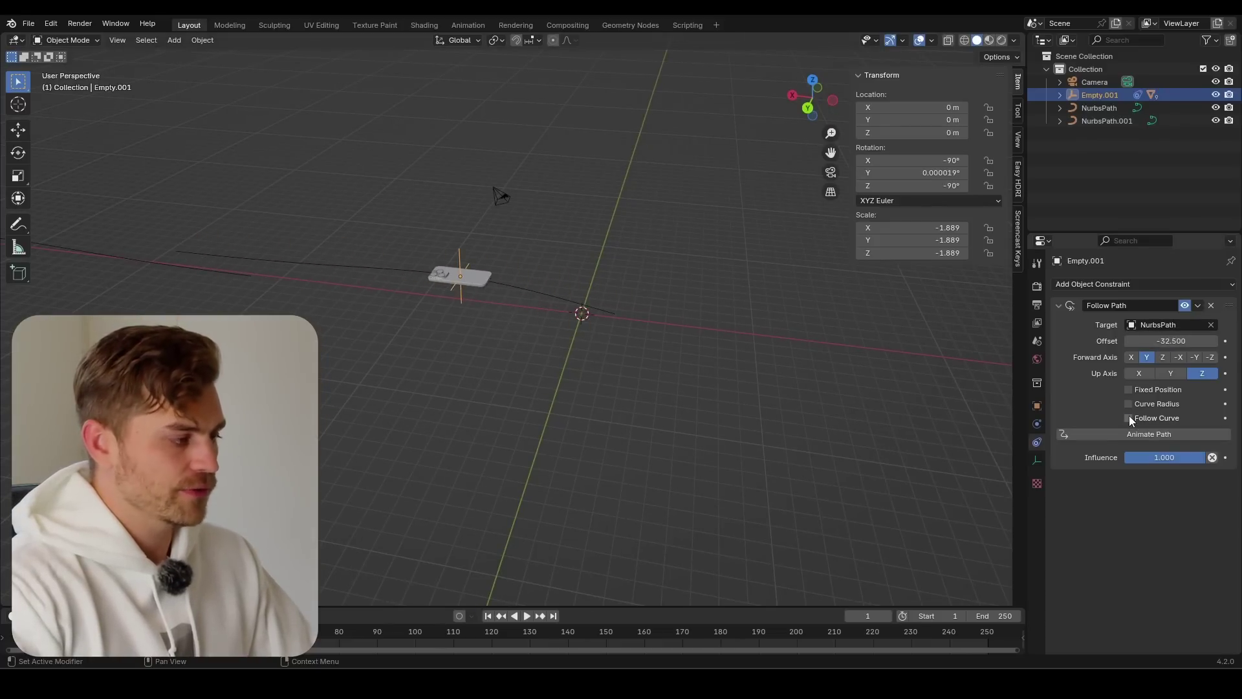
middle_click_drag(594, 260, 499, 301)
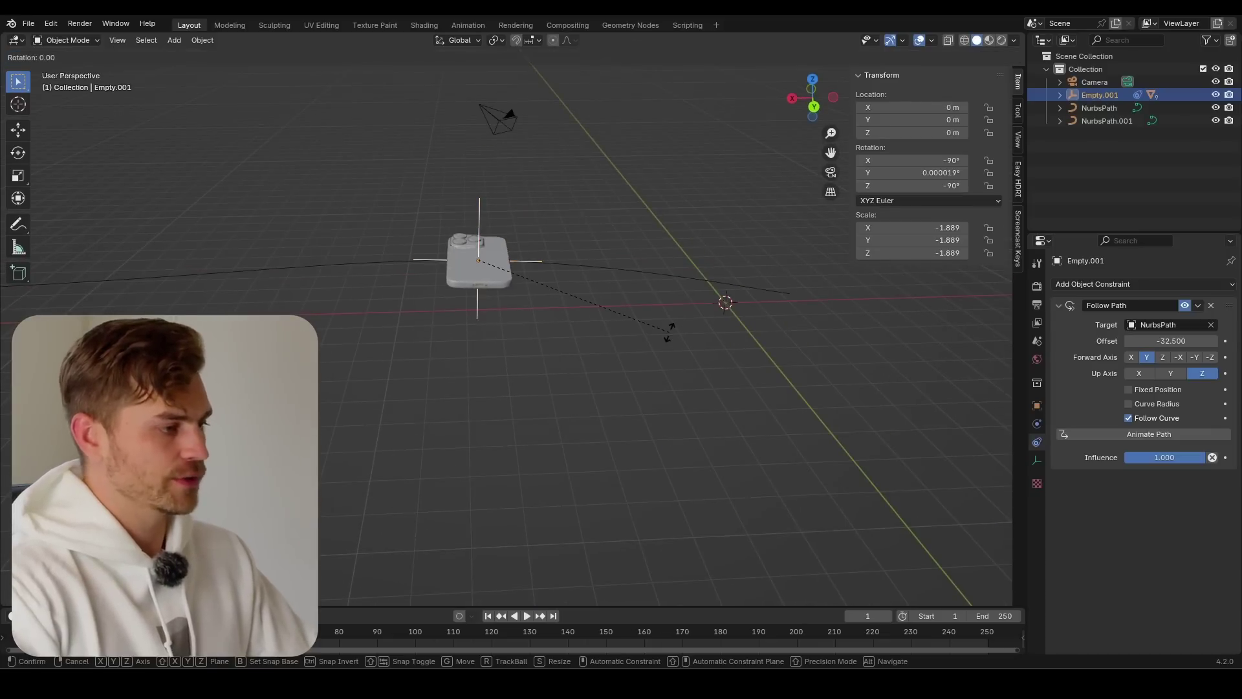
- Set the phone empty's Z rotation to 0° to align the phone with the path
left_click(946, 185)
type("0")
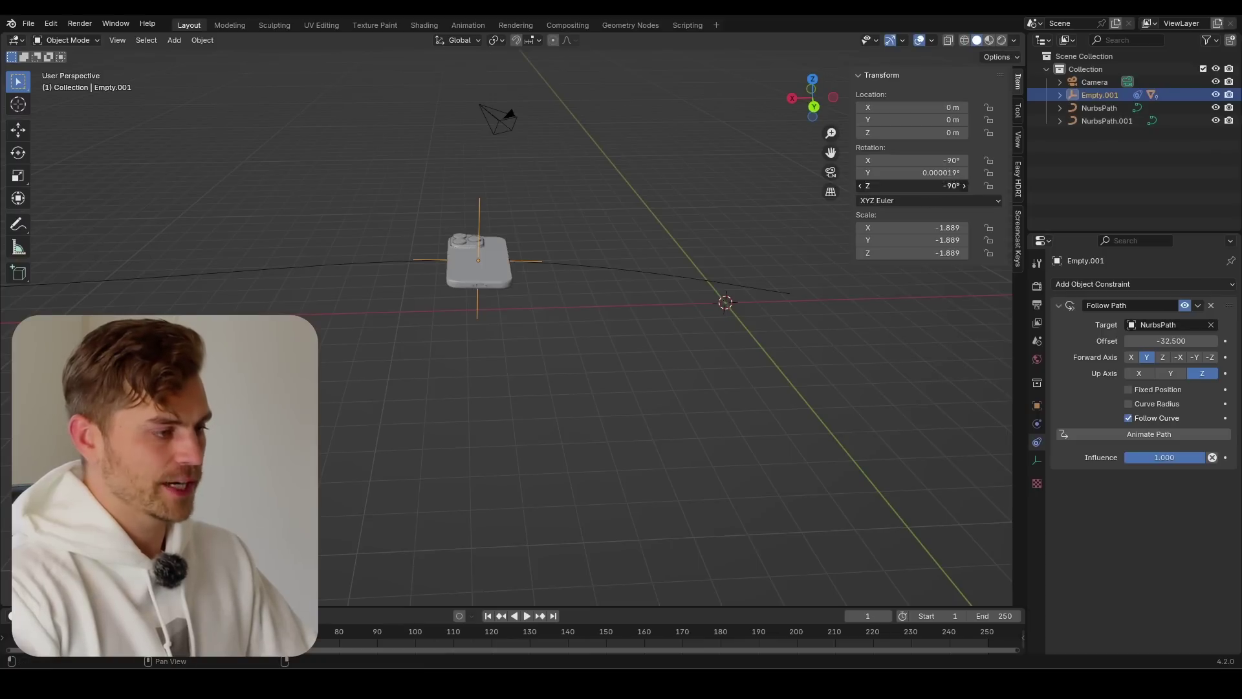
key("Return")
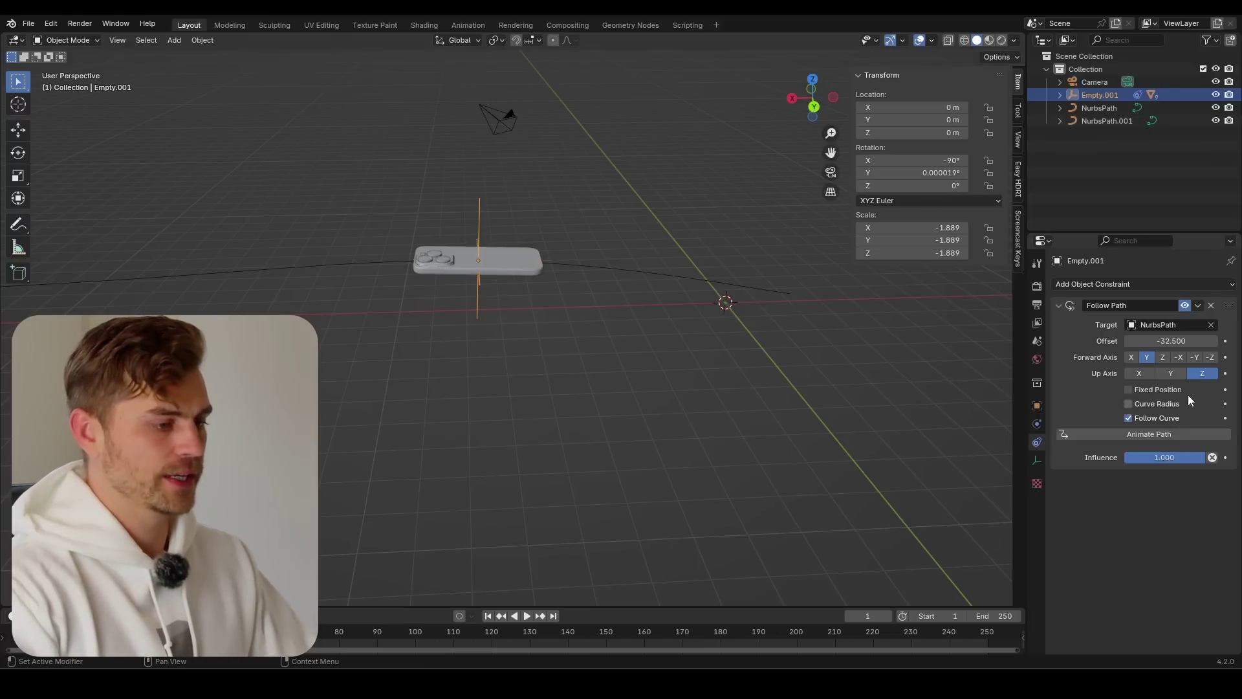
- Slide the phone along its path by changing the Follow Path offset to -85.9
mouse_move(1172, 341)
left_mouse_down()
mouse_move(1152, 341)
mouse_move(1178, 341)
left_mouse_up()
middle_click_drag(743, 275, 768, 258)
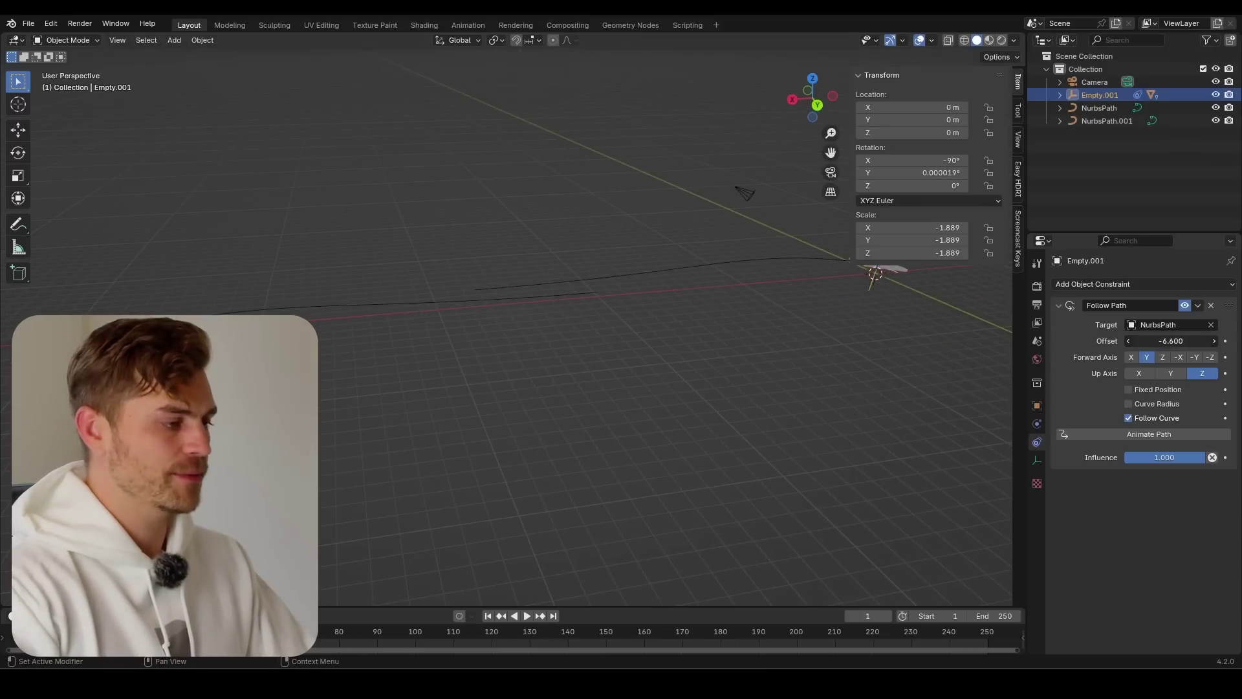
left_click_drag(1171, 341, 1150, 341)
middle_click_drag(718, 353, 488, 271)
- Hide the first path in the viewport and select the phone's parent empty again
left_click(597, 443)
left_click_drag(488, 272, 423, 414)
middle_click_drag(424, 414, 492, 372)
left_click_drag(529, 269, 430, 434)
left_click(482, 363)
middle_click_drag(483, 362, 651, 326)
- Duplicate the phone with its empty and move the copy about 14.3 m along the X axis
key("shift+d")
key("x")
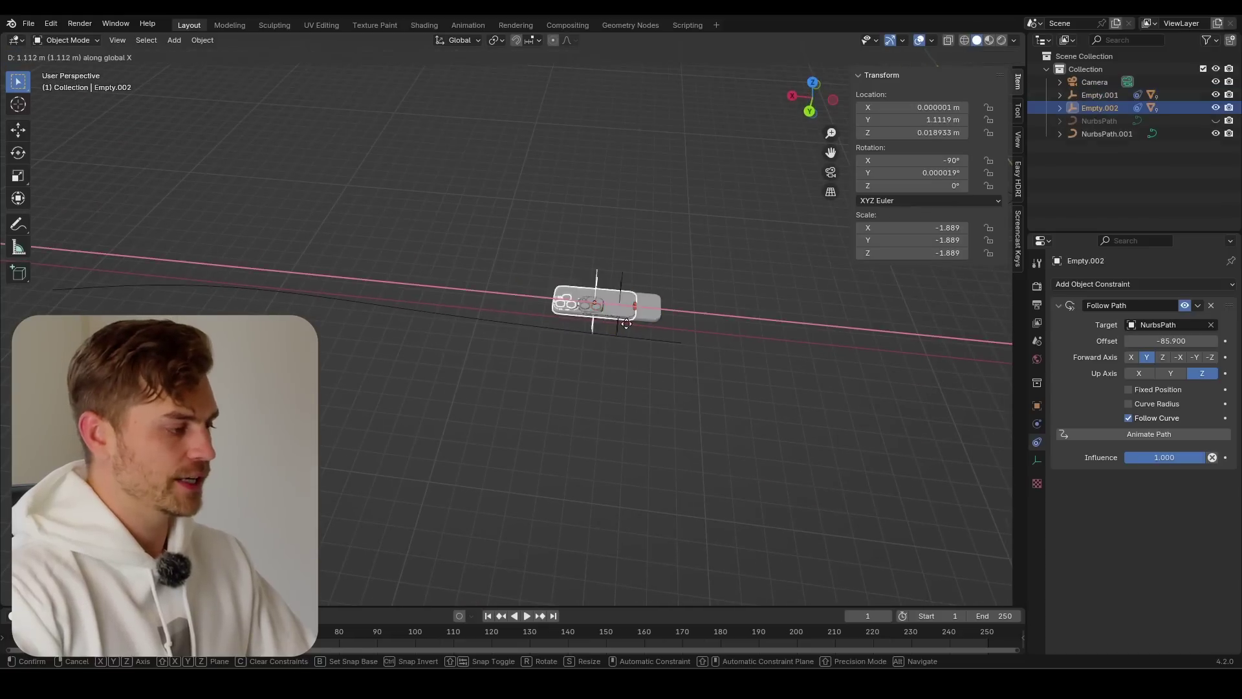
left_click(343, 284)
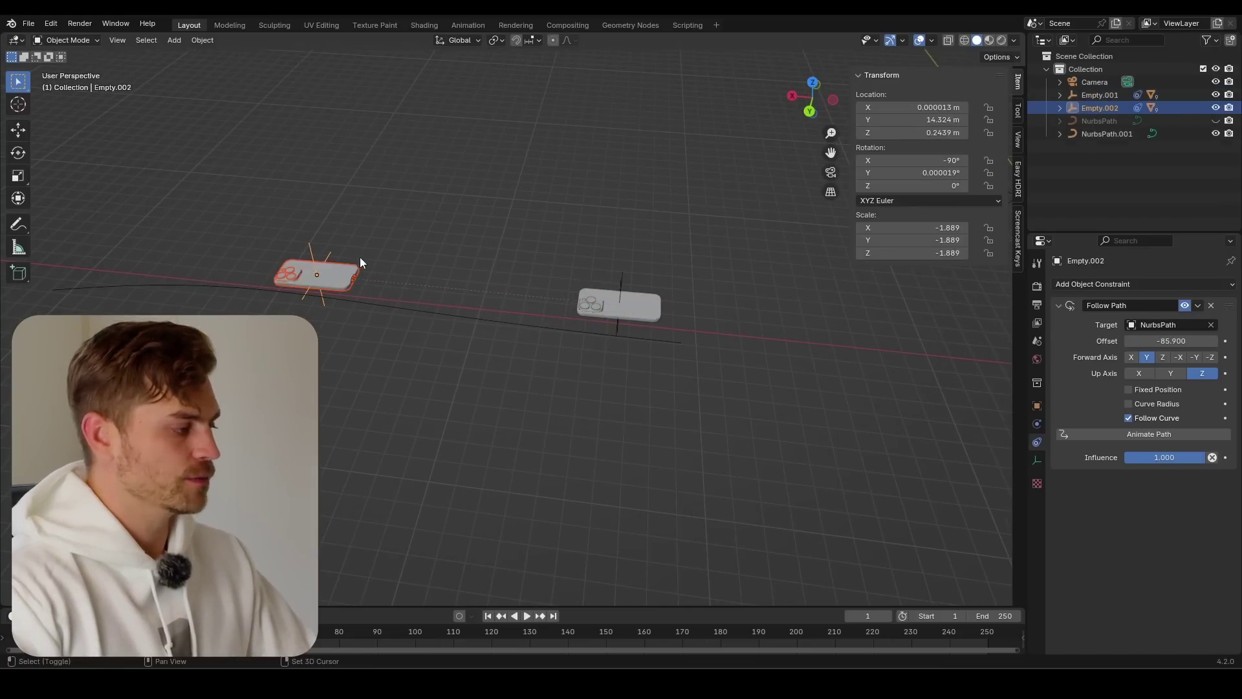
middle_click_drag(343, 285, 529, 281, "shift")
scroll(738, 367, "up", 4)
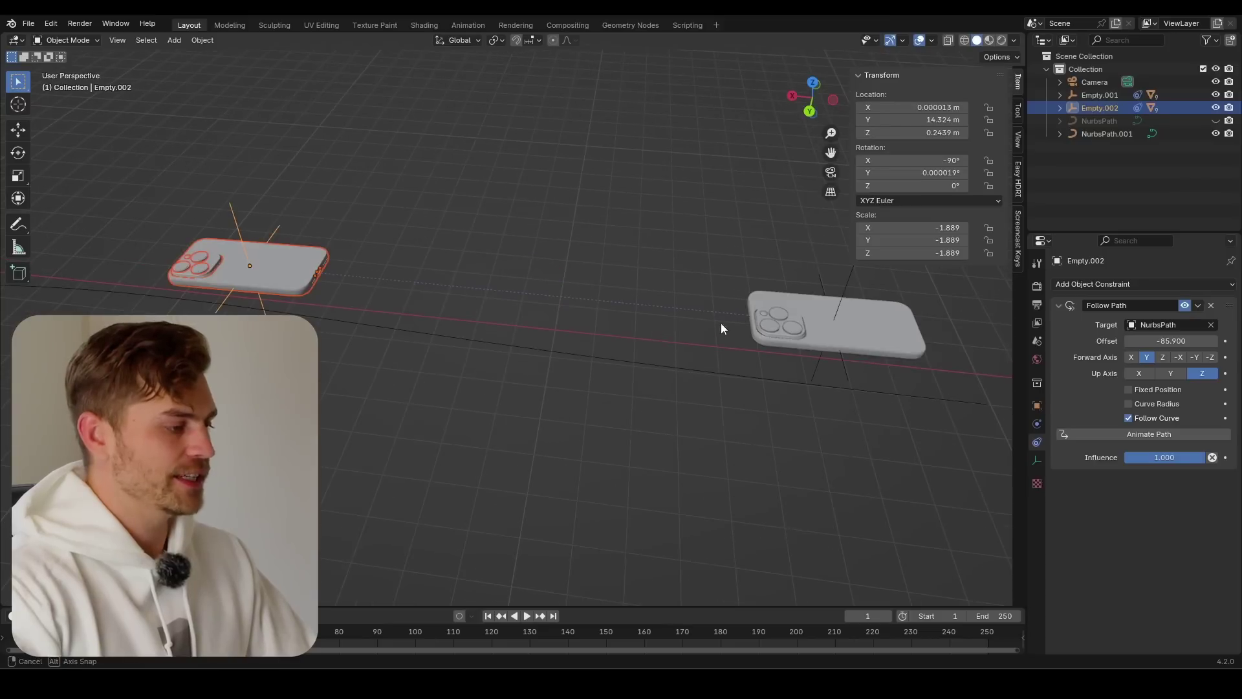
middle_click_drag(721, 324, 340, 273)
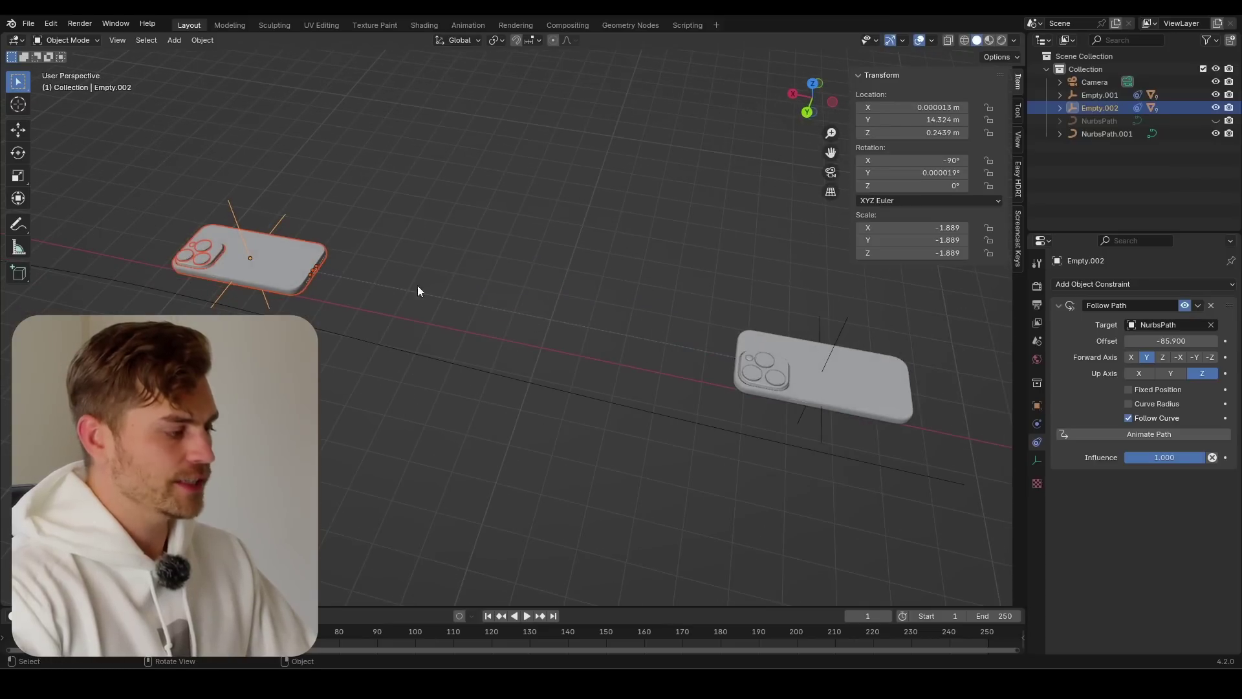
- Remove the Follow Path constraint from the duplicate phone's empty and move it along X to about 36.3 m
left_click(1211, 305)
middle_click_drag(906, 375, 735, 373)
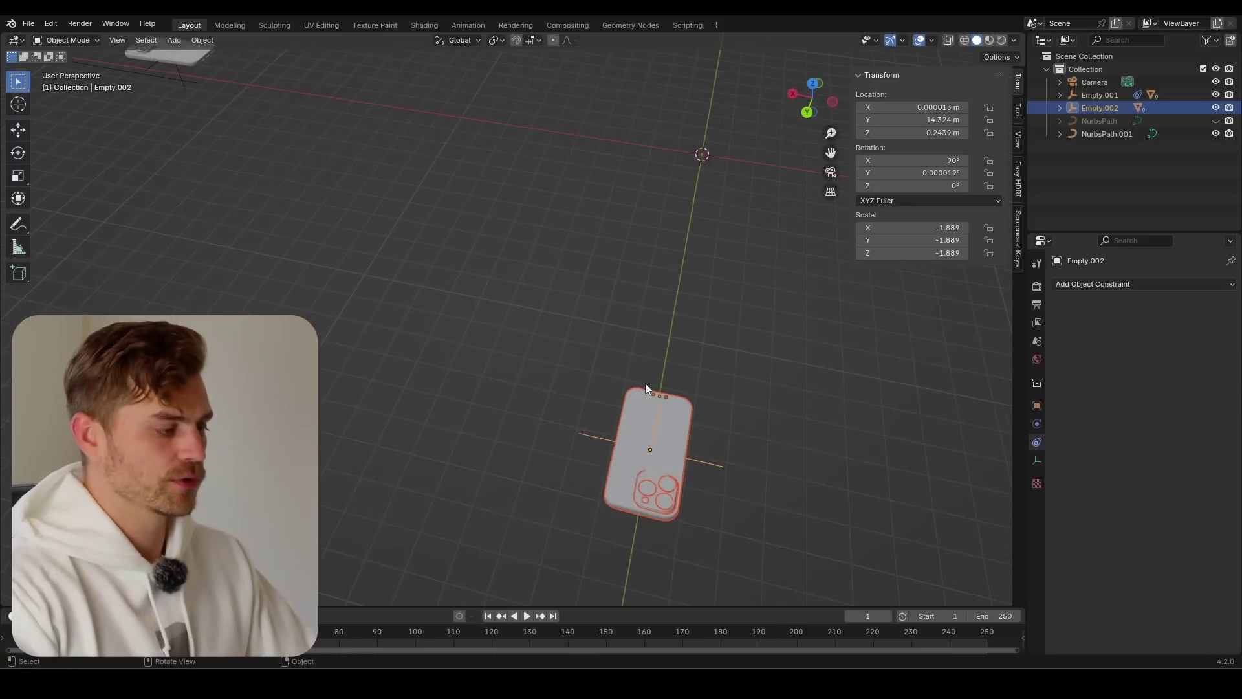
scroll(646, 388, "down", 6)
middle_click_drag(595, 383, 739, 341)
key("g")
key("x")
left_click(194, 406)
middle_click_drag(116, 318, 477, 328, "shift")
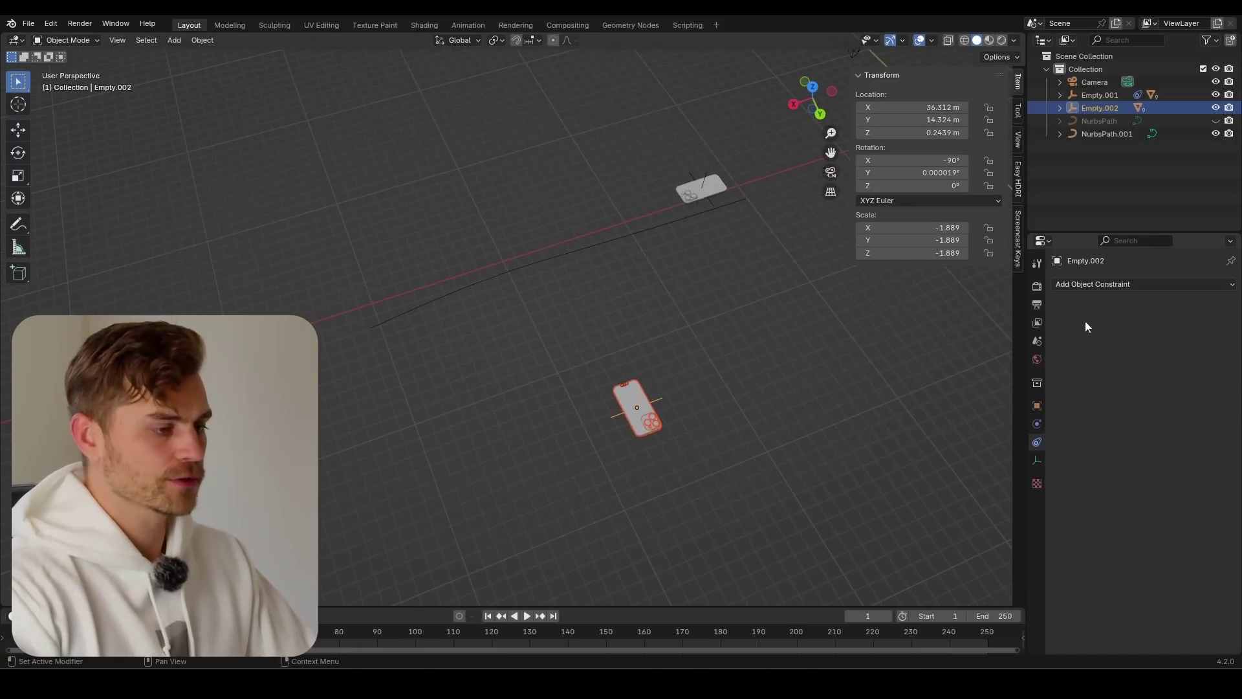
- Add a Follow Path constraint to the duplicate phone's empty, with NurbsPath.001 as its target
left_click(1138, 284)
left_click(1197, 375)
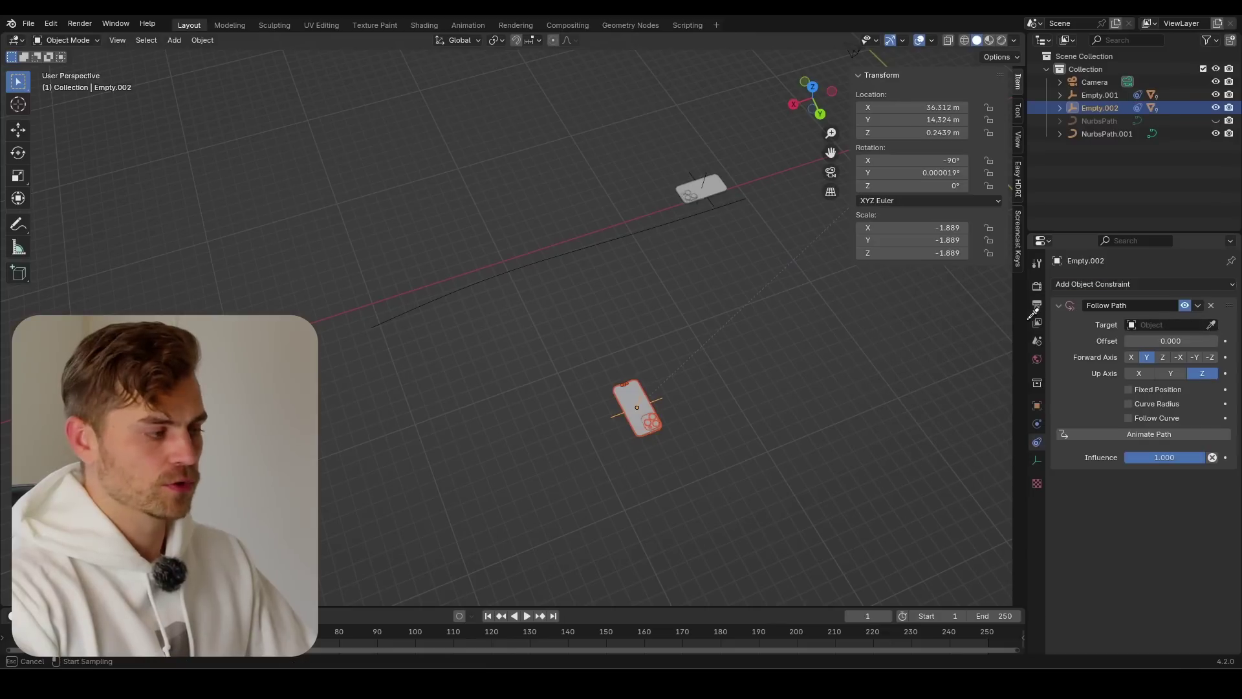
left_click(563, 260)
middle_click_drag(608, 263, 539, 252)
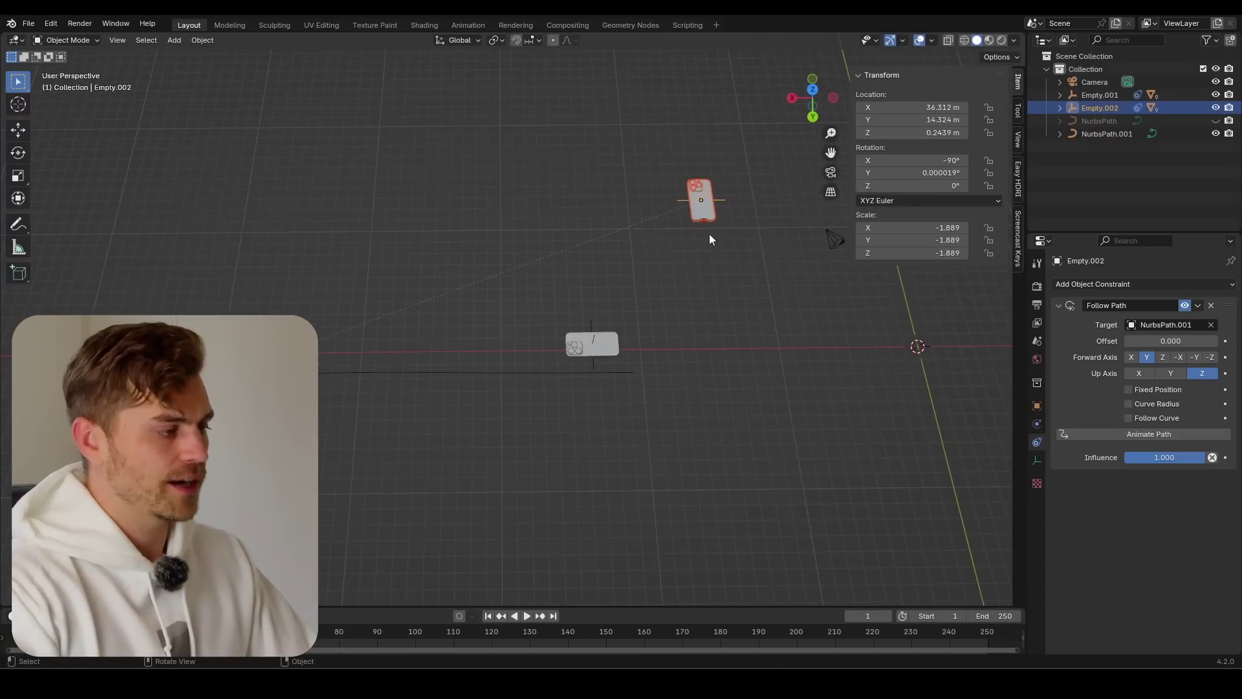
- Set the duplicate empty's X, Y and Z location to 0 and enable Follow Curve in its Follow Path constraint
left_click_drag(926, 102, 926, 133)
type("0")
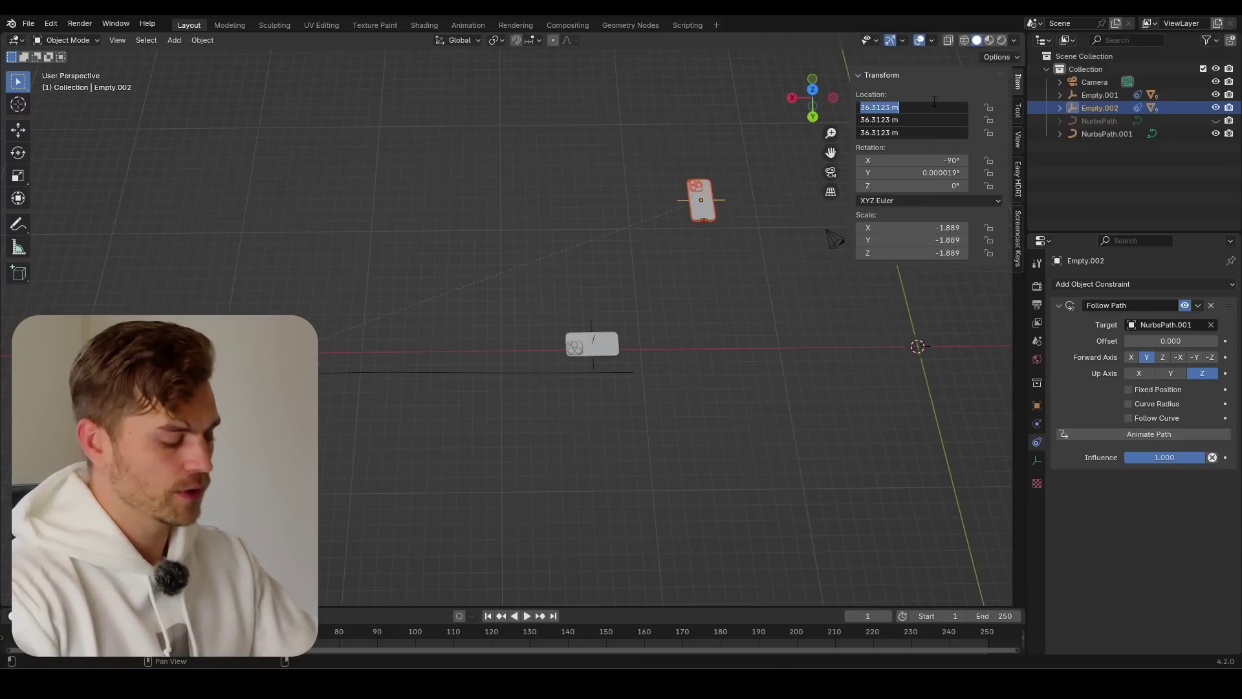
key("Return")
left_click(1129, 418)
left_click(1129, 419)
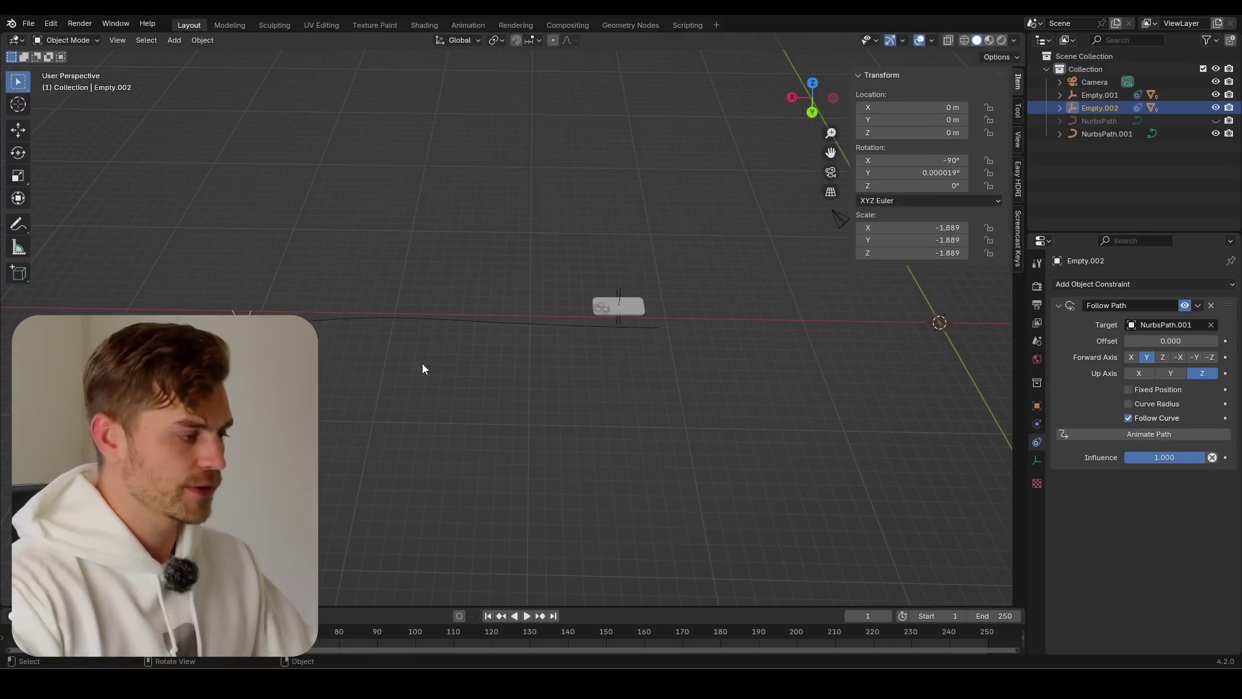
- Slide the duplicate phone along its path by changing the Follow Path offset to -60.1
mouse_move(1198, 341)
left_mouse_down()
mouse_move(1217, 340)
mouse_move(1158, 341)
mouse_move(1198, 341)
left_mouse_up()
middle_click_drag(508, 268, 463, 268)
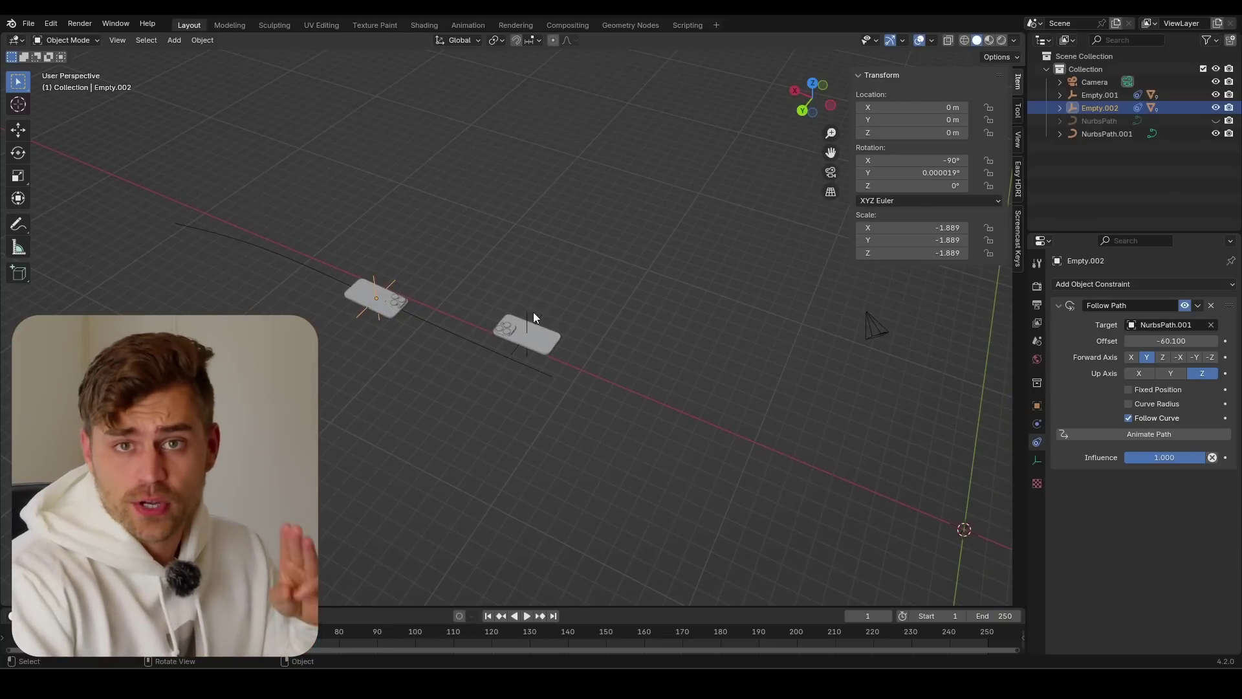
scroll(510, 348, "up", 4)
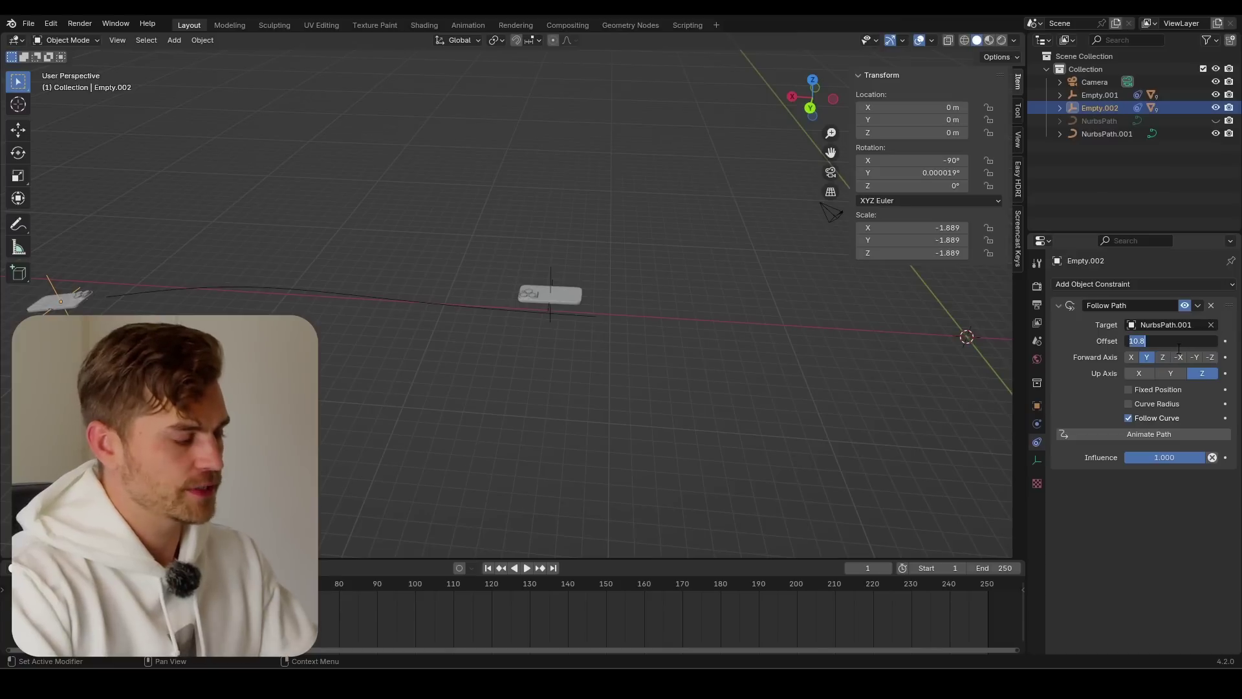
- Set the duplicate phone's Follow Path offset to 0 and keyframe it at frame 1
type("0")
key("Return")
left_click_drag(1173, 339, 1203, 339)
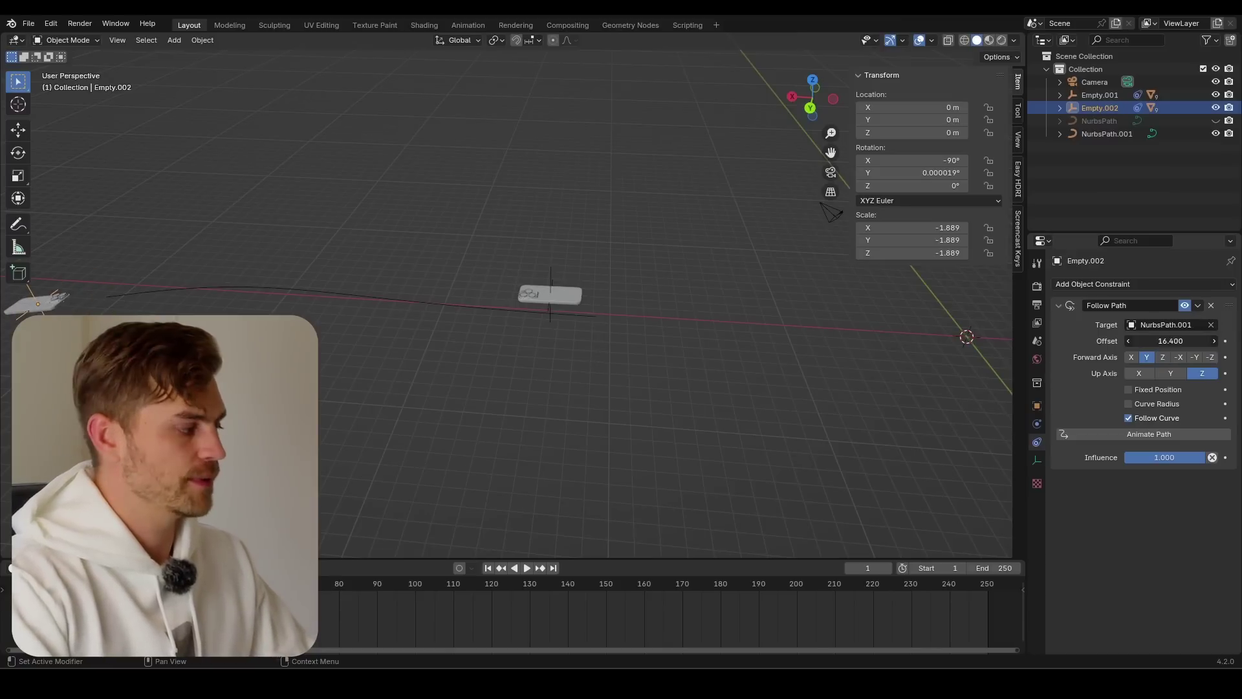
key("i")
left_click(1170, 339)
type("0")
key("Return")
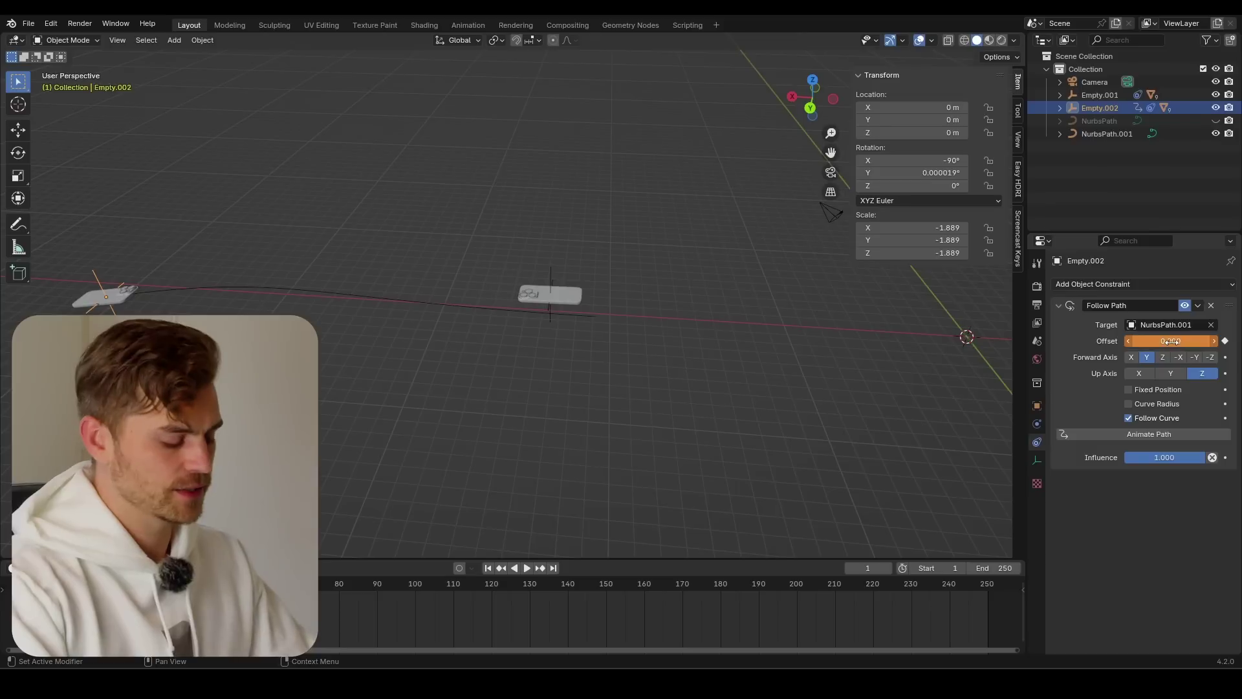
key("i")
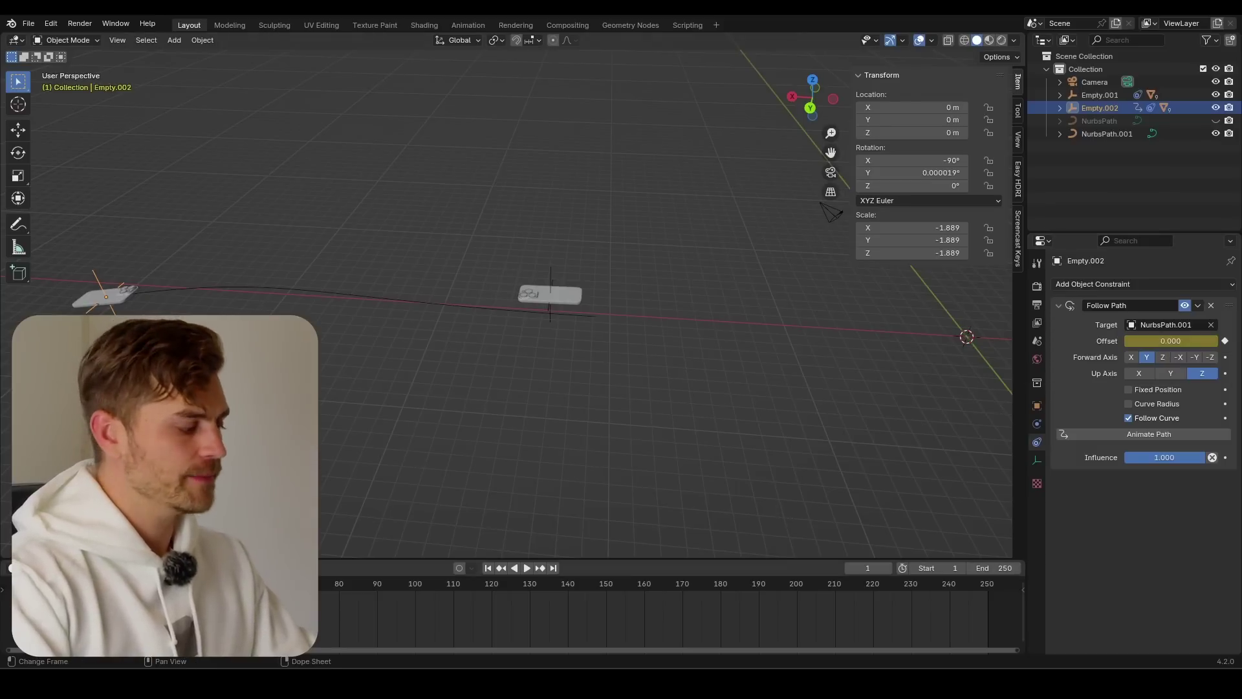
- At frame 96, change the duplicate phone's Follow Path offset to -110 and keyframe it
left_click_drag(409, 586, 417, 589)
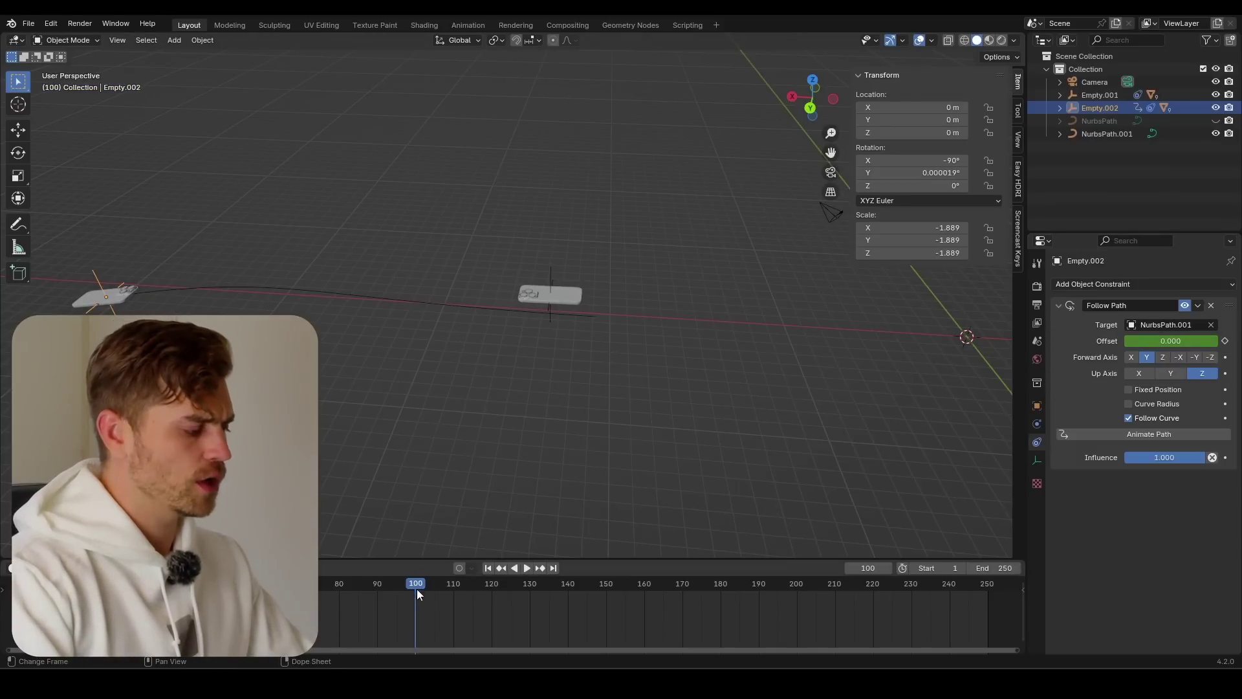
left_click(399, 589)
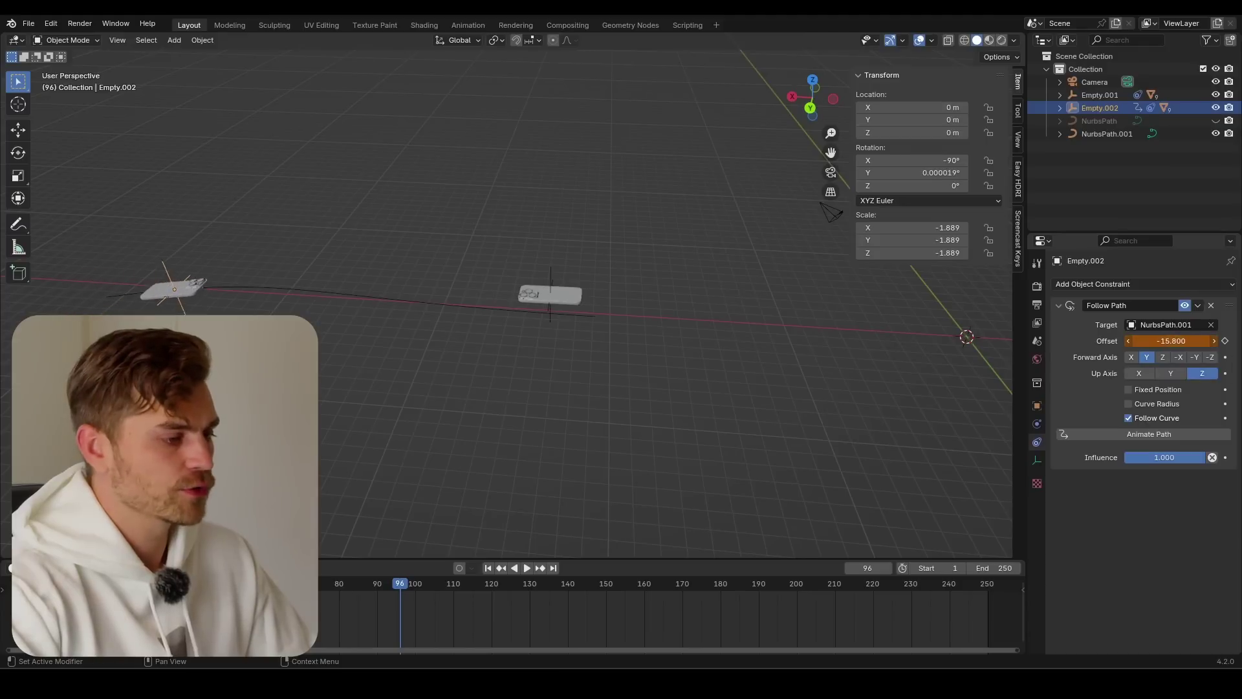
left_click_drag(1172, 341, 1139, 341)
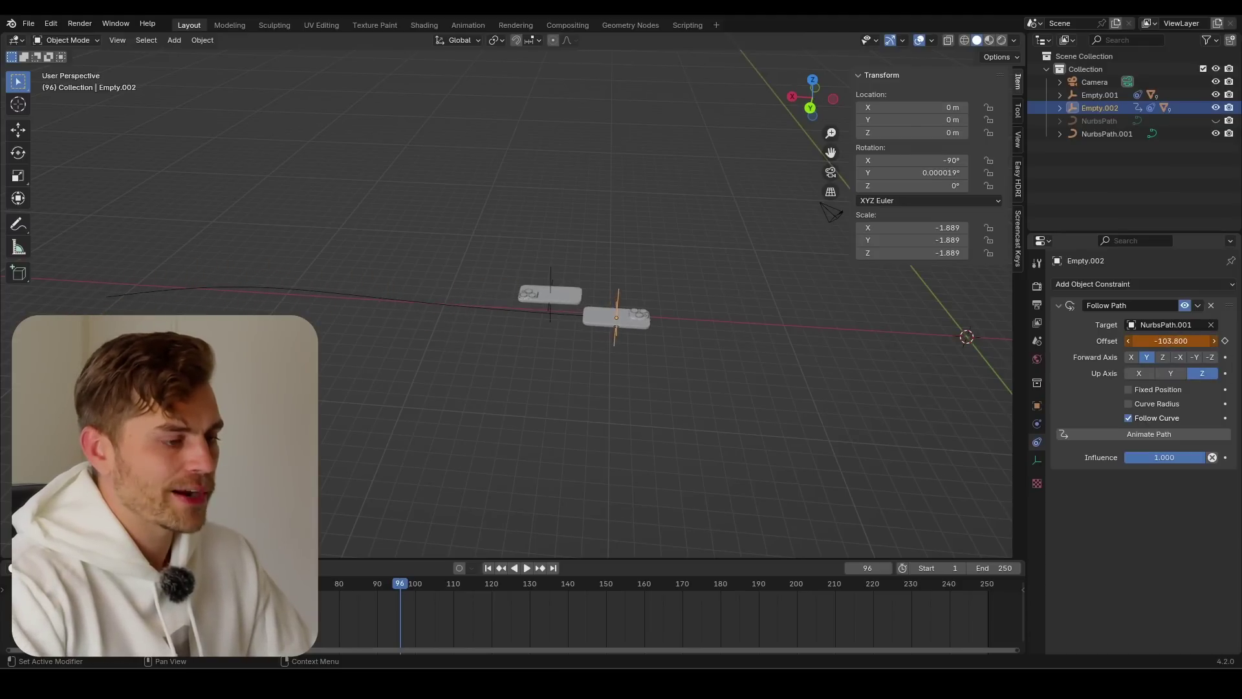
left_click_drag(1166, 341, 1158, 341)
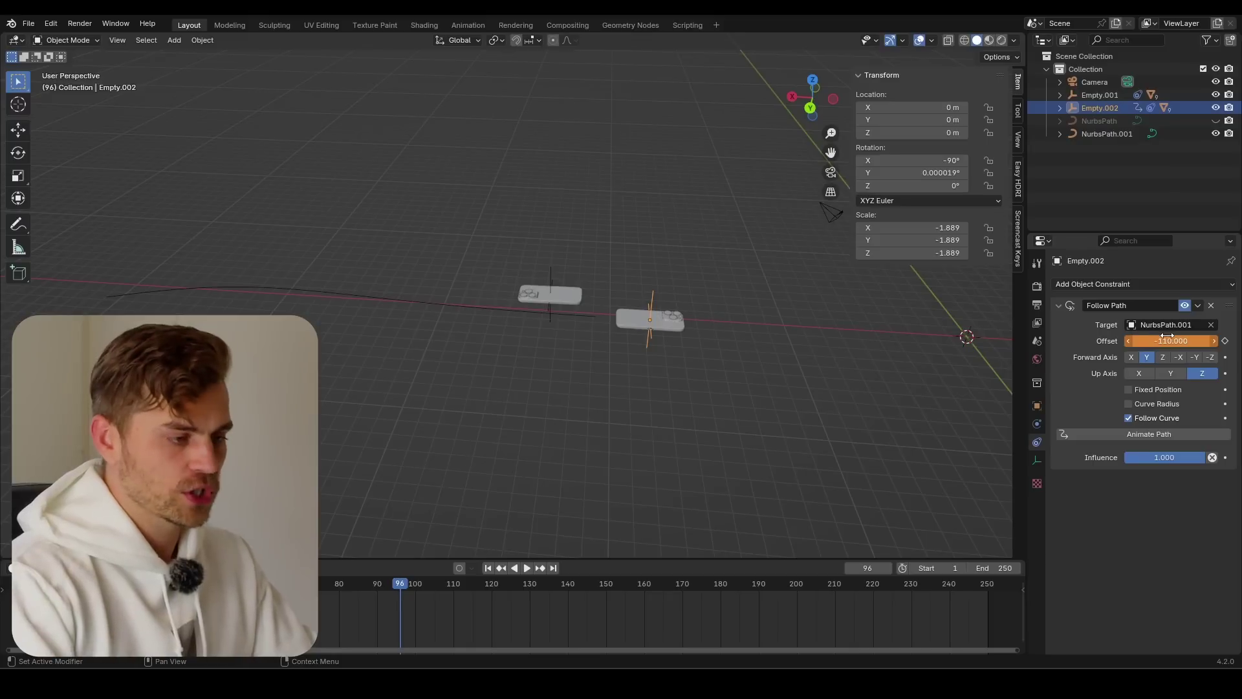
- Select the original phone's empty, set its Follow Path offset to -110 and keyframe it at frame 96
left_click(549, 283)
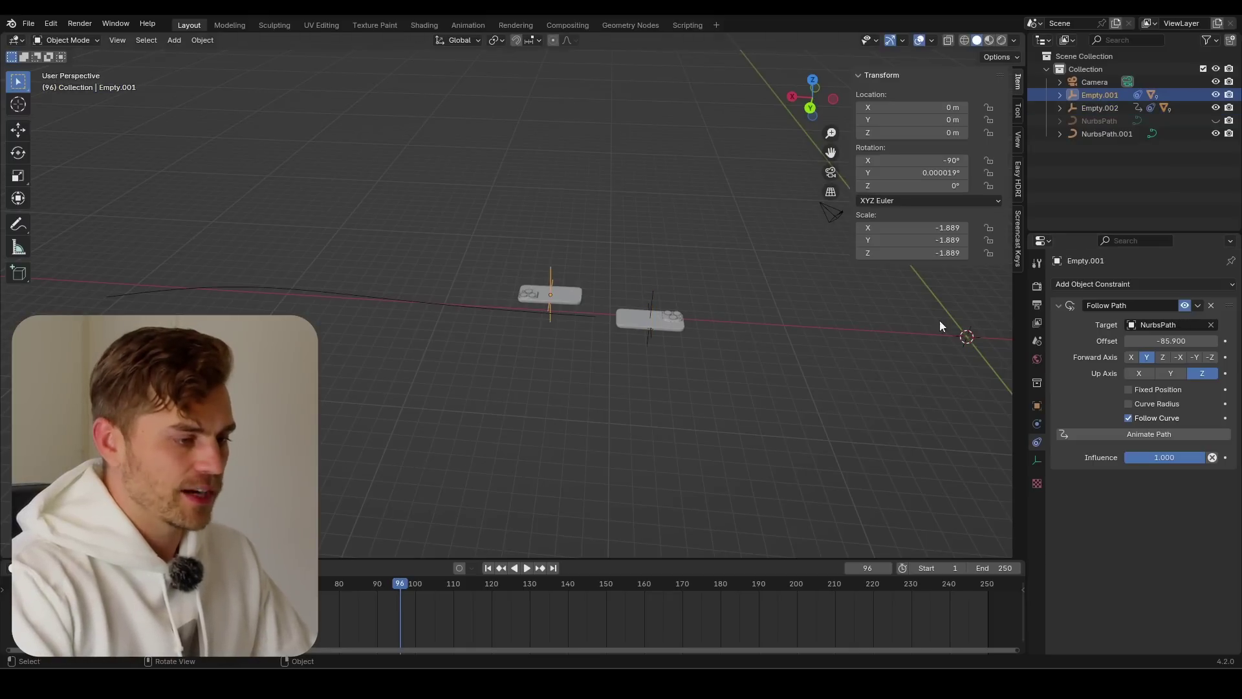
left_click(1178, 341)
type("-1")
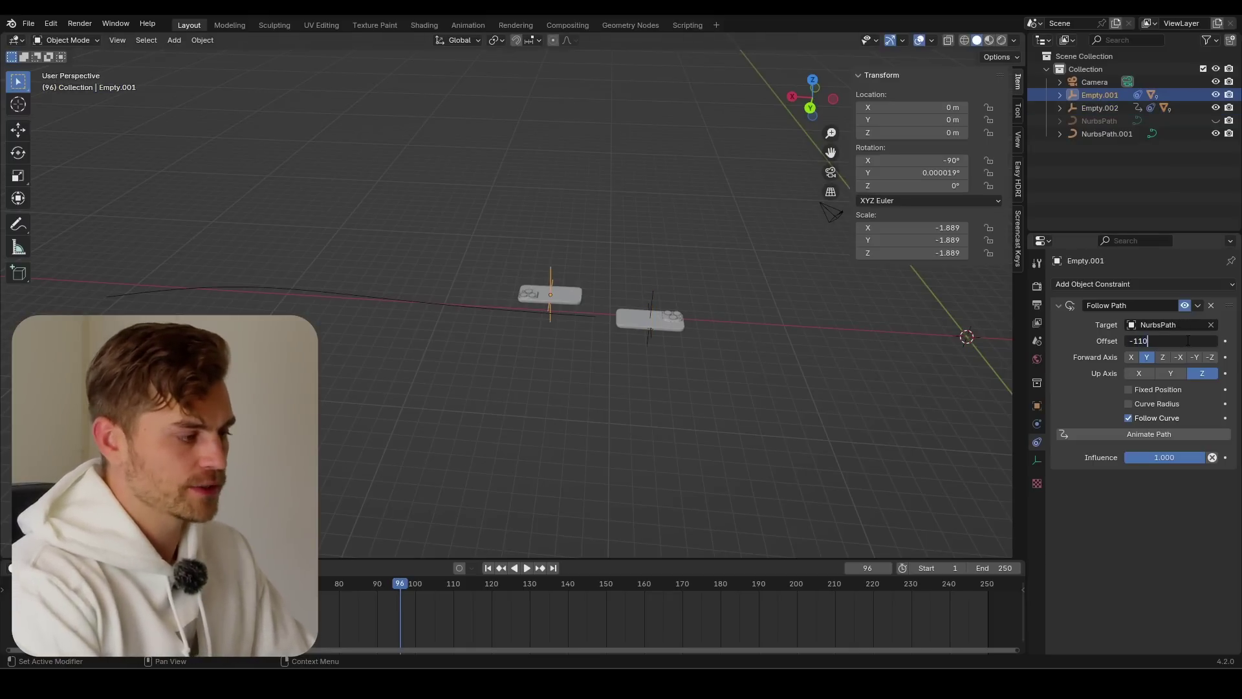
type("10")
key("Return")
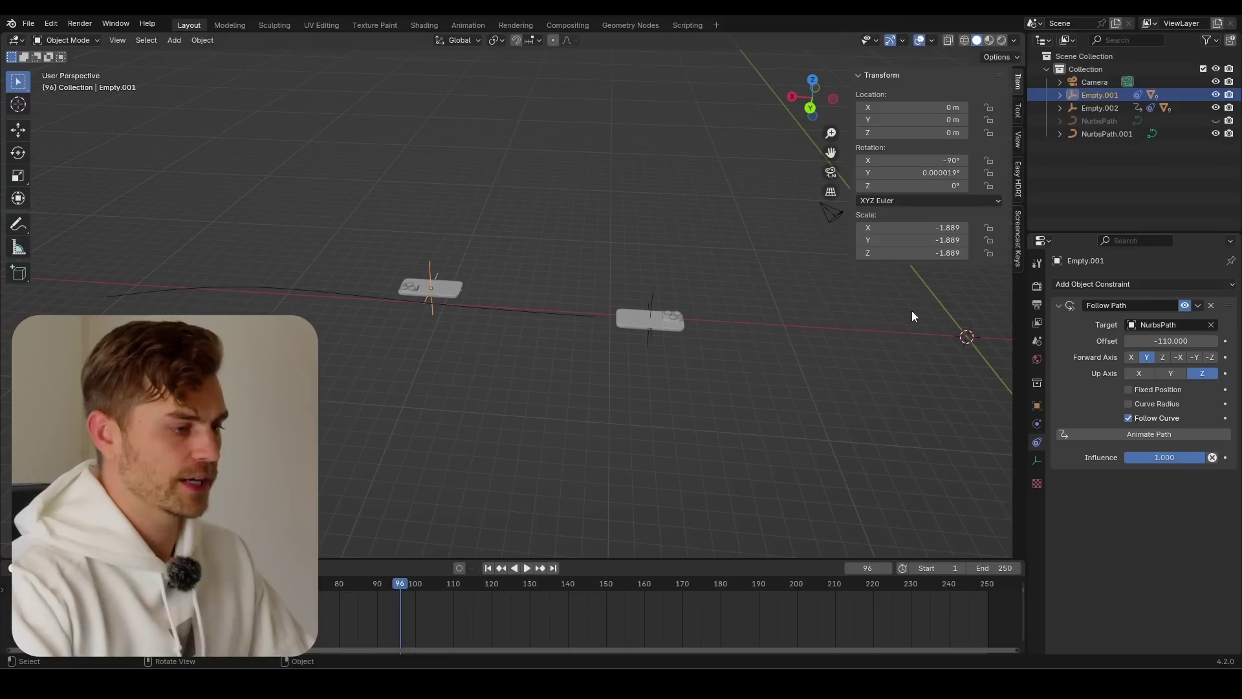
key("i")
- Keyframe the original phone's Follow Path offset at 0 on frame 1 and play back the animation
key("shift+Left")
key("space")
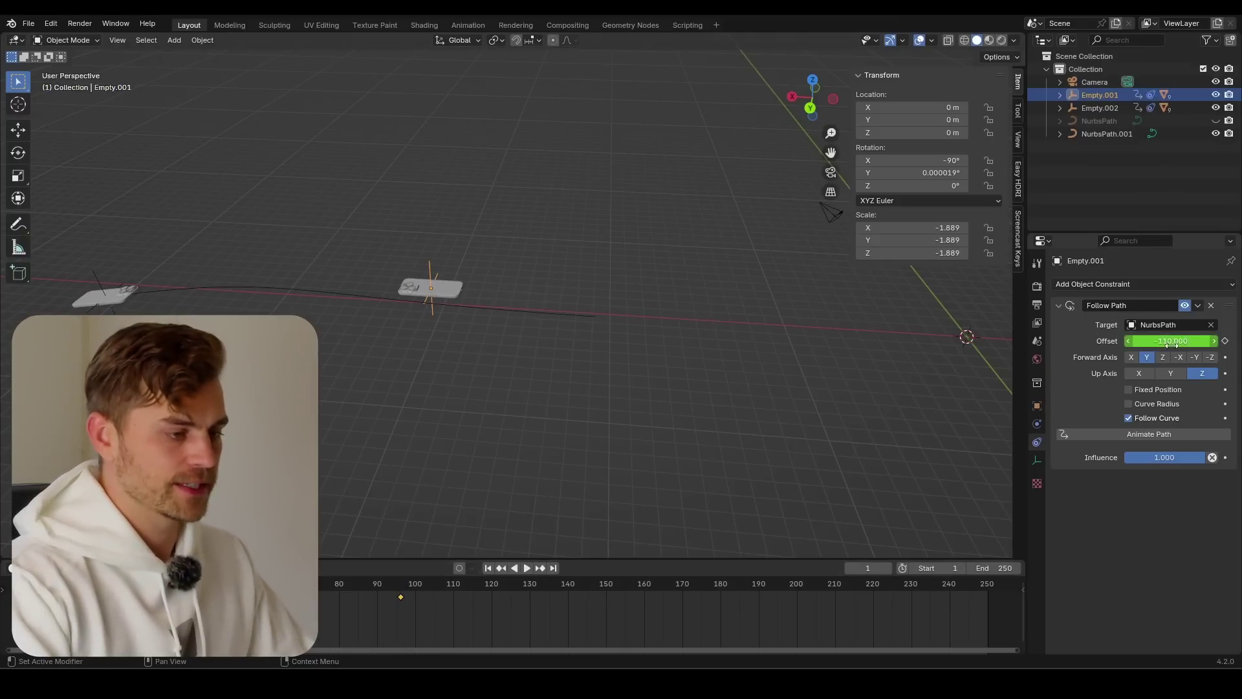
type("0")
key("Return")
key("i")
key("space")
middle_click_drag(656, 312, 658, 359)
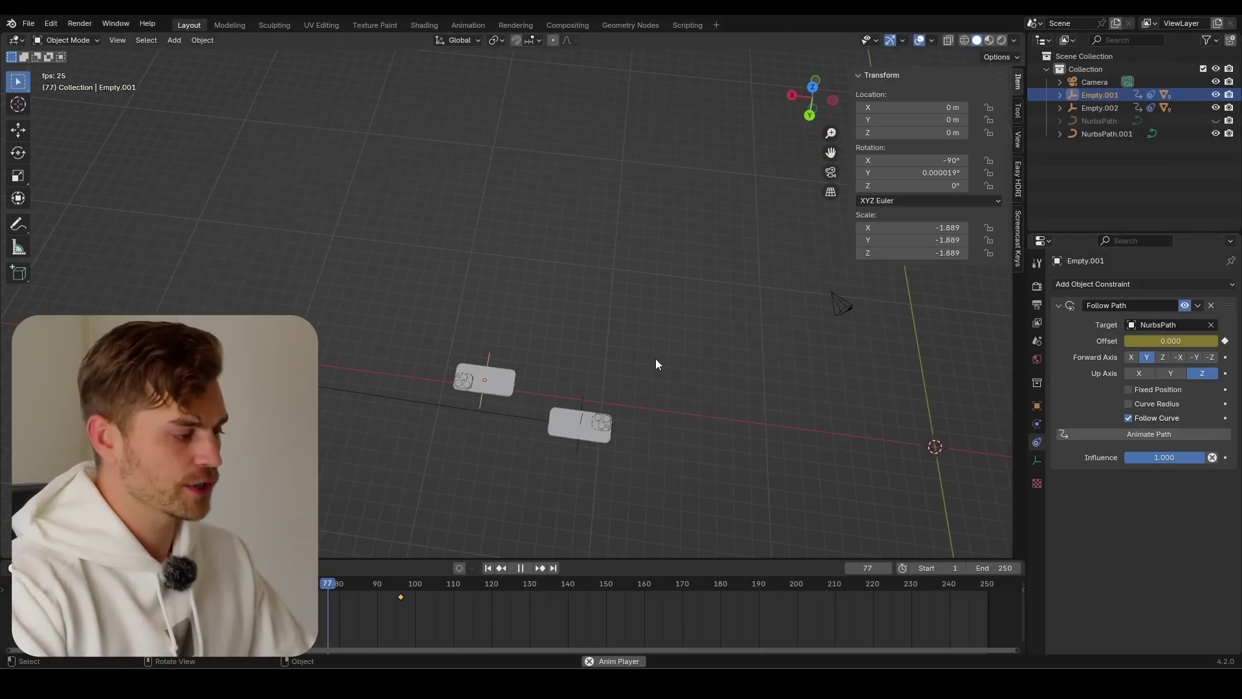
key("space")
- Select both phones' empties and show their Follow Path offset curves in an enlarged Graph Editor
middle_click_drag(572, 409, 649, 374)
mouse_move(611, 388)
middle_mouse_down()
mouse_move(652, 389)
mouse_move(562, 365)
mouse_move(625, 359)
mouse_move(614, 366)
middle_mouse_up()
left_click_drag(373, 586, 262, 586)
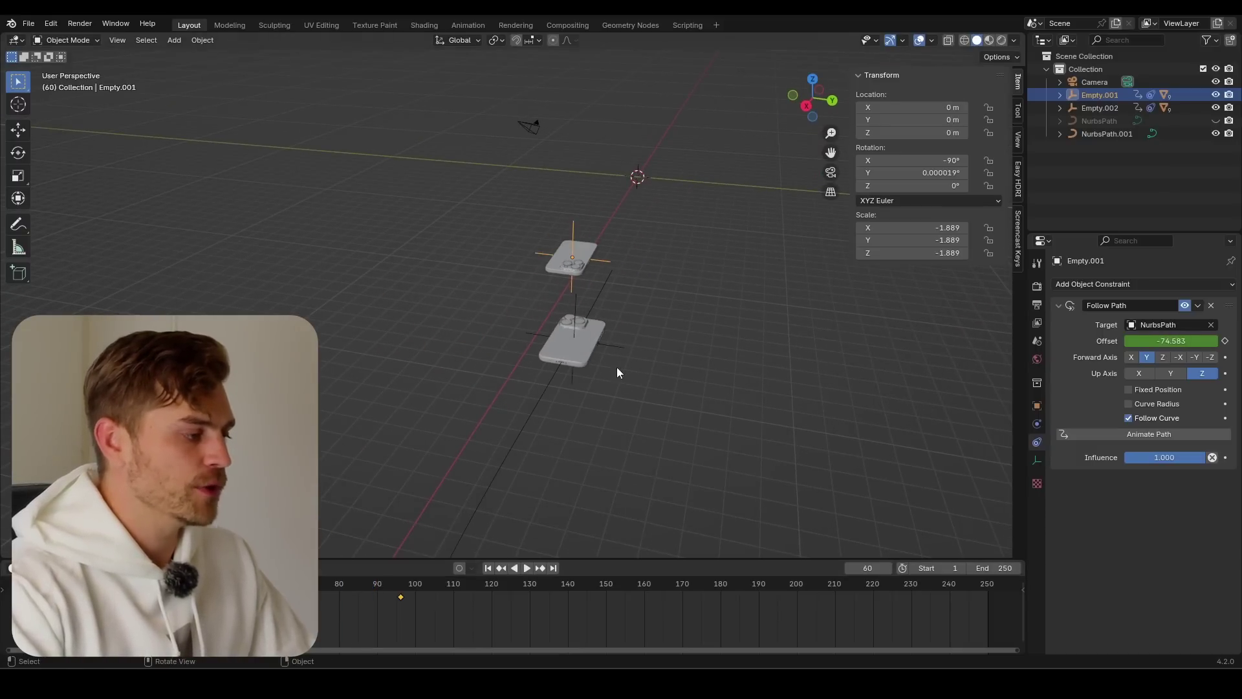
left_click(574, 300, "shift")
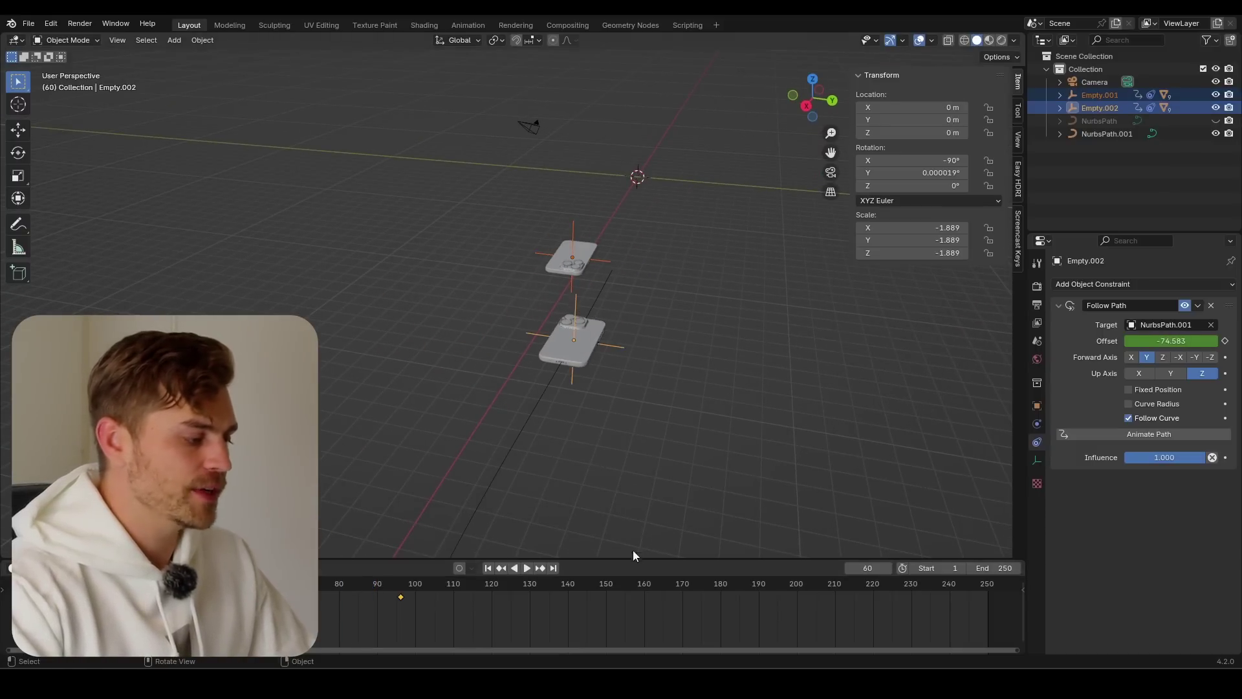
left_click_drag(633, 557, 453, 398)
key("ctrl+Tab")
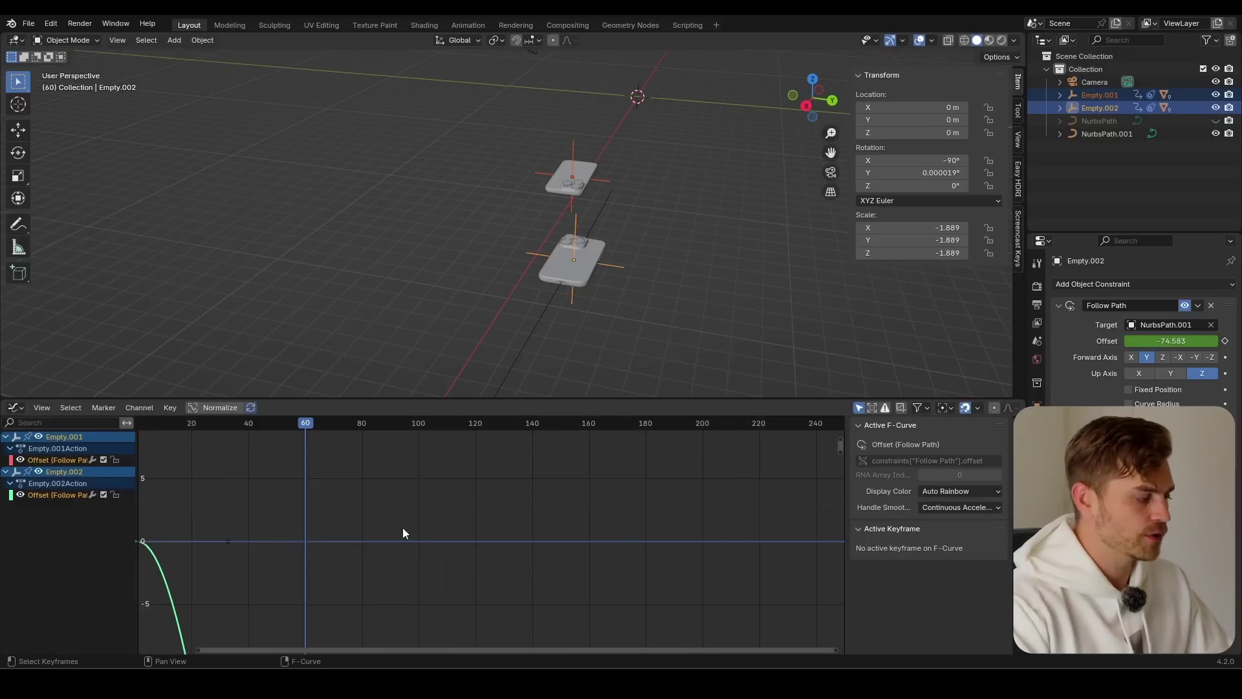
key("Home")
left_click(358, 534)
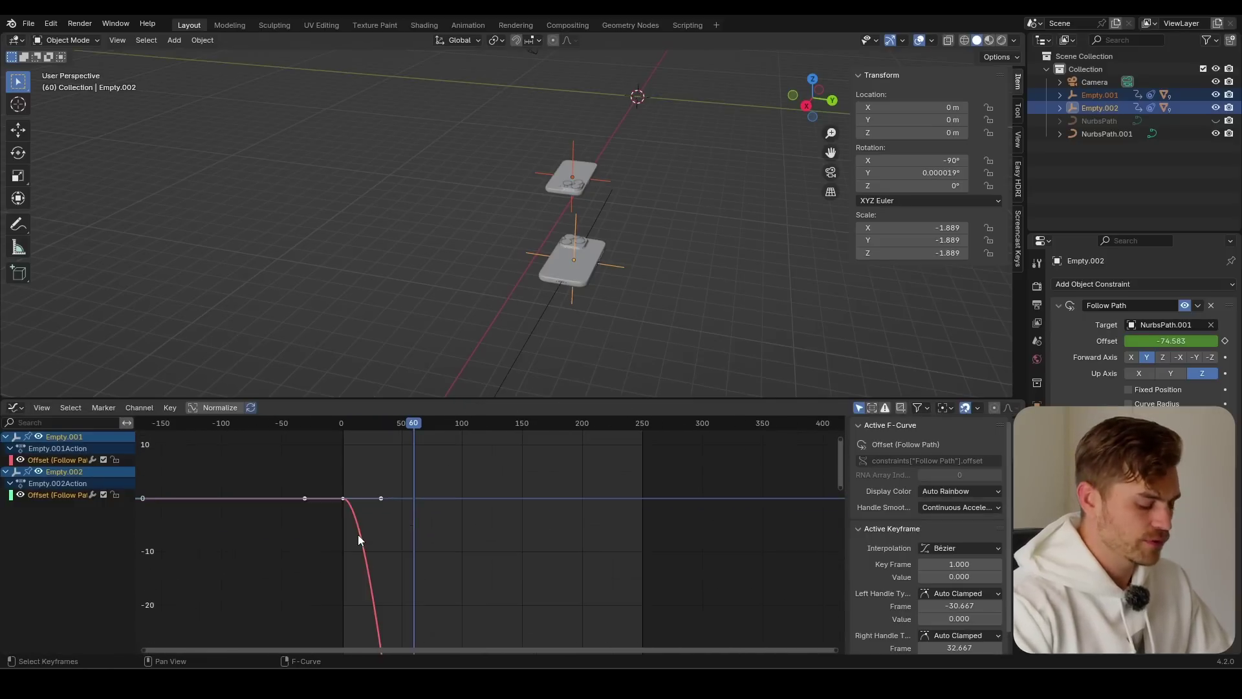
key("Home")
- Move the start keyframes' right handle about 26 frames earlier and 88 units down, and play the result
left_click(437, 459)
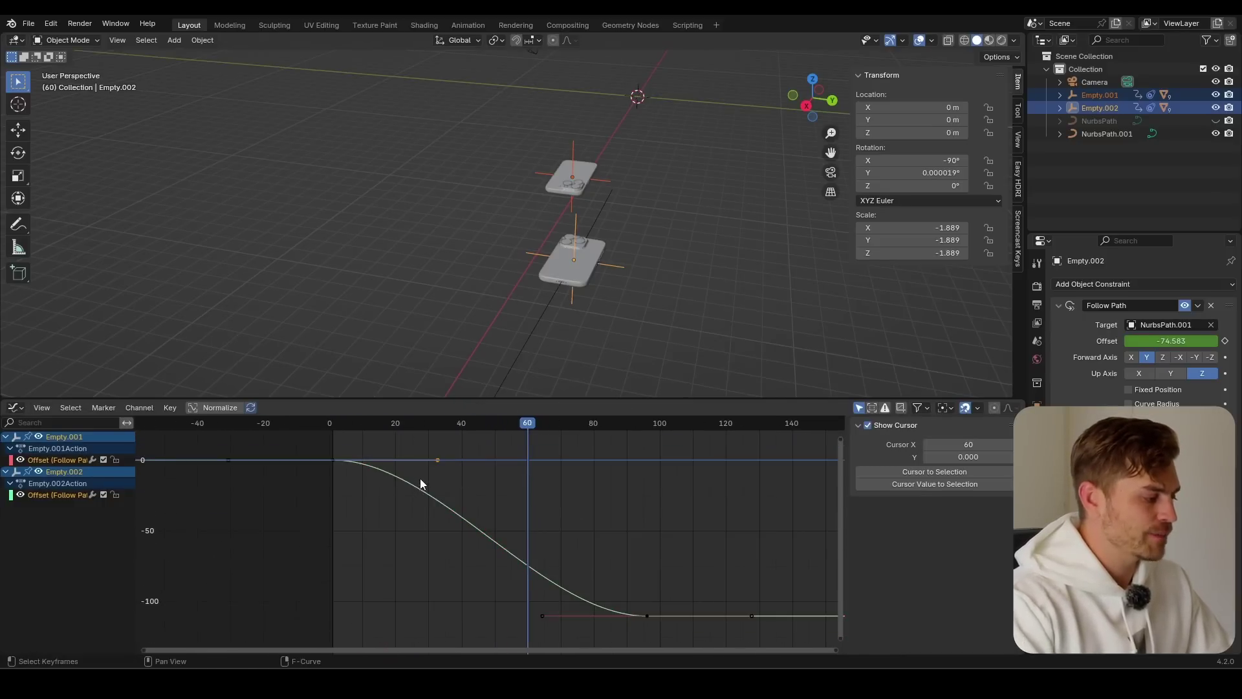
key("g")
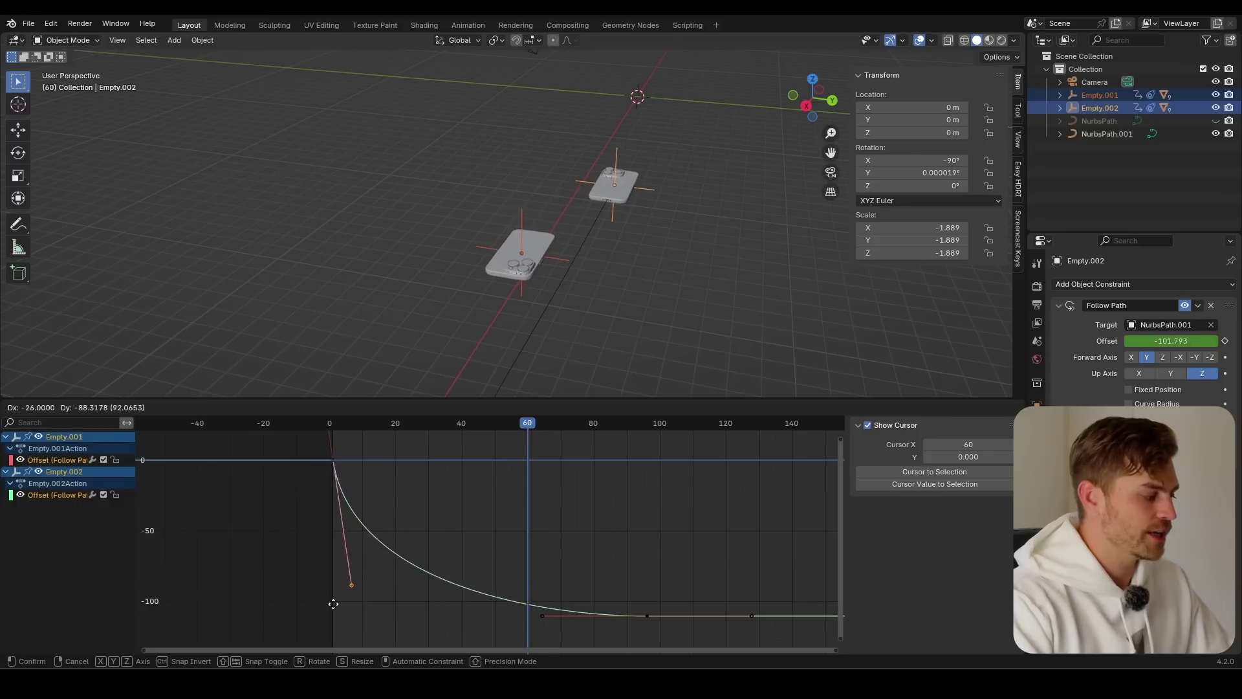
left_click(328, 609)
left_click_drag(347, 422, 333, 421)
key("space")
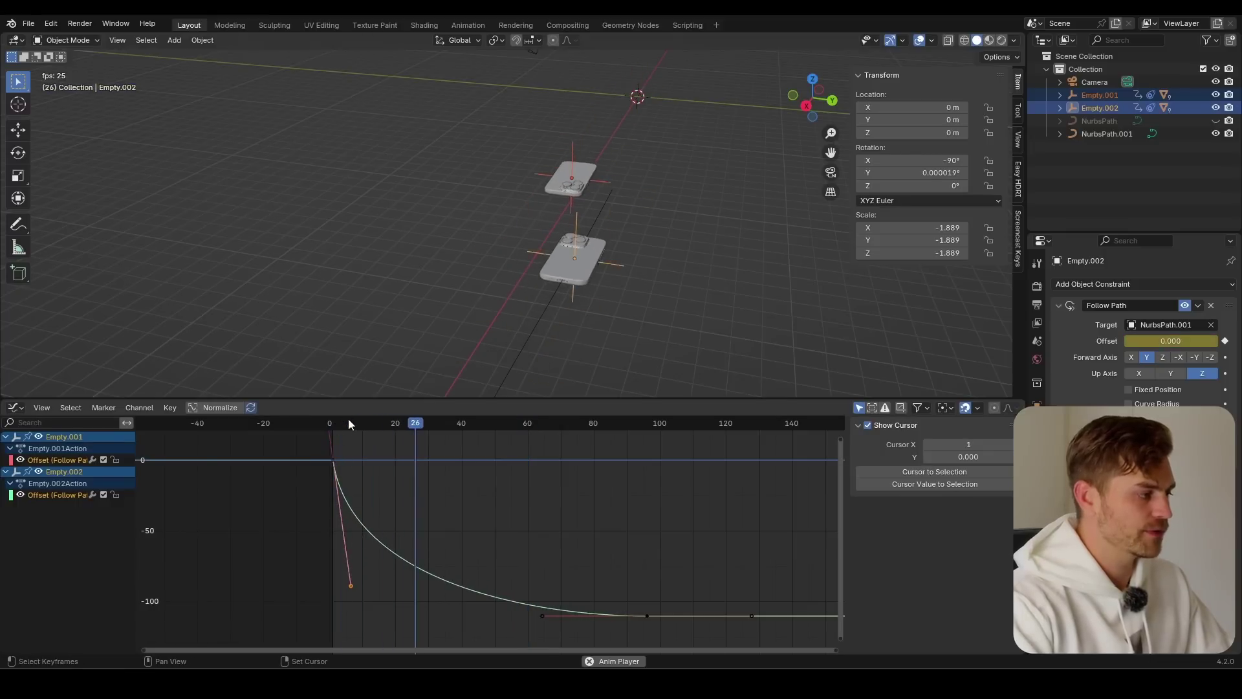
key("space")
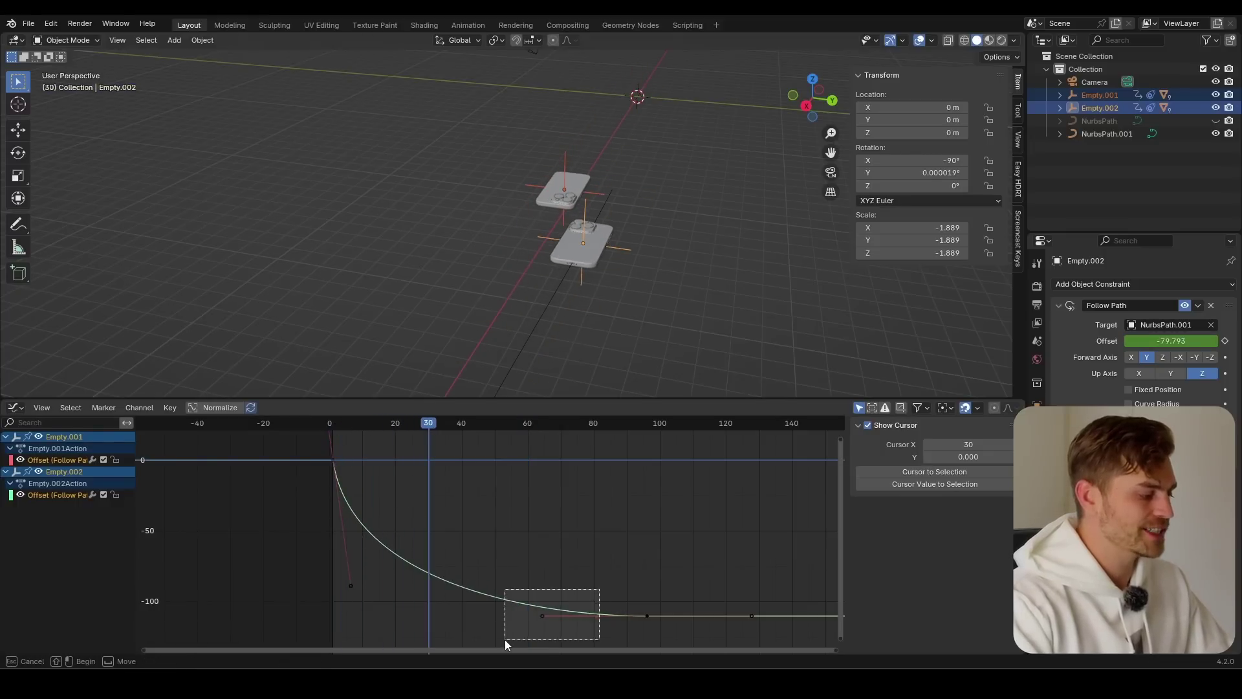
- Raise the left handle of the frame 96 keyframes to a value of about -50 and preview the animation
left_click_drag(505, 640, 504, 639)
key("g")
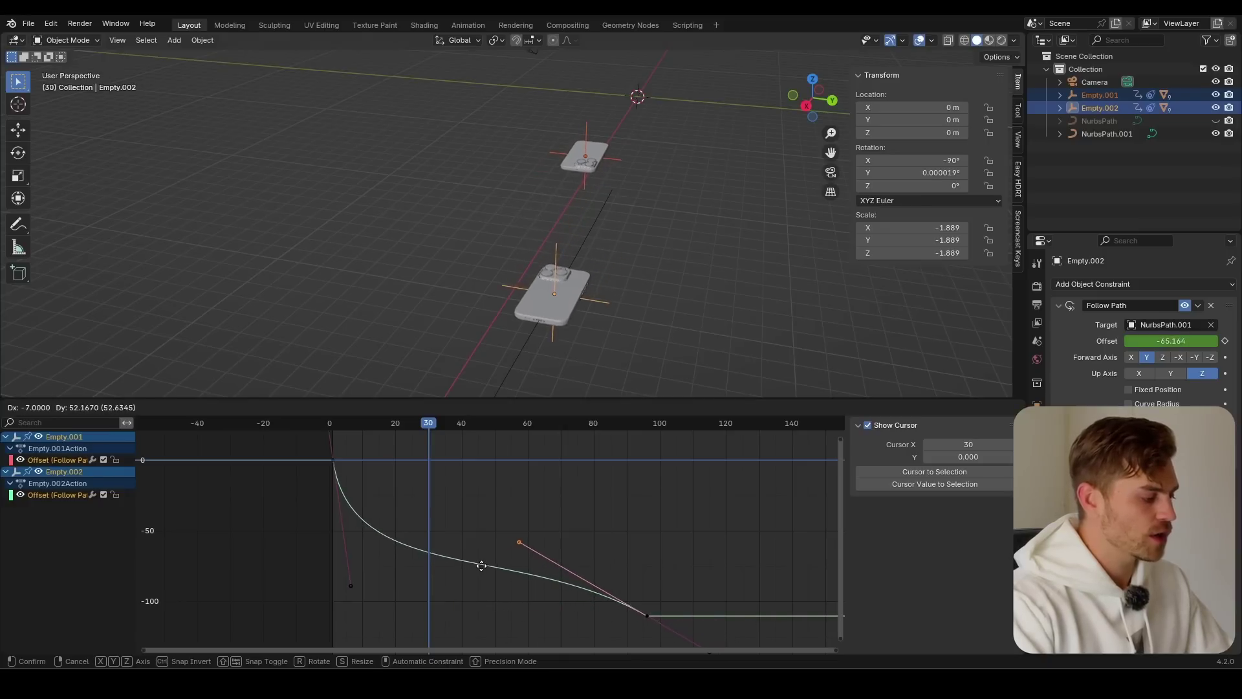
left_click(458, 512)
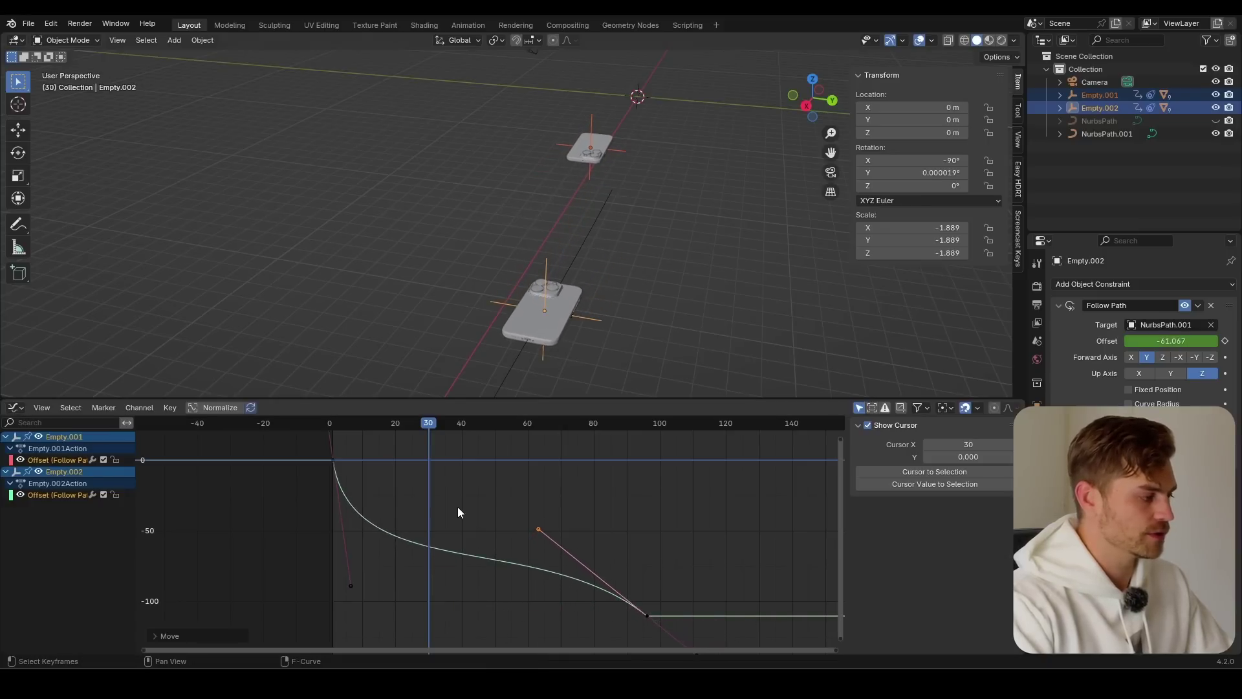
key("space")
- Steepen the curve's start by moving the first keyframes' handle about 2 frames earlier and 25 units down, and preview the animation
left_click_drag(376, 579, 339, 612)
left_click_drag(392, 425, 560, 437)
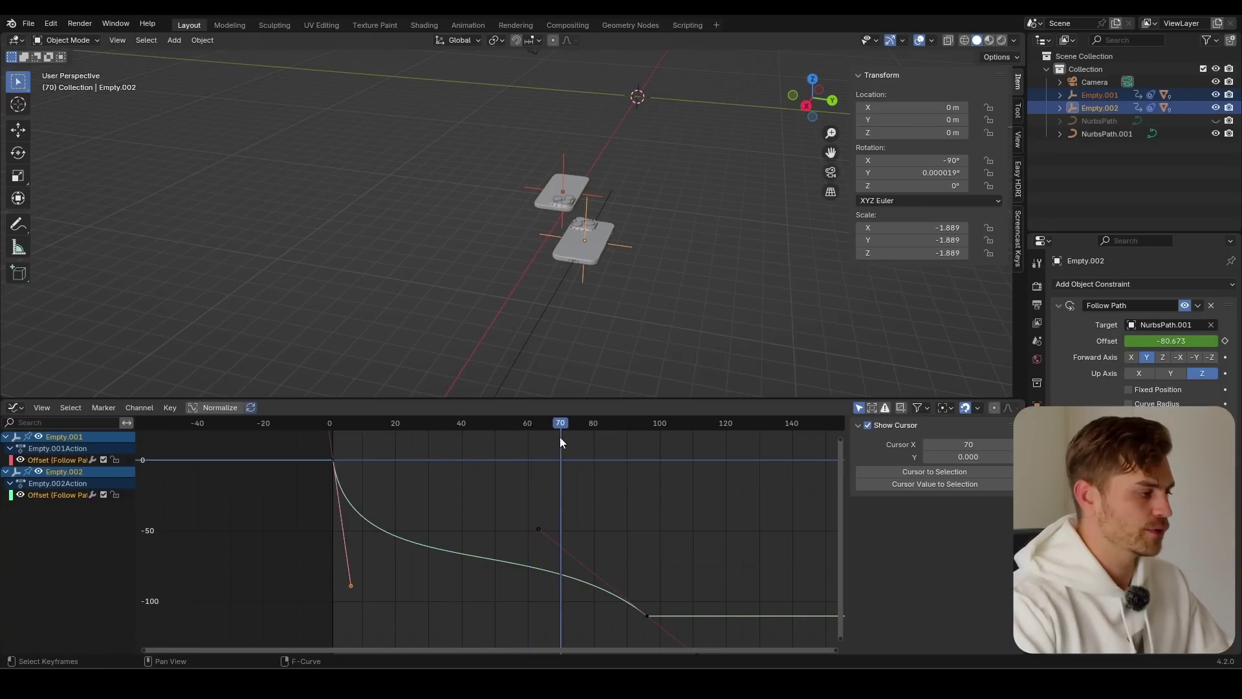
scroll(615, 259, "up", 4)
middle_click_drag(615, 259, 416, 253)
key("g")
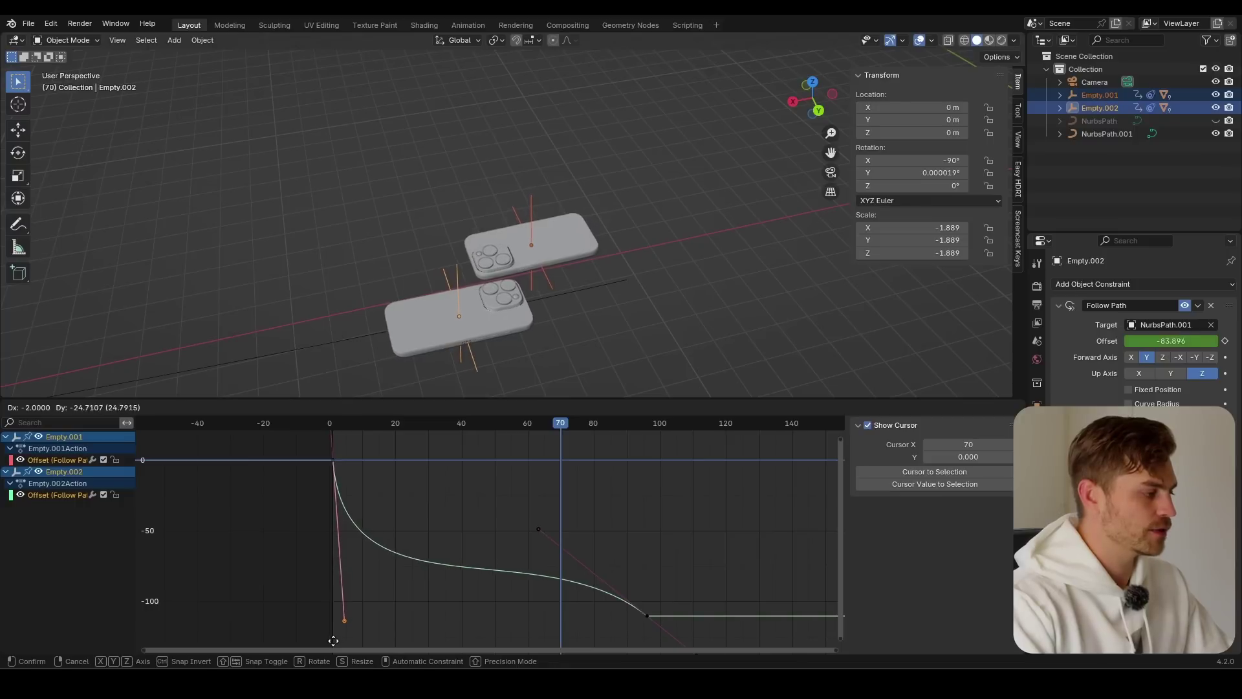
left_click(335, 641)
left_click(333, 419)
key("space")
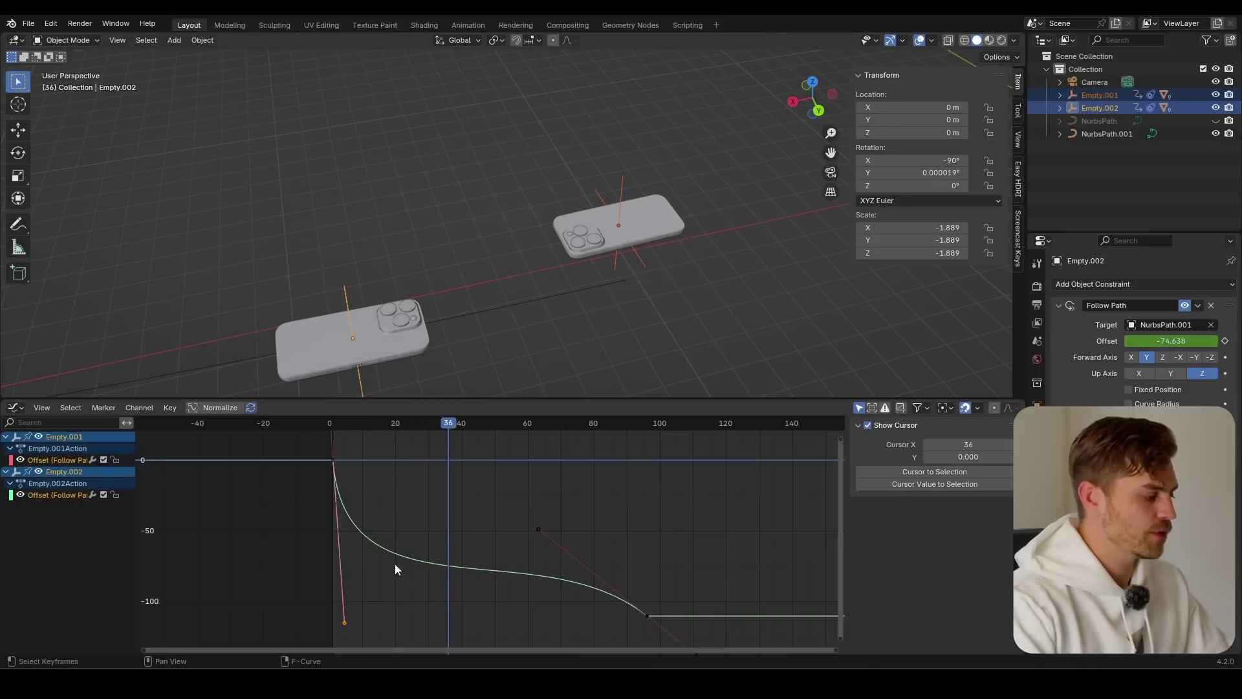
- Soften the curve's start by moving the first keyframes' handle about 24 frames along and 22 units down, and replay the animation
key("g")
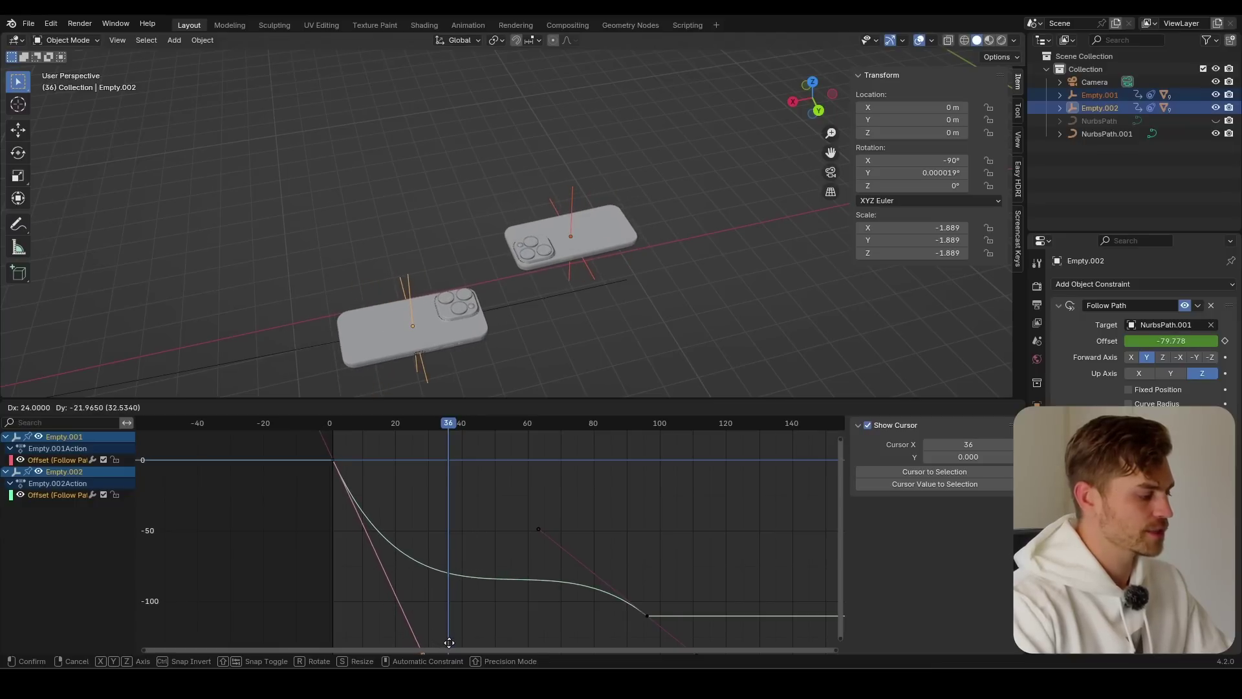
left_click(429, 612)
key("space")
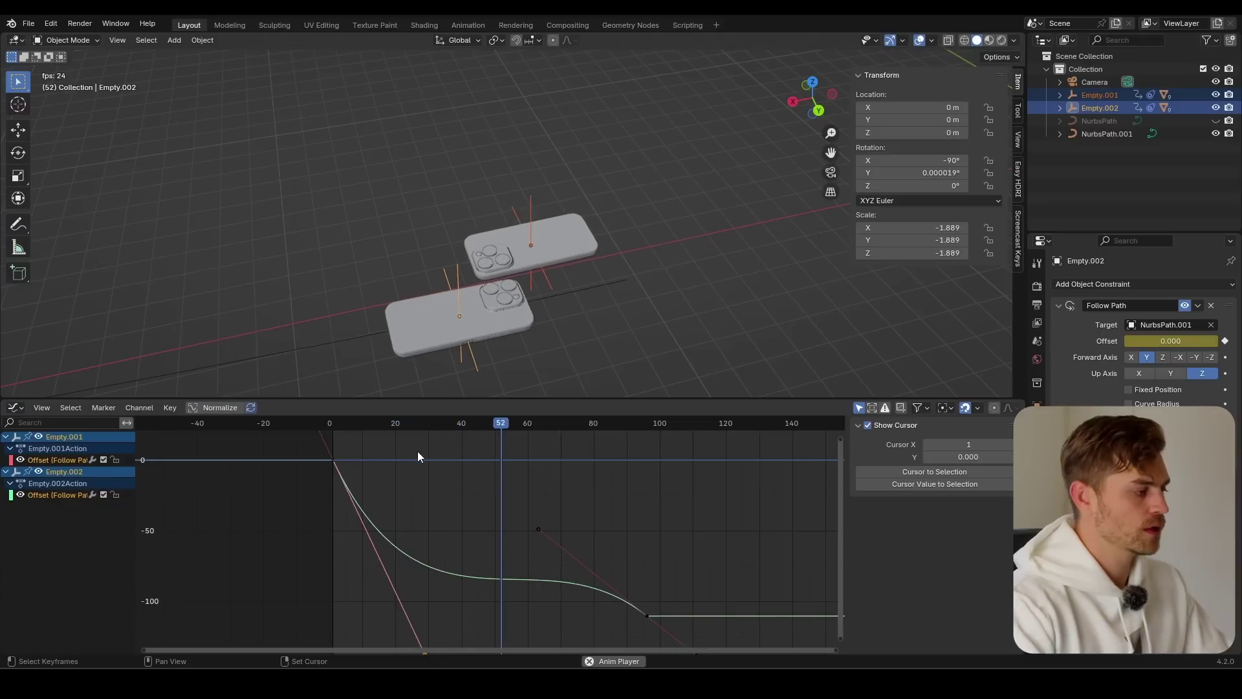
key("space")
- Lower the left handle of the frame 96 keyframes by about 7 units and play the animation
left_click_drag(530, 544, 525, 547)
key("g")
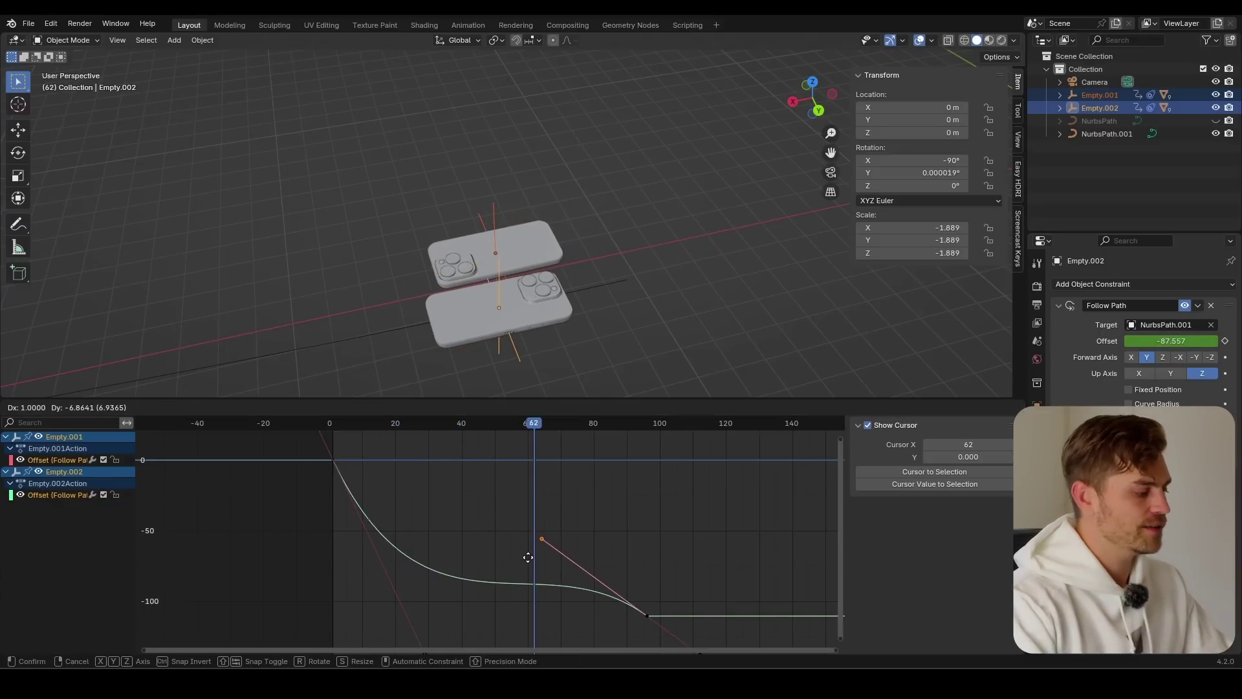
left_click(527, 554)
key("space")
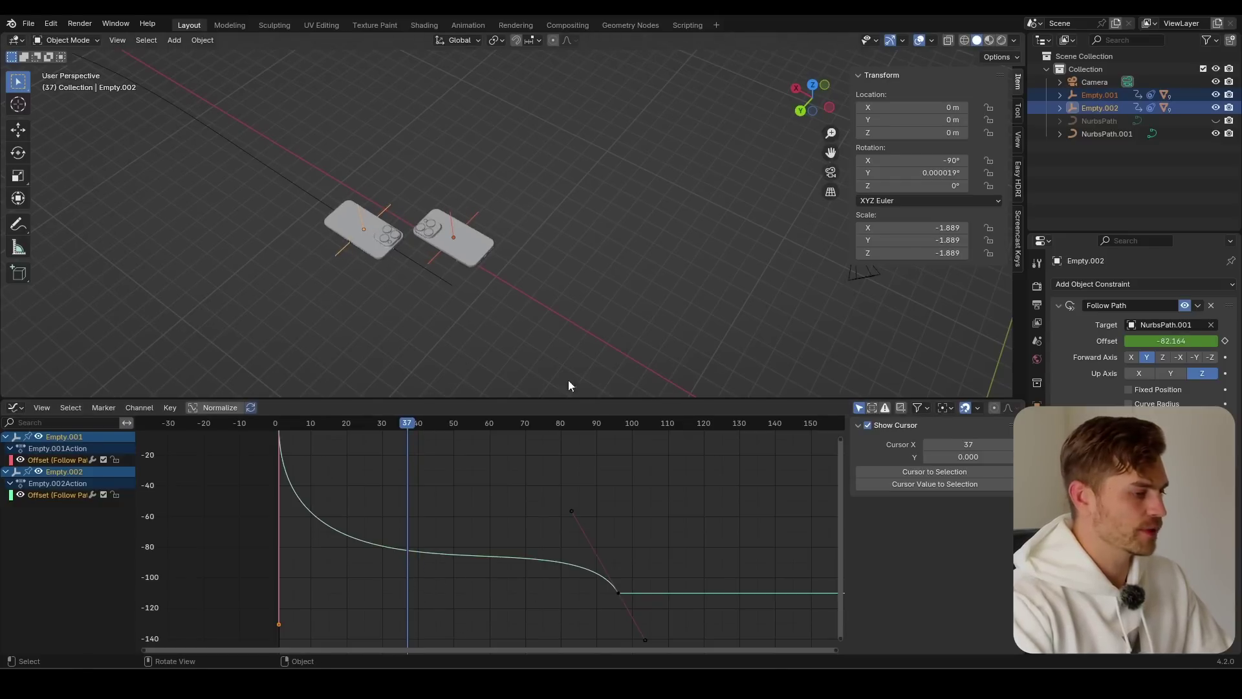
- Keyframe the Follow Path offset of both Empty.001 and Empty.002 at frame 37, keeping both empties selected
middle_click_drag(428, 477, 423, 556)
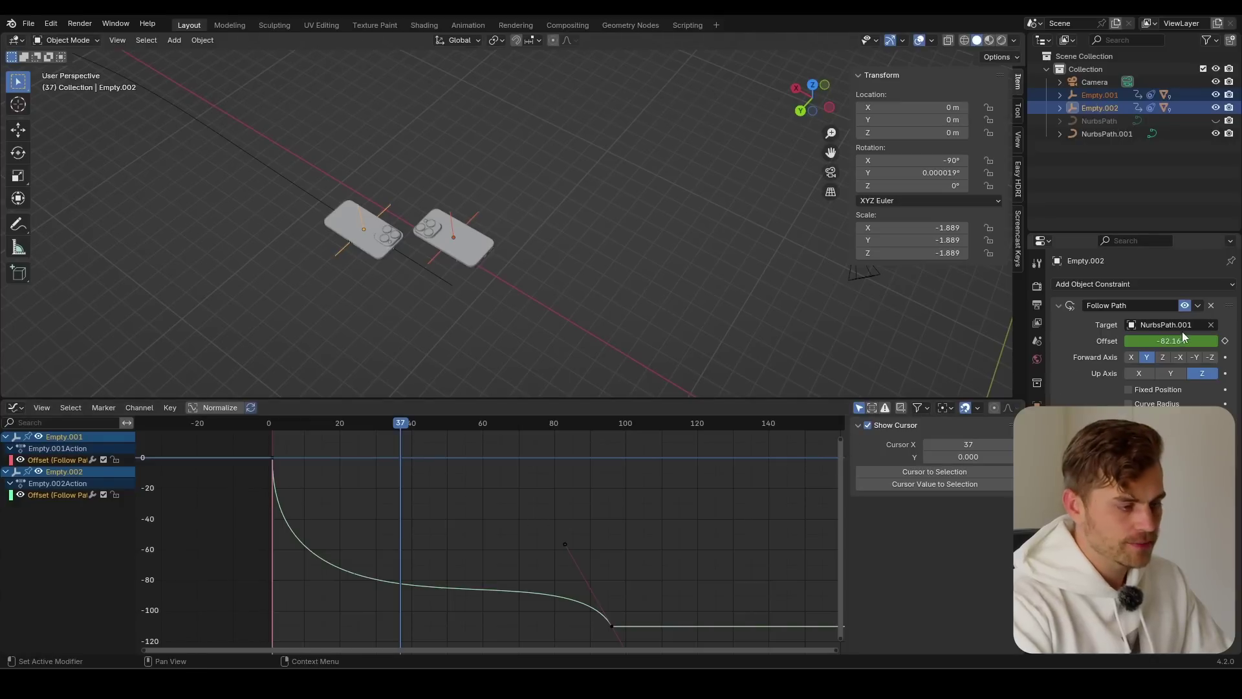
key("i")
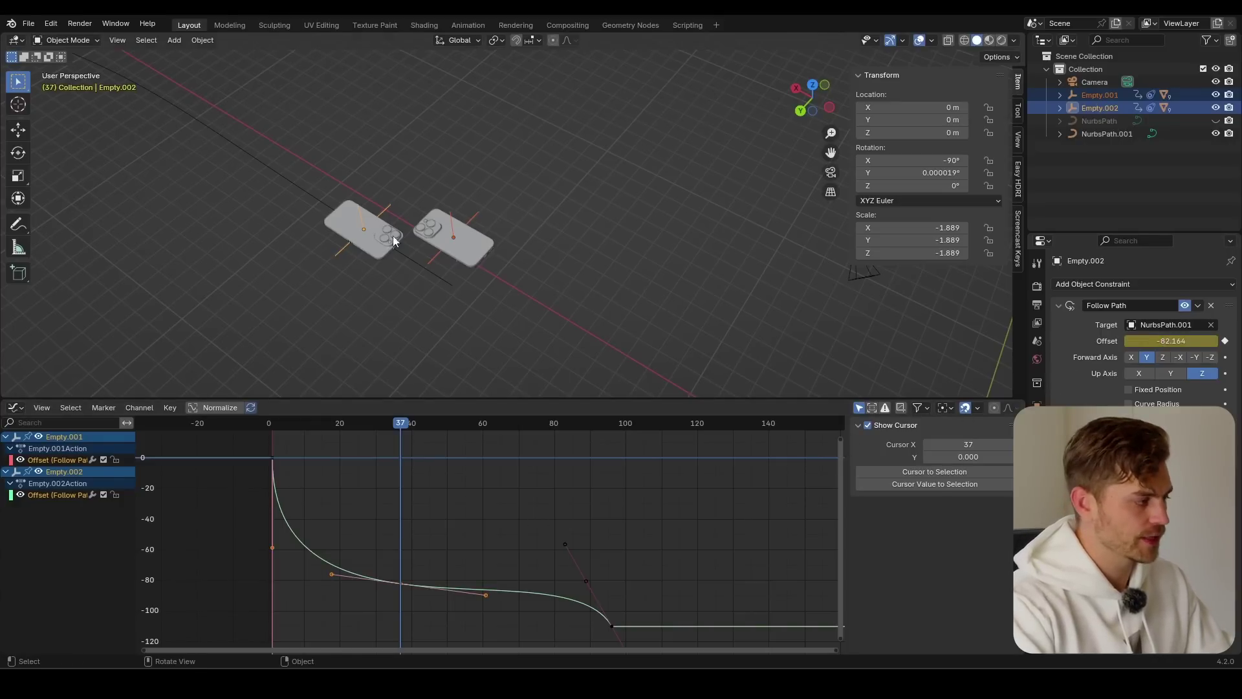
left_click(475, 210)
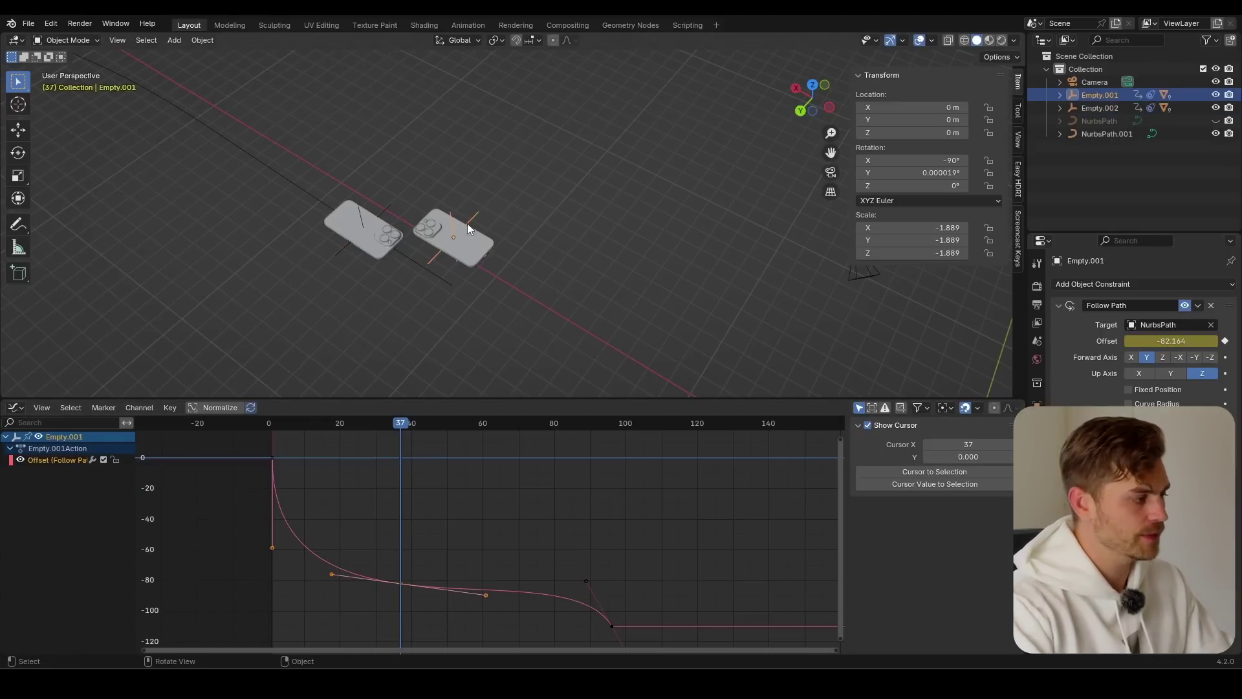
left_click(383, 208, "shift")
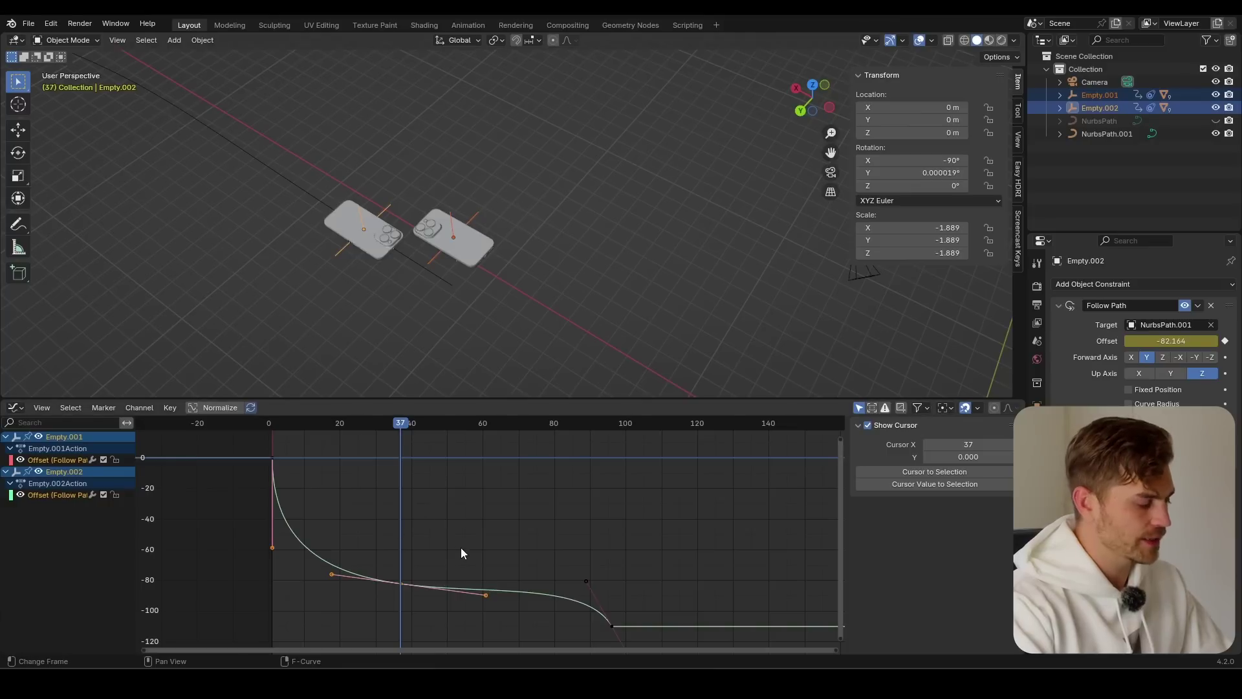
- Move the right handle of the first keyframes to about frame 18 and value -75, and preview the animation from the start
scroll(403, 548, "up", 3)
left_click_drag(227, 531, 247, 554)
key("g")
key("x")
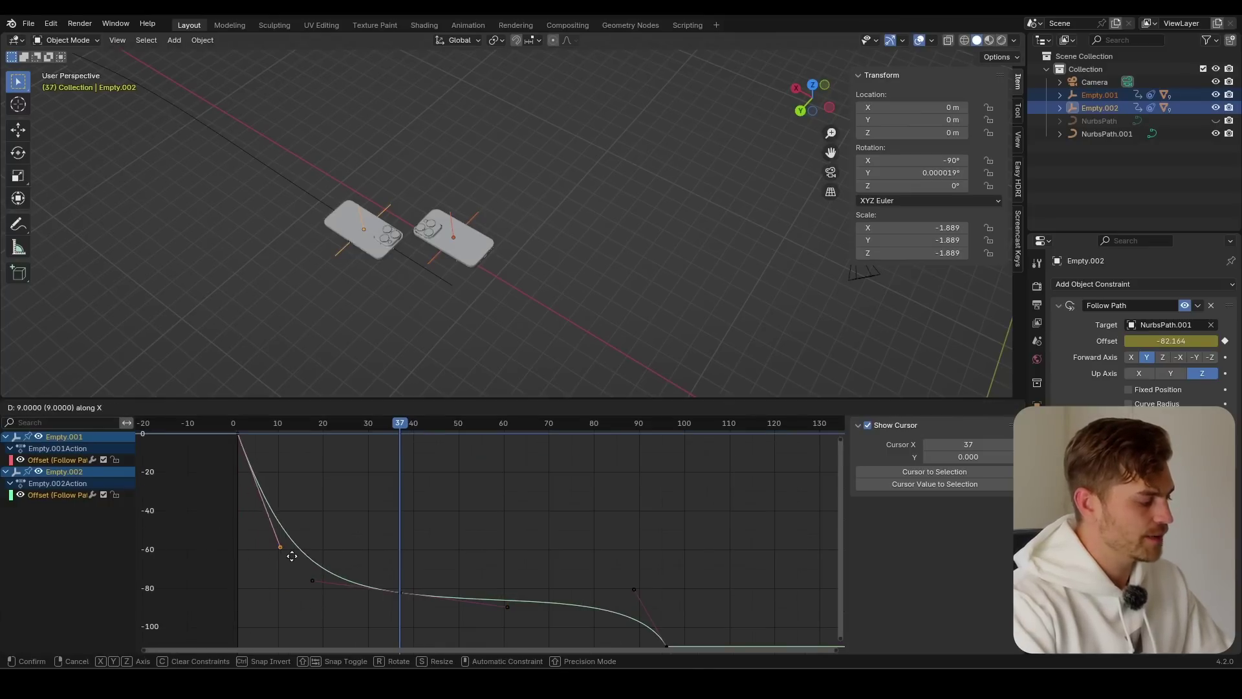
left_click(310, 564)
key("g")
left_click(326, 594)
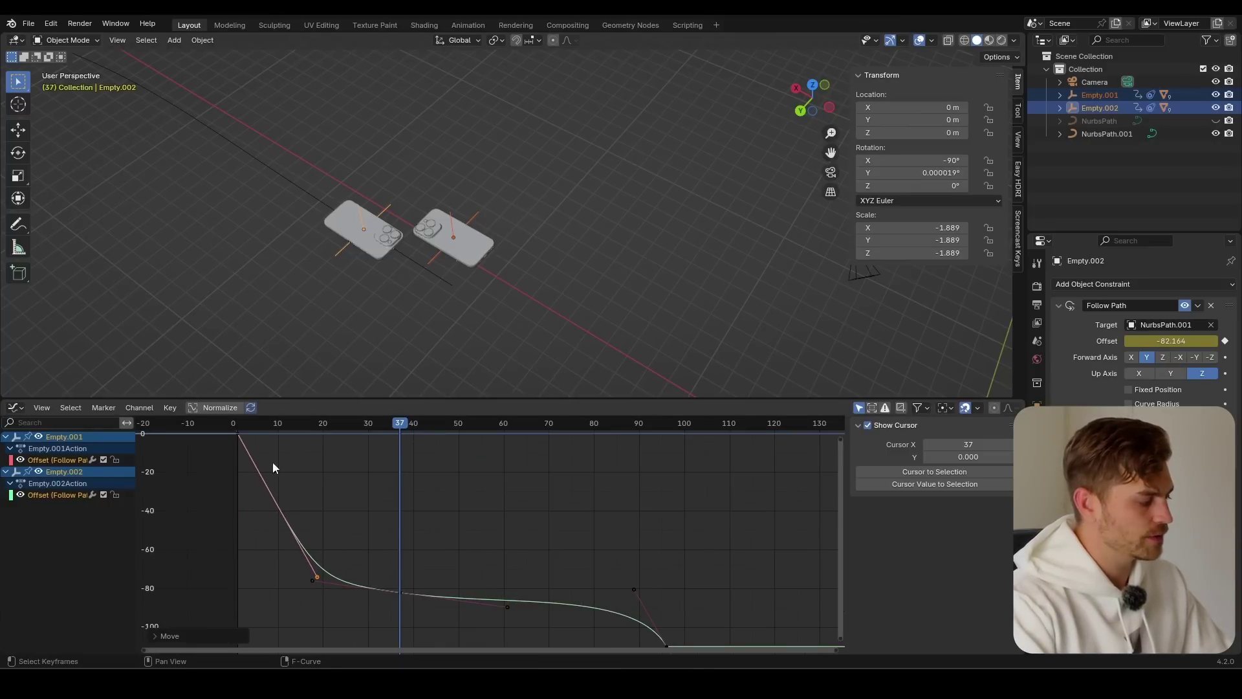
left_click(238, 421)
key("space")
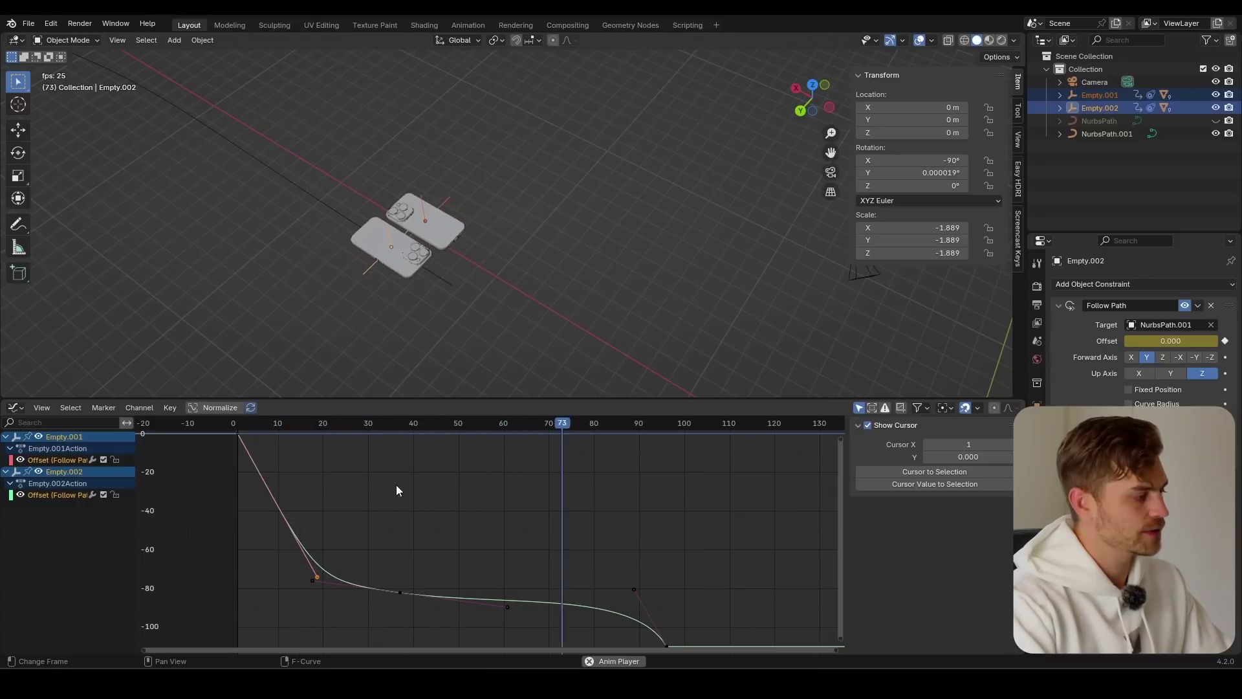
key("space")
- Lower the left handle of the frame 96 keyframes vertically to about -83 and preview the end of the animation
middle_click_drag(511, 556, 488, 521)
left_click_drag(646, 538, 599, 568)
key("g")
key("y")
left_click(600, 571)
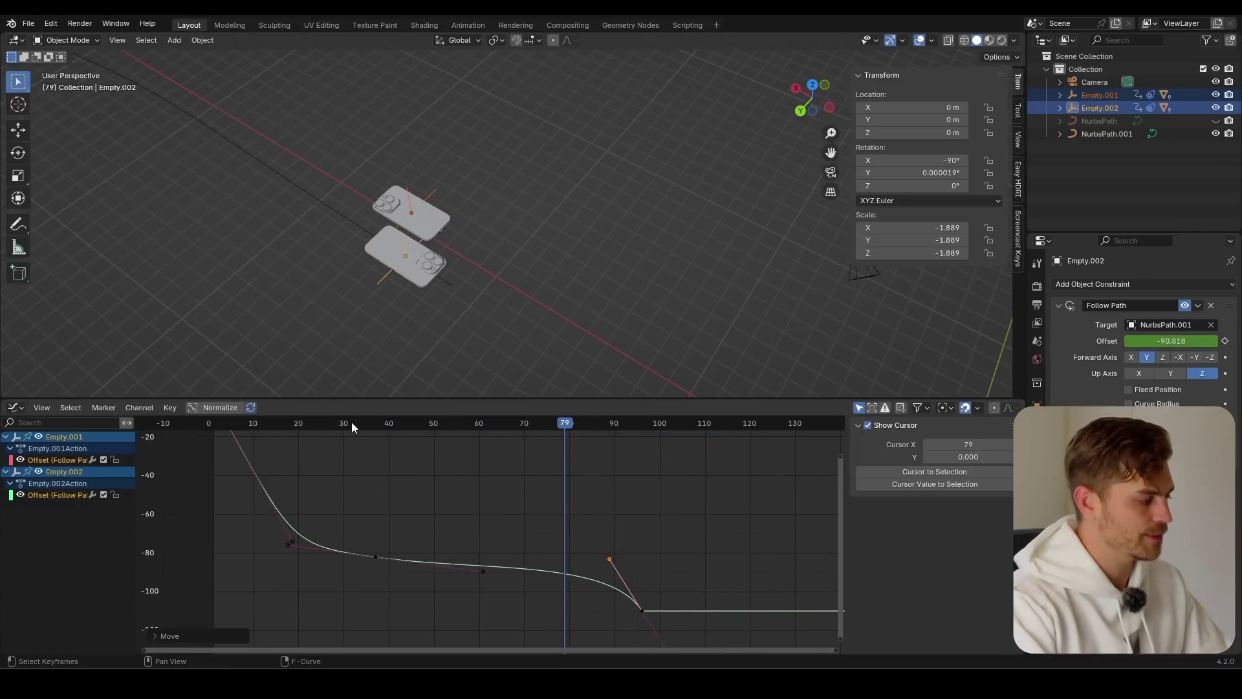
key("space")
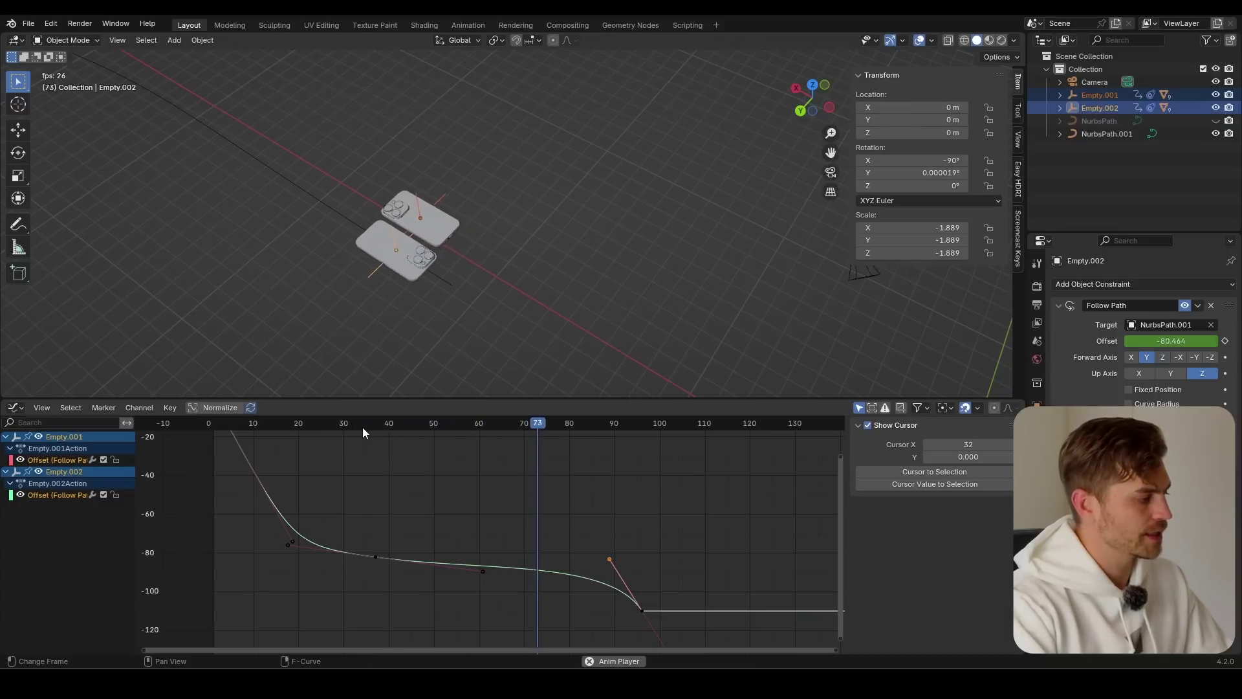
key("space")
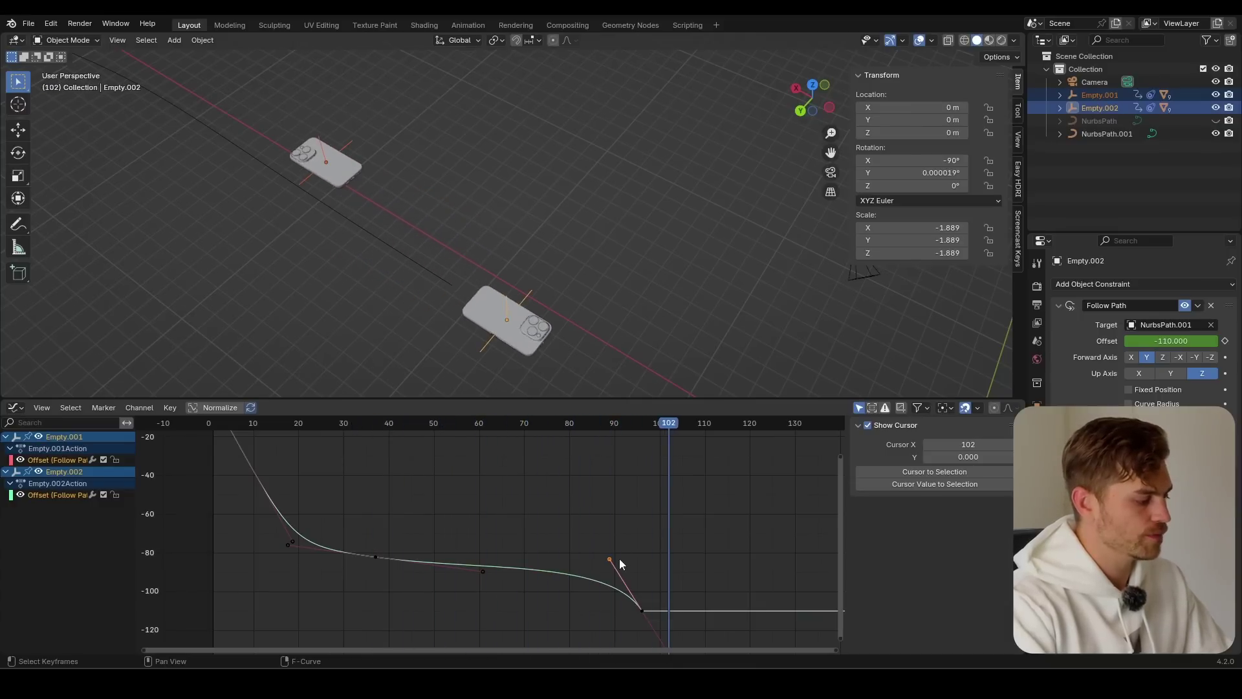
- Move the left handle of the frame 96 keyframes horizontally to about frame 95 and replay the ending
middle_click_drag(626, 550, 558, 537)
key("g")
key("x")
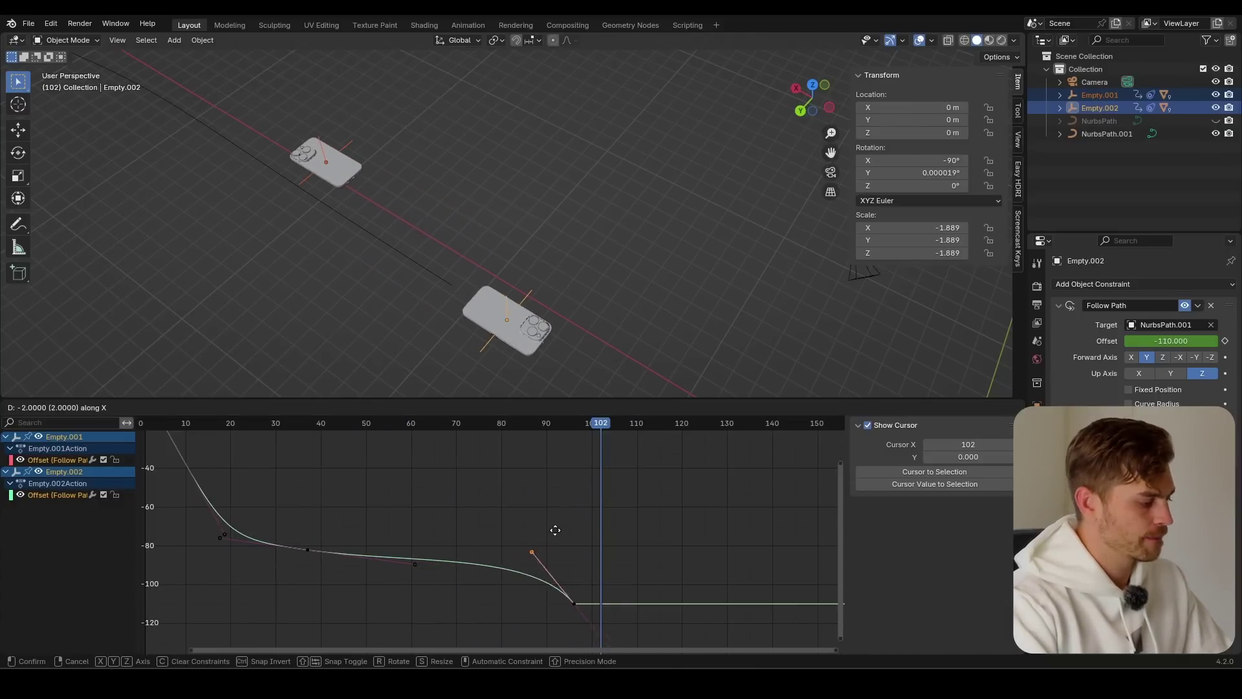
left_click(585, 530)
left_click(520, 423)
key("space")
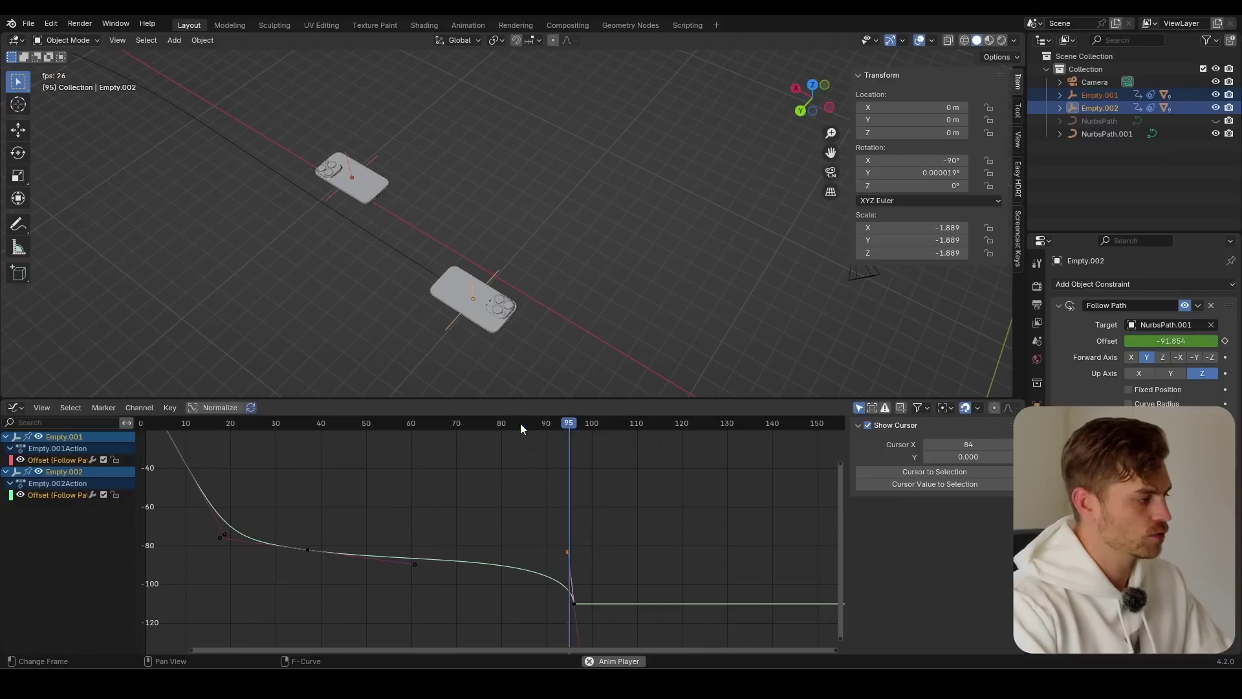
- Keyframe the Follow Path offset of both empties at frame 83 and keep both selected
left_click(501, 425)
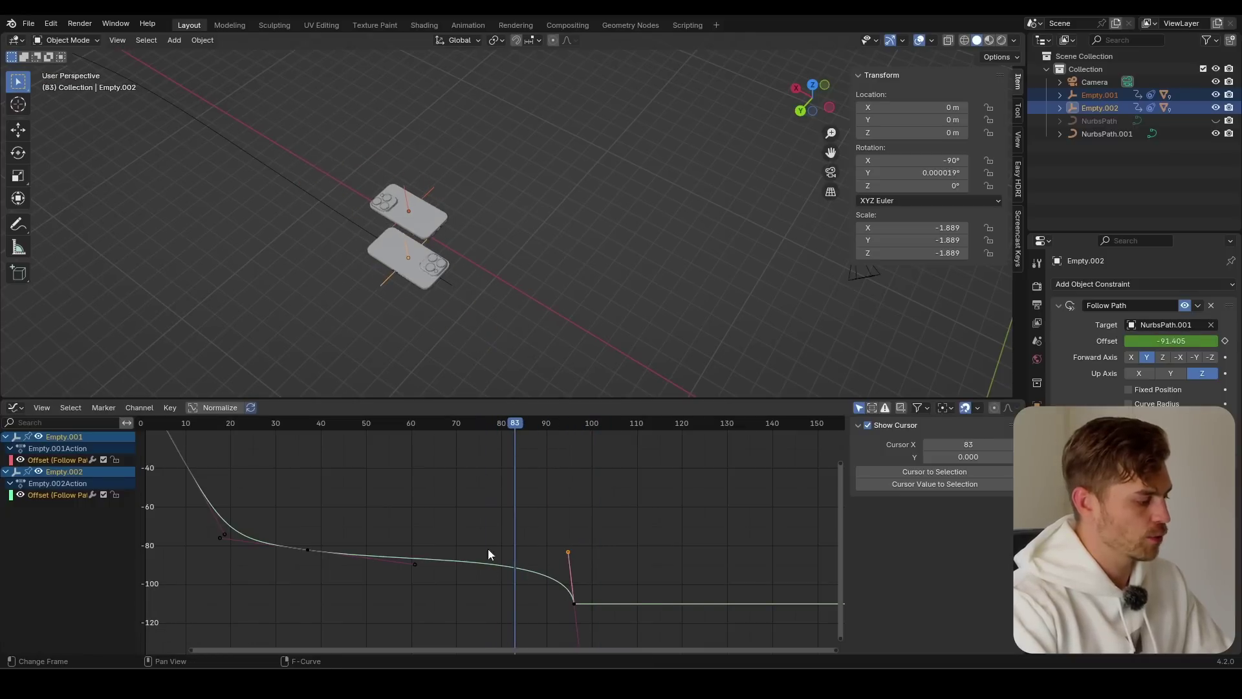
key("i")
left_click(434, 184)
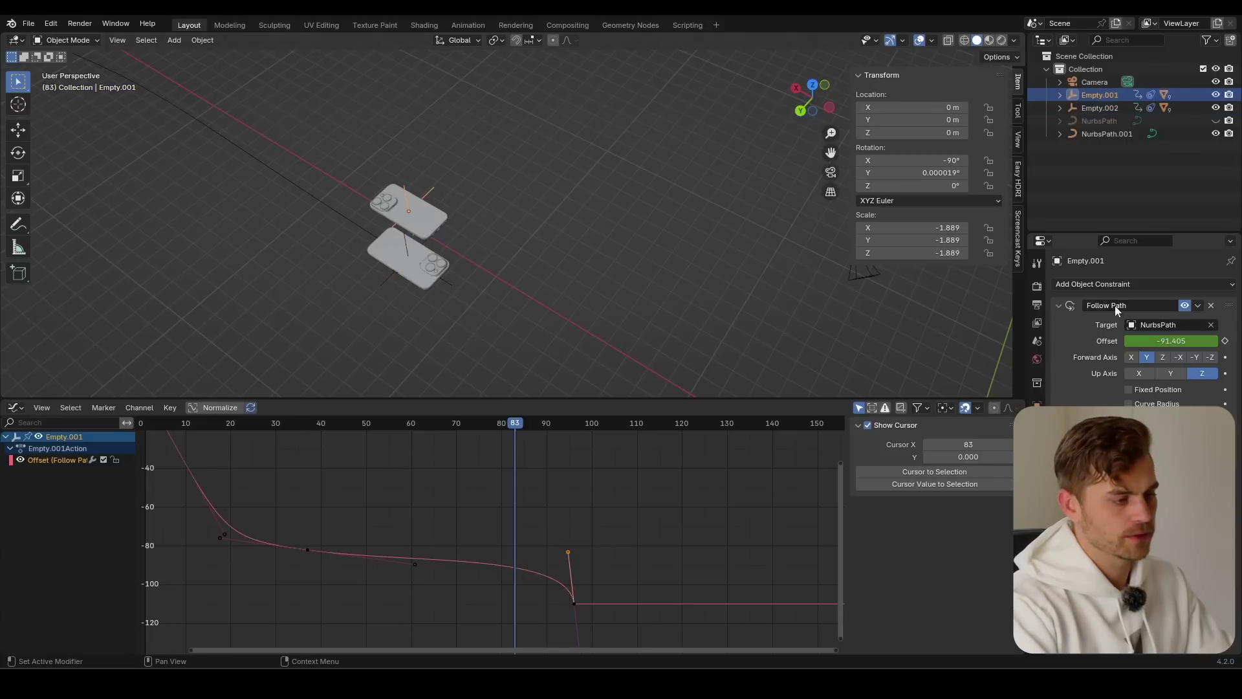
left_click(407, 240, "shift")
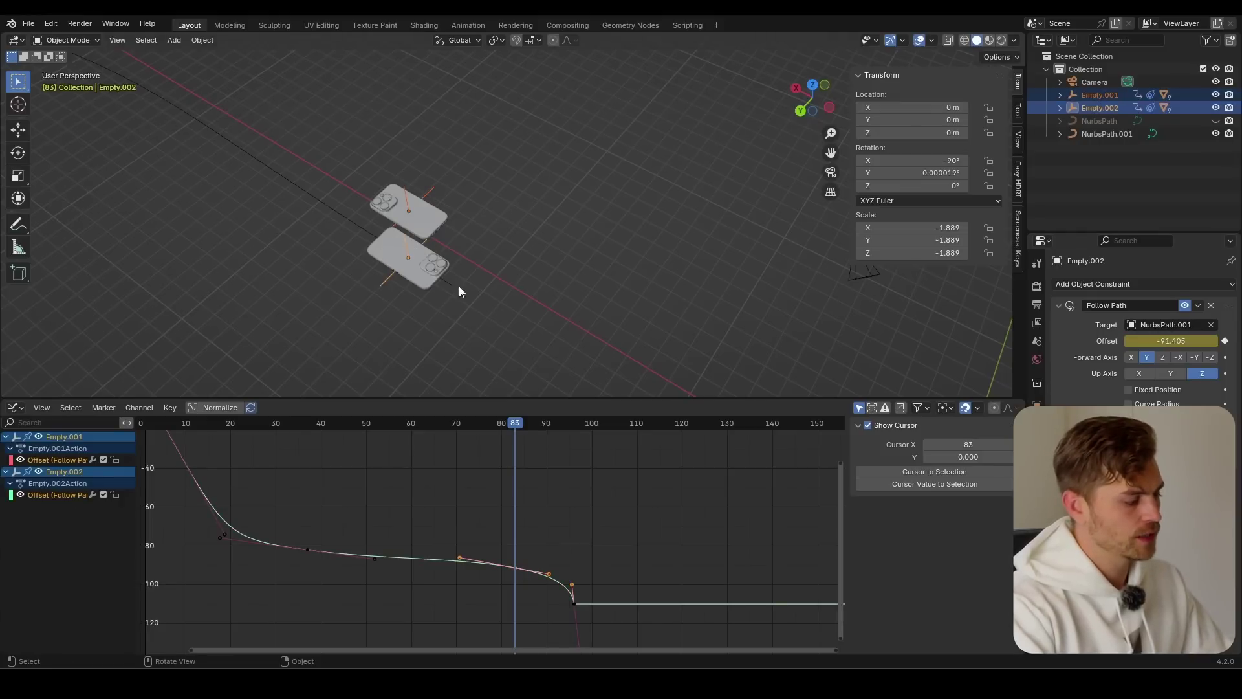
- Flatten the handles of the frame 96 keyframes by scaling them to 0 along Y
scroll(558, 550, "up", 3)
left_click(556, 553)
middle_click_drag(556, 553, 530, 493)
scroll(569, 528, "up", 4)
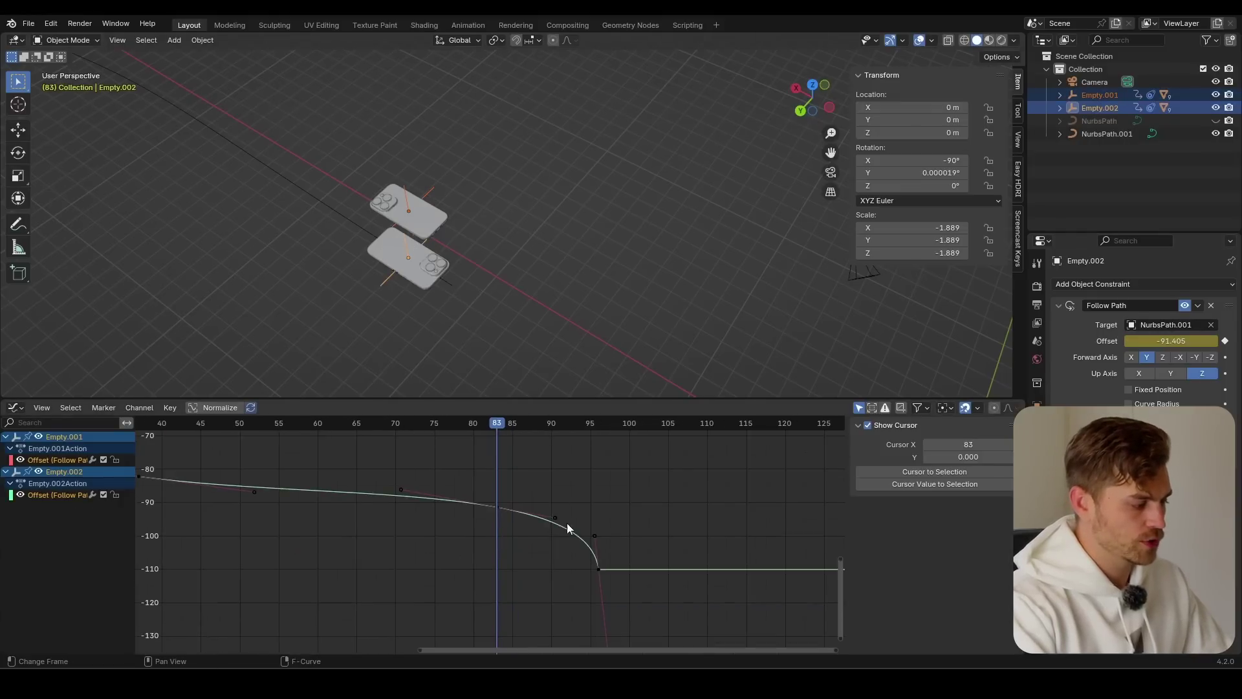
left_click_drag(615, 525, 542, 621)
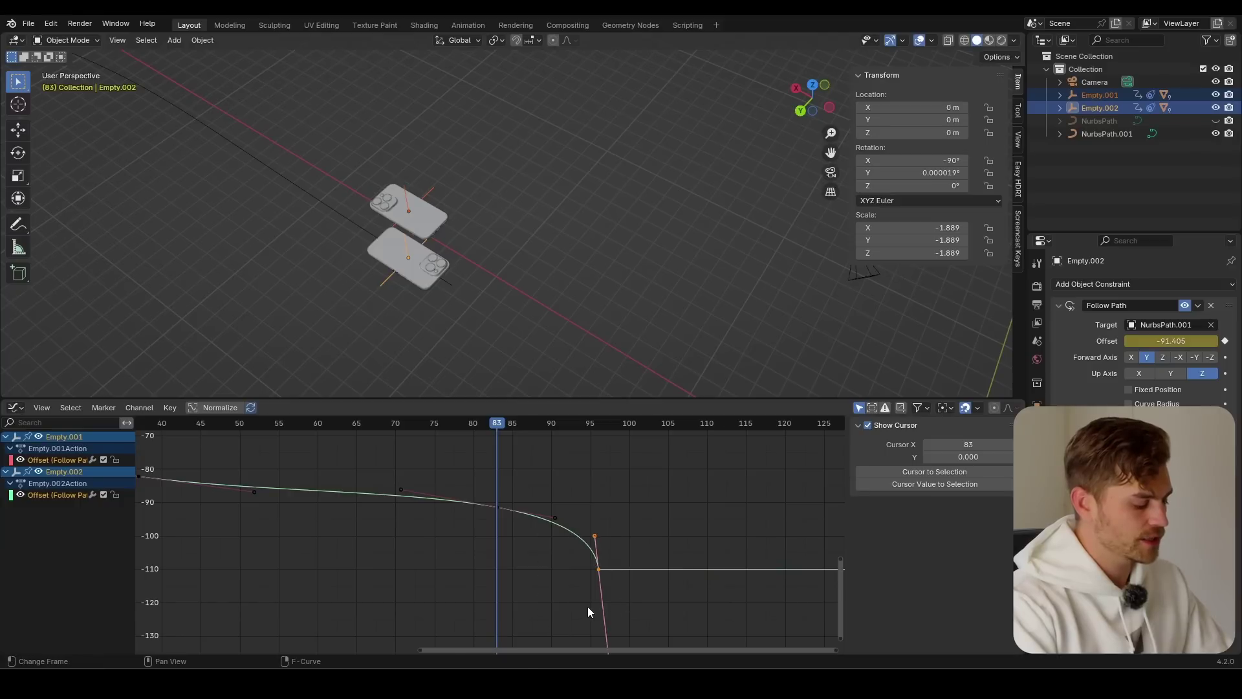
key("s")
key("y")
key("0")
key("Return")
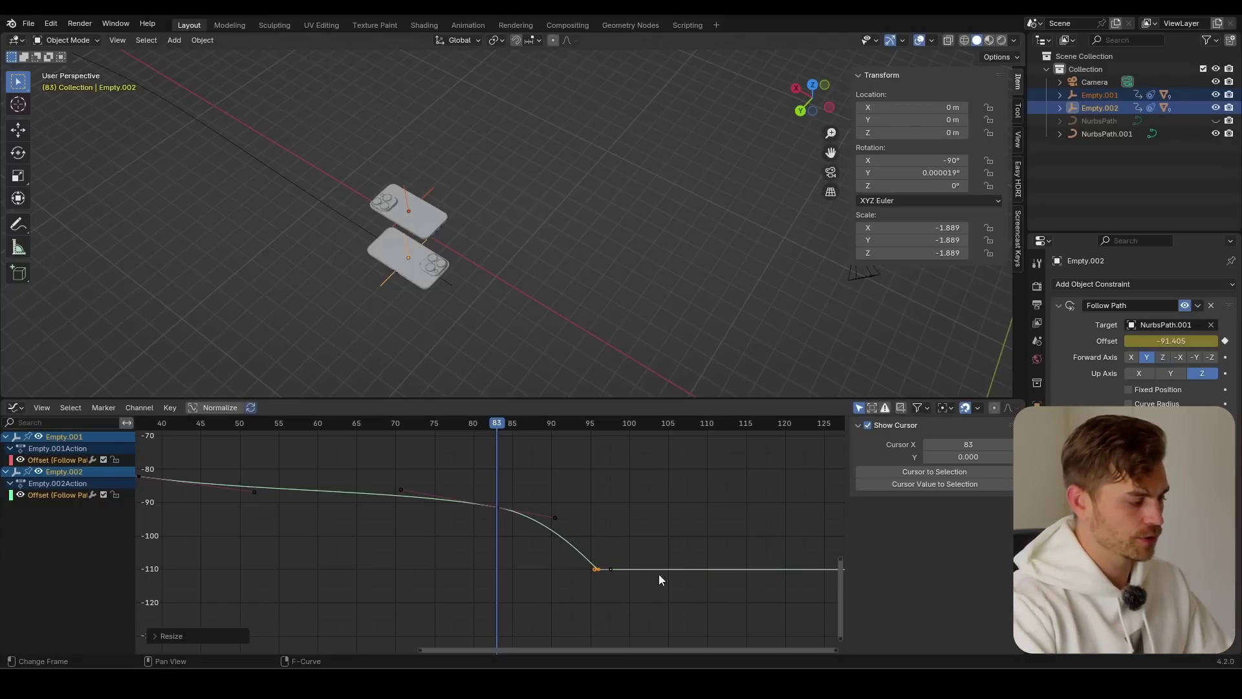
- Set the frame 83 keyframes' handles to Free, pull their right handle down to about frame 84 and value -109, and preview the motion
left_click_drag(643, 466, 359, 538)
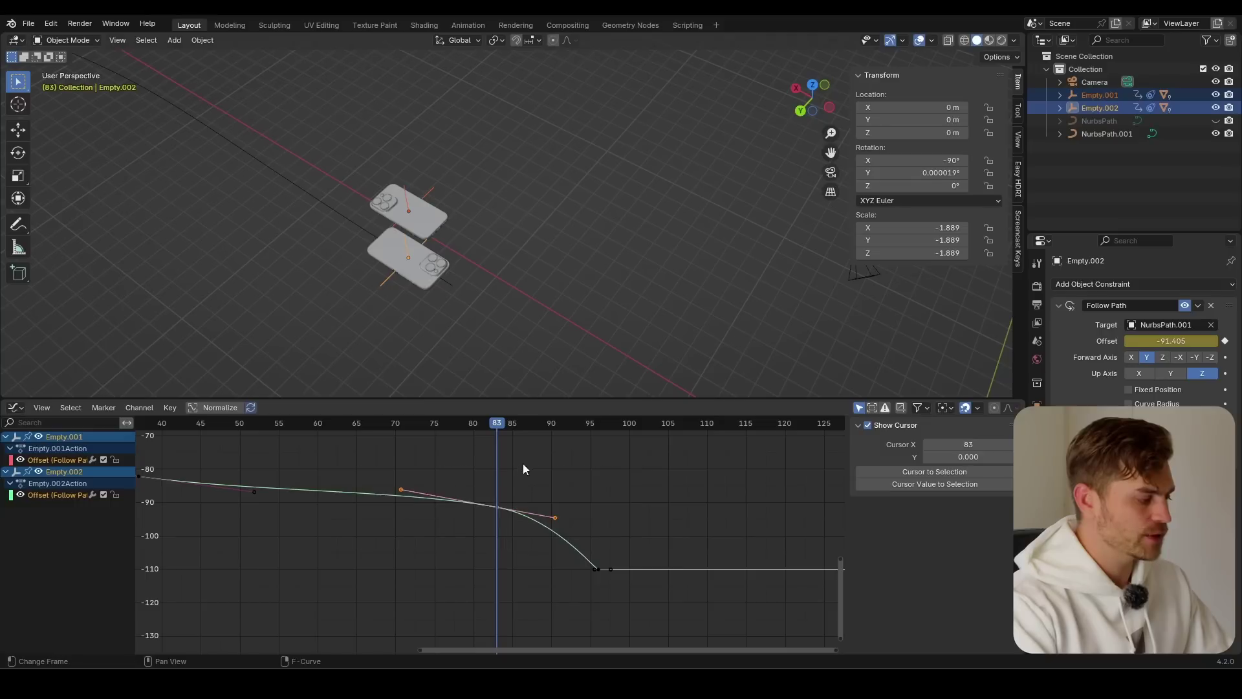
right_click(569, 469)
mouse_move(547, 514)
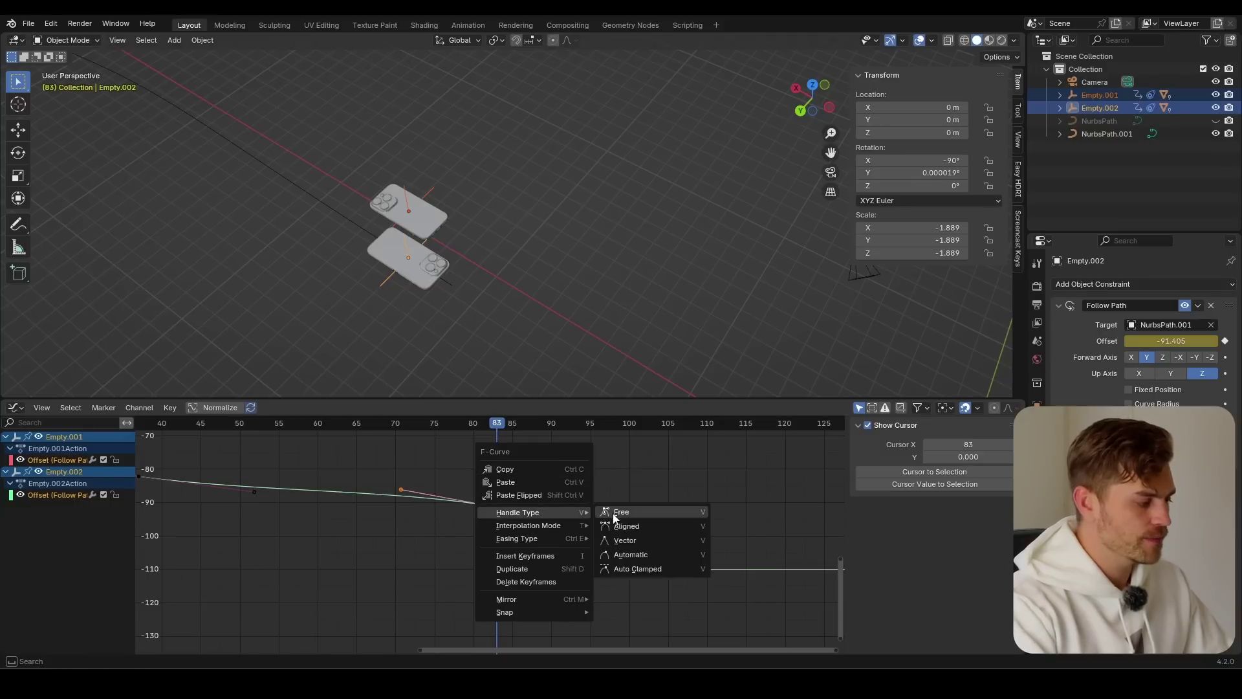
left_click(613, 518)
left_click_drag(608, 479, 549, 532)
key("g")
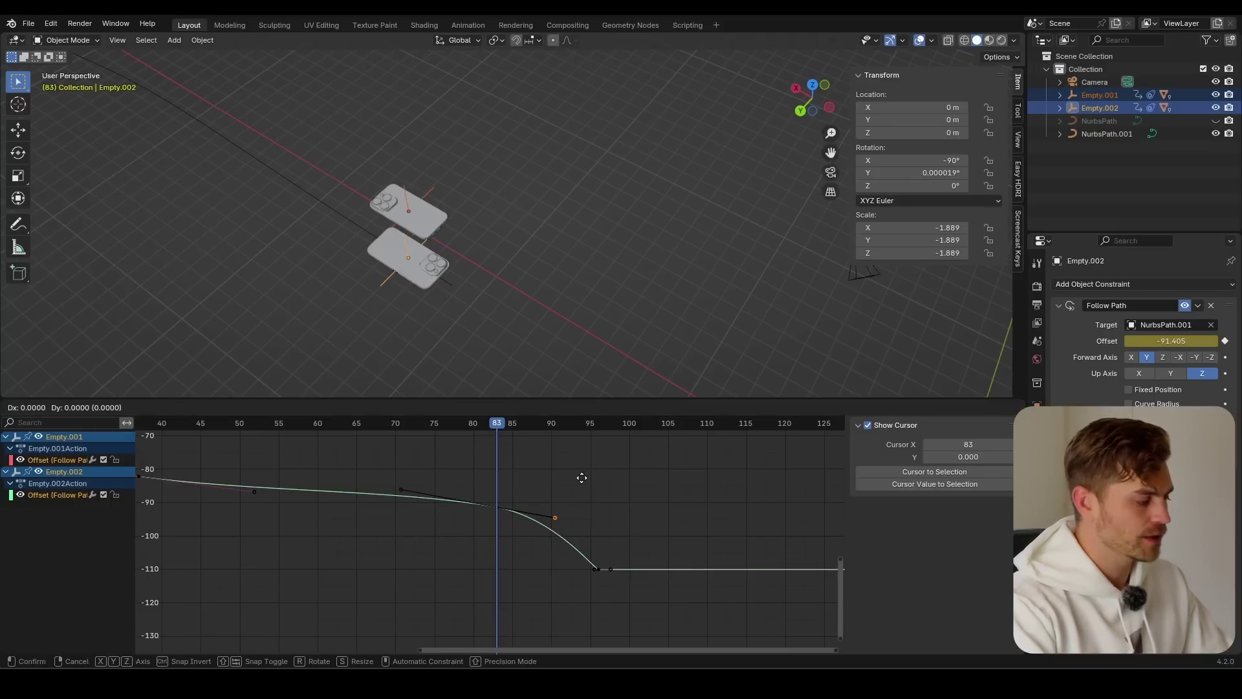
left_click(535, 526)
key("space")
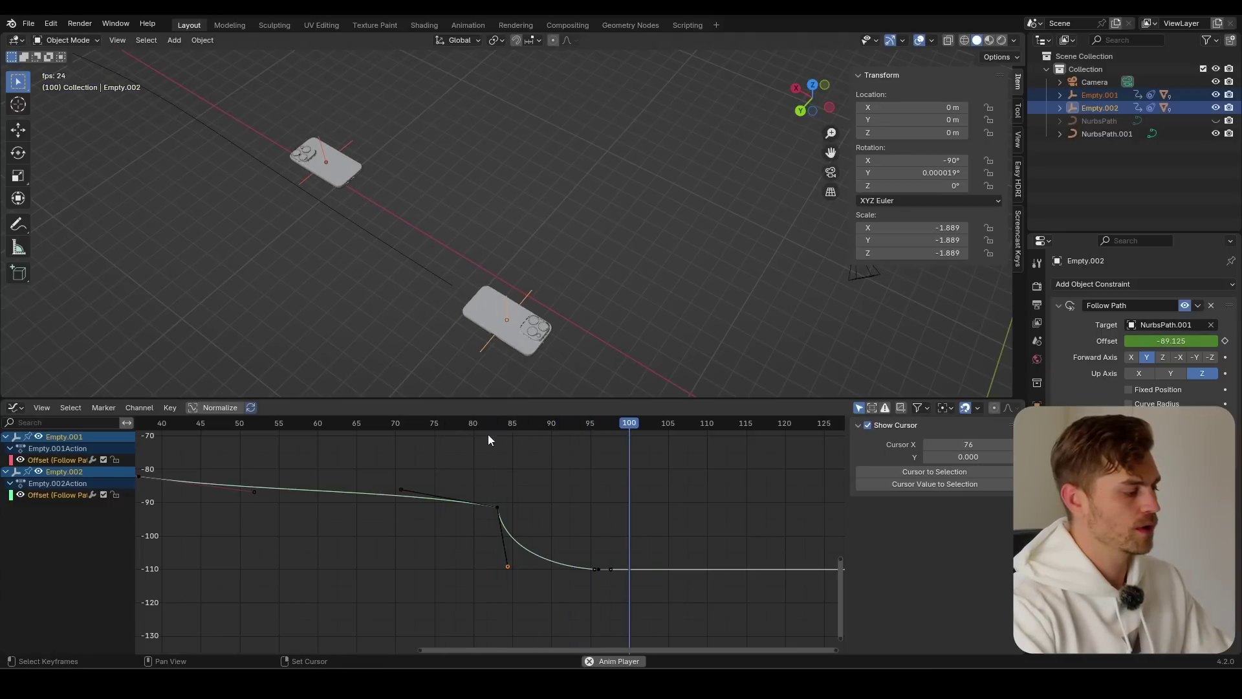
key("space")
- Play the whole animation from the first frame and save the file
key("Home")
key("space")
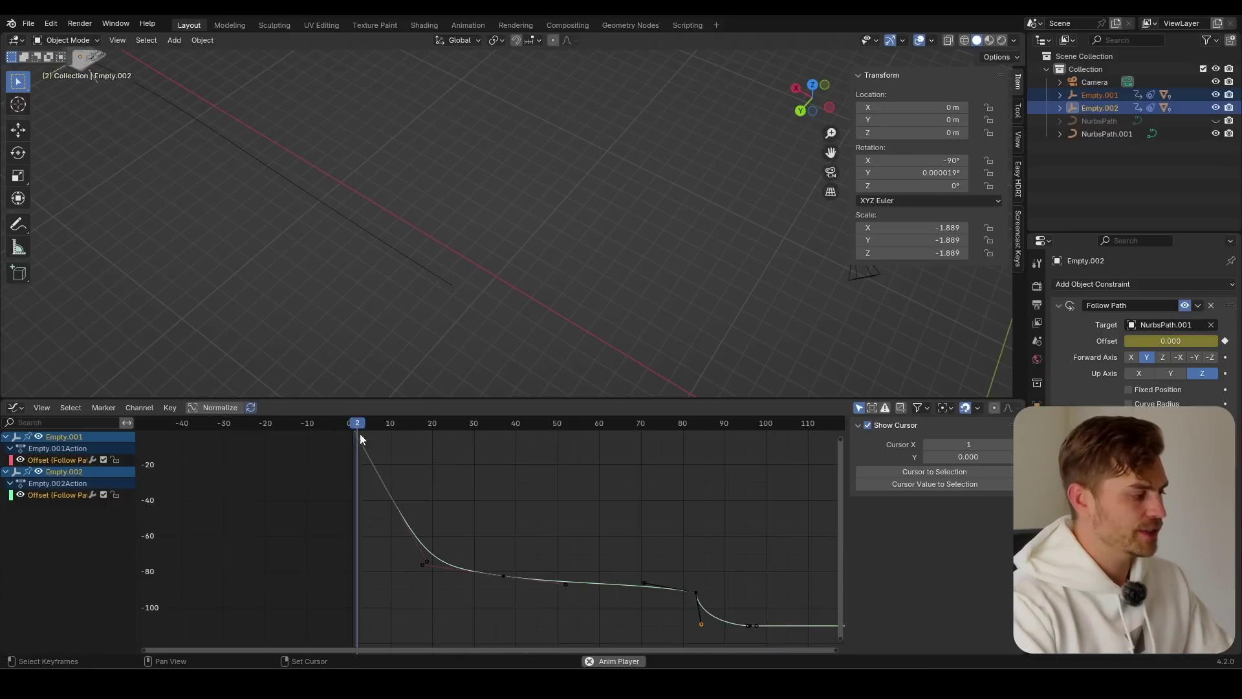
middle_click_drag(511, 502, 438, 467)
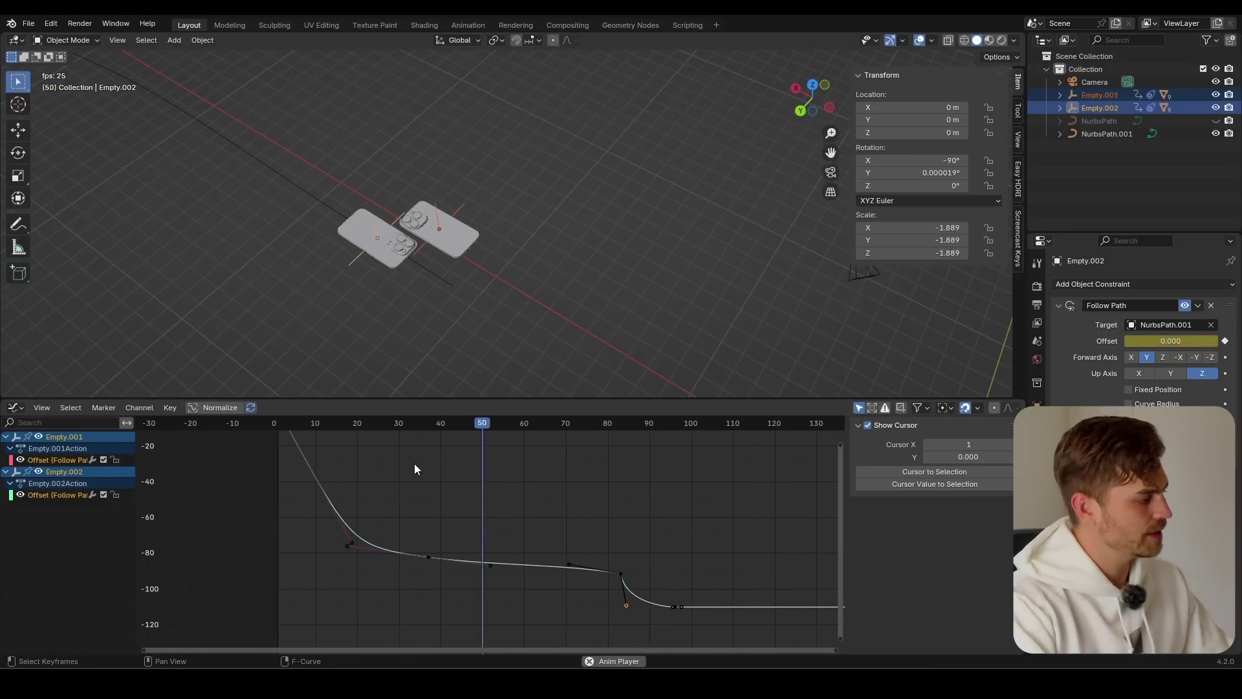
key("space")
key("ctrl+s")
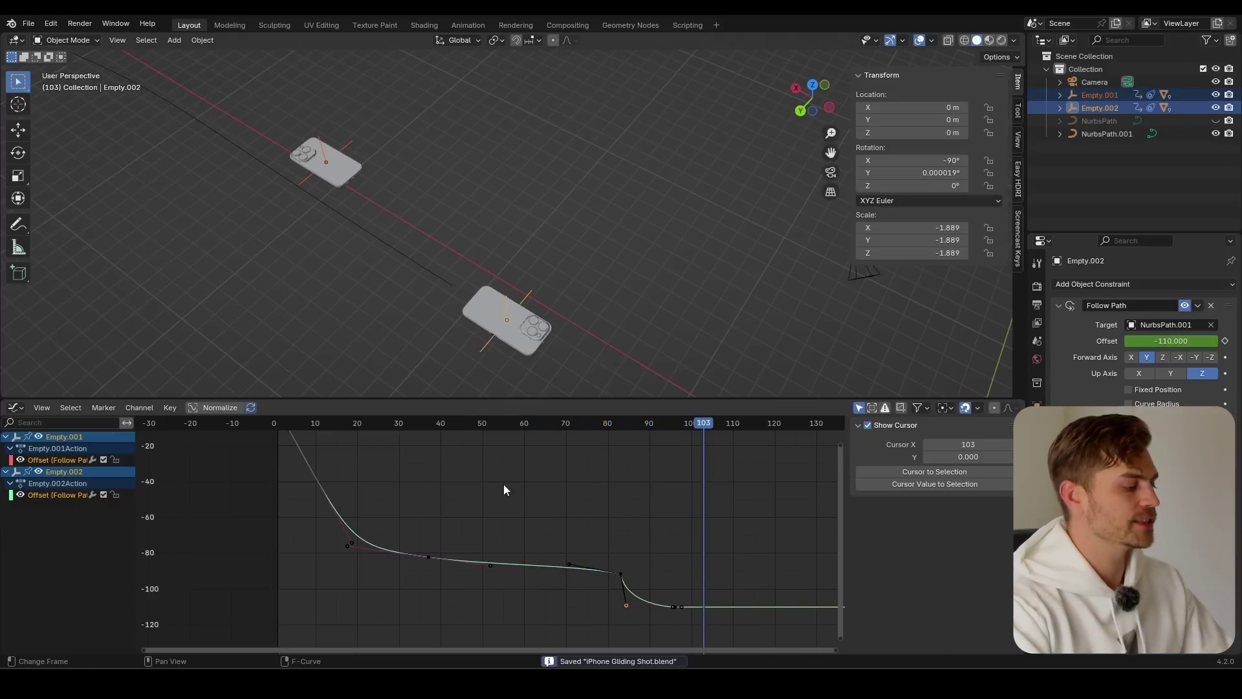
- Collapse the channel groups of both empties and select only Empty.002 in the viewport
left_click(6, 439)
left_click(6, 449)
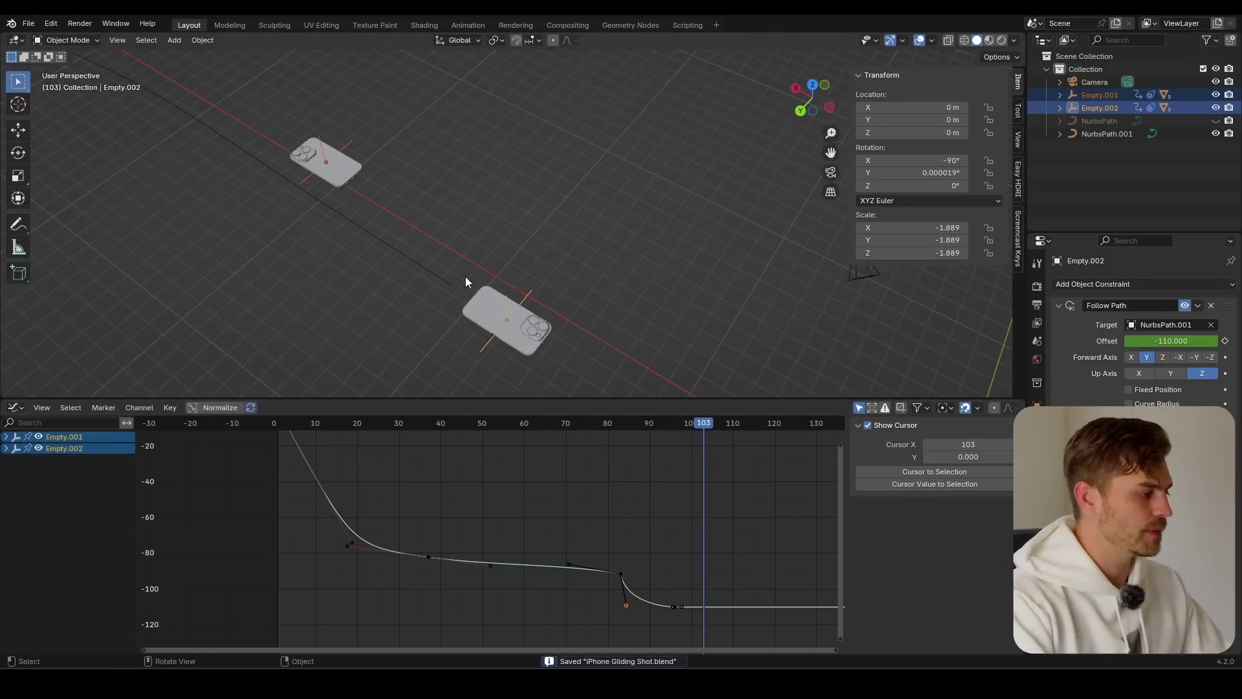
left_click(552, 285)
left_click(531, 293)
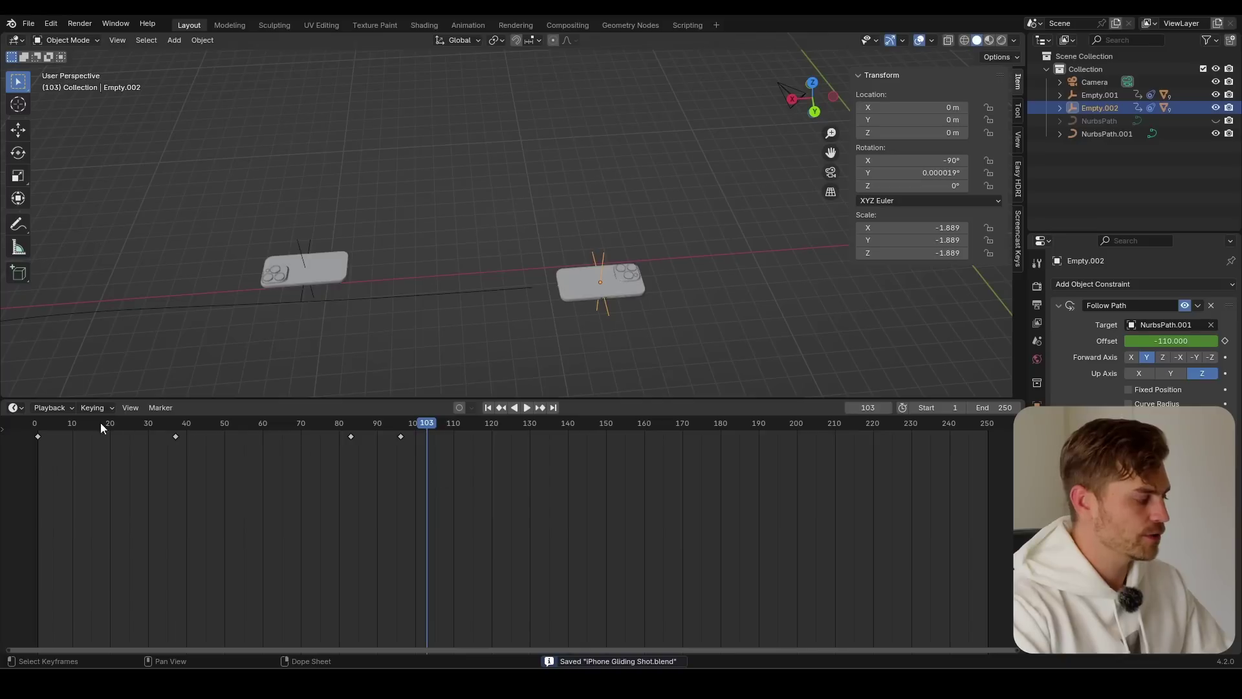
- Work in the Timeline and insert a Rotation keyframe for Empty.002 at frame 33
left_click(48, 428)
left_click_drag(48, 428, 174, 469)
middle_click_drag(356, 311, 550, 290)
left_click_drag(175, 423, 158, 427)
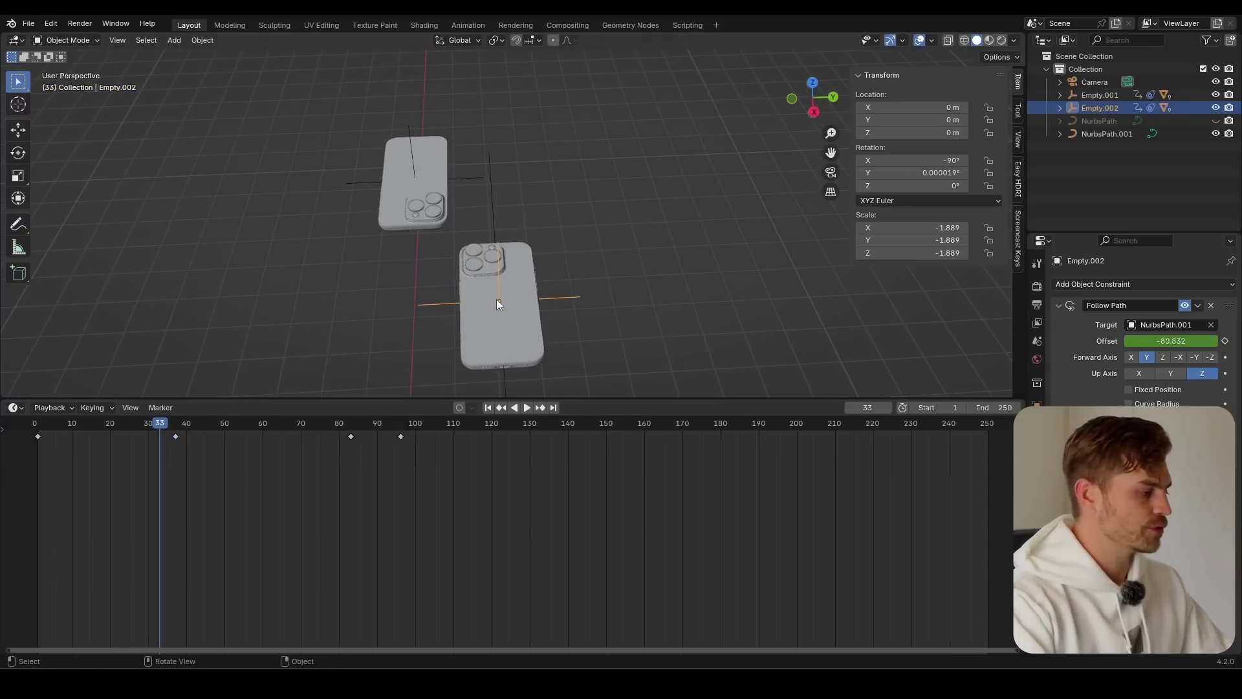
scroll(503, 272, "down", 3)
key("k")
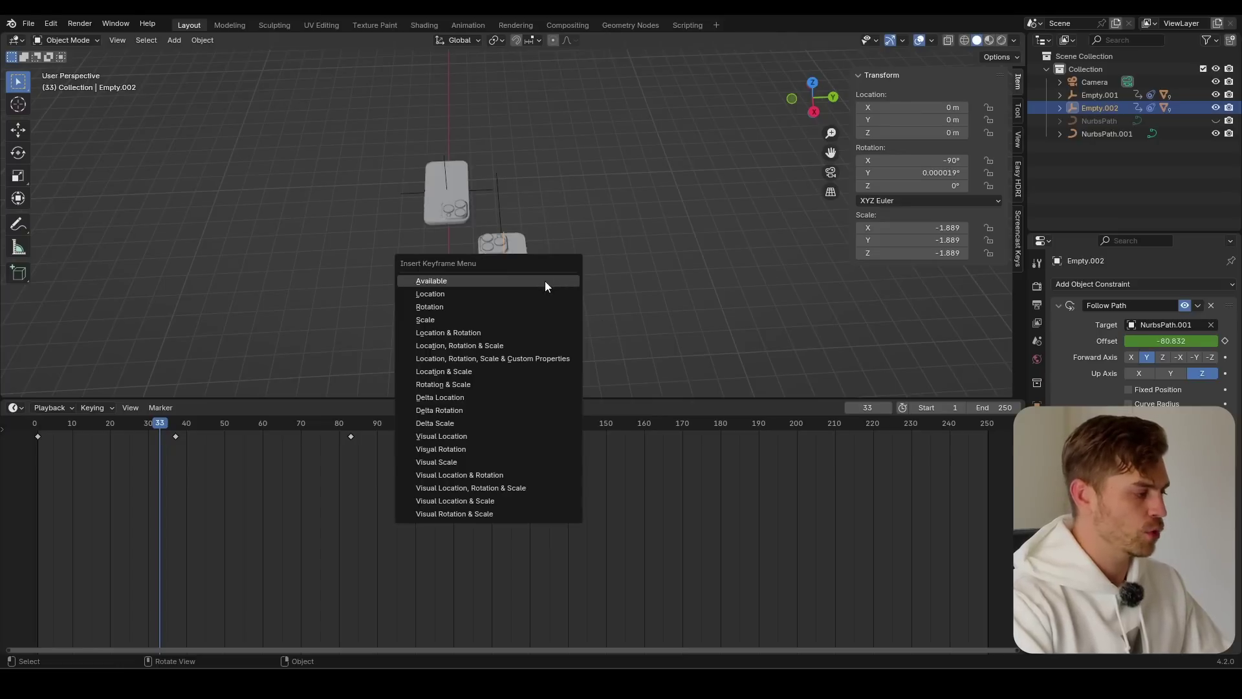
left_click(483, 306)
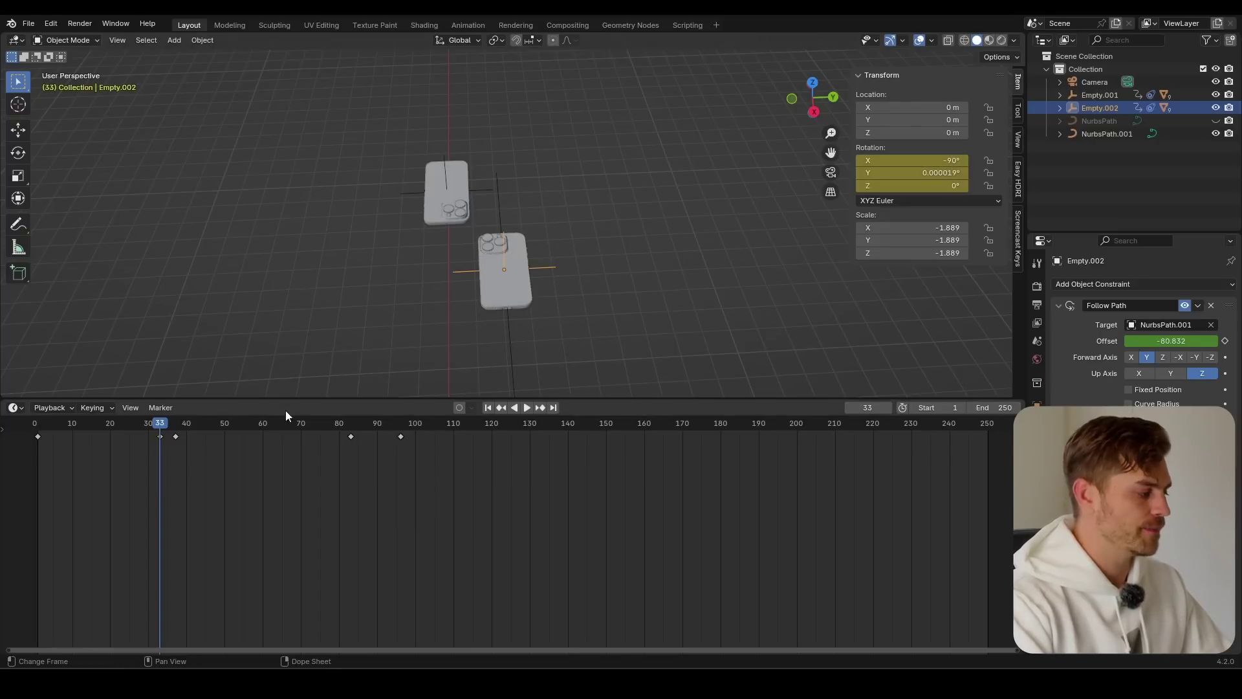
- At frame 49, rotate Empty.002 about the global X axis to a Y rotation of about 53.7° and keyframe it
key("space")
left_click_drag(218, 449, 222, 452)
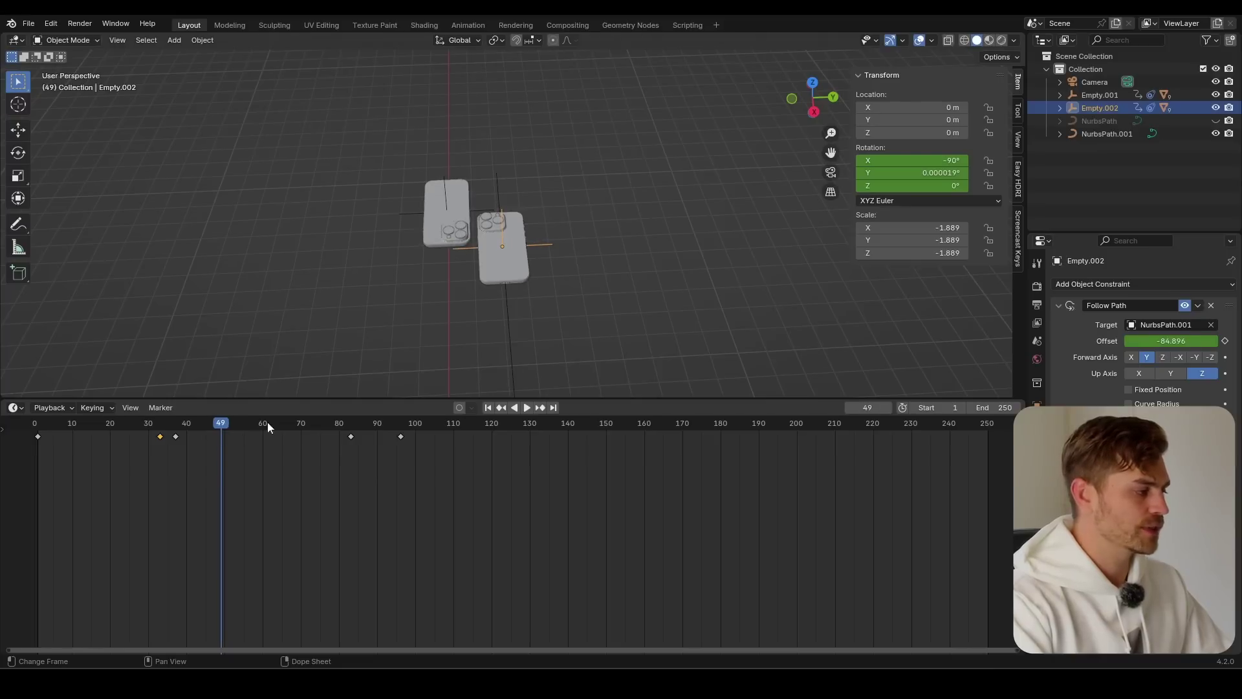
key("r")
key("x")
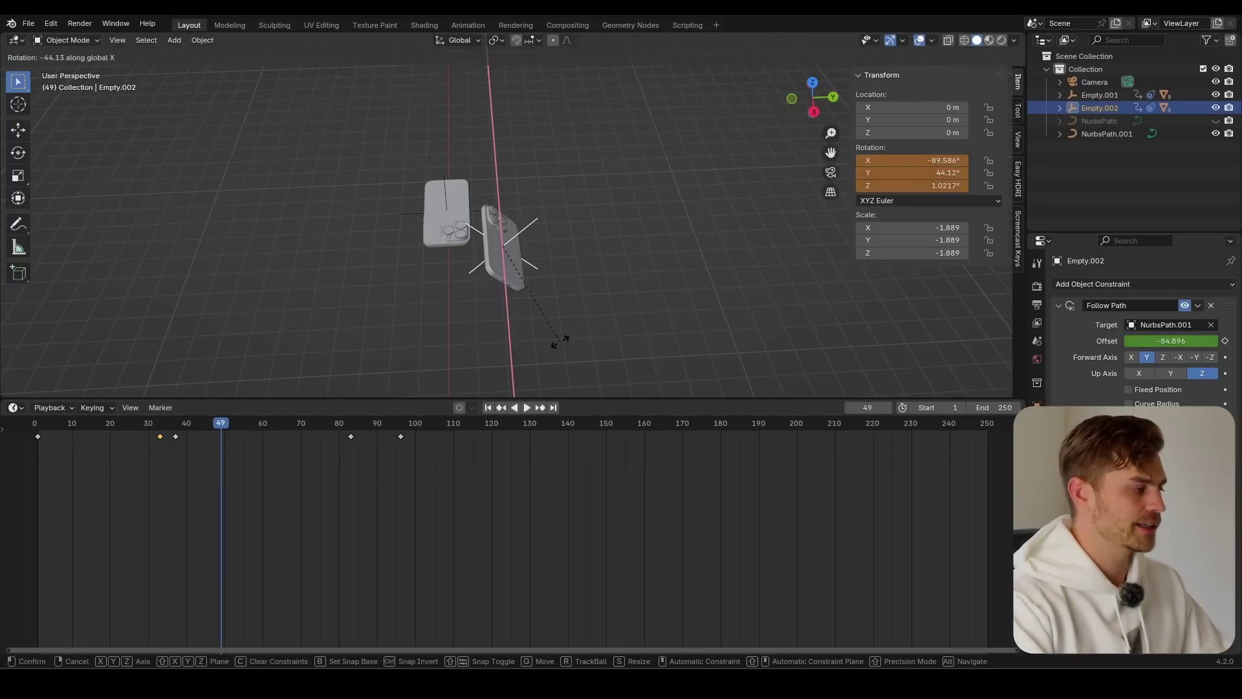
left_click(542, 353)
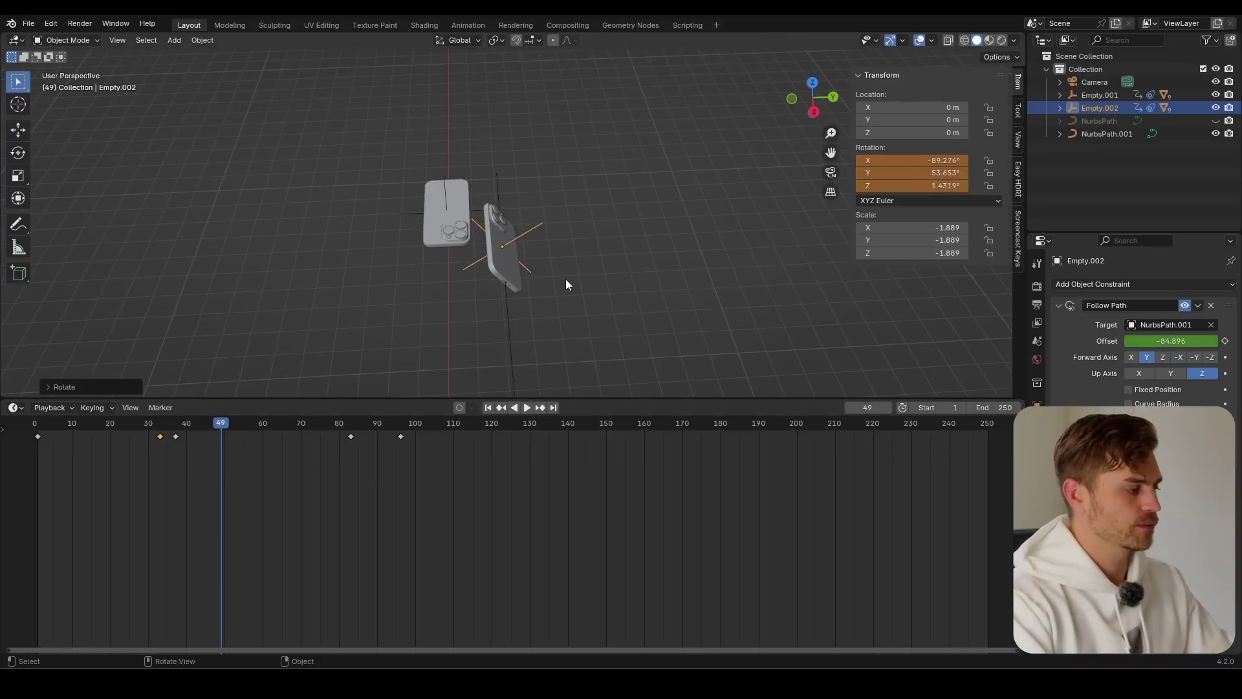
key("i")
- At frame 103, rotate Empty.002 back about the global X axis to a Y rotation of about 2.1° and keyframe it
left_click_drag(302, 448, 432, 450)
key("r")
key("x")
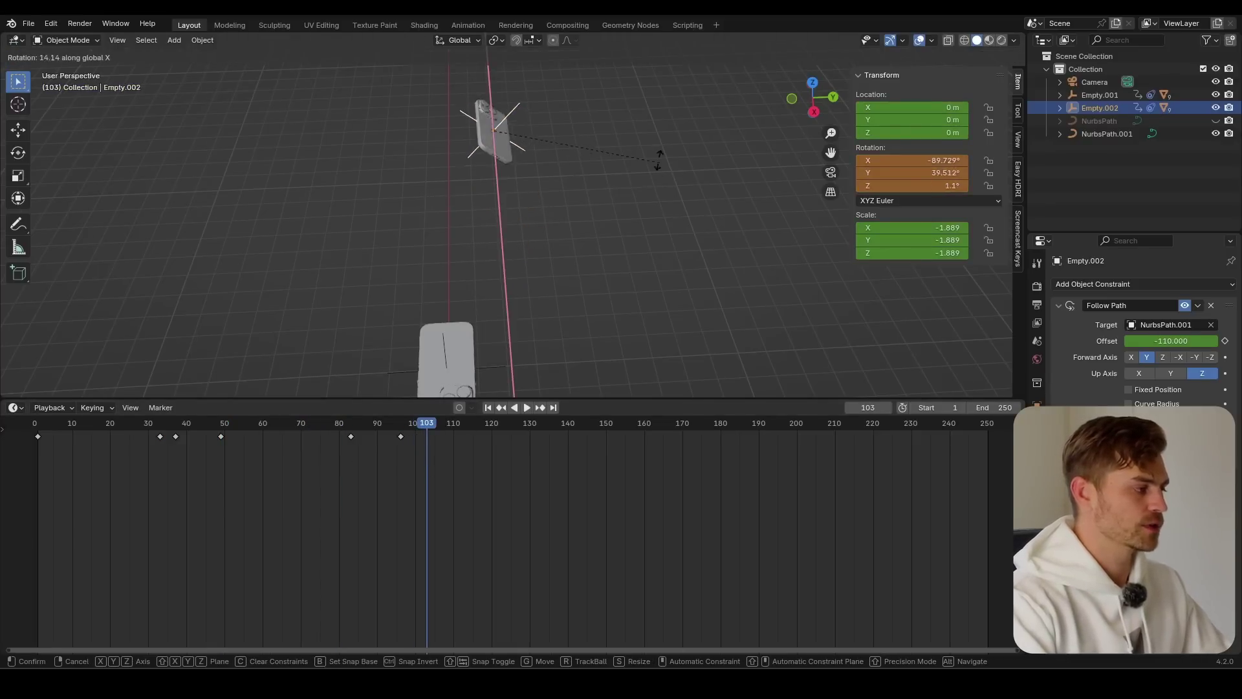
left_click(575, 96)
key("i")
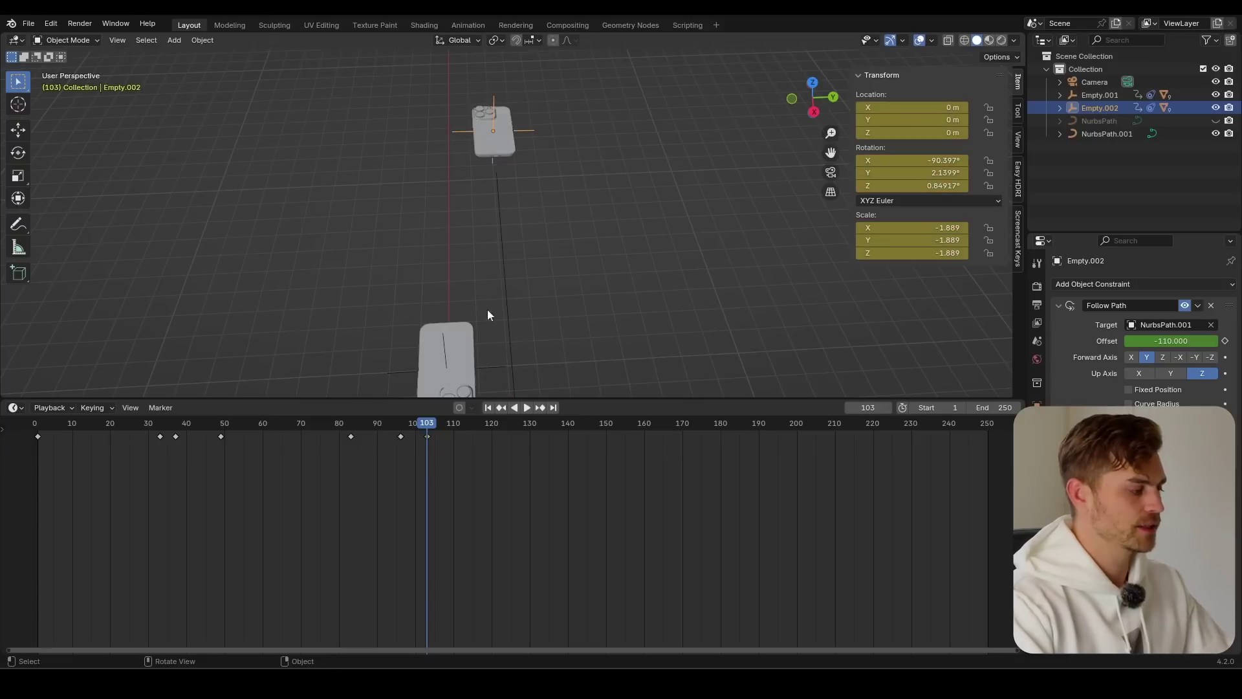
- Preview the phone's rotation, go to frame 48, and show the curves of Empty.002 in the Graph Editor
left_click(330, 425)
key("shift+space")
key("shift+space")
left_click_drag(200, 425, 217, 428)
key("ctrl+Tab")
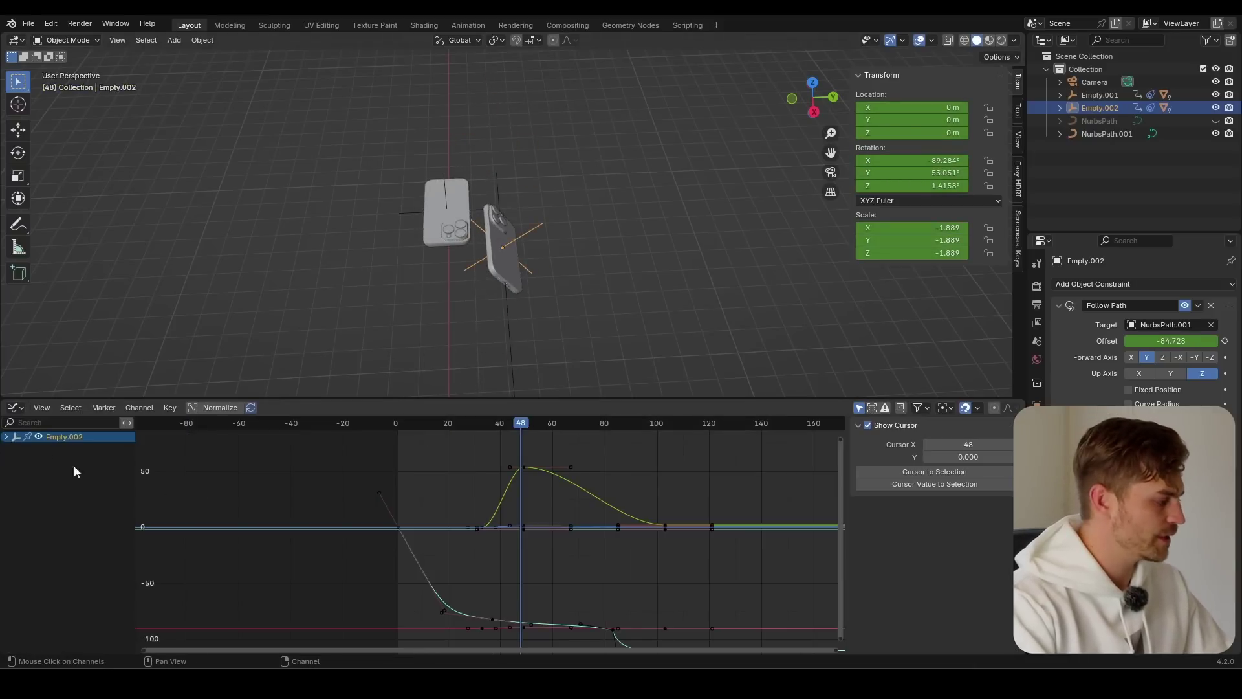
- Expand the Empty.002 action, lock its location and scale channels but keep the Euler rotation channels editable, and frame all rotation keyframes
left_click(7, 437)
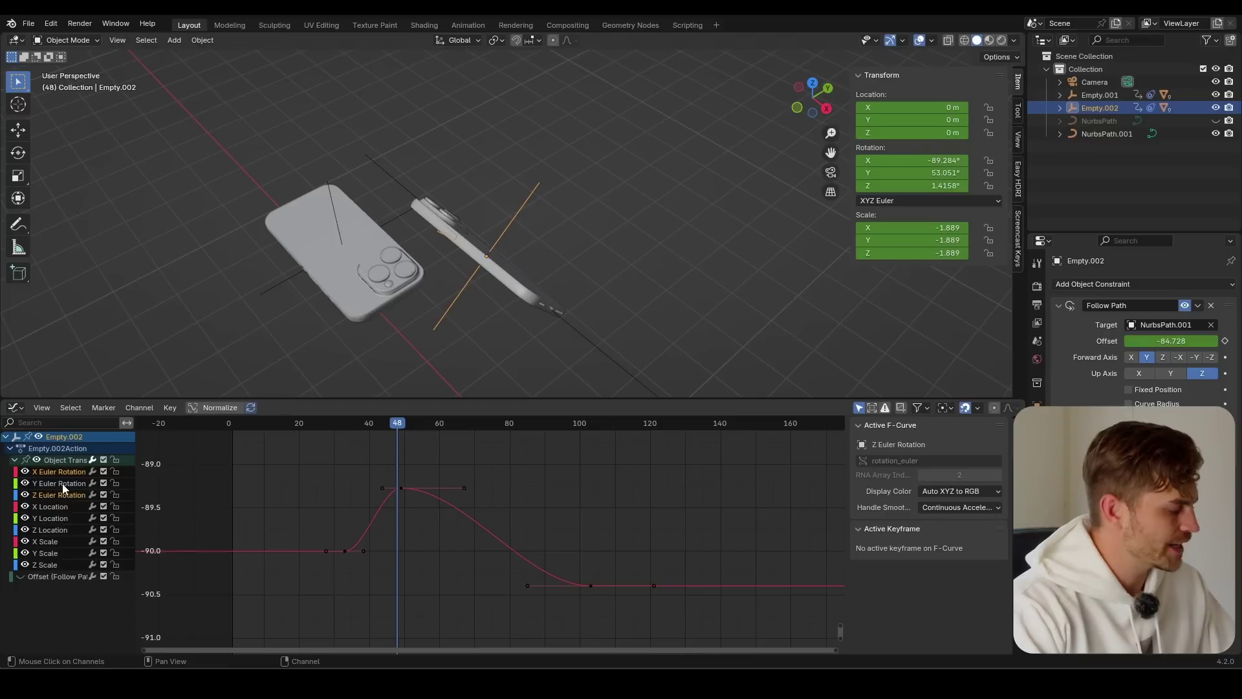
left_click(62, 483, "ctrl")
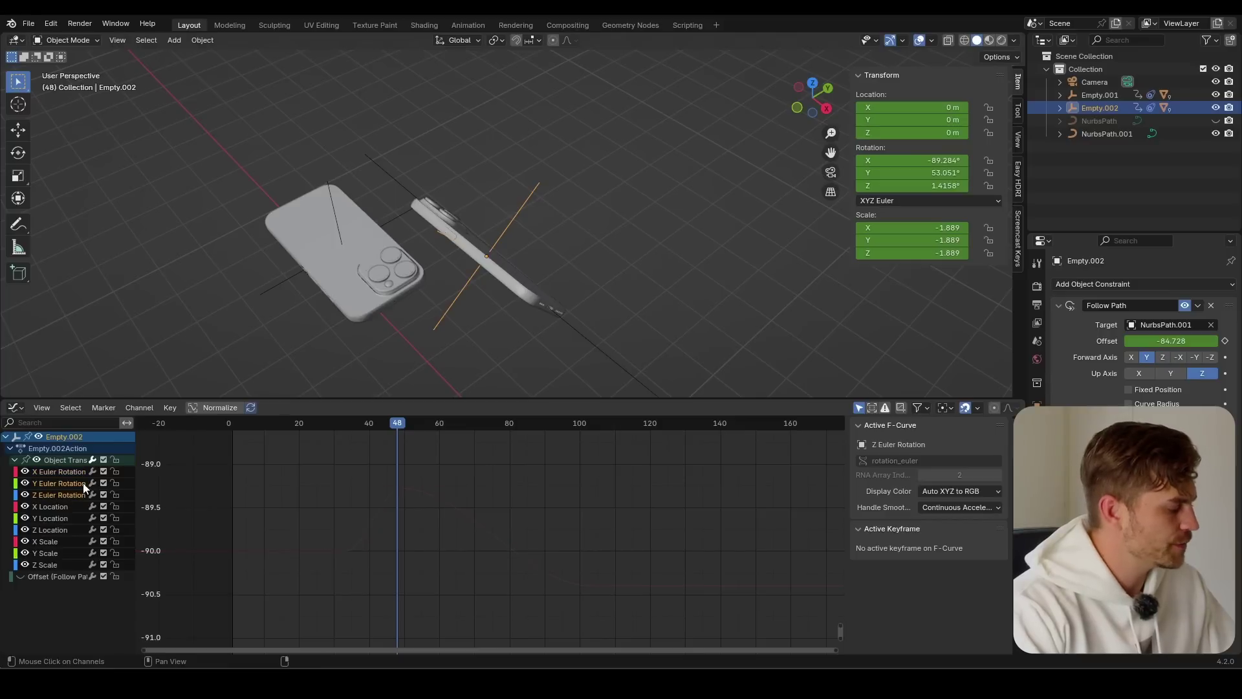
left_click(115, 459)
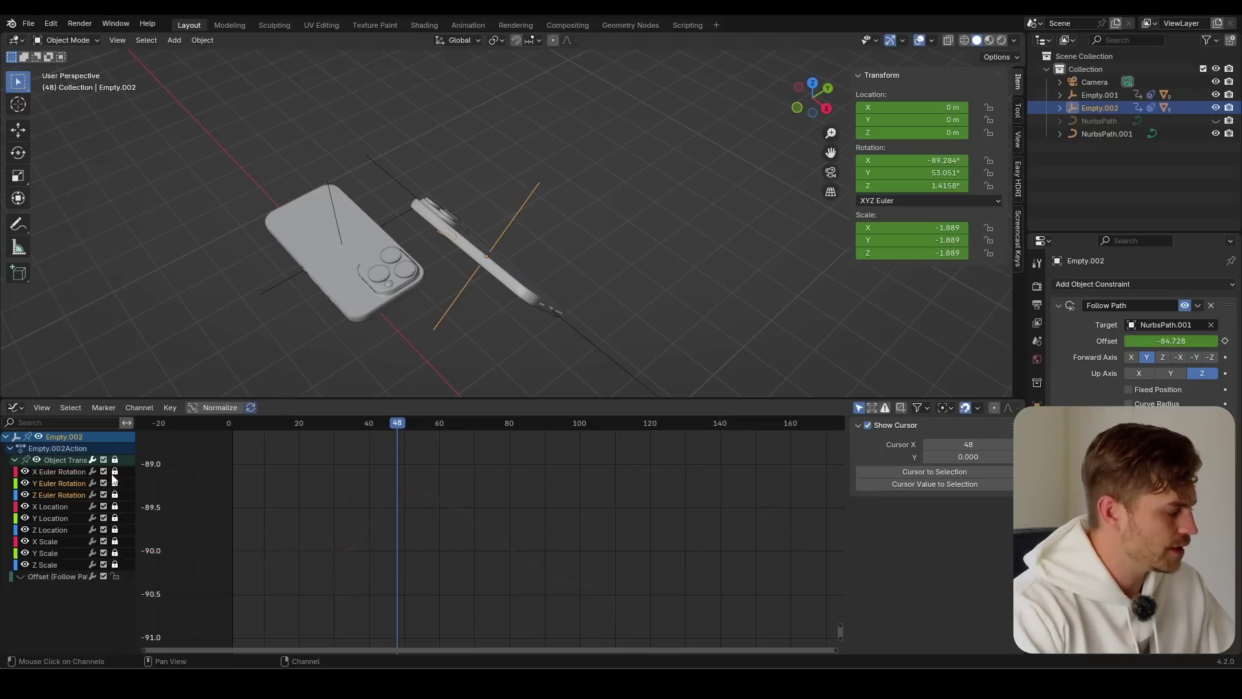
left_click(116, 493)
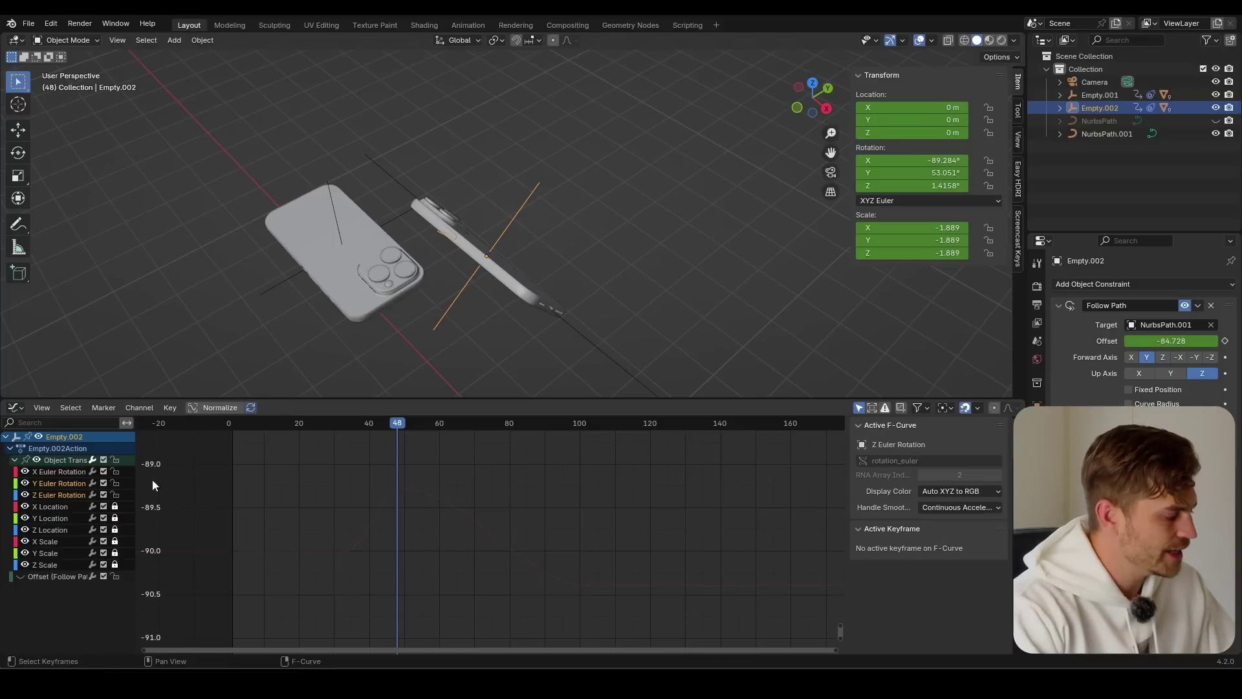
key("a")
key("KP_Decimal")
scroll(435, 523, "down", 5)
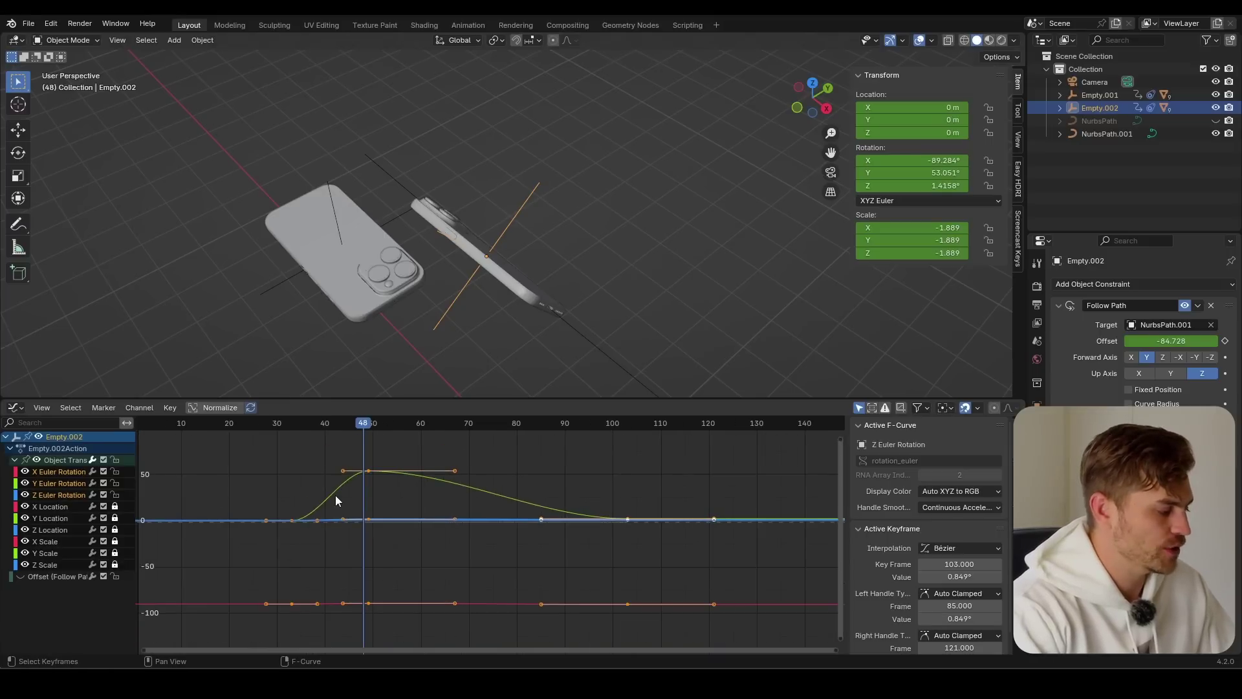
- Lock the Z Euler Rotation channel and shift the first X and Y Euler Rotation keyframes in time only to about frame 6
left_click(52, 484)
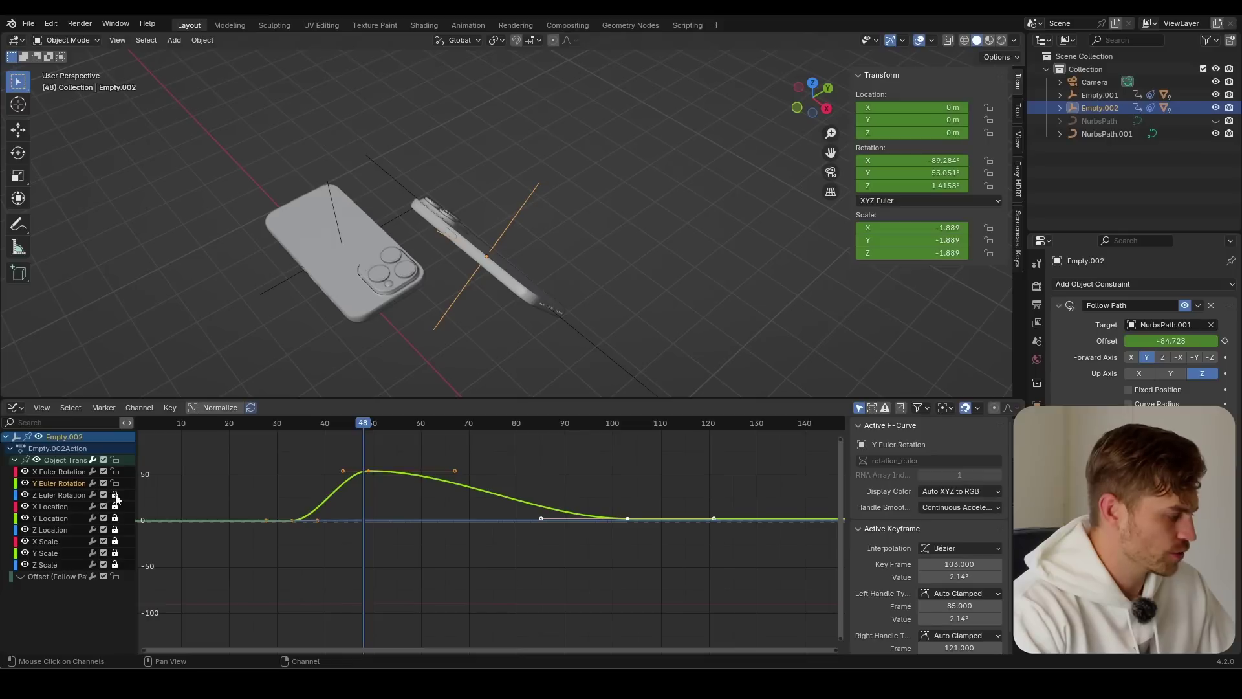
left_click(64, 471, "shift")
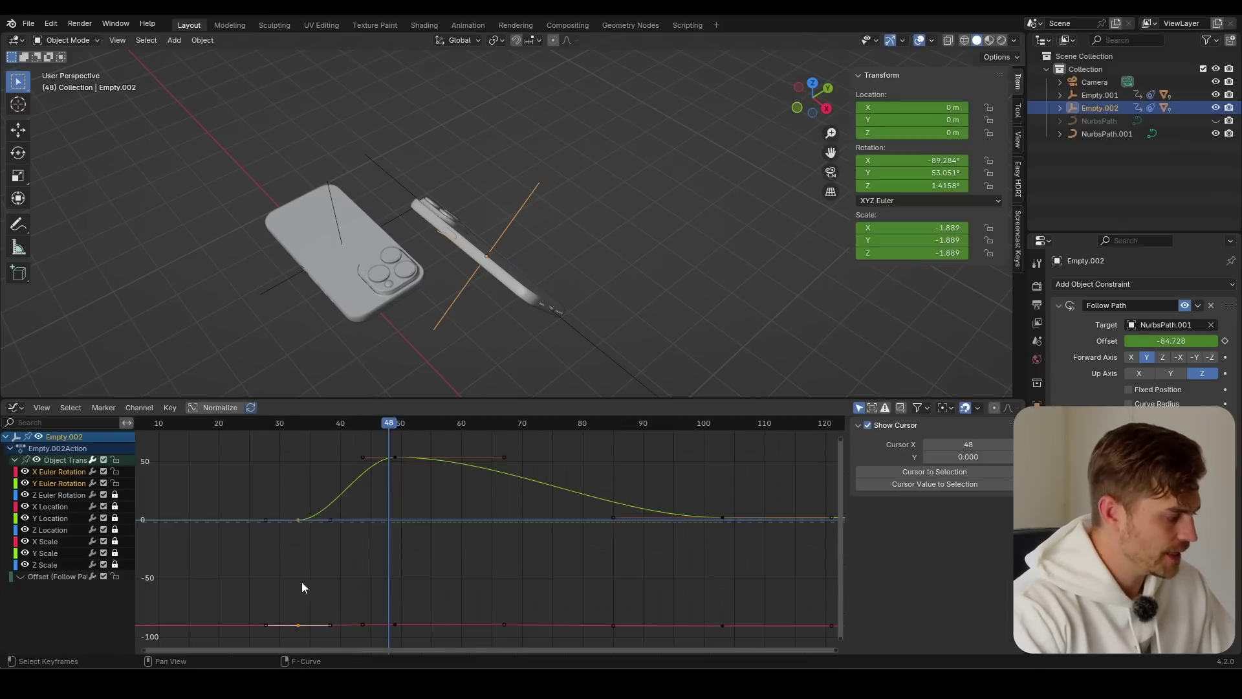
scroll(444, 549, "down", 3)
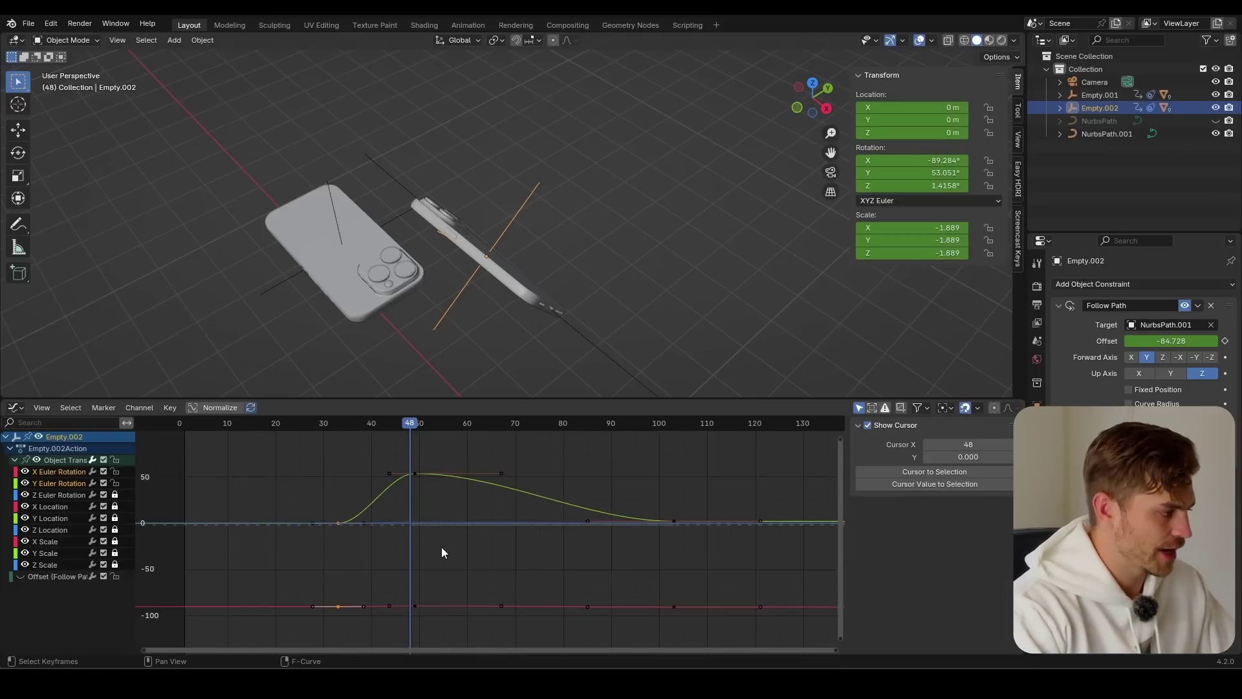
key("g")
key("x")
left_click(310, 546)
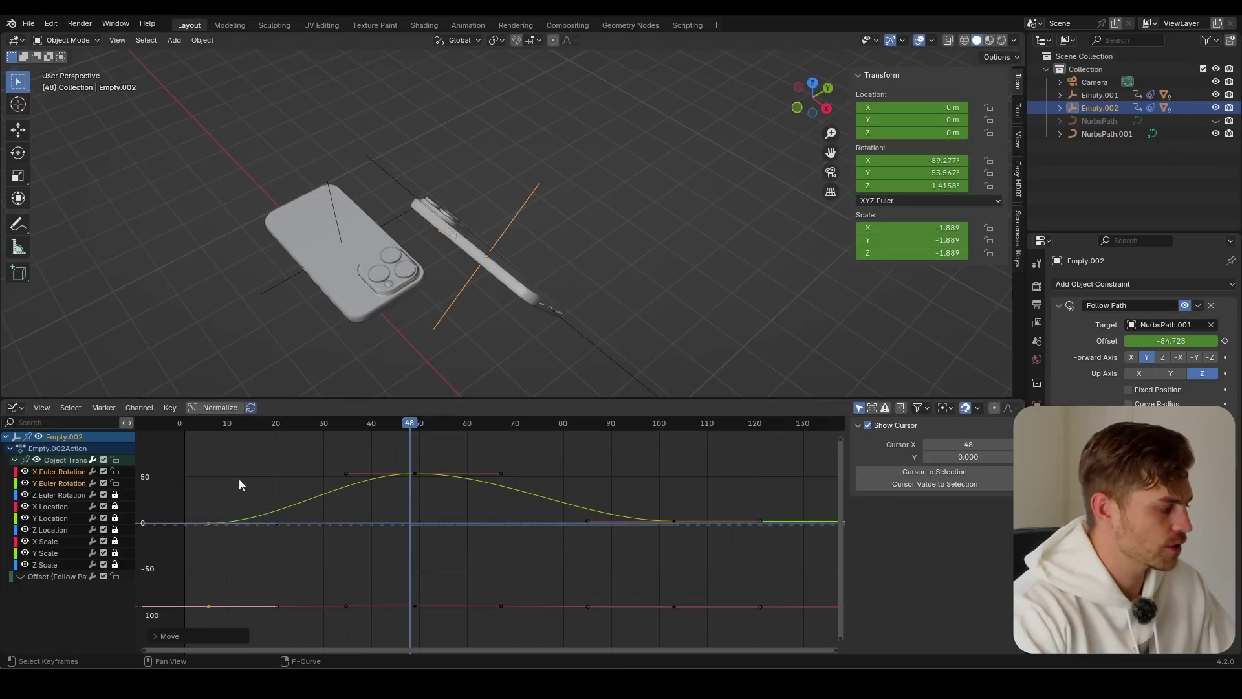
- Play the animation from about frame 6 to check the timing of the phone's rotation, and stop at frame 45
left_click(206, 426)
key("space")
key("space")
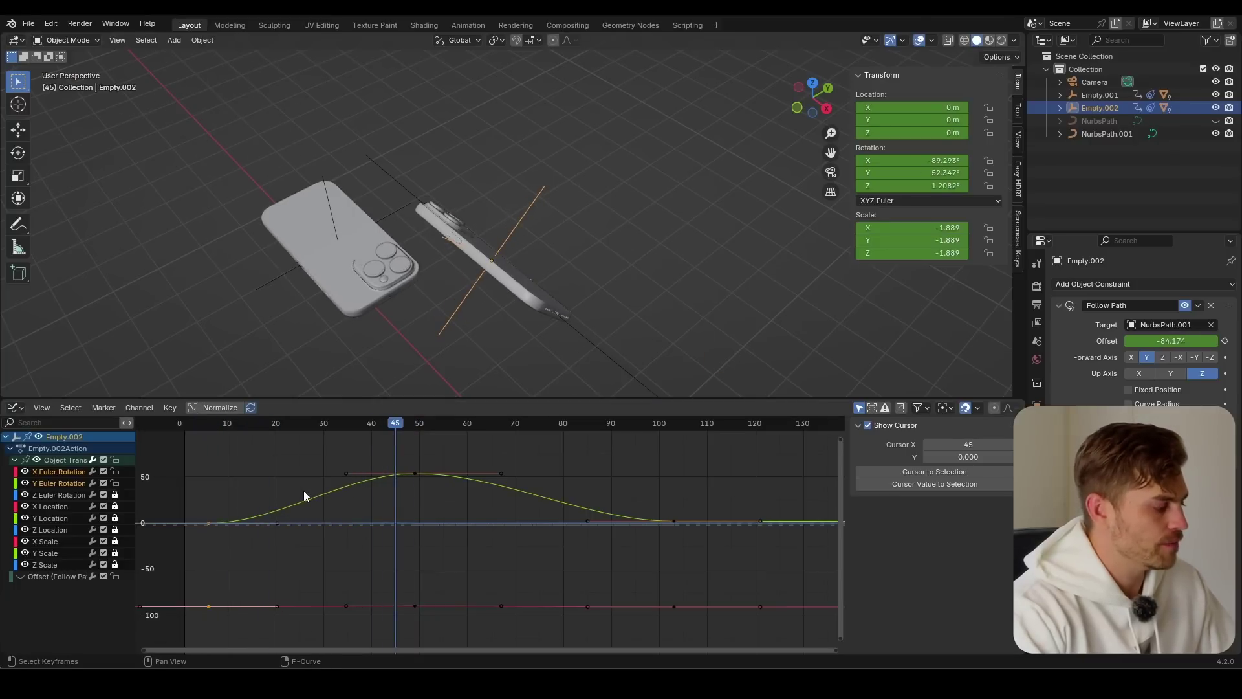
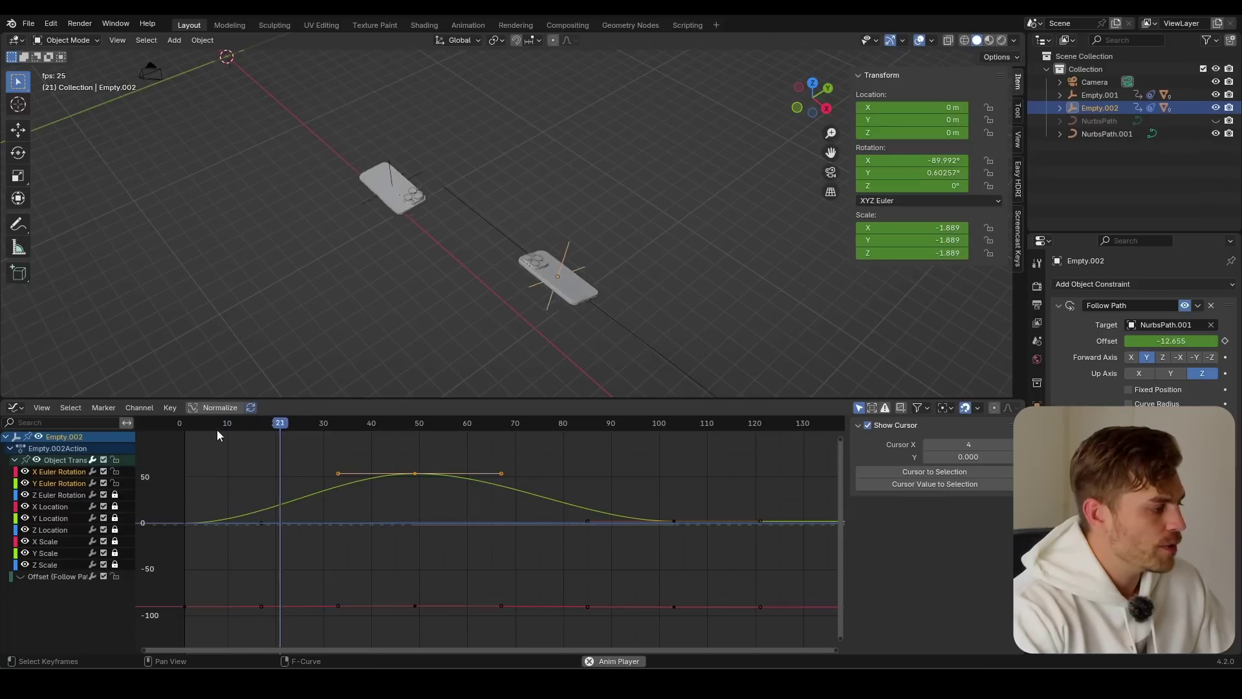
- Stop the playback at frame 61 and inspect the rotated phones up close from several angles
key("space")
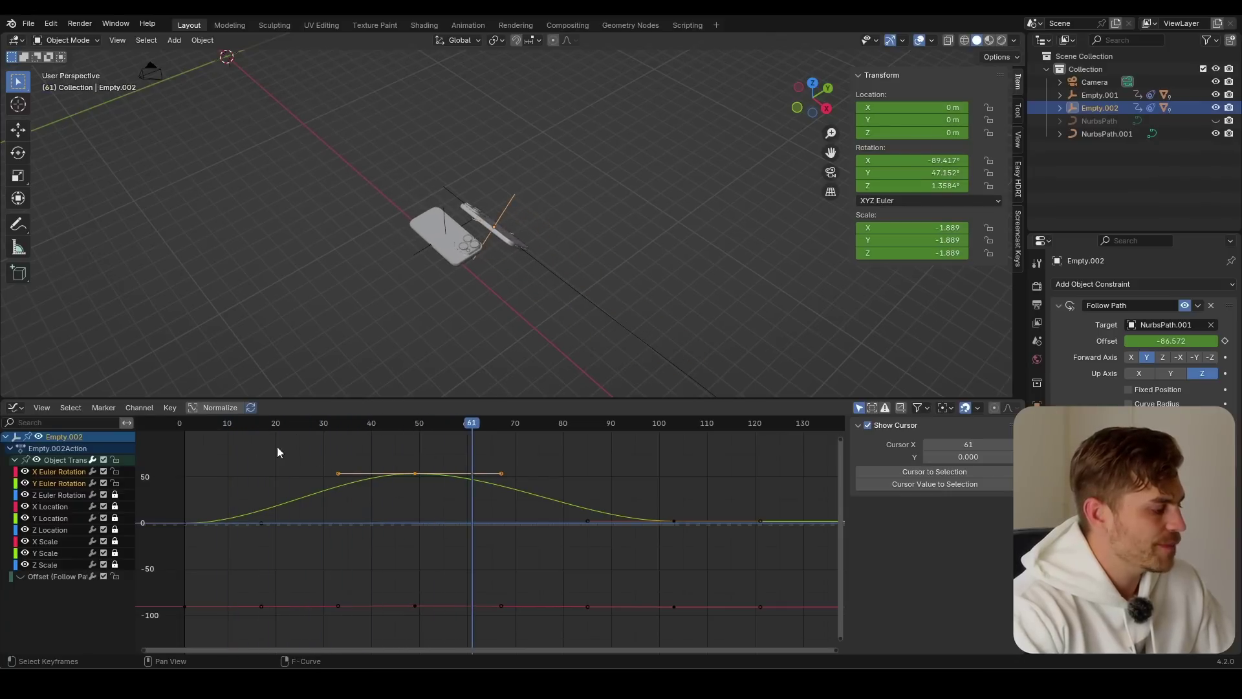
middle_click_drag(386, 236, 441, 235)
scroll(424, 232, "down", 4)
middle_click_drag(640, 320, 502, 304)
scroll(502, 238, "up", 5)
middle_click_drag(503, 244, 677, 249)
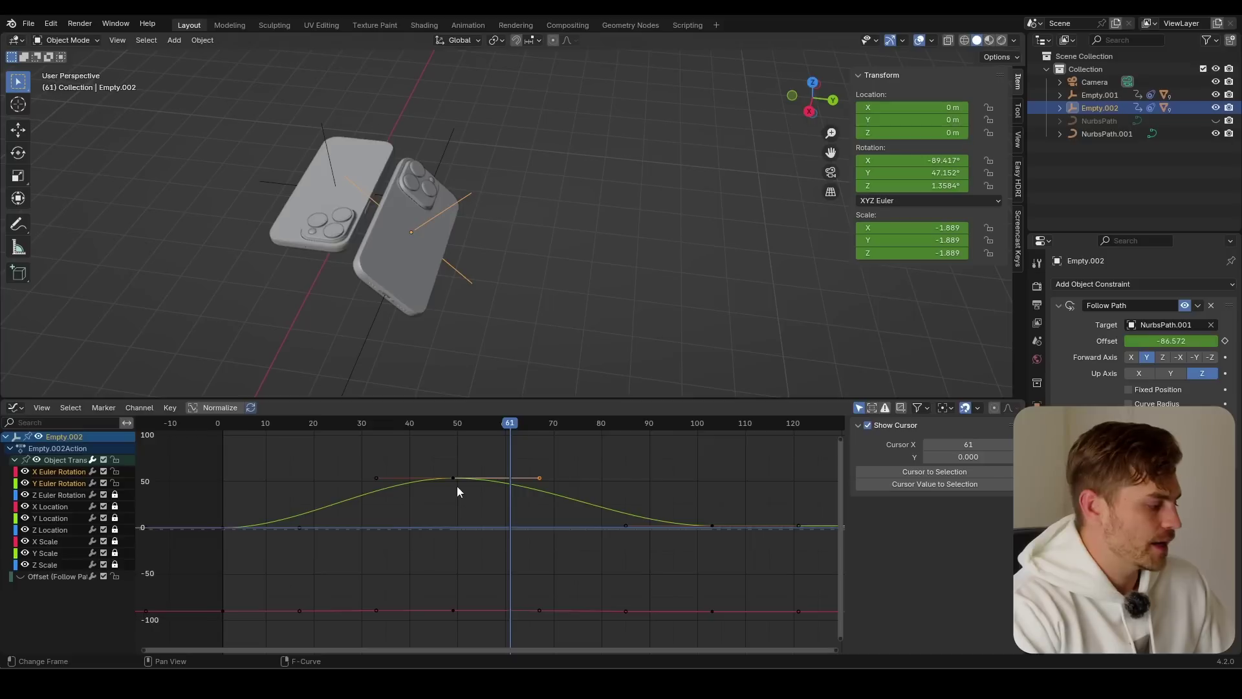
- Scale the handles of Empty.002's rotation keyframe at frame 49 along time only so they span about frames 10 to 93
middle_click_drag(457, 487, 496, 490)
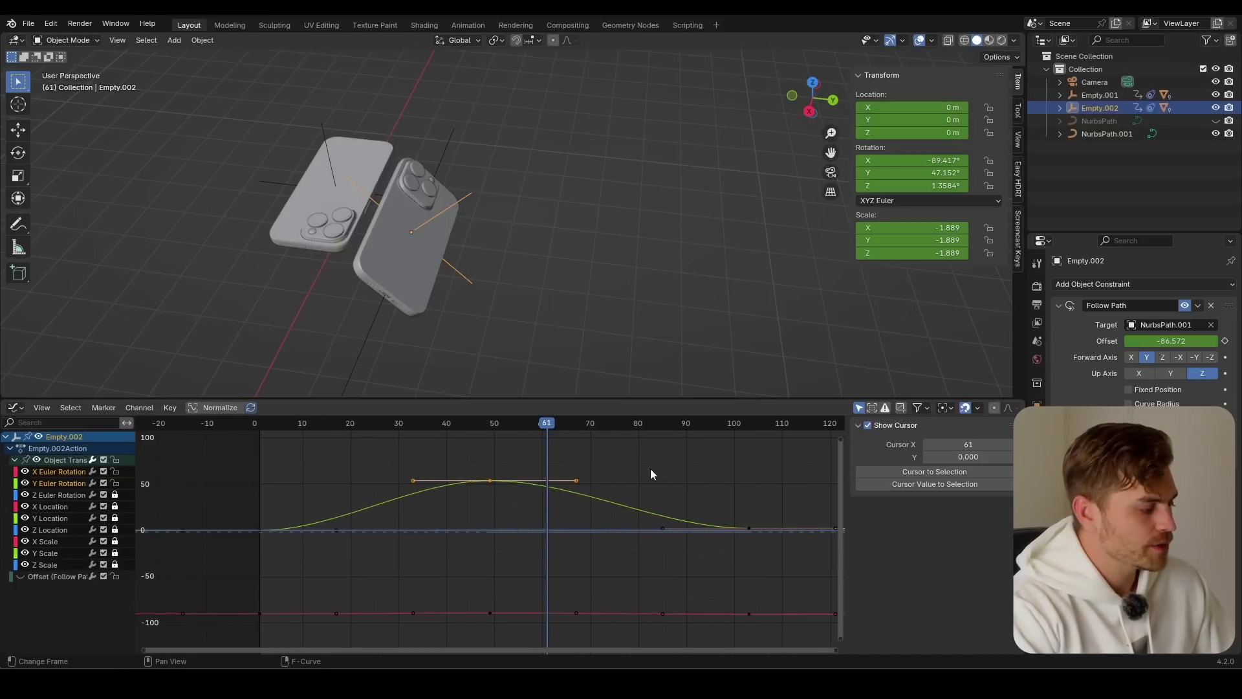
left_click_drag(631, 454, 369, 511)
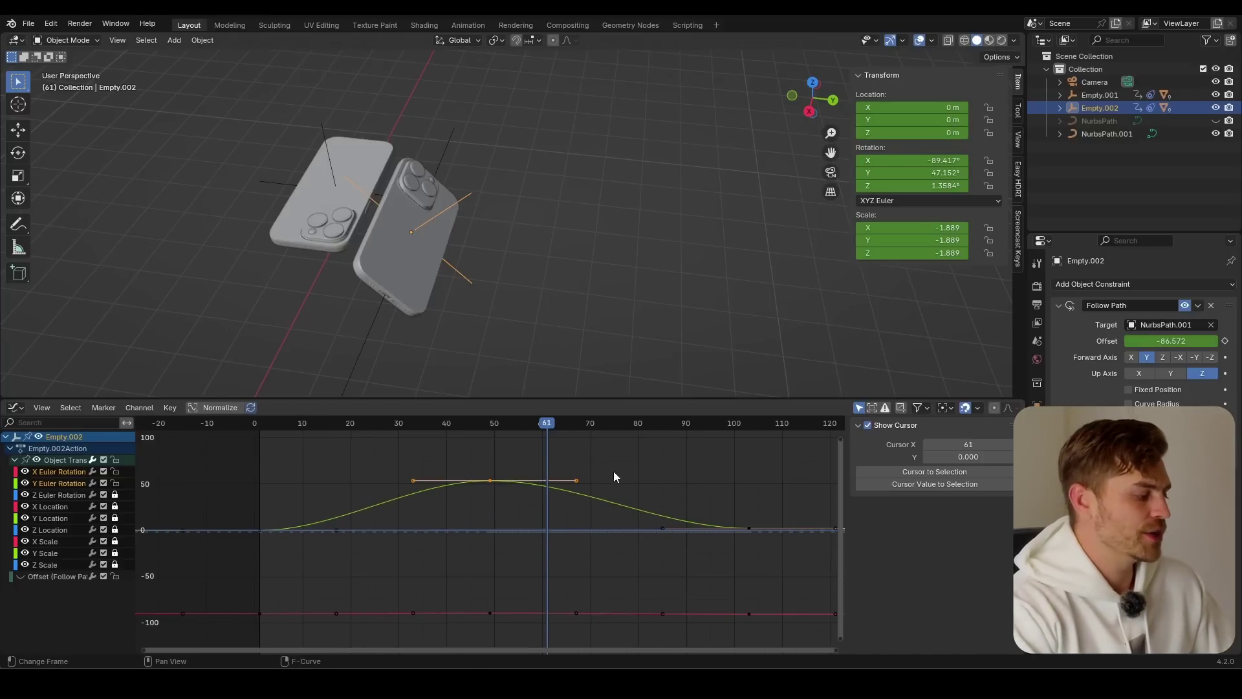
key("s")
key("x")
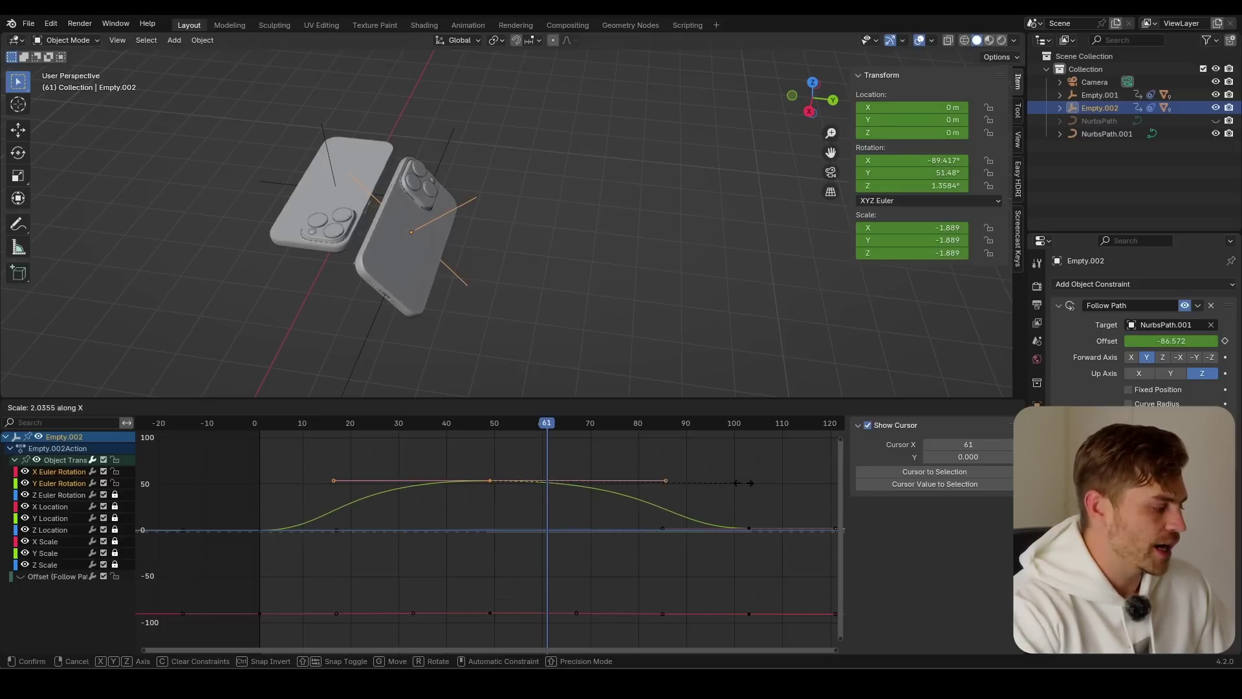
left_click(791, 480)
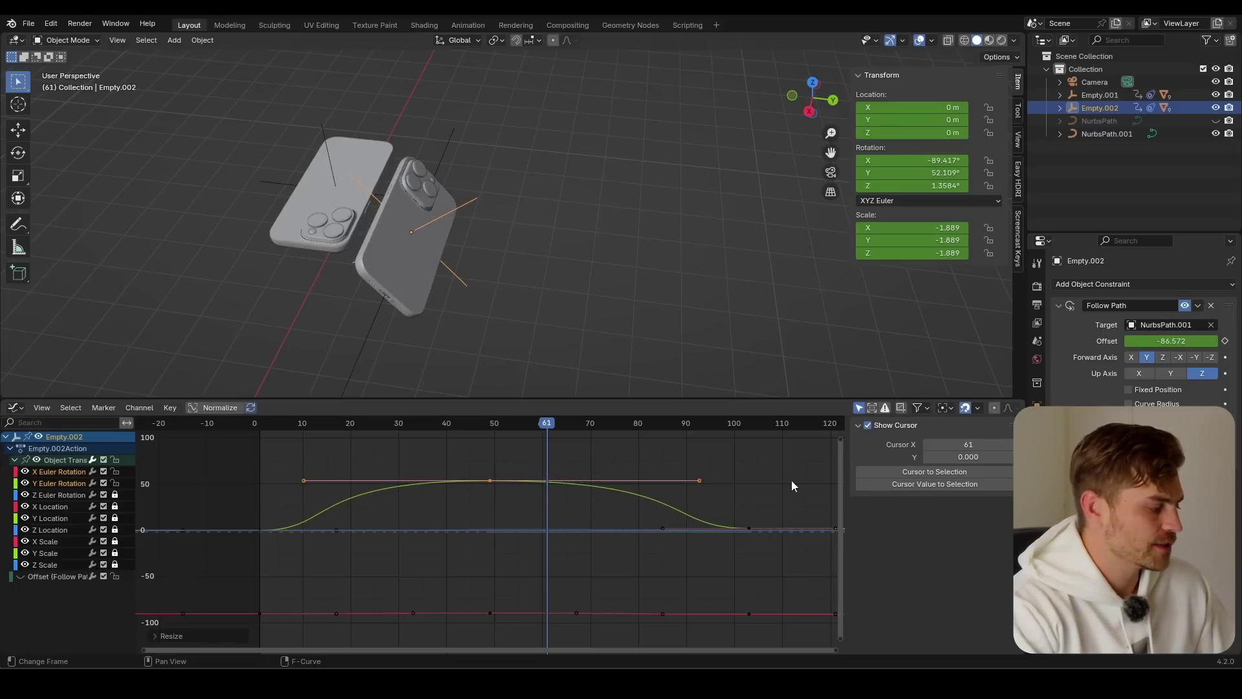
- Play the animation from about frame 2 to check the held rotation, and stop at frame 69
left_click(261, 421)
key("space")
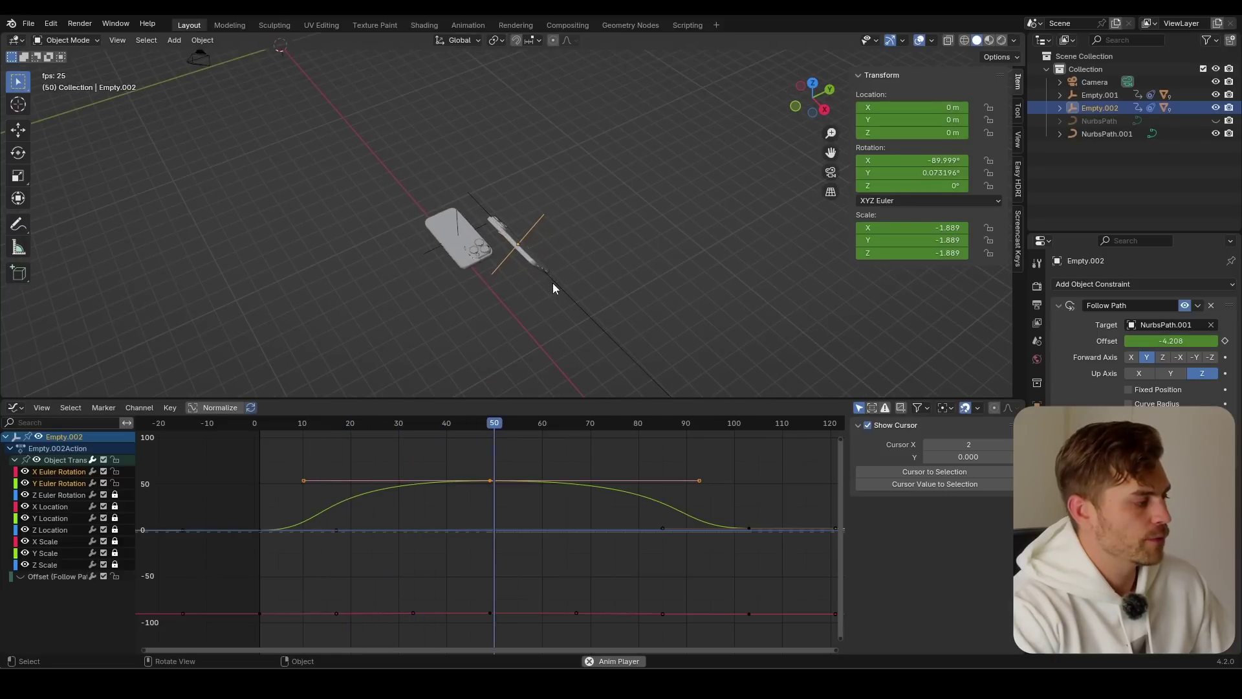
key("space")
- Frame the rotation curves and raise the right handle of the Y Euler Rotation keyframe at frame 49 by about 5.2, without shifting it in time
key("Home")
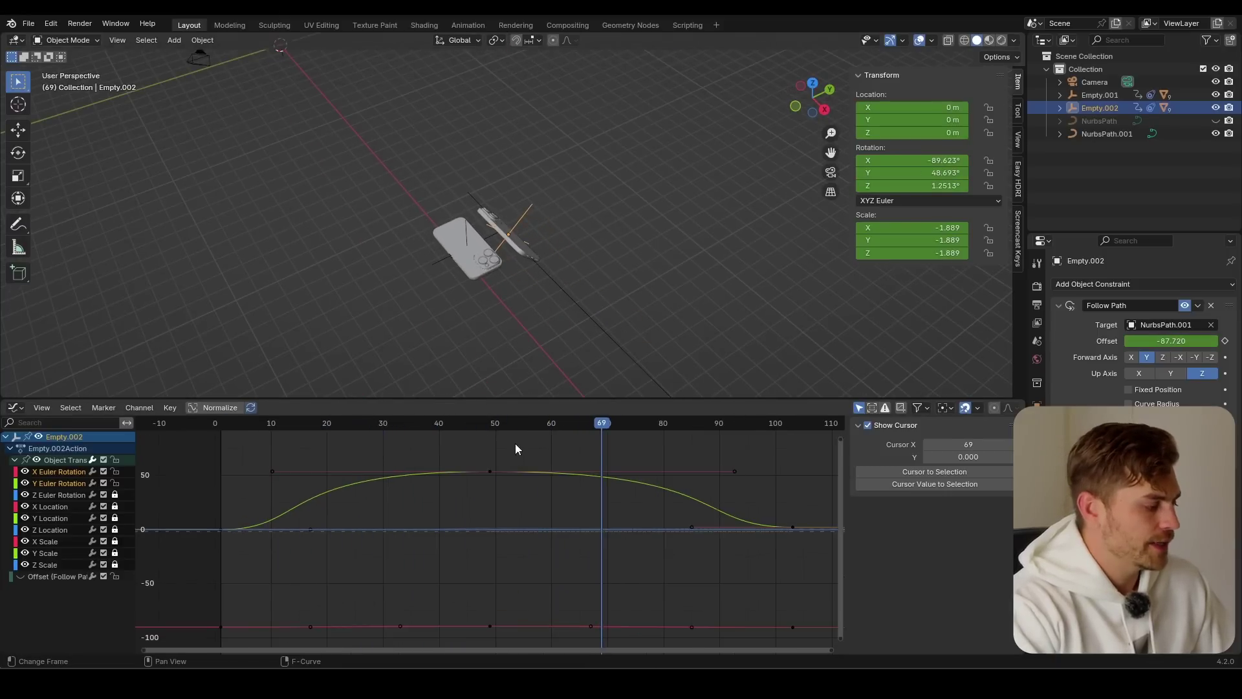
scroll(515, 447, "up", 5)
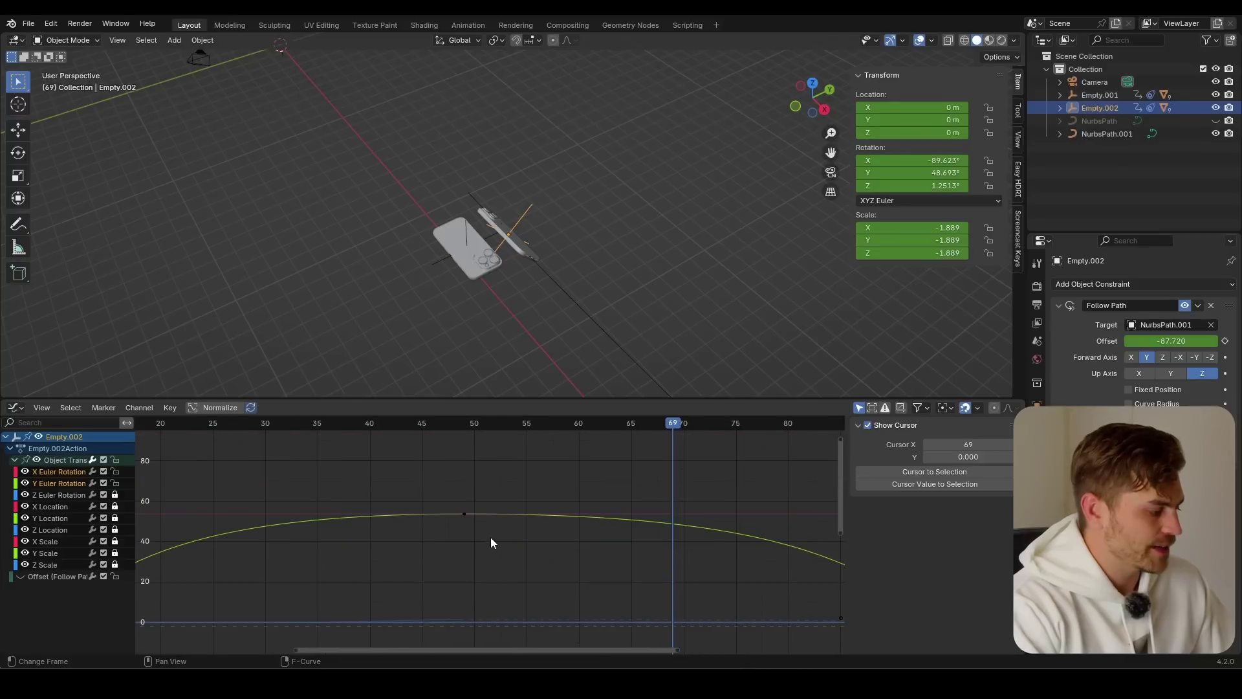
scroll(491, 542, "down", 2)
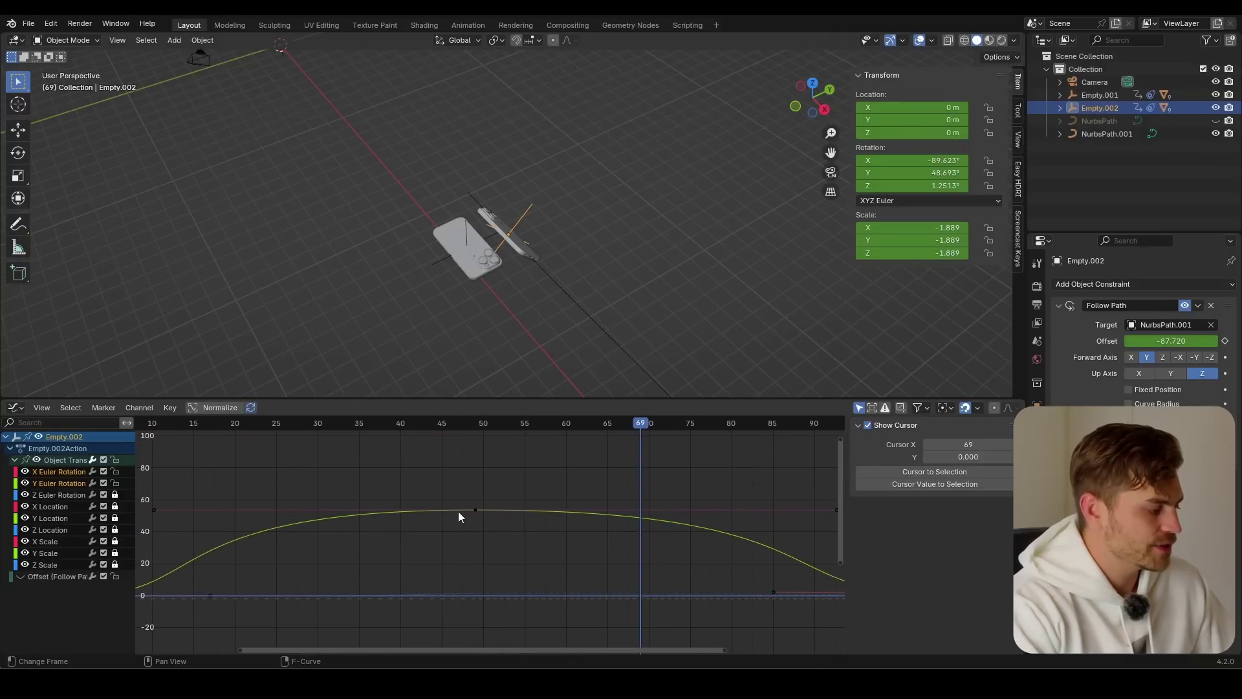
left_click(475, 507)
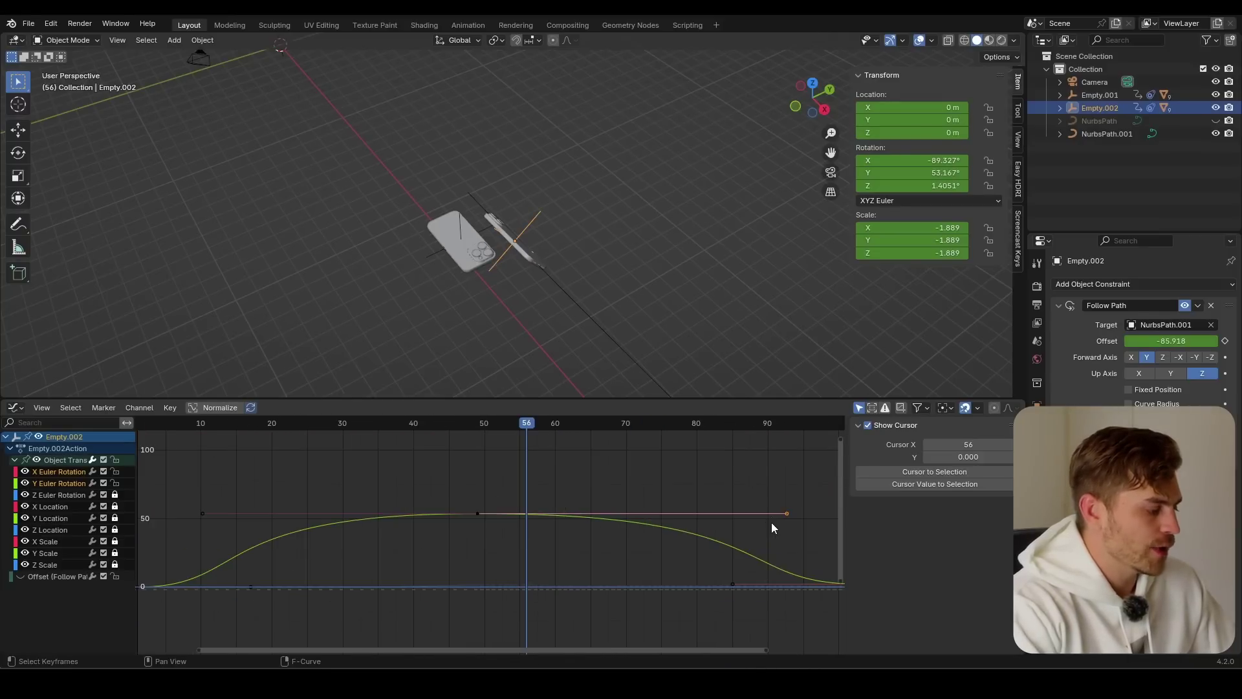
key("g")
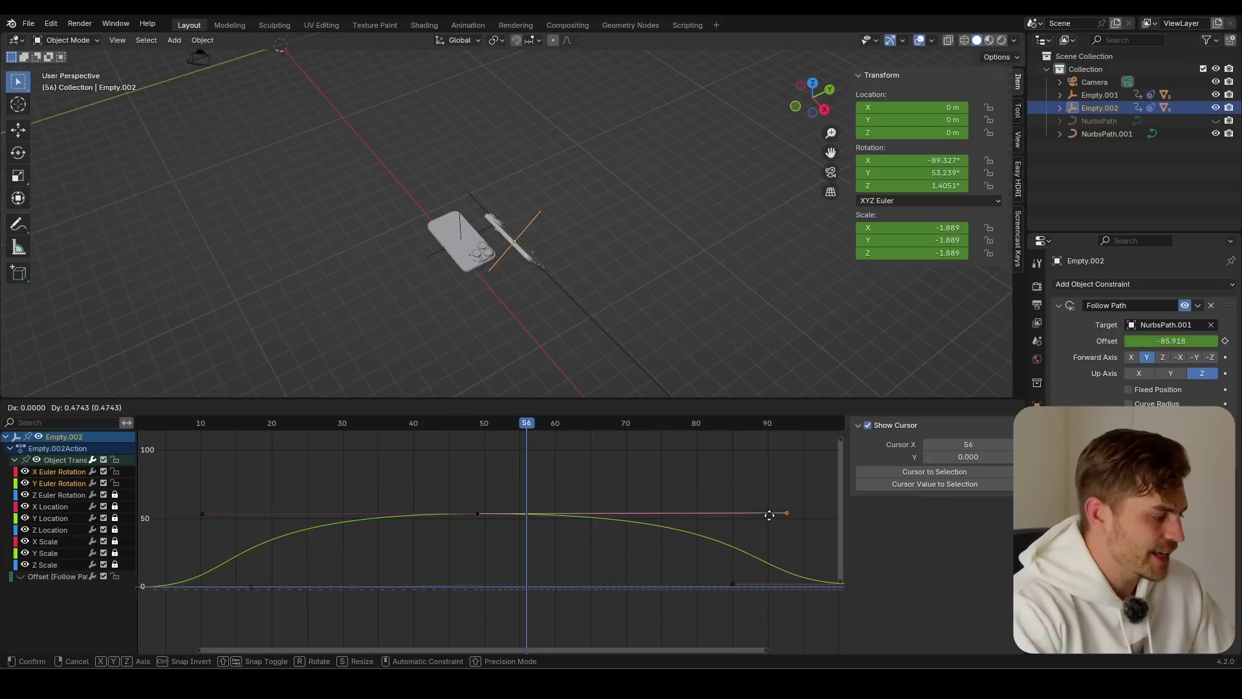
left_click(775, 447)
- Play the animation from about frame 25 to frame 97 and scrub back through it to review Empty.002's rotation
left_click(308, 423)
key("space")
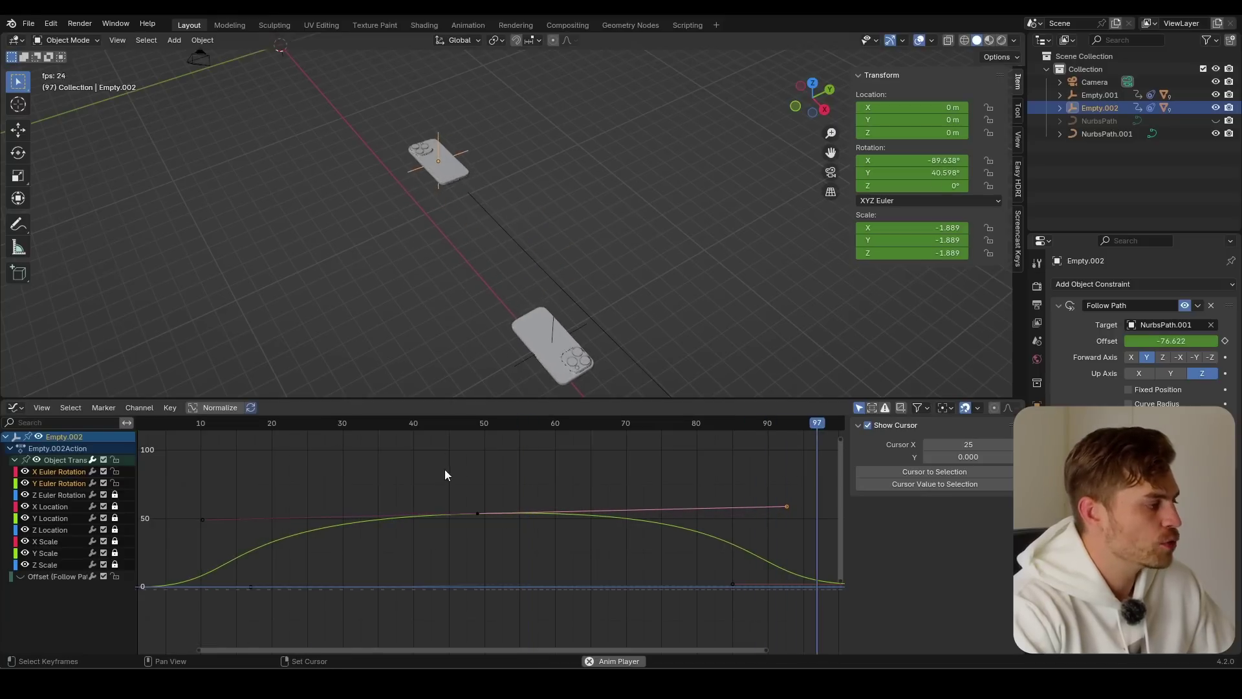
key("space")
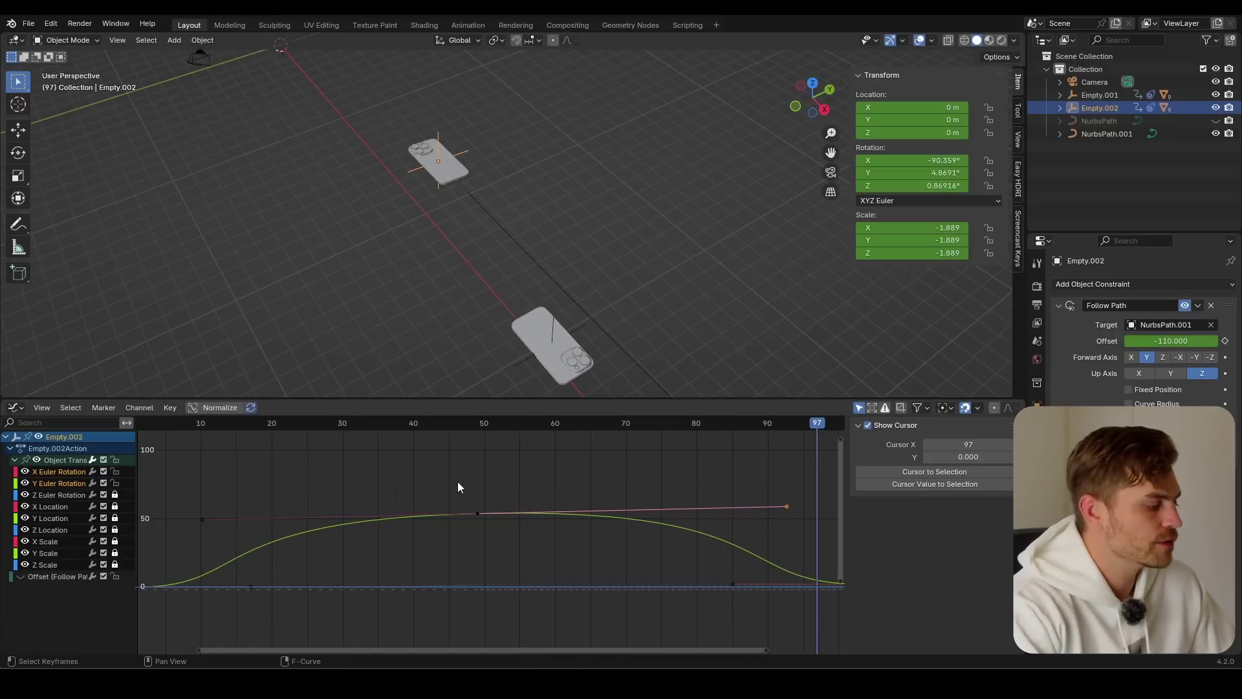
left_click_drag(380, 421, 416, 458)
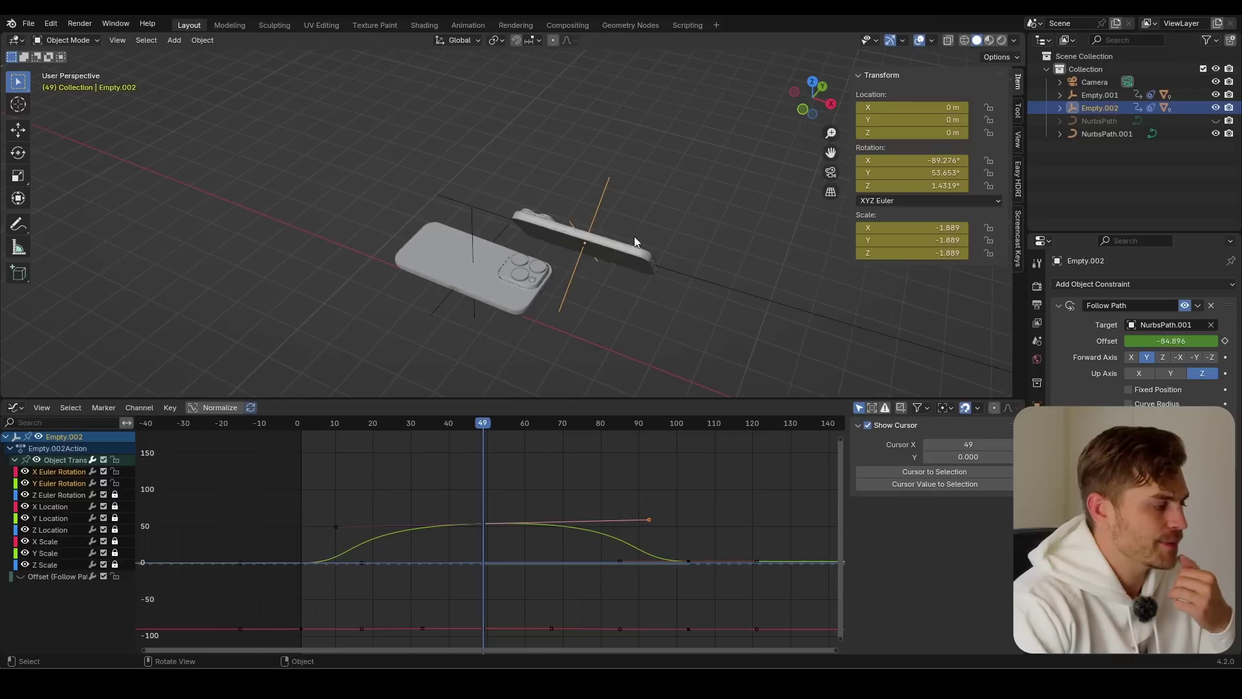
- Select Empty.001, go to frame 1 and insert a keyframe for its location, rotation and scale
middle_click_drag(634, 236, 583, 207)
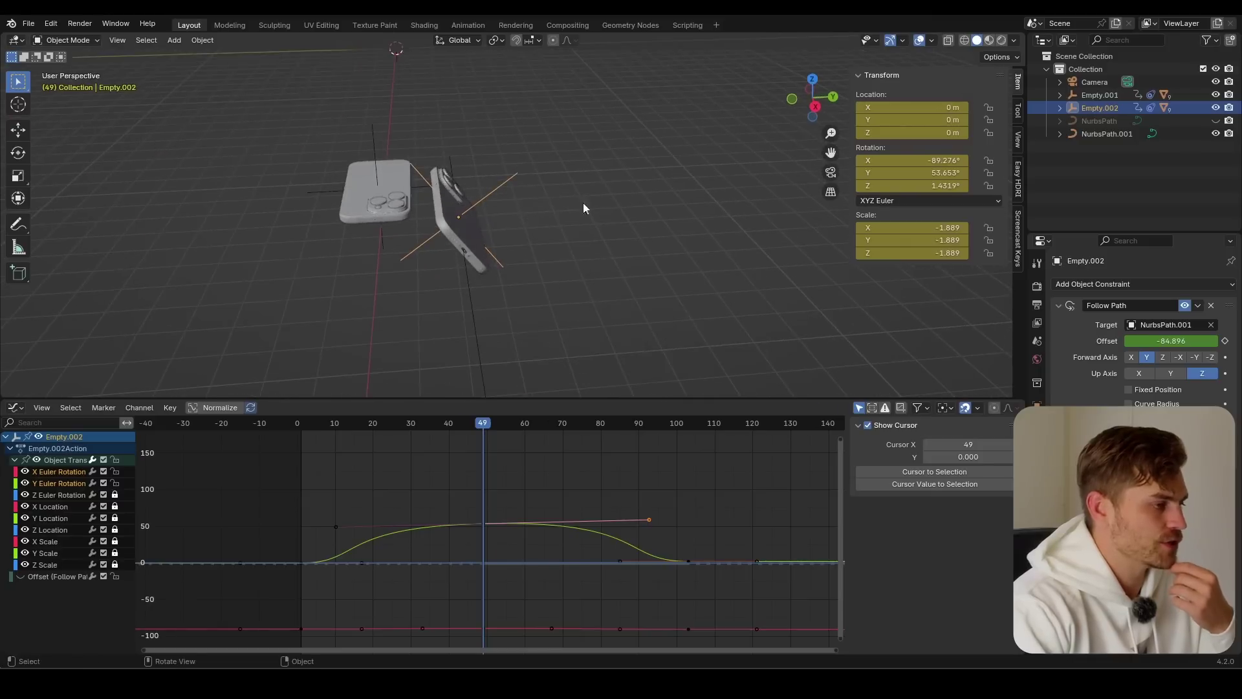
left_click(373, 138)
key("shift+Left")
middle_click_drag(545, 316, 344, 301)
key("i")
scroll(344, 301, "down", 2)
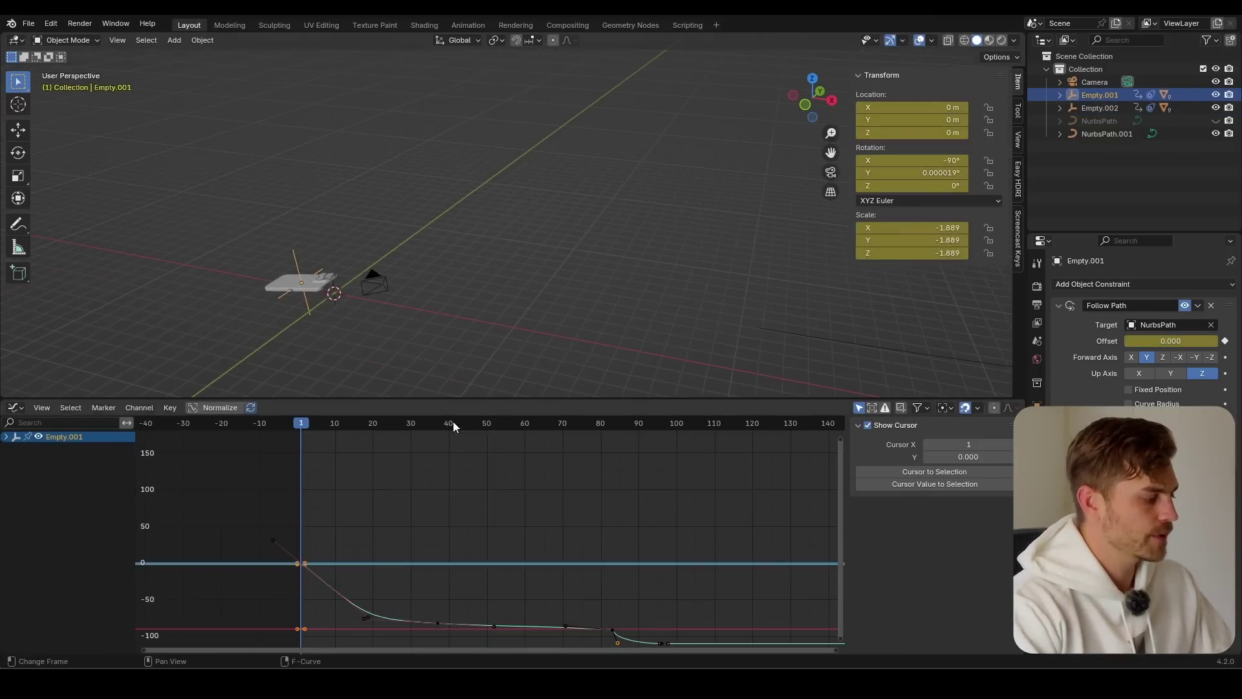
- Select Empty.002 to show its curves and go to its peak rotation keyframe at frame 49
left_click(456, 423)
middle_click_drag(758, 359, 530, 313, "shift")
scroll(537, 313, "up", 1)
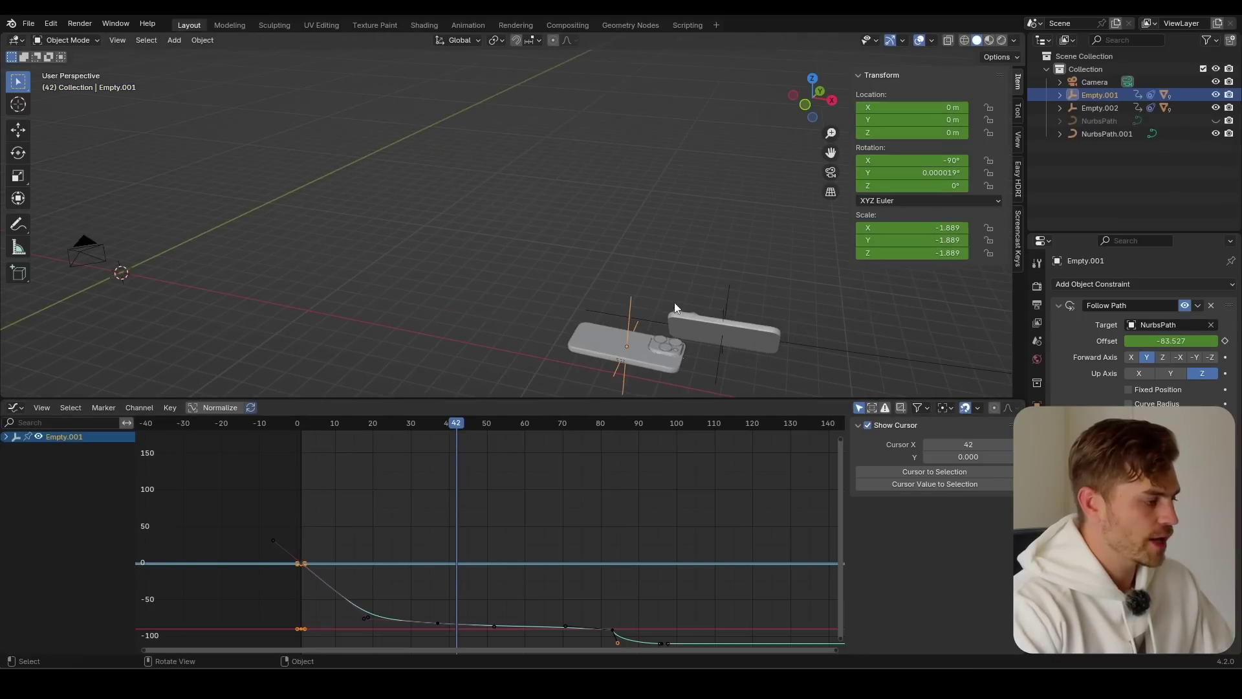
left_click(726, 299)
left_click_drag(479, 429, 482, 425)
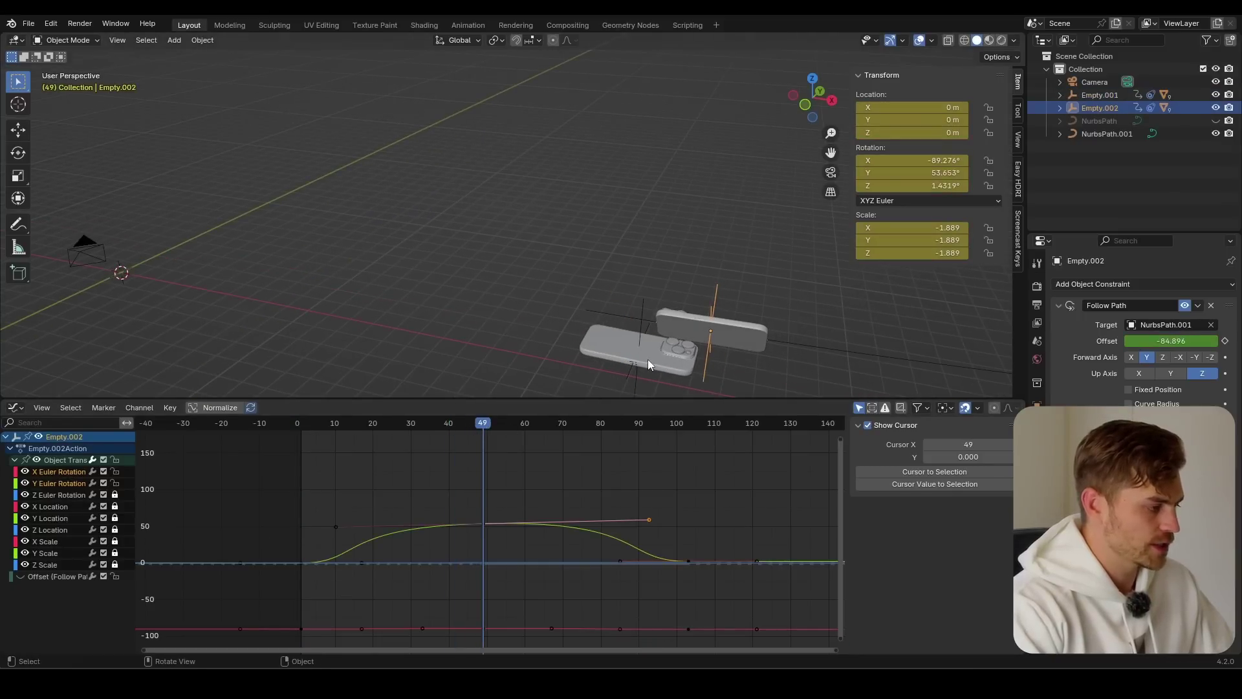
- Rotate Empty.001 around the global X axis to a Y rotation of about 129° and keyframe it at frame 49
left_click(639, 324)
middle_click_drag(639, 324, 499, 297)
key("r")
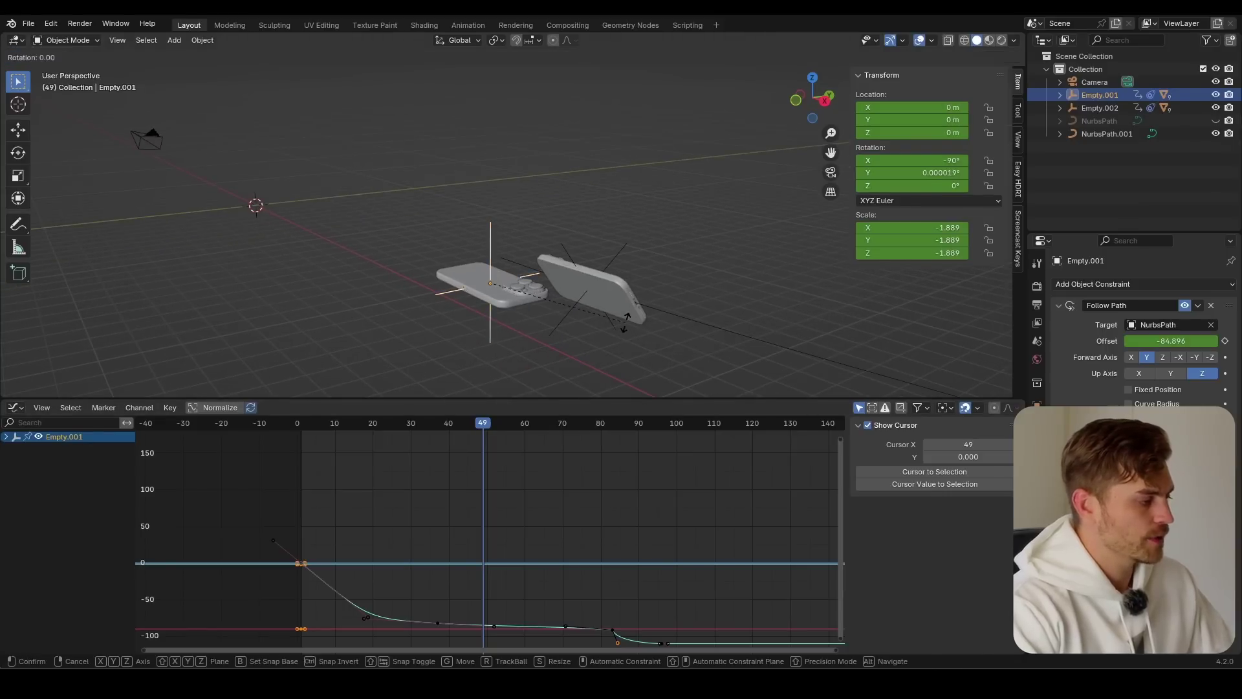
key("x")
left_click(471, 242)
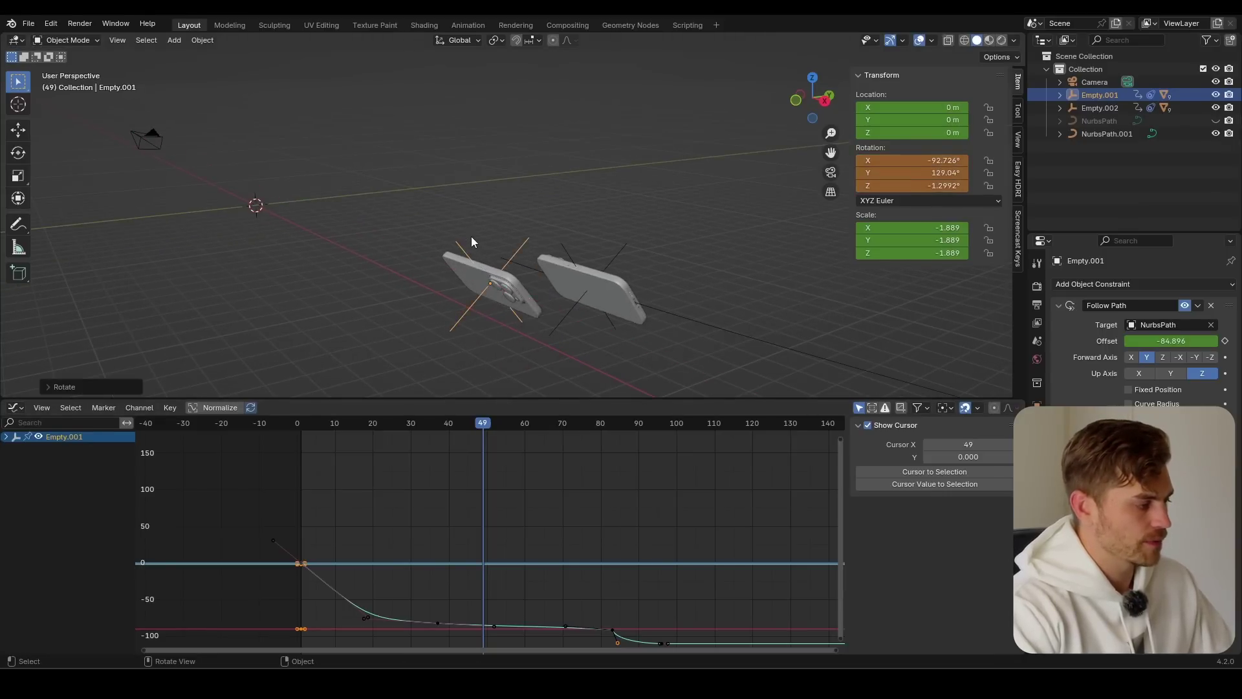
- Select Empty.002 again and go to the keyframe at frame 103 where its rotation returns to flat
left_click(551, 284)
middle_click_drag(552, 282, 479, 264)
left_click(480, 260)
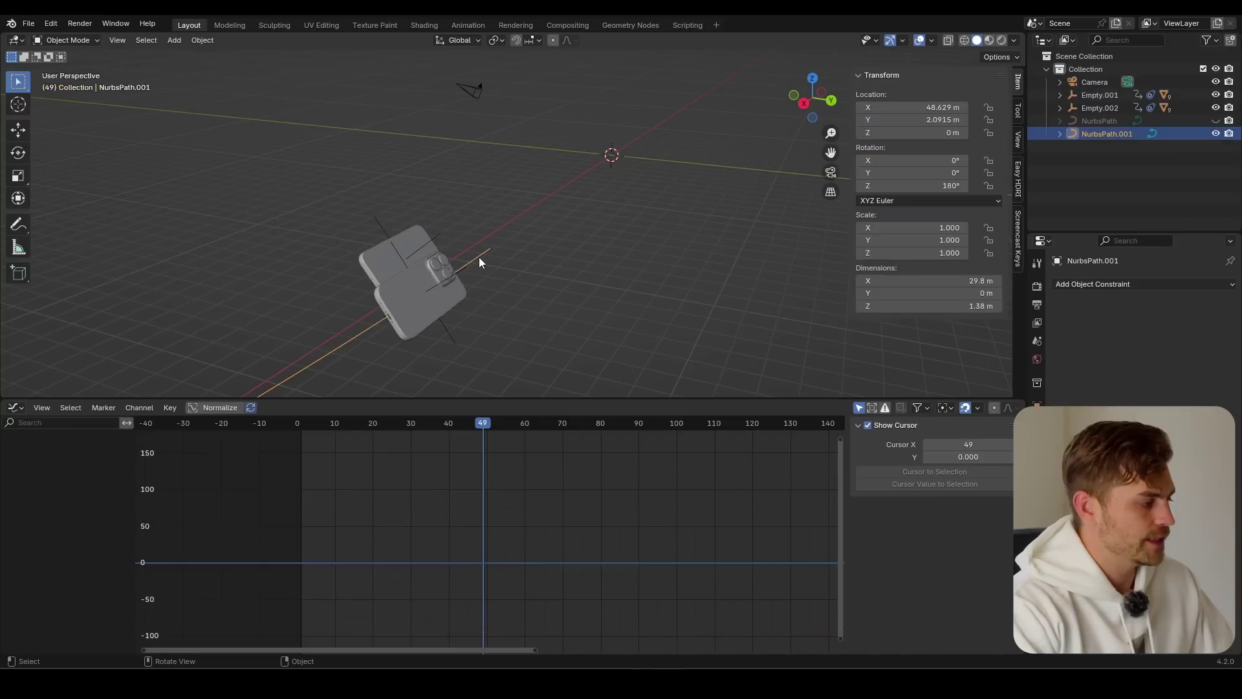
left_click(460, 336)
middle_click_drag(522, 344, 641, 540)
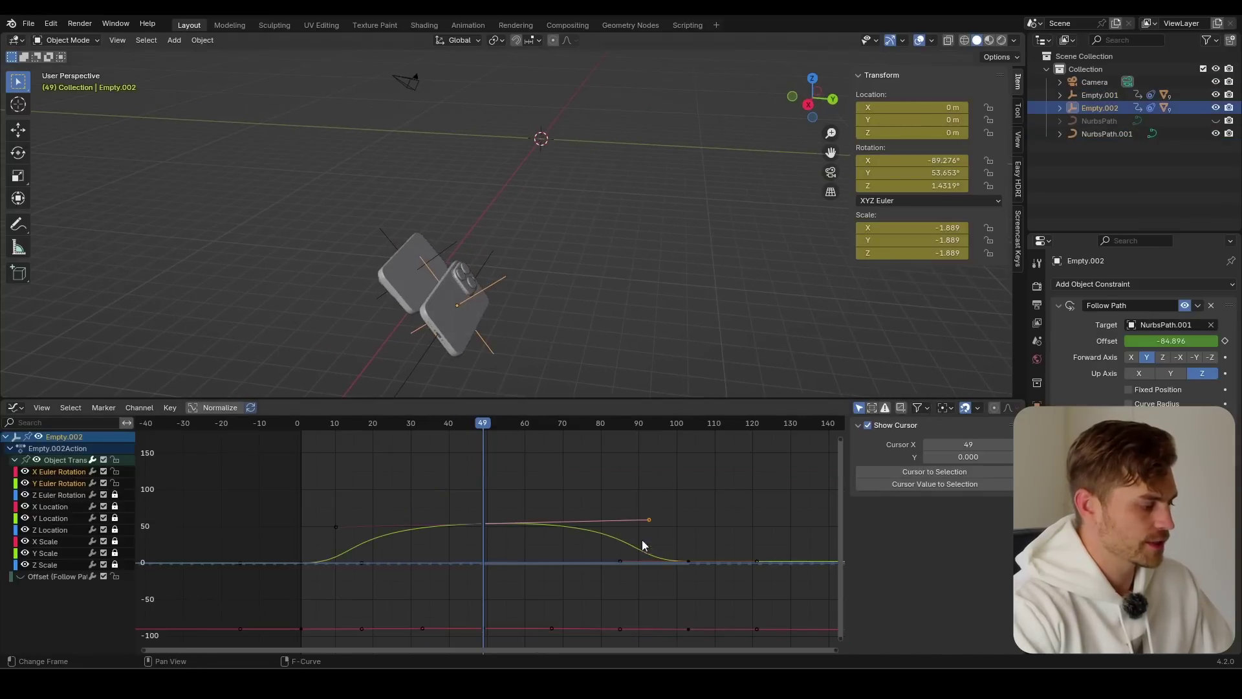
left_click(685, 425)
left_click_drag(684, 425, 687, 425)
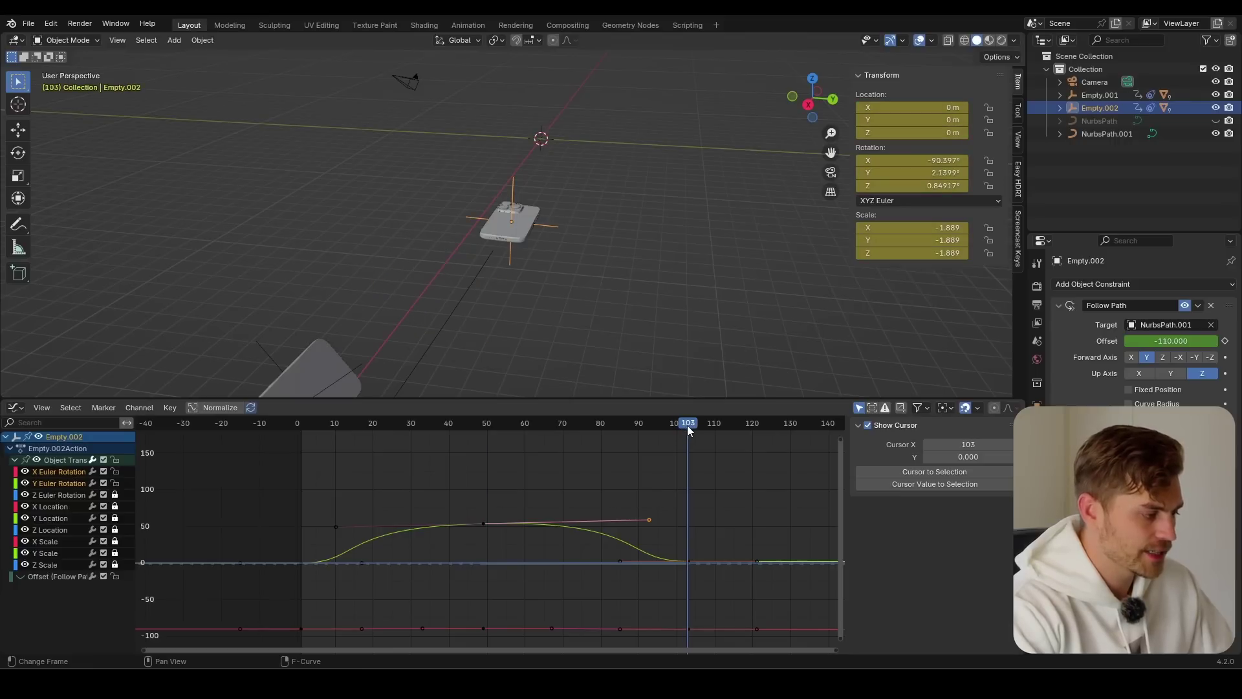
scroll(433, 341, "down", 2)
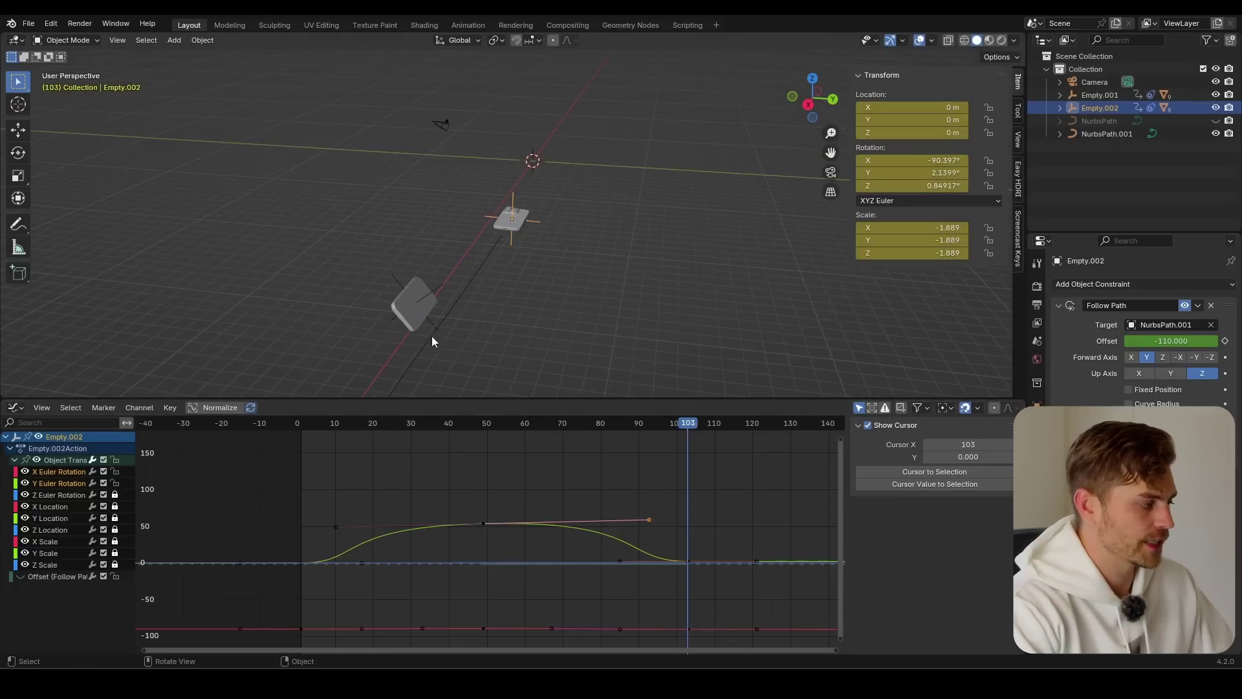
- Rotate Empty.001 around the global X axis back to a Y rotation of about -2.9° and keyframe it at frame 103
left_click(433, 299)
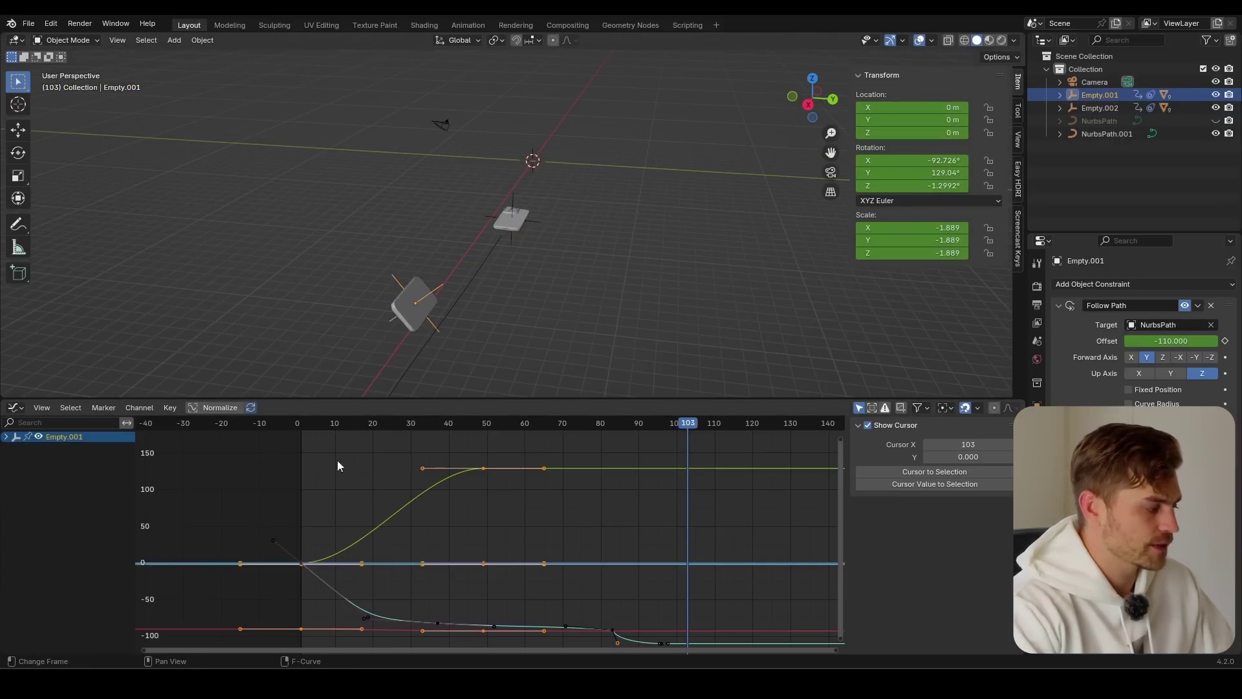
key("r")
key("x")
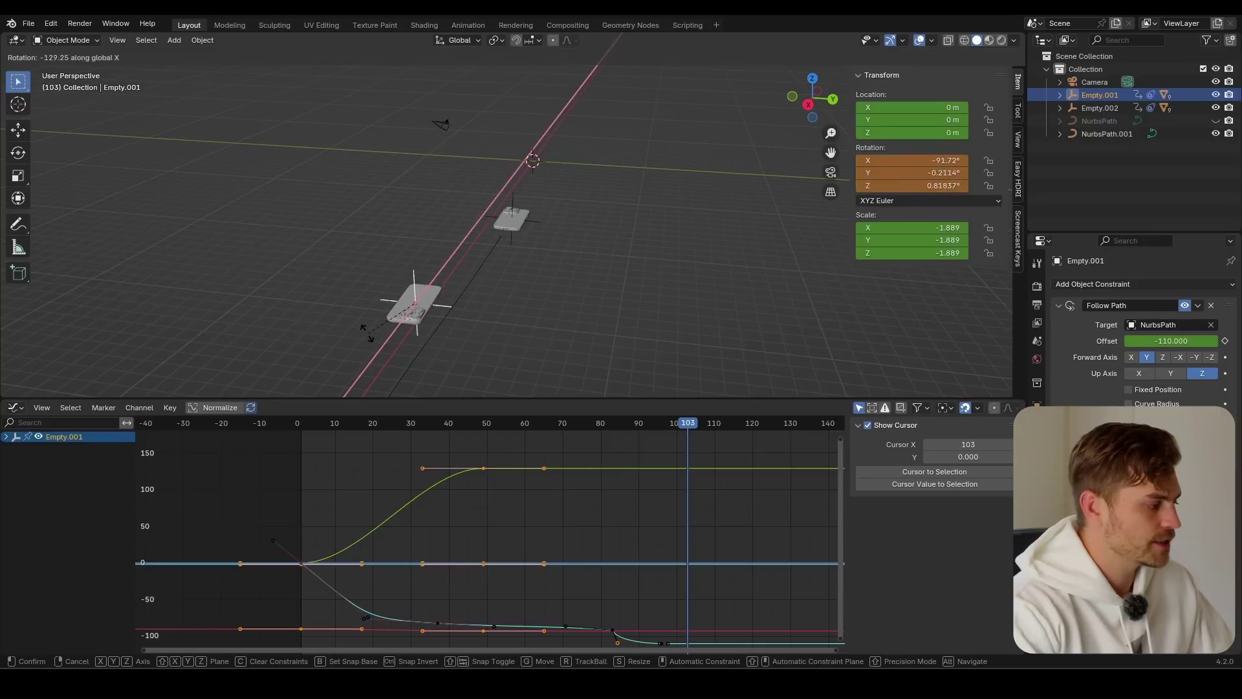
left_click(401, 346)
key("i")
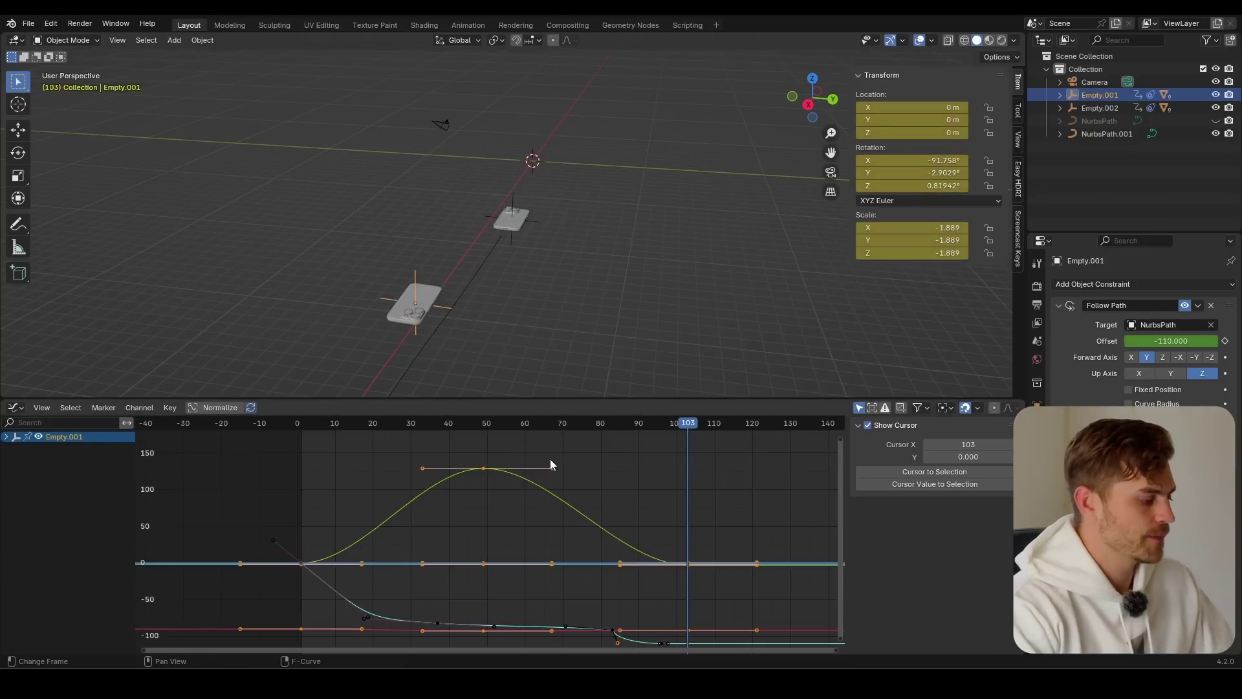
- Show both empties' curves and scale the handles of Empty.001's frame 49 rotation keyframe along time only to span about frames 3 to 100
left_click_drag(566, 451, 336, 477)
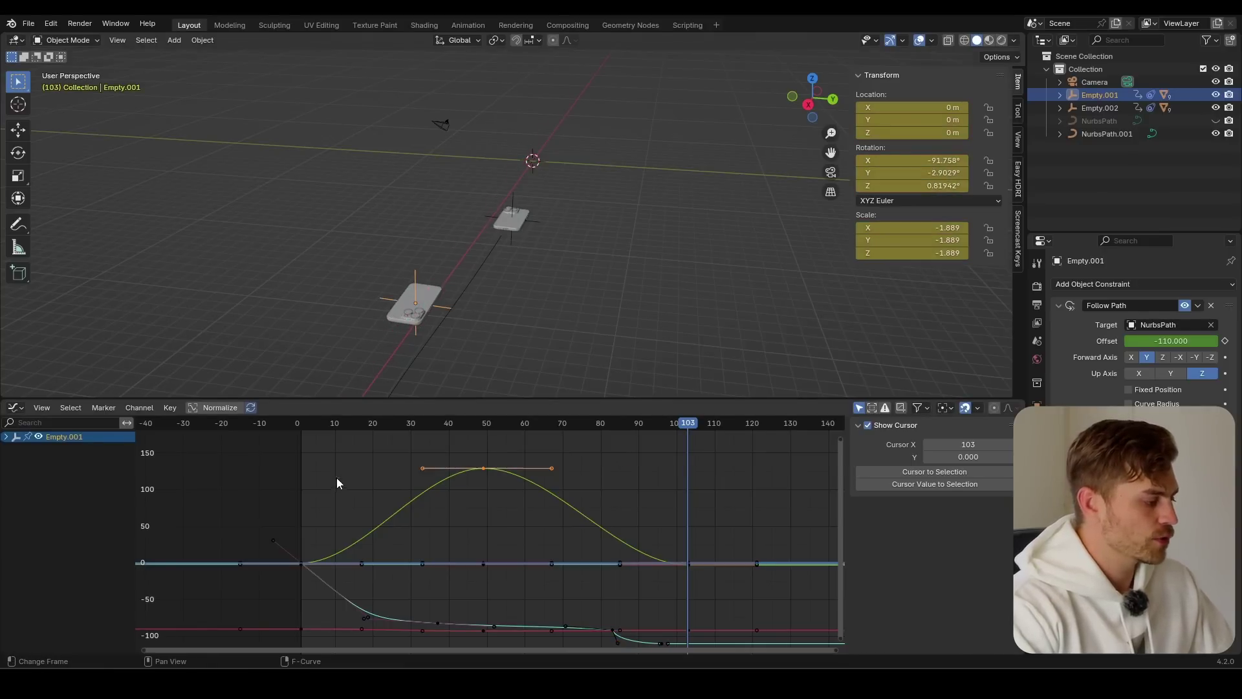
left_click(512, 202, "shift")
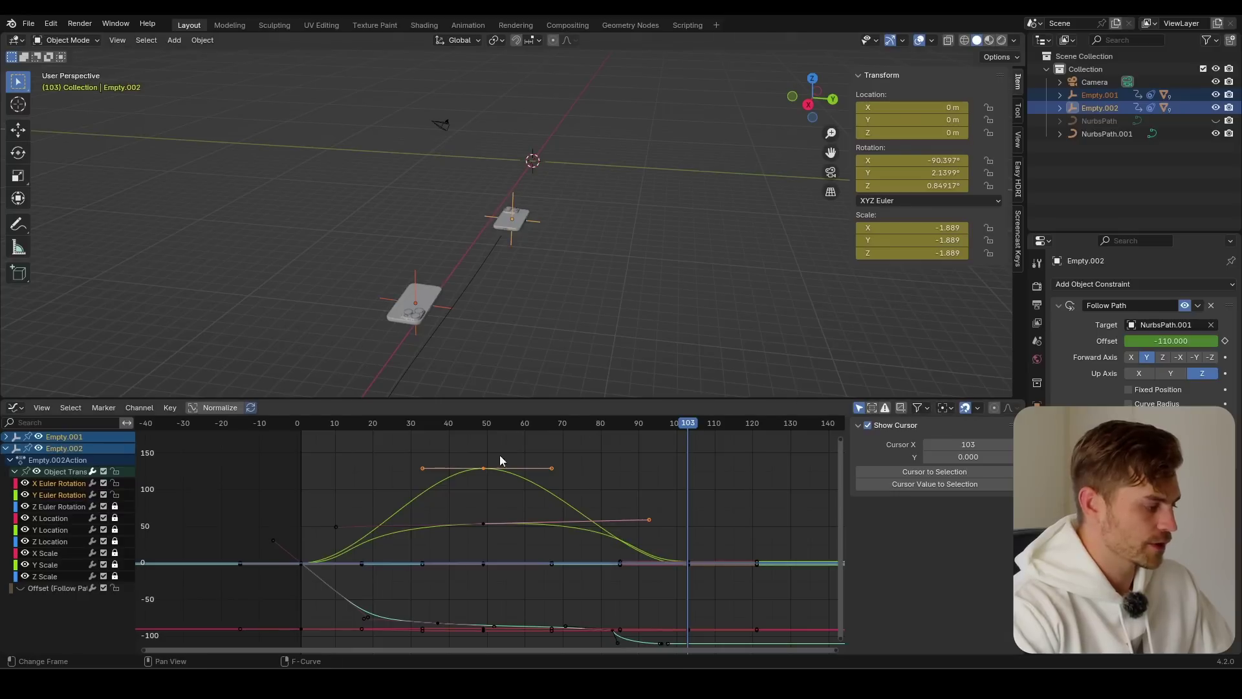
left_click_drag(602, 457, 334, 497)
key("s")
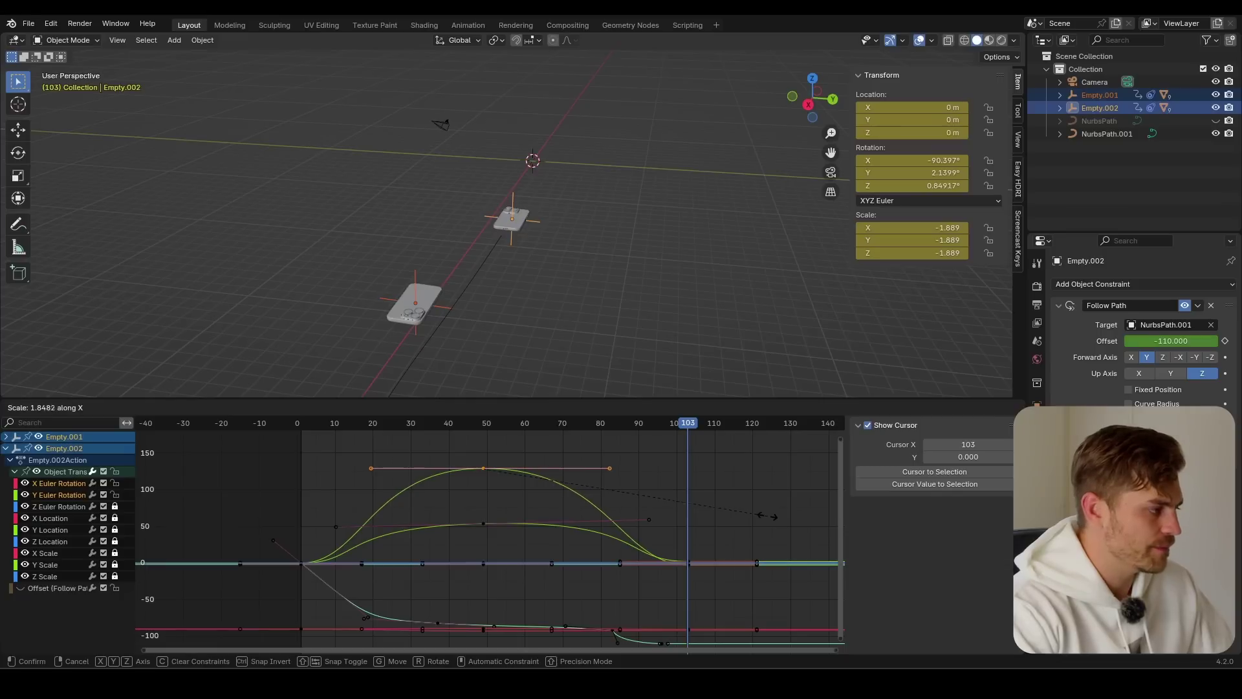
left_click(762, 515)
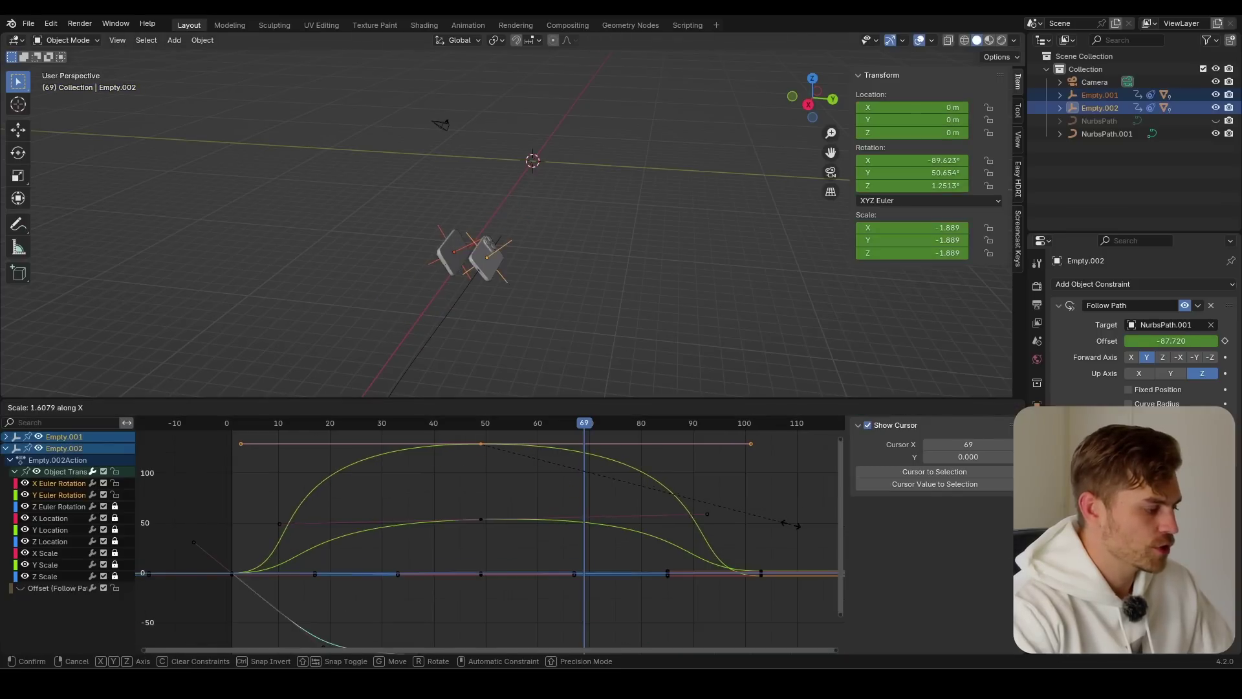
left_click(787, 529)
- Scrub and play through the animation up to frame 91 to review both phones' rotations from the side
left_click(290, 423)
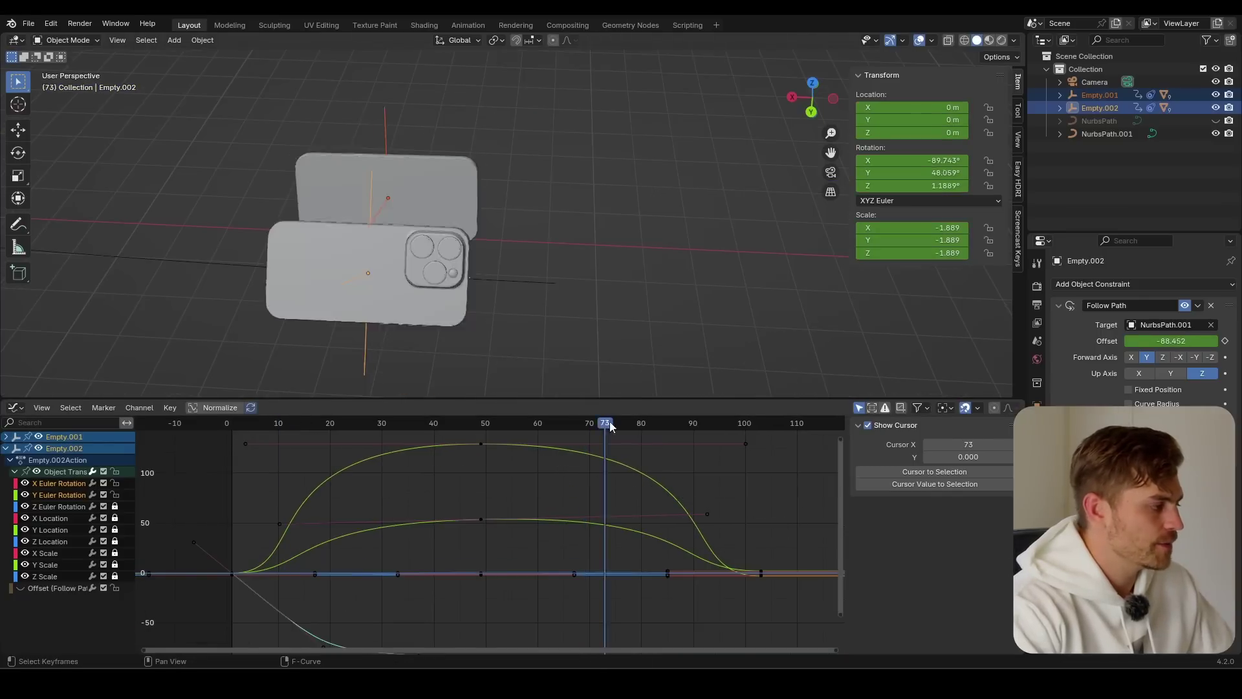
left_click_drag(607, 423, 635, 423)
key("shift+space")
key("shift+space")
middle_click_drag(75, 183, 404, 260)
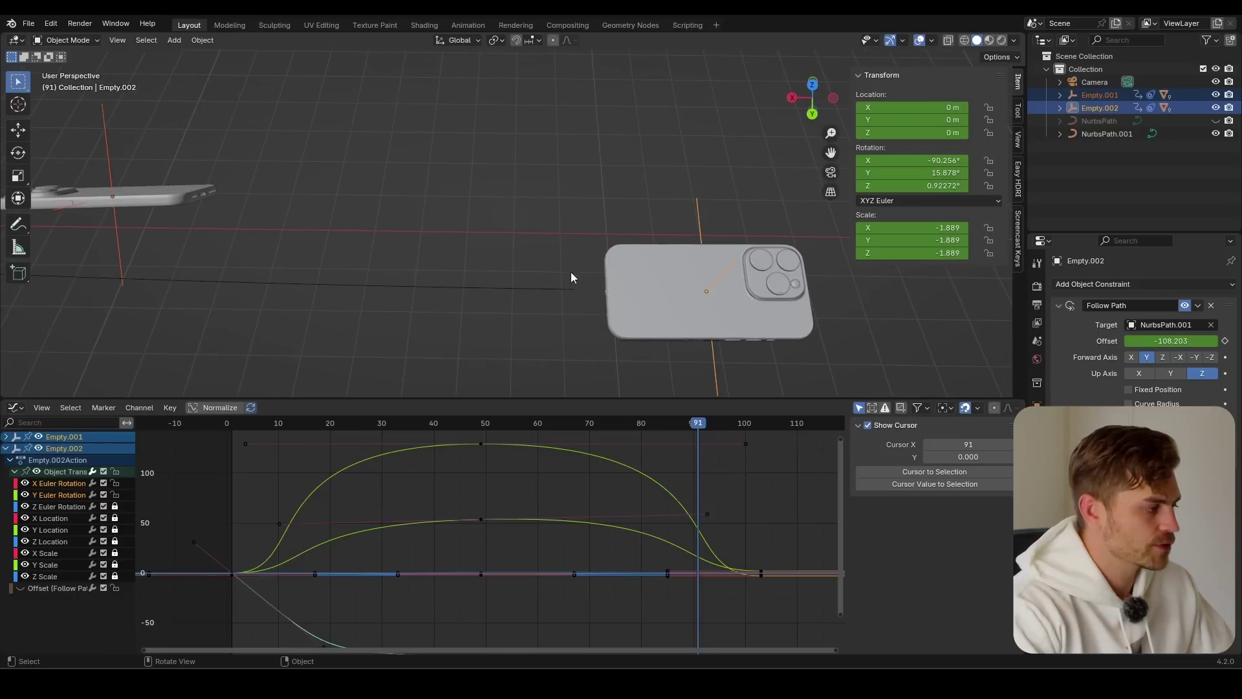
- Move NurbsPath.001 along the global Y axis to about 1.50 m and NurbsPath along the same axis to about 0.46 m
middle_click_drag(571, 272, 608, 260)
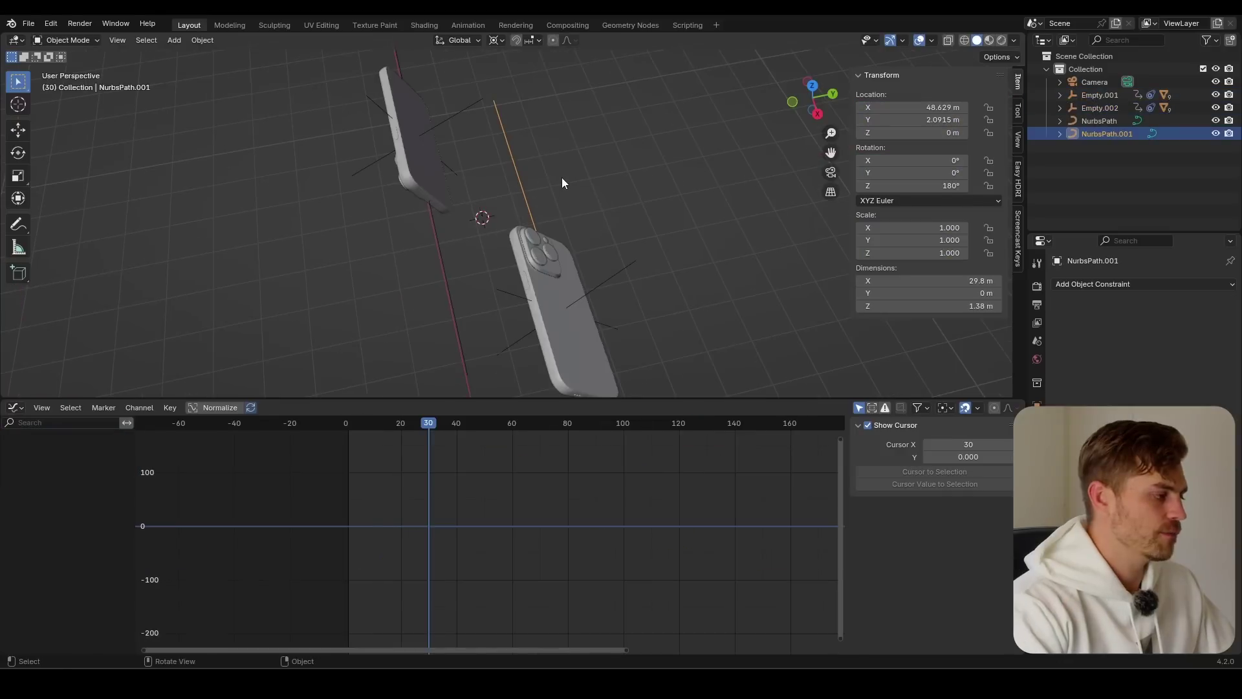
key("g")
key("y")
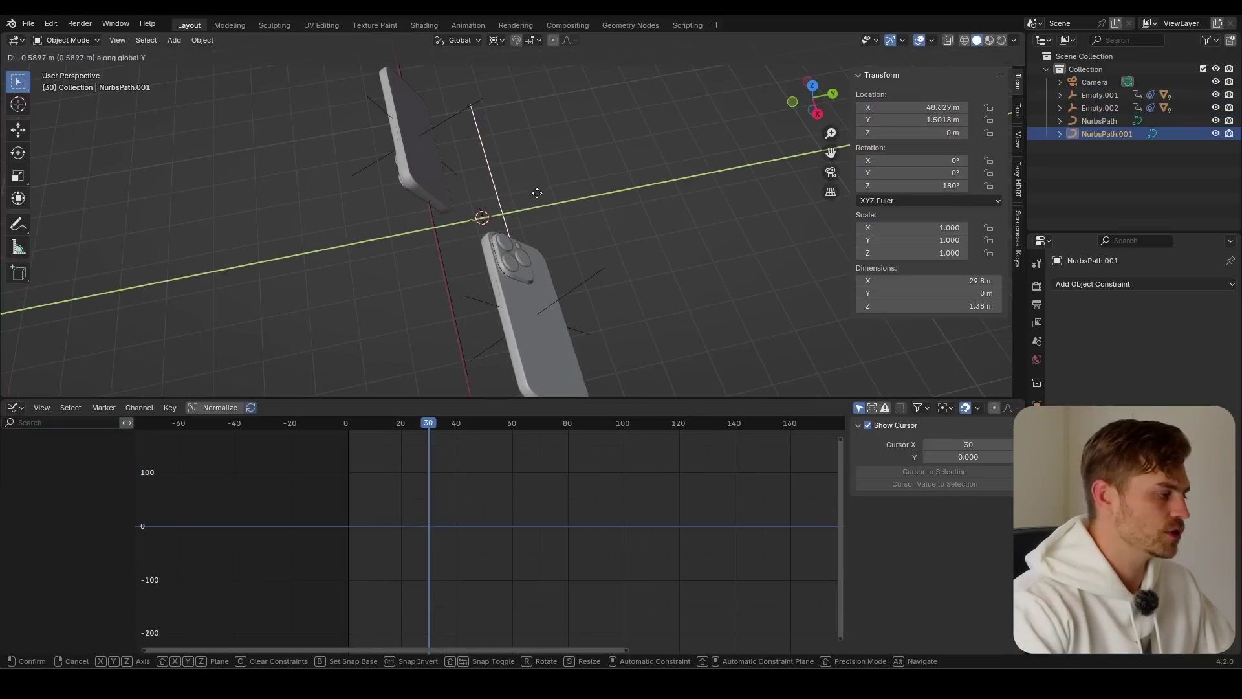
left_click(537, 192)
left_click(447, 255)
key("g")
key("y")
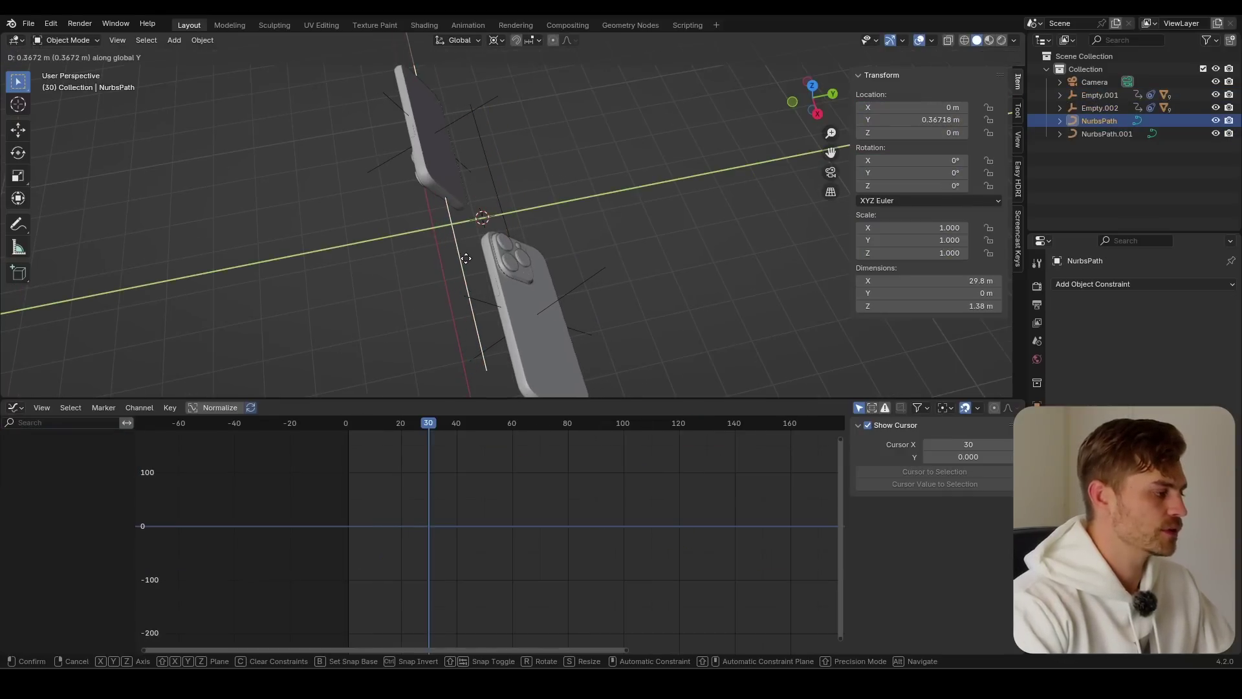
left_click(469, 255)
- Play the animation and shift NurbsPath along the global Y axis to about 0.80 m to adjust the gap between the phones
middle_click_drag(498, 229, 619, 263)
key("space")
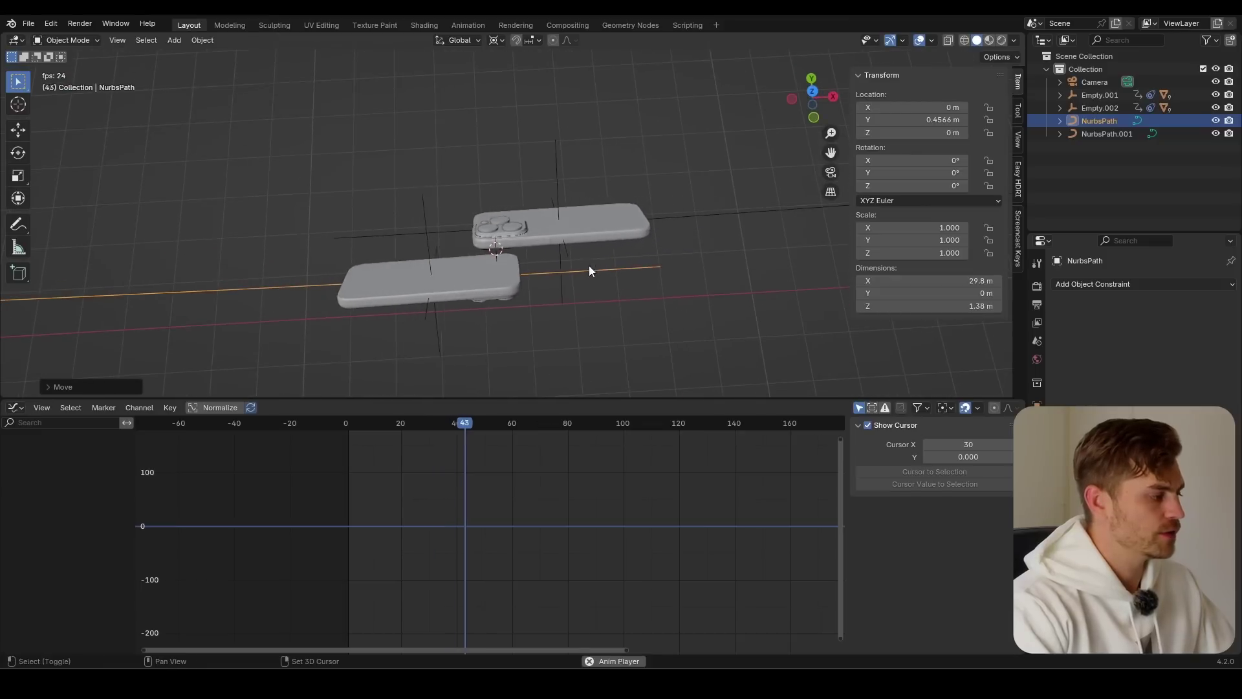
key("space")
middle_click_drag(487, 280, 564, 215)
scroll(441, 170, "up", 2)
key("g")
key("y")
left_click(464, 166)
key("space")
- Move NurbsPath along the global Y axis to about 0.61 m and play the animation to check the phones' spacing
key("space")
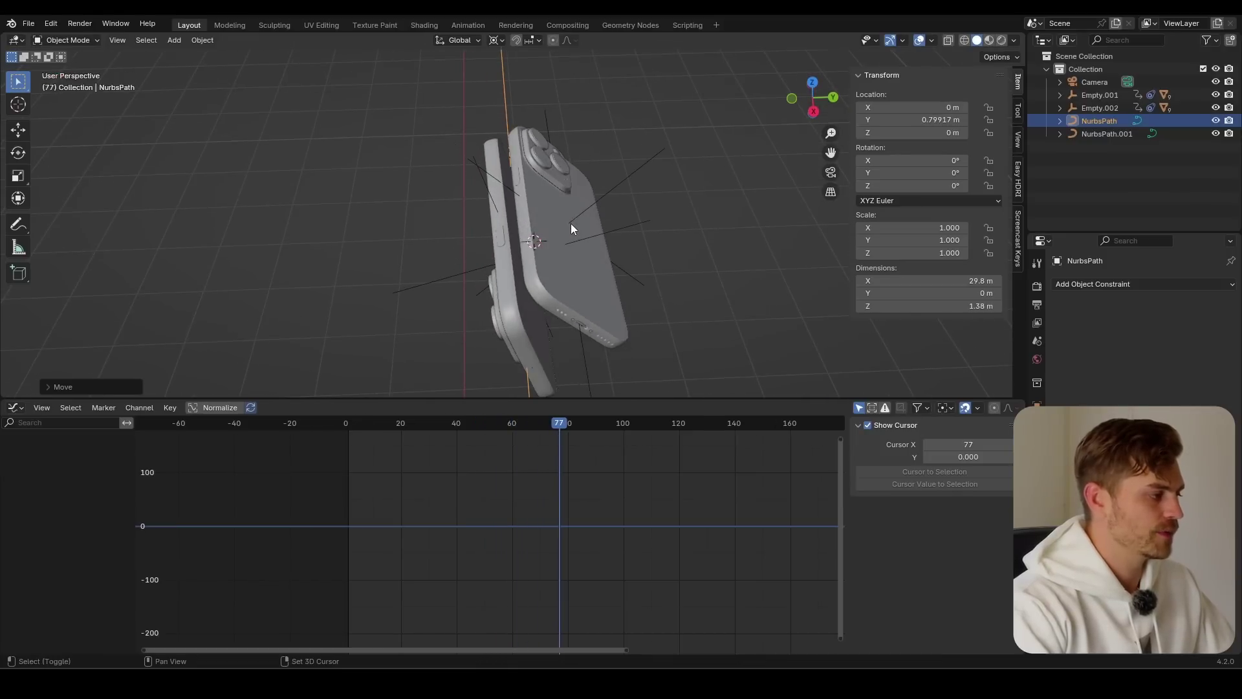
key("space")
key("space")
key("g")
key("y")
left_click(549, 239)
key("shift+space")
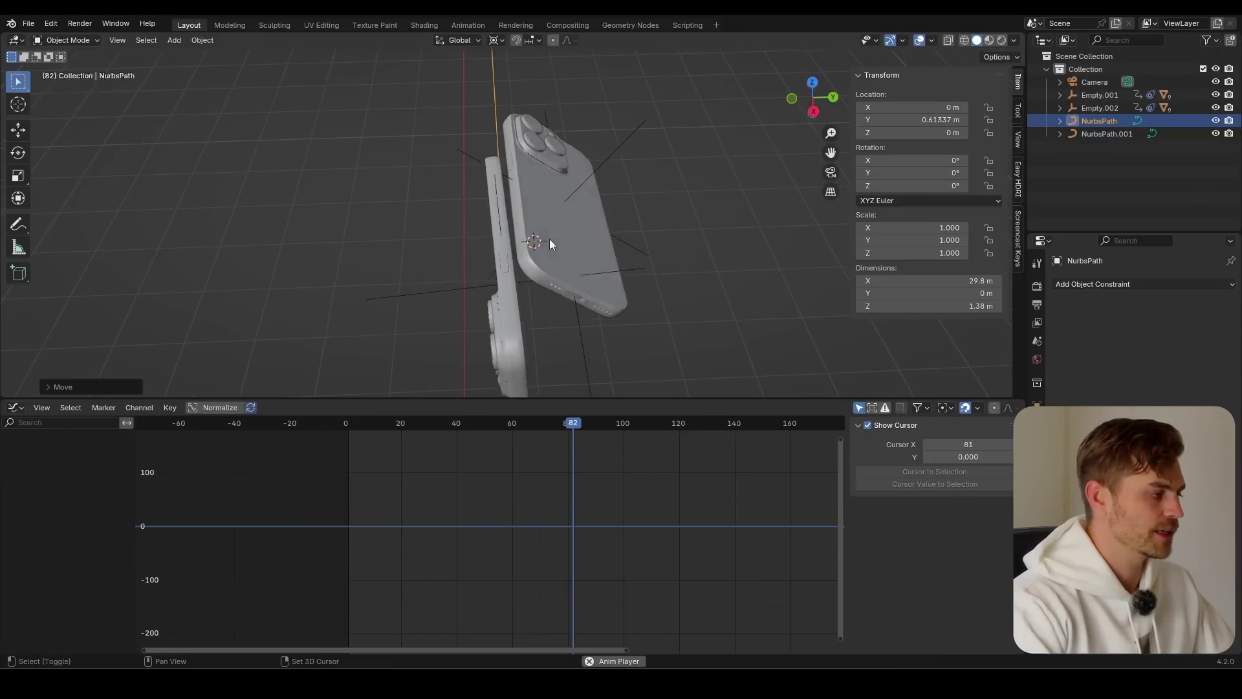
key("shift+space")
- Edit NurbsPath.001, select its end control point nearest the phones and snap the 3D cursor to it
middle_click_drag(629, 295, 615, 318)
middle_click_drag(673, 243, 712, 250)
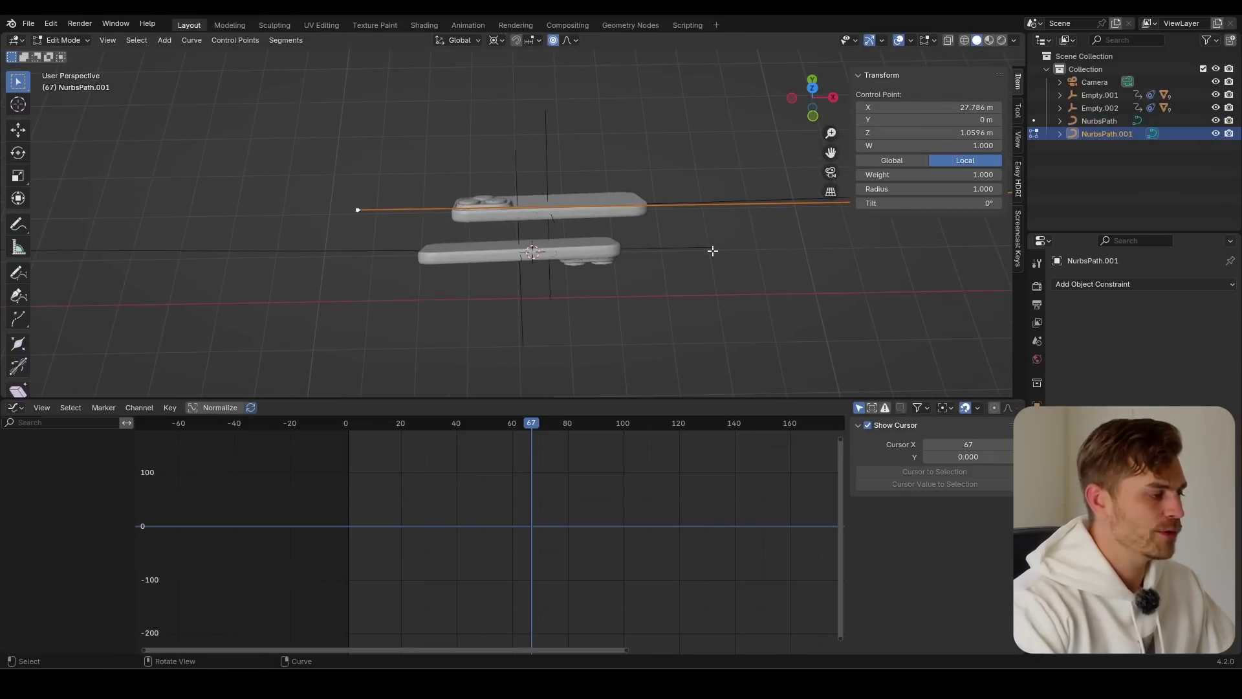
left_click(712, 250)
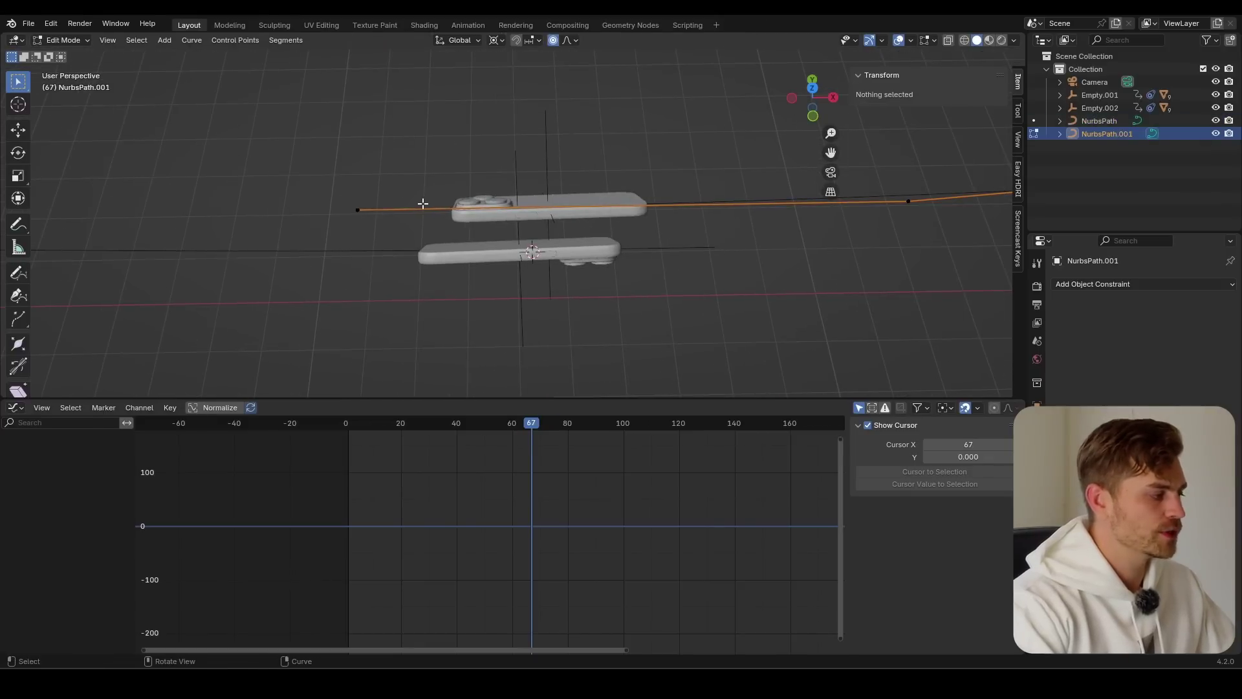
left_click(353, 206)
scroll(726, 248, "down", 5)
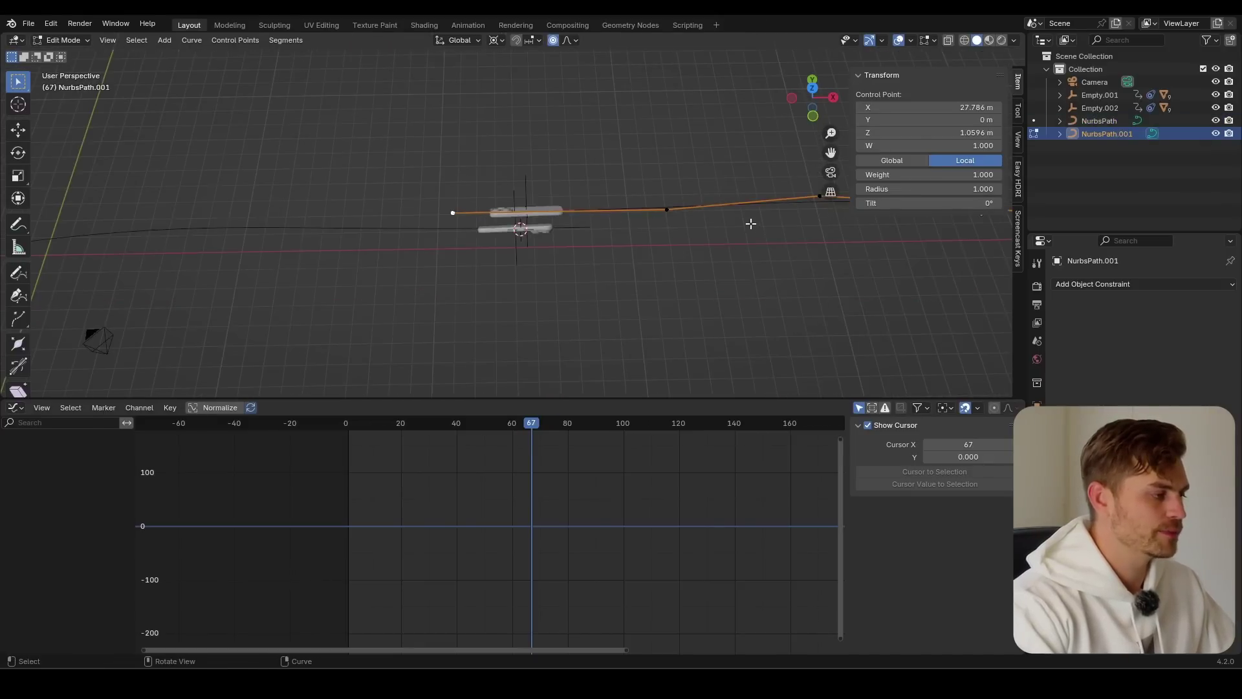
scroll(751, 223, "down", 3)
scroll(551, 231, "up", 6)
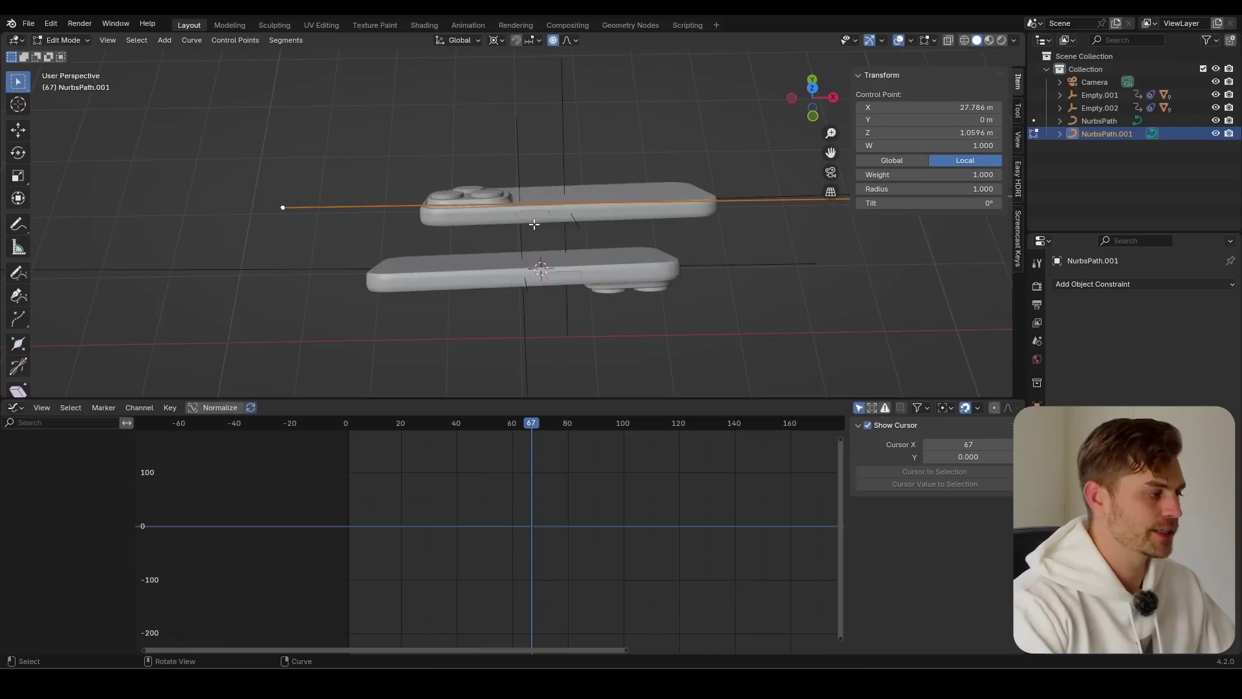
key("shift+s")
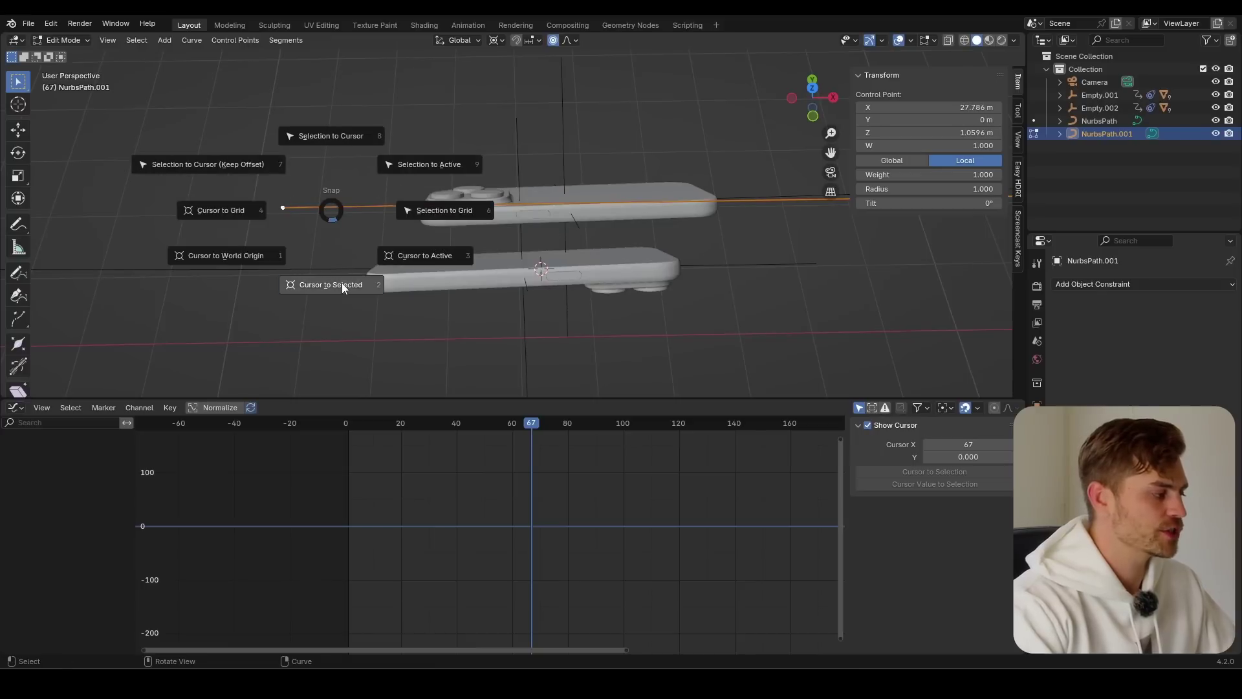
left_click(341, 286)
- Leave curve editing and set the origin of NurbsPath.001 to the 3D cursor
key("Tab")
left_click(203, 40)
mouse_move(237, 68)
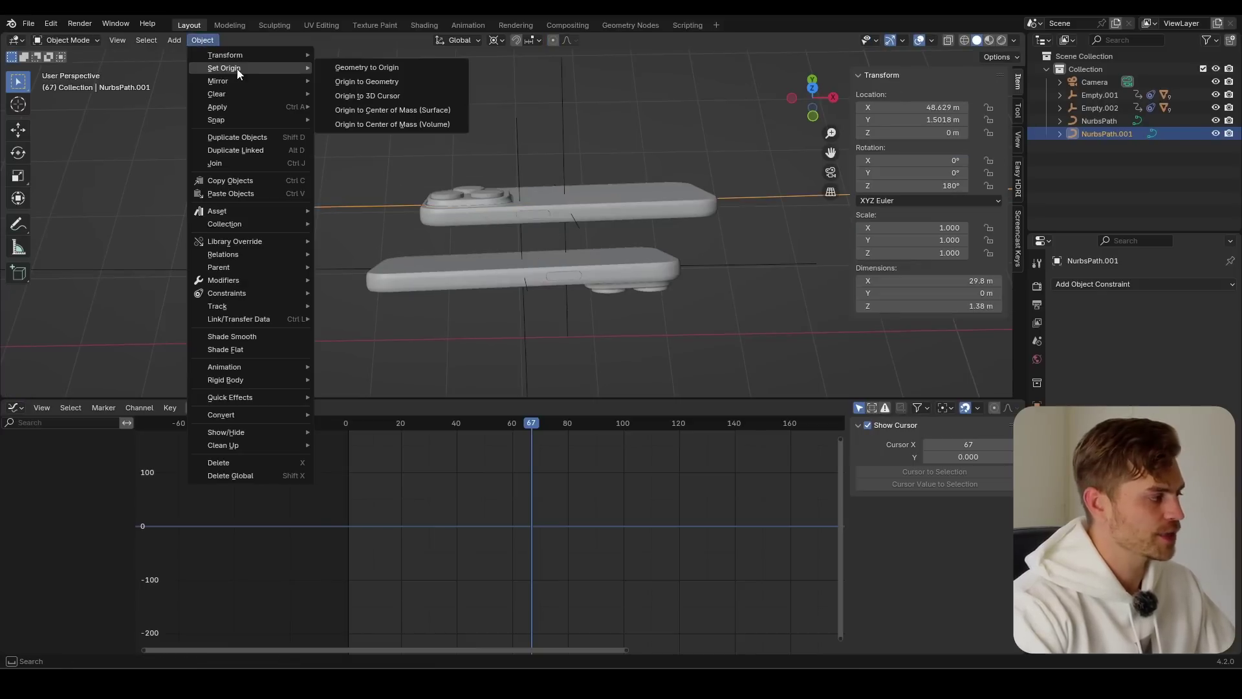
left_click(382, 95)
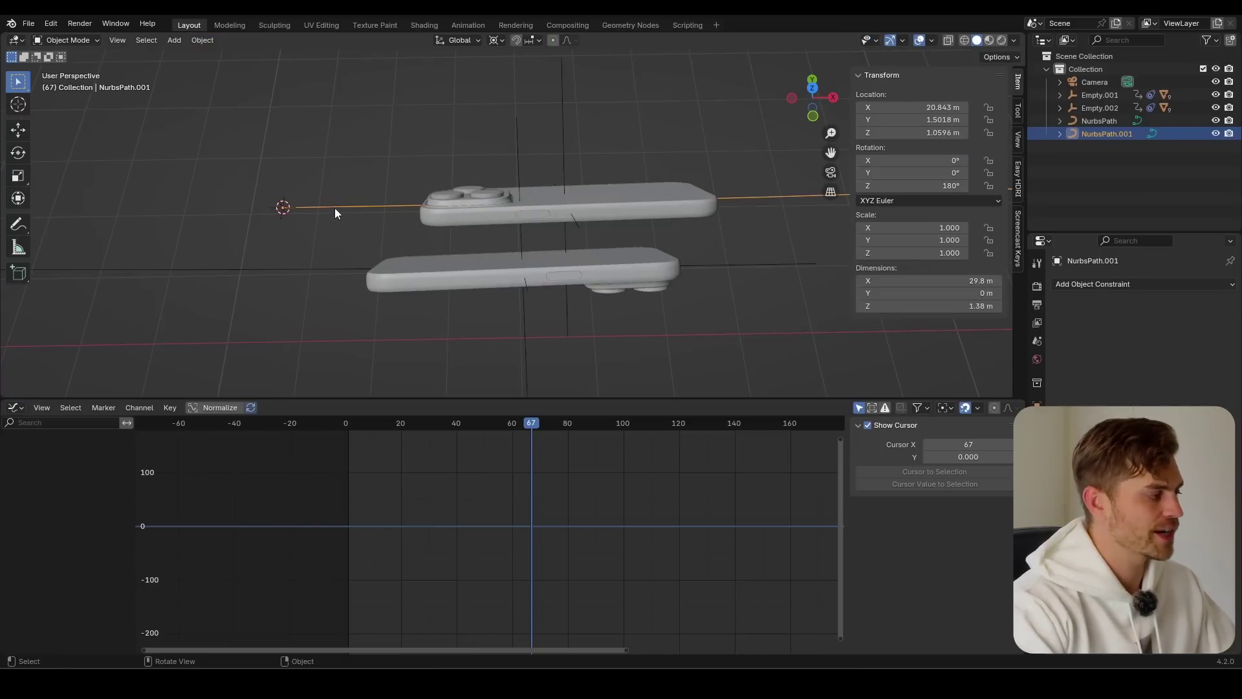
- Edit NurbsPath, select its end control point beside the phones and snap the 3D cursor to it
scroll(317, 198, "down", 4)
middle_click_drag(317, 198, 515, 245)
scroll(503, 266, "down", 4)
left_click(622, 300)
scroll(622, 300, "up", 5)
key("Tab")
left_click(661, 363)
middle_click_drag(694, 386, 735, 321)
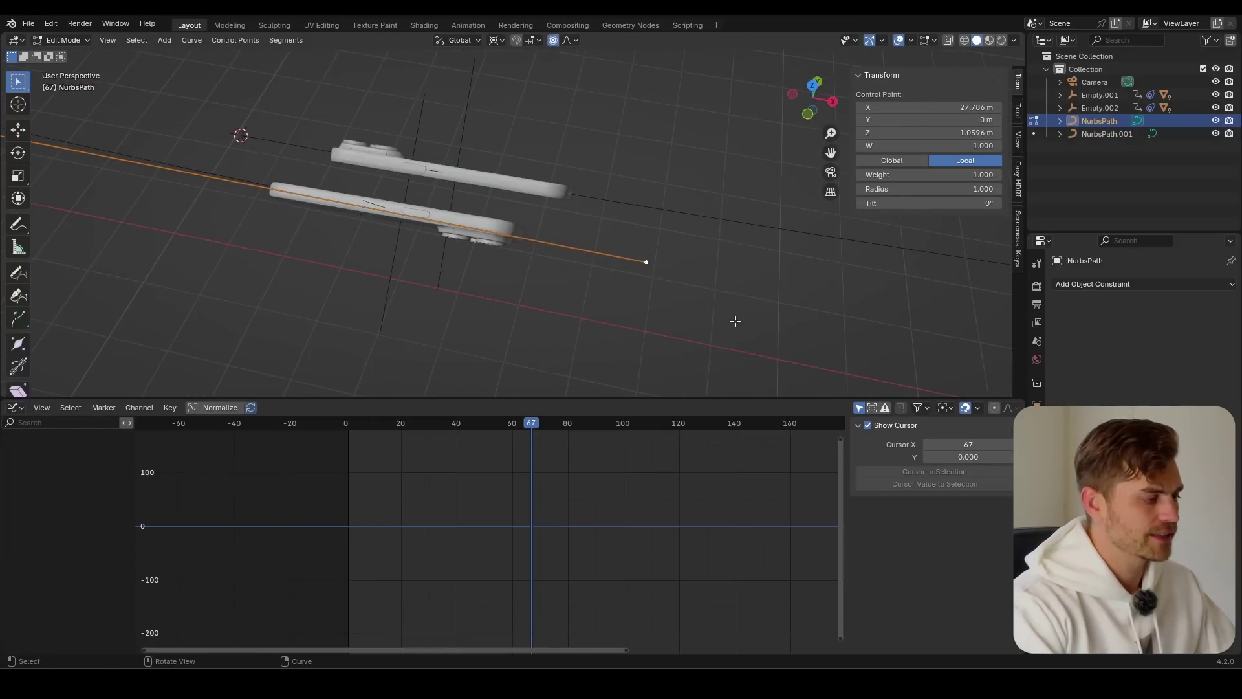
left_click_drag(693, 258, 617, 292)
key("shift+s")
left_click(623, 366)
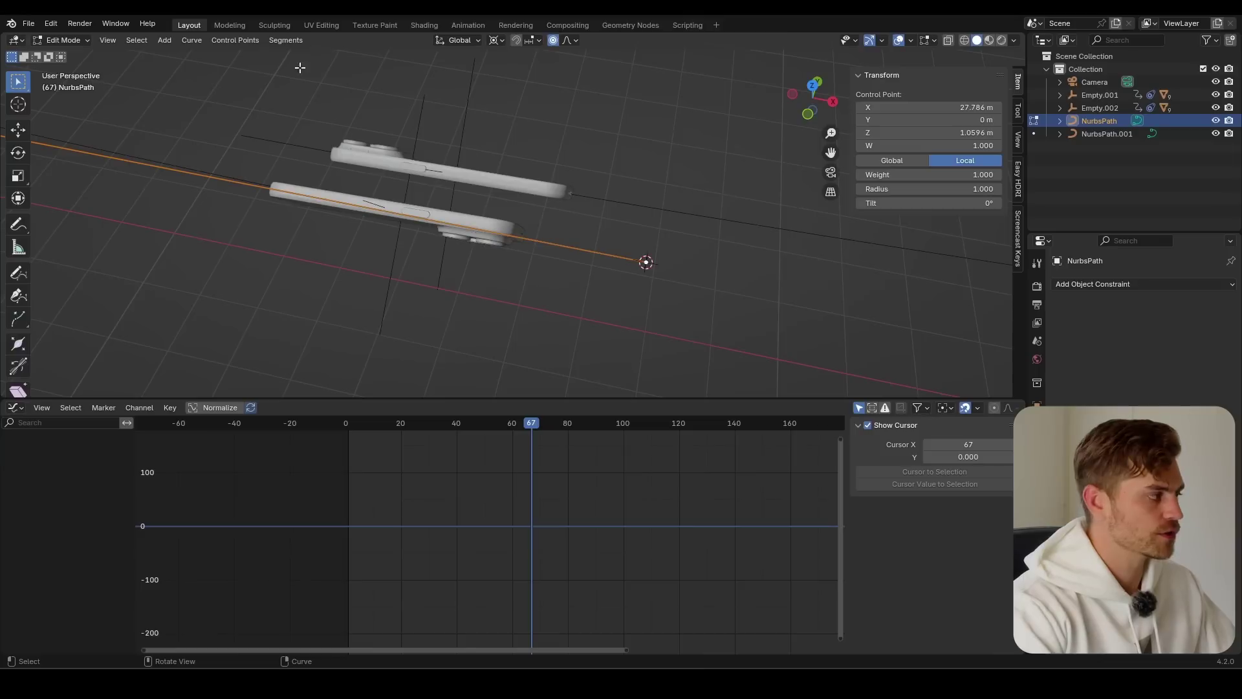
- Leave curve editing and set the origin of NurbsPath to the 3D cursor
key("Tab")
left_click(202, 42)
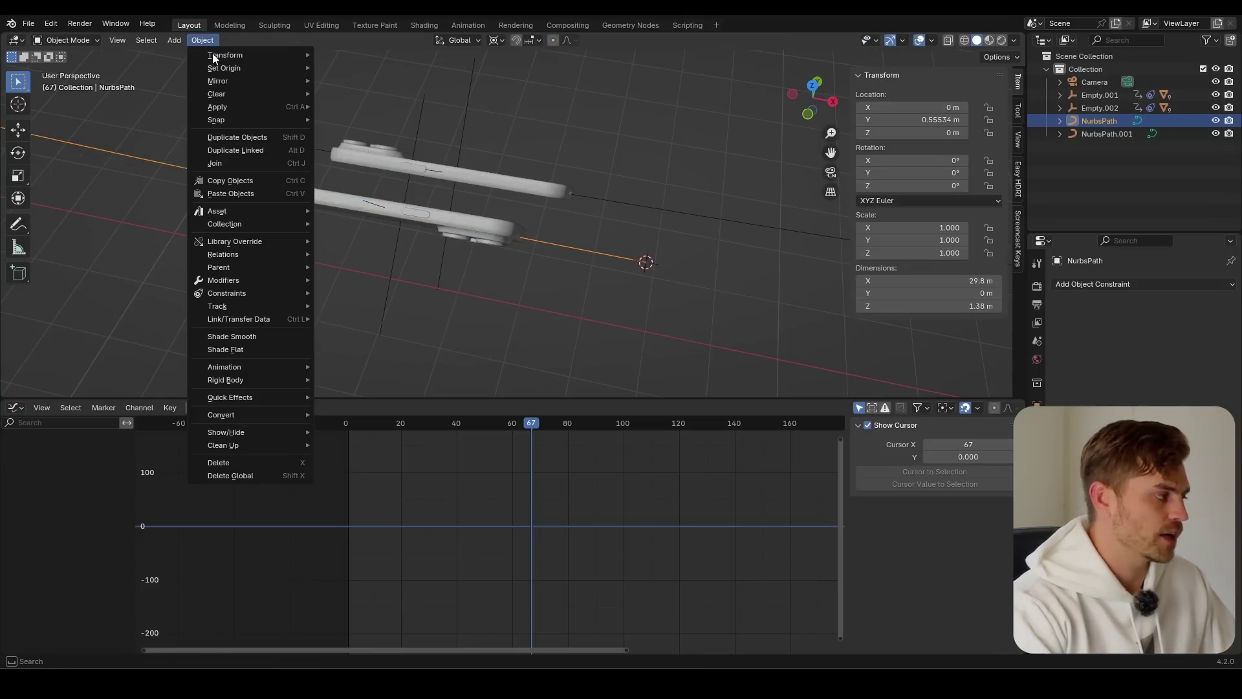
mouse_move(236, 68)
left_click(388, 96)
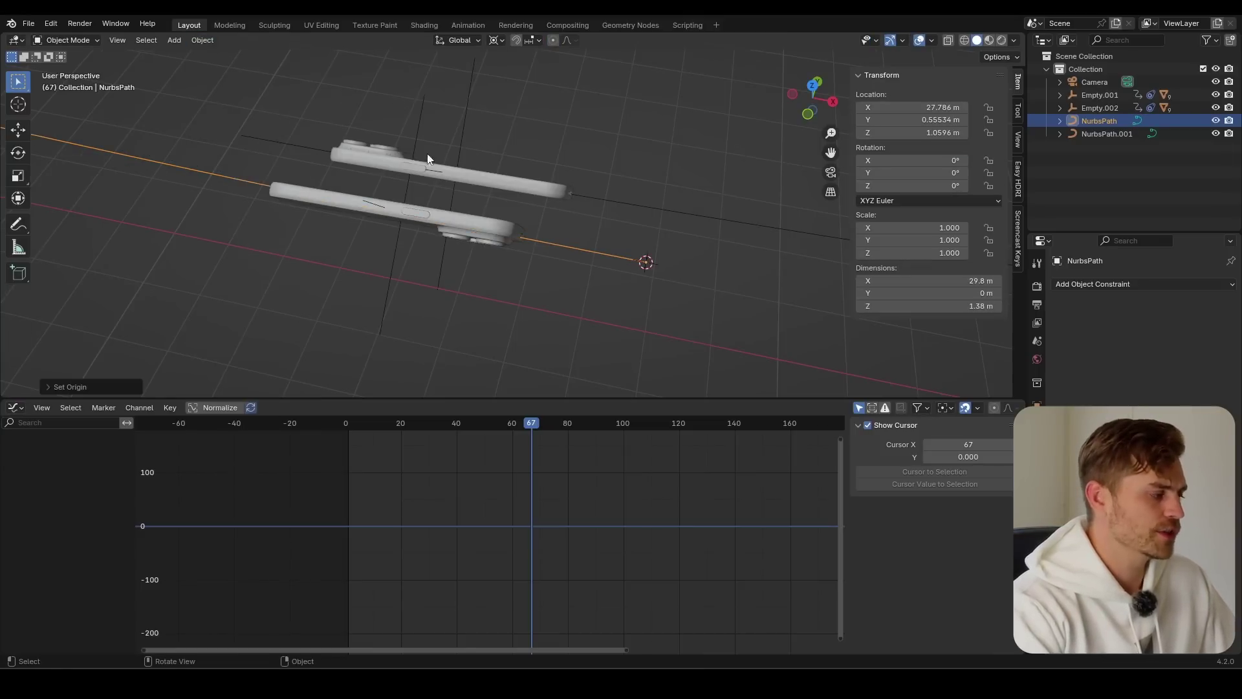
- Select both paths together and snap the 3D cursor to the midpoint between their origins
left_click(289, 145, "shift")
middle_click_drag(289, 145, 414, 207)
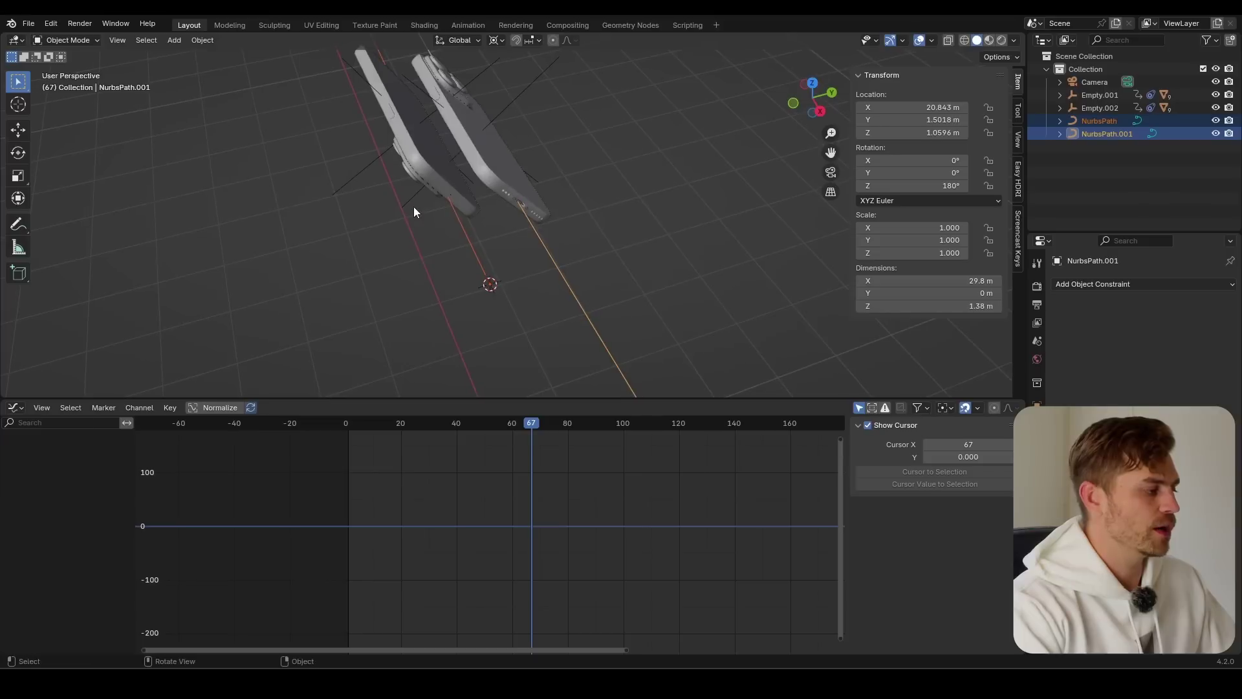
key("shift+s")
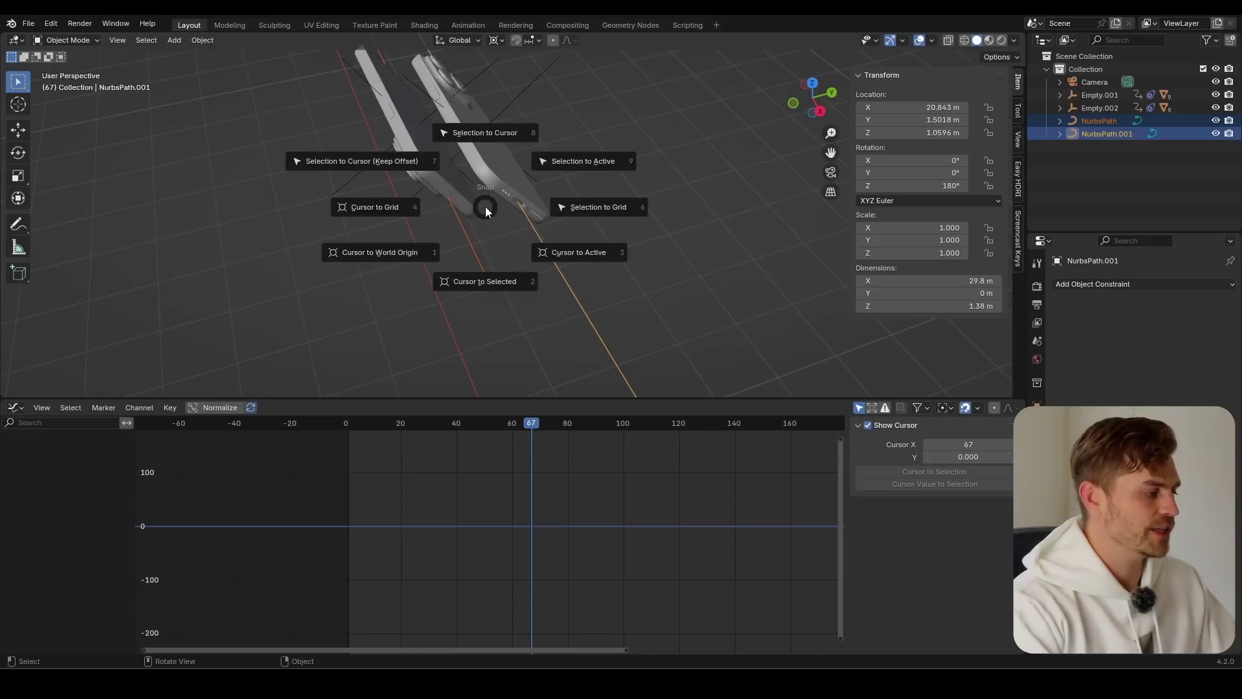
left_click(498, 280)
middle_click_drag(457, 191, 480, 245)
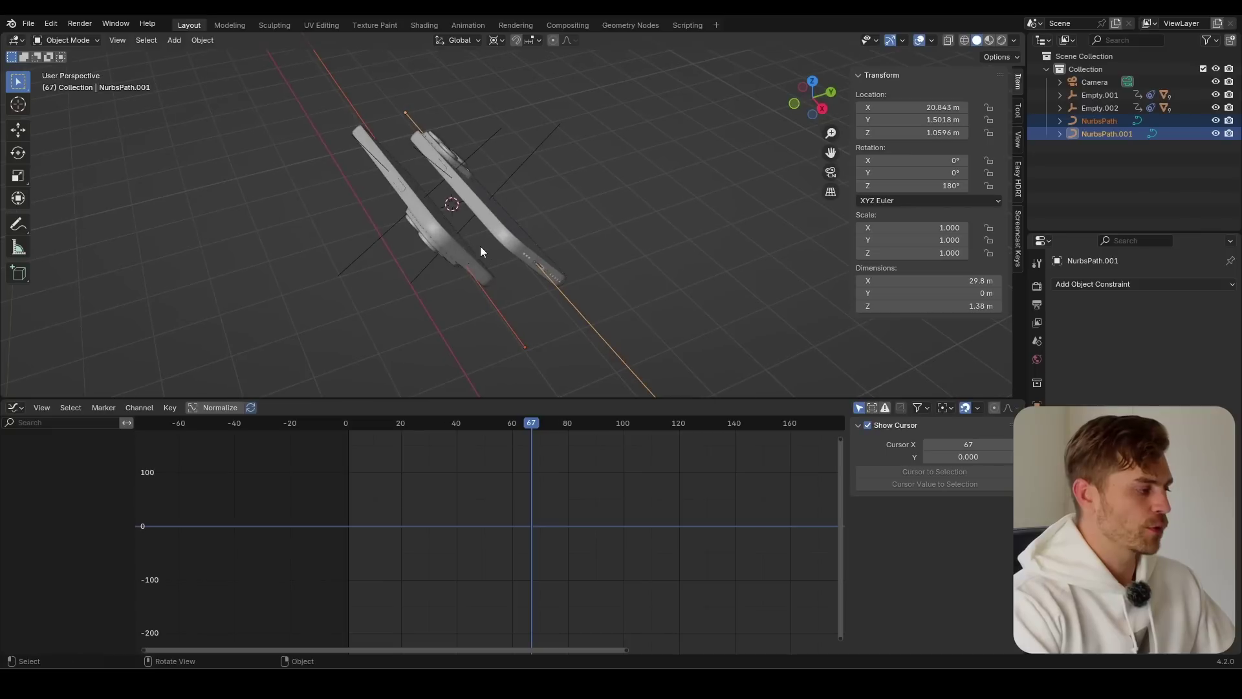
- Add a sphere-shaped empty at the 3D cursor between the two phones
key("shift+a")
mouse_move(487, 246)
key("Escape")
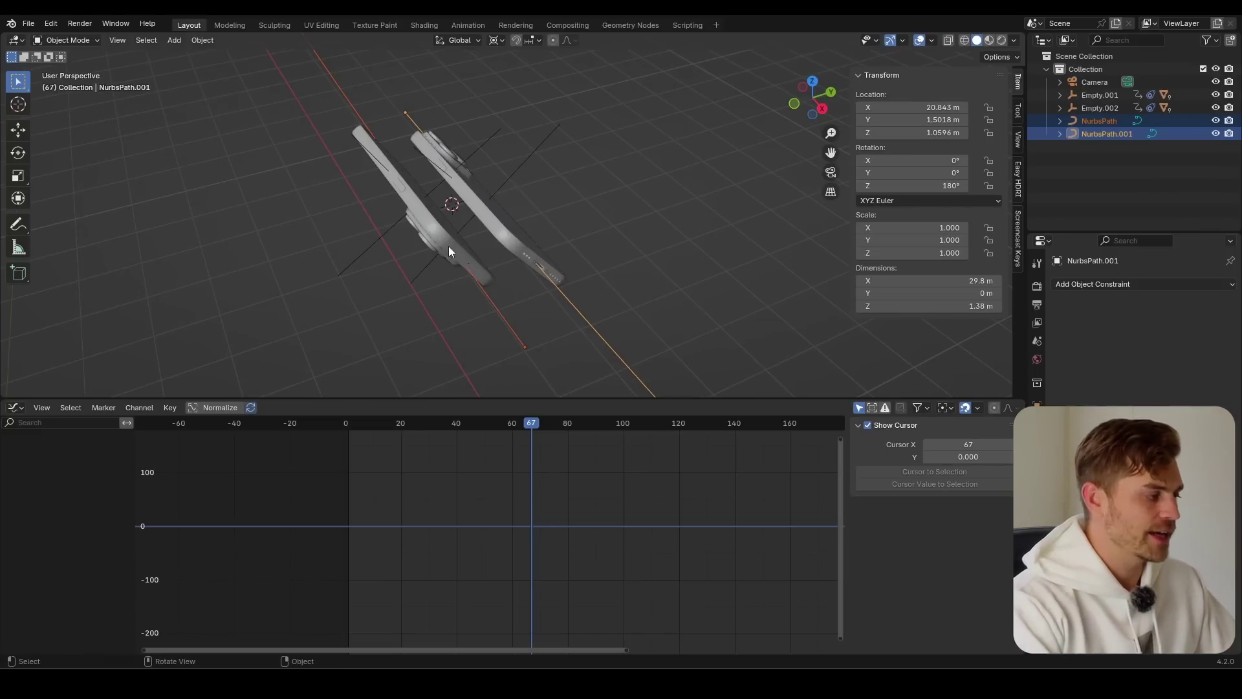
key("shift+a")
mouse_move(448, 246)
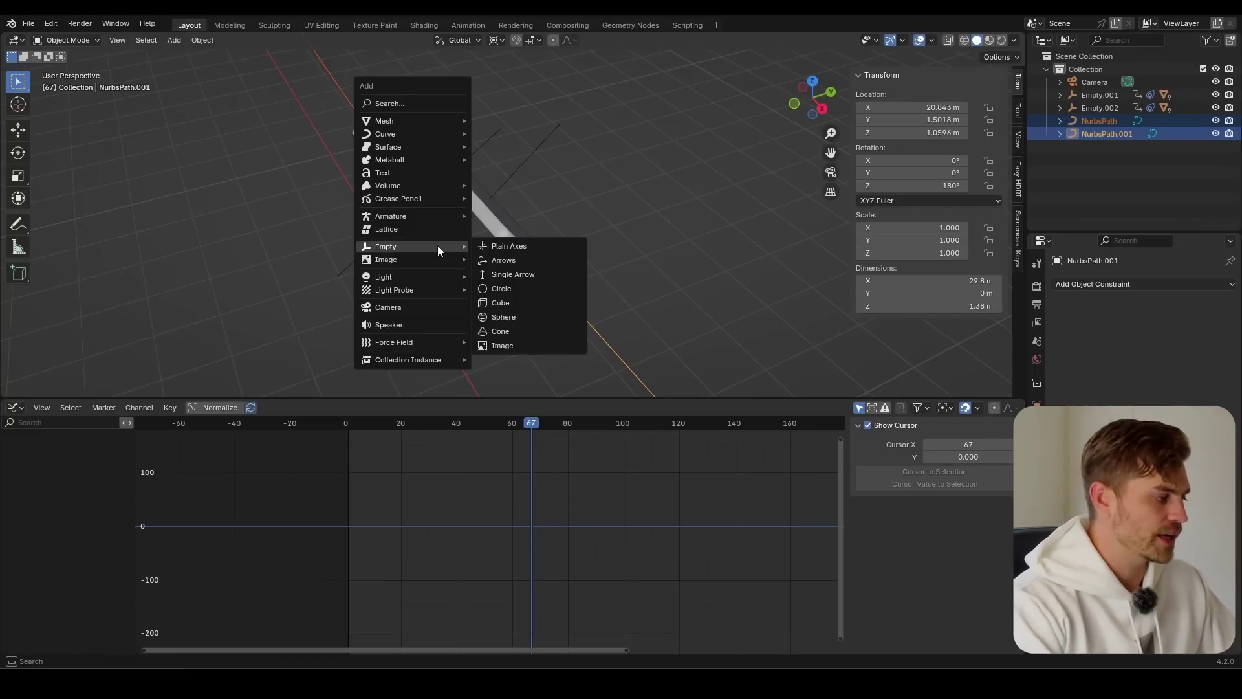
left_click(519, 316)
- Select both paths with the sphere empty as the active object and parent the paths to it
middle_click_drag(494, 265, 499, 229)
left_click(681, 272)
middle_click_drag(681, 272, 542, 317)
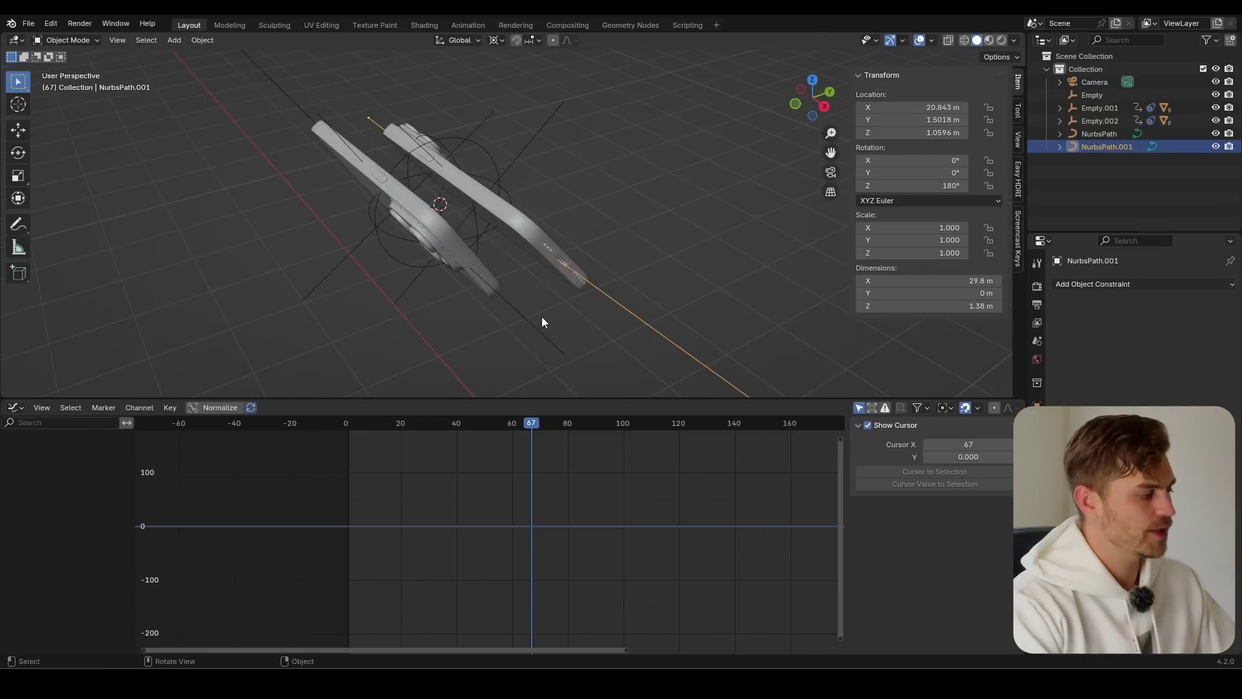
left_click(530, 320, "shift")
left_click(487, 150, "shift")
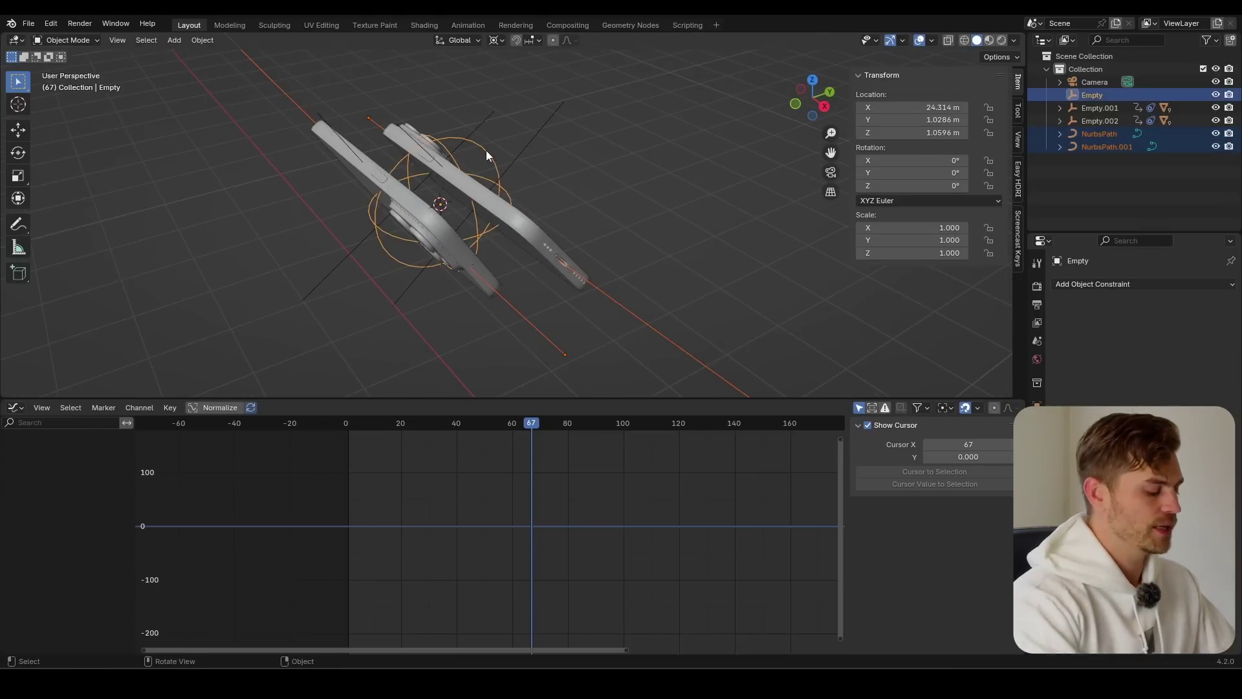
key("ctrl+p")
left_click(485, 151)
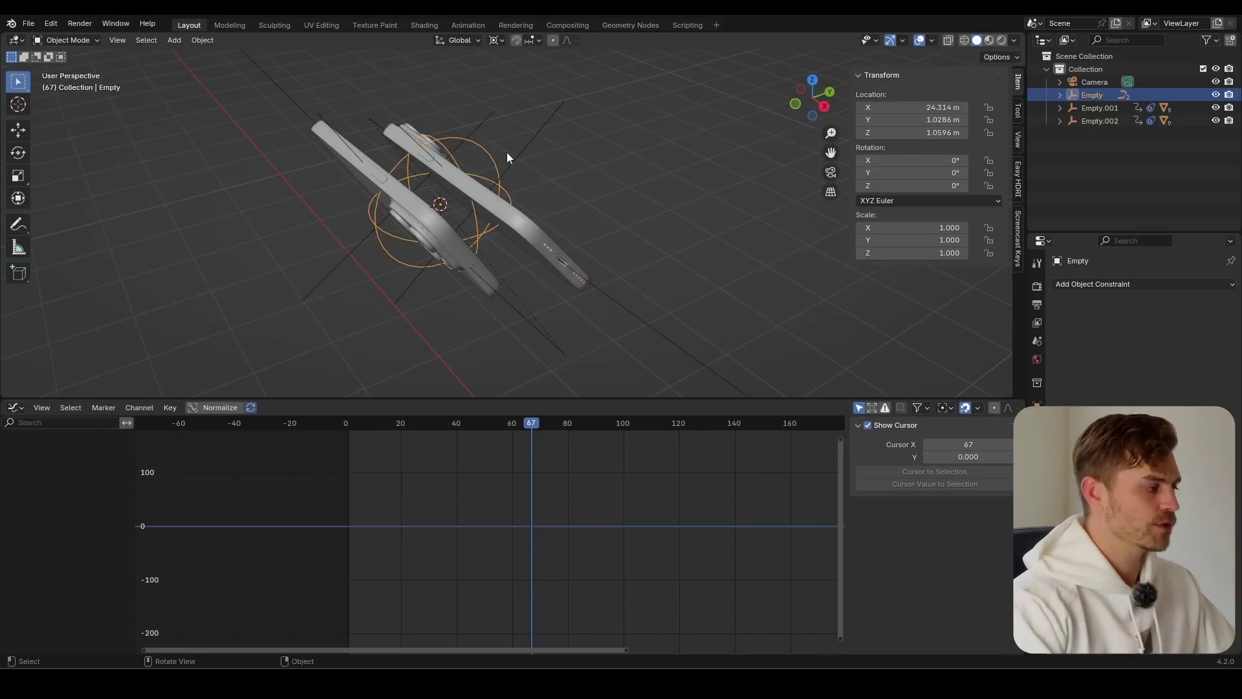
- Try rotating the sphere empty around the global X axis to test the parented phones
key("r")
key("x")
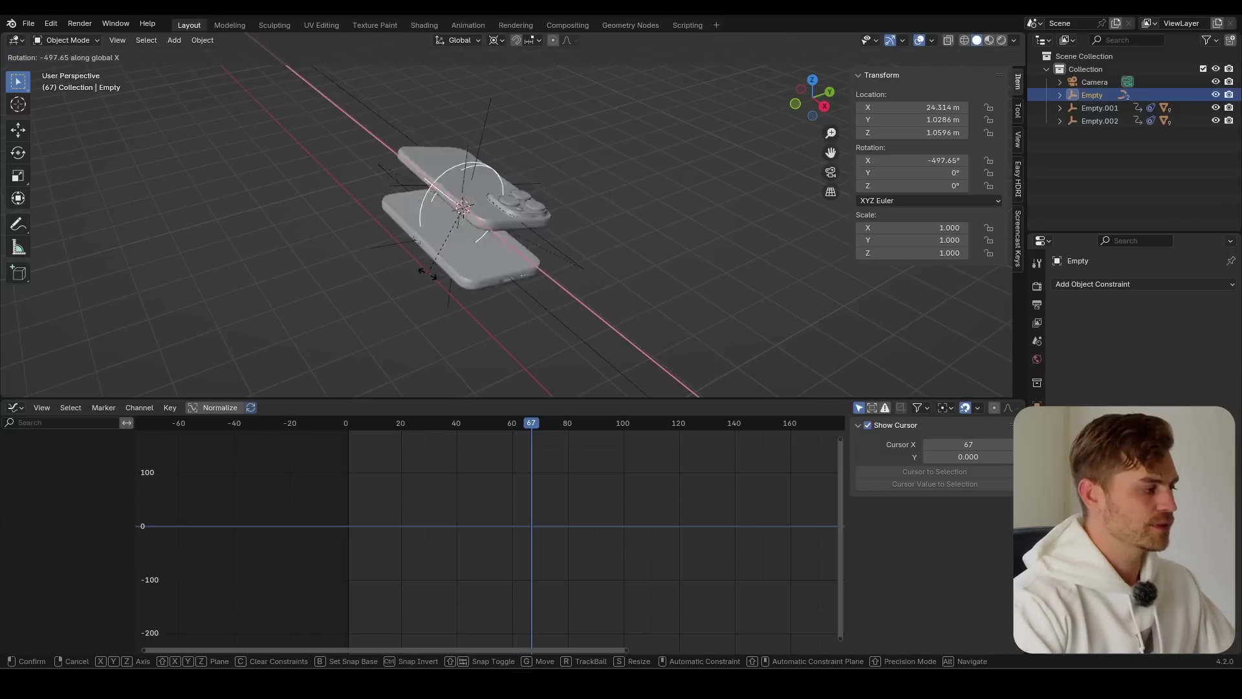
right_click(530, 189)
- Go to frame 31 and insert a keyframe for the sphere empty in its unrotated state
scroll(432, 182, "down", 1)
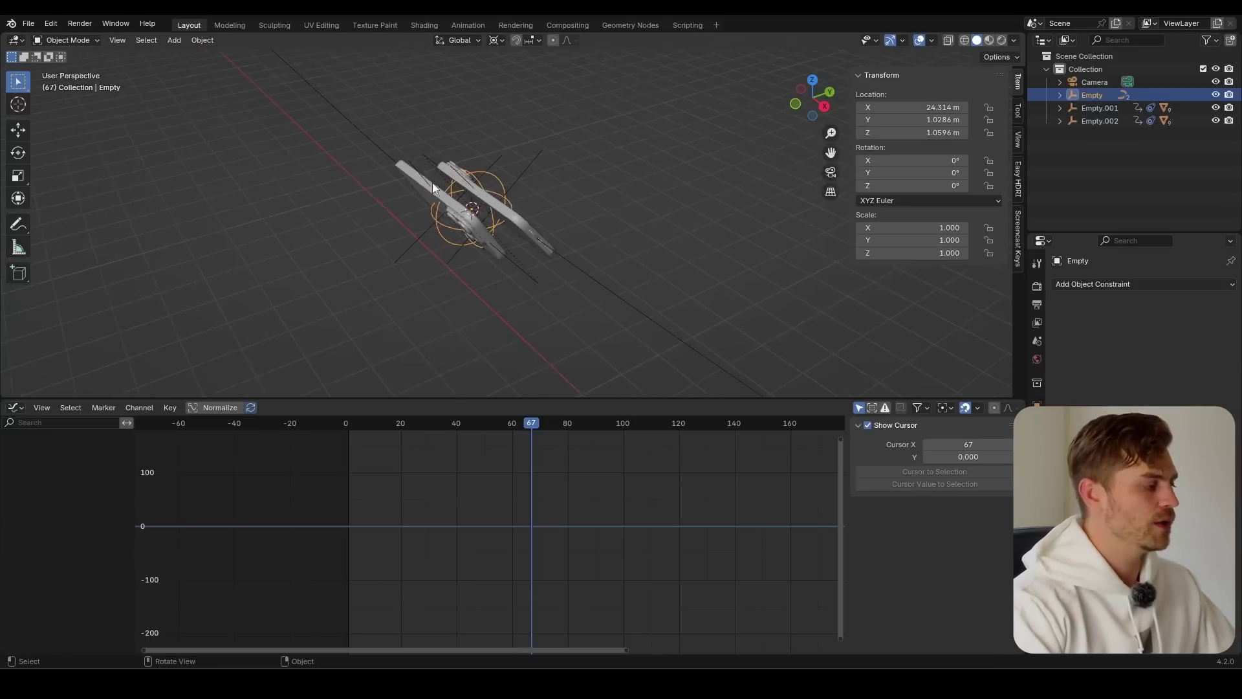
middle_click_drag(432, 183, 523, 246)
left_click(484, 425)
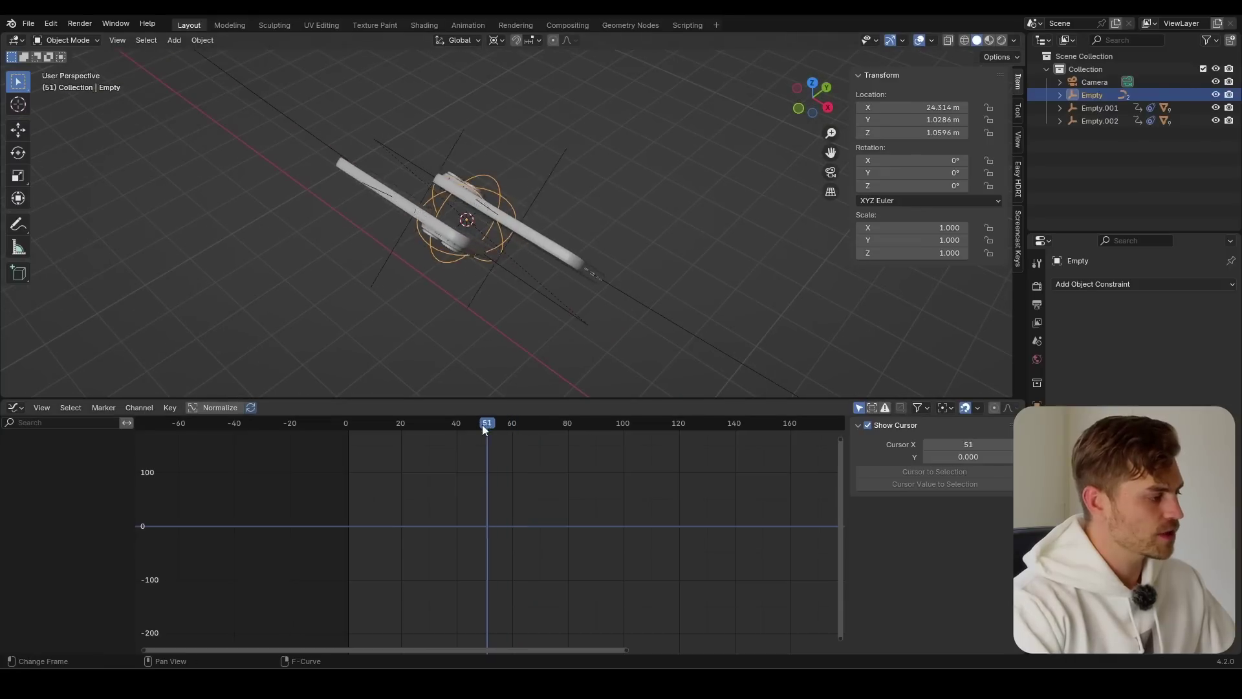
left_click_drag(482, 424, 432, 435)
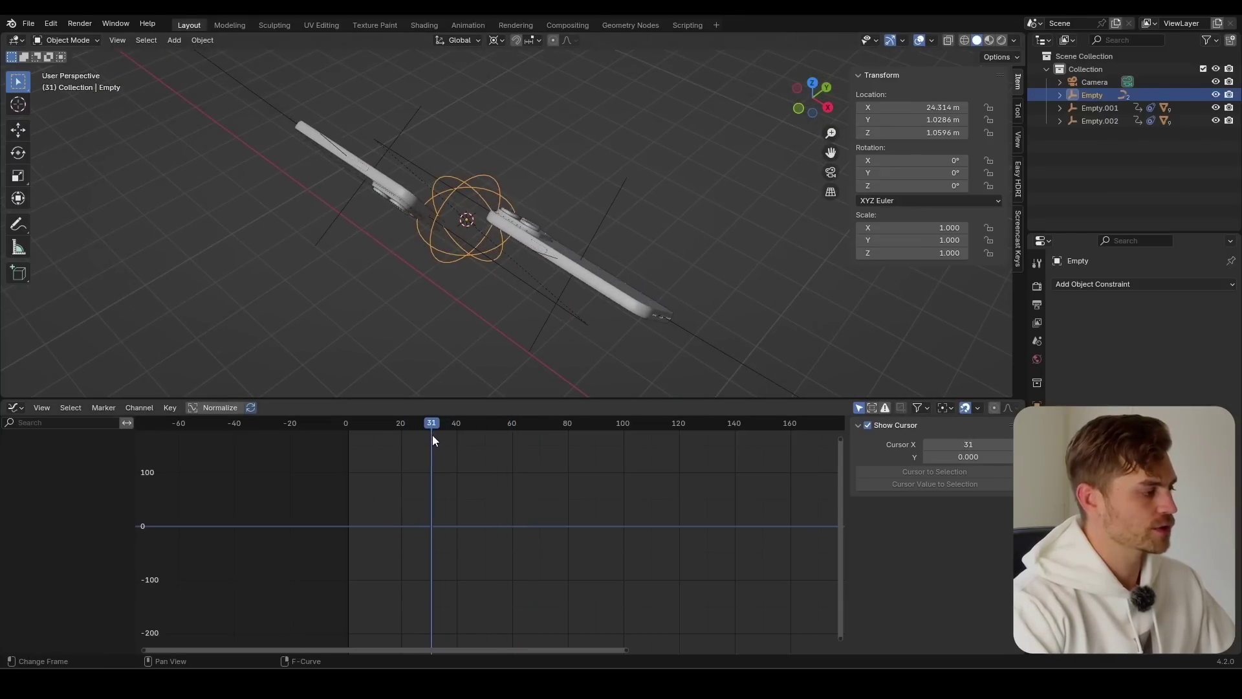
middle_click_drag(488, 309, 605, 268)
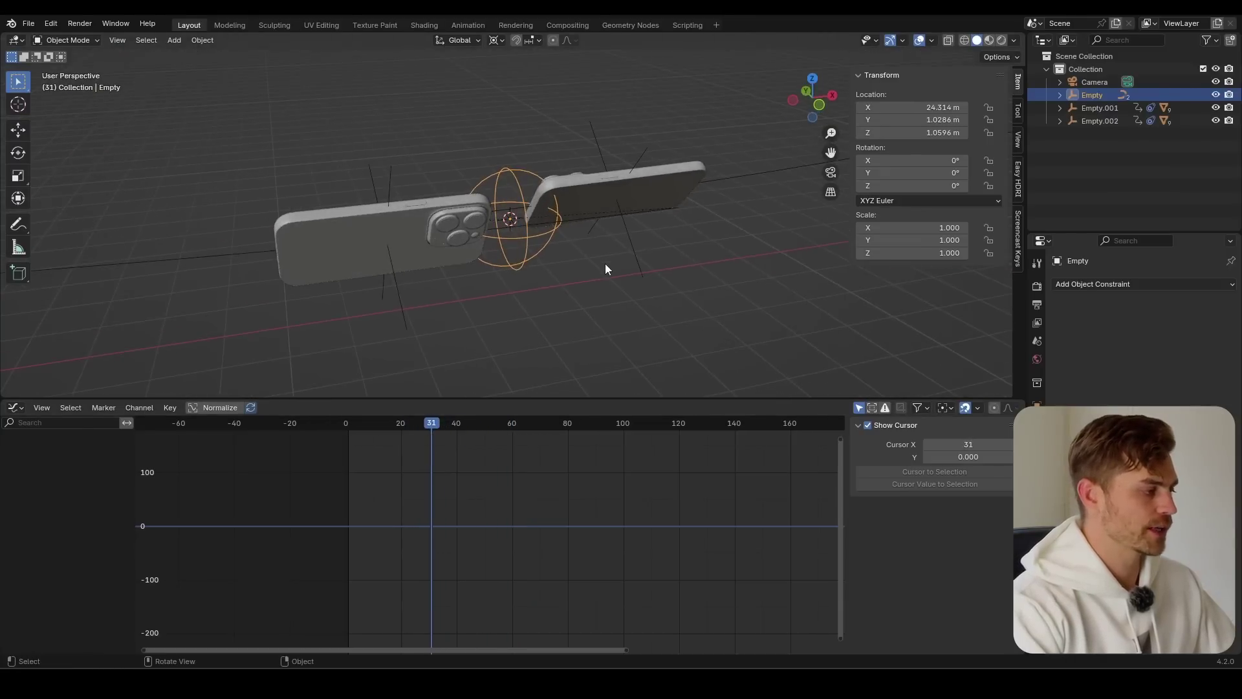
key("i")
- At frame 82, rotate the sphere empty around the global X axis to about -207° and keyframe it
left_click(495, 425)
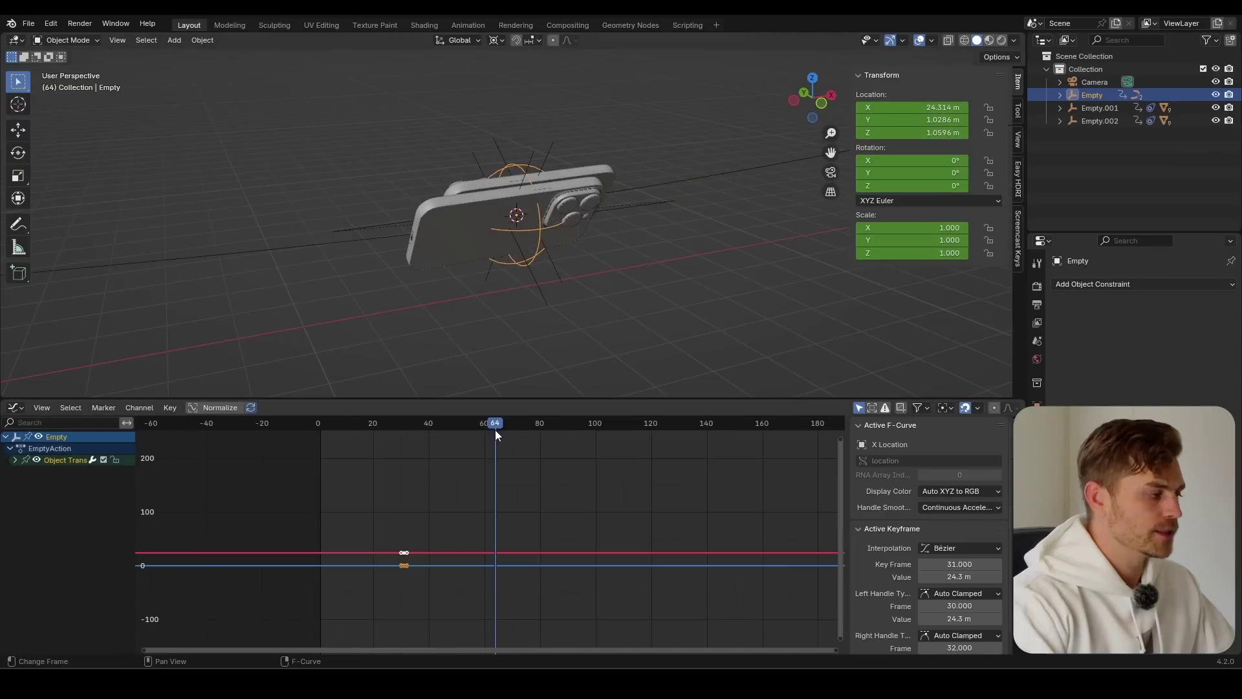
left_click_drag(495, 430, 546, 440)
key("r")
key("x")
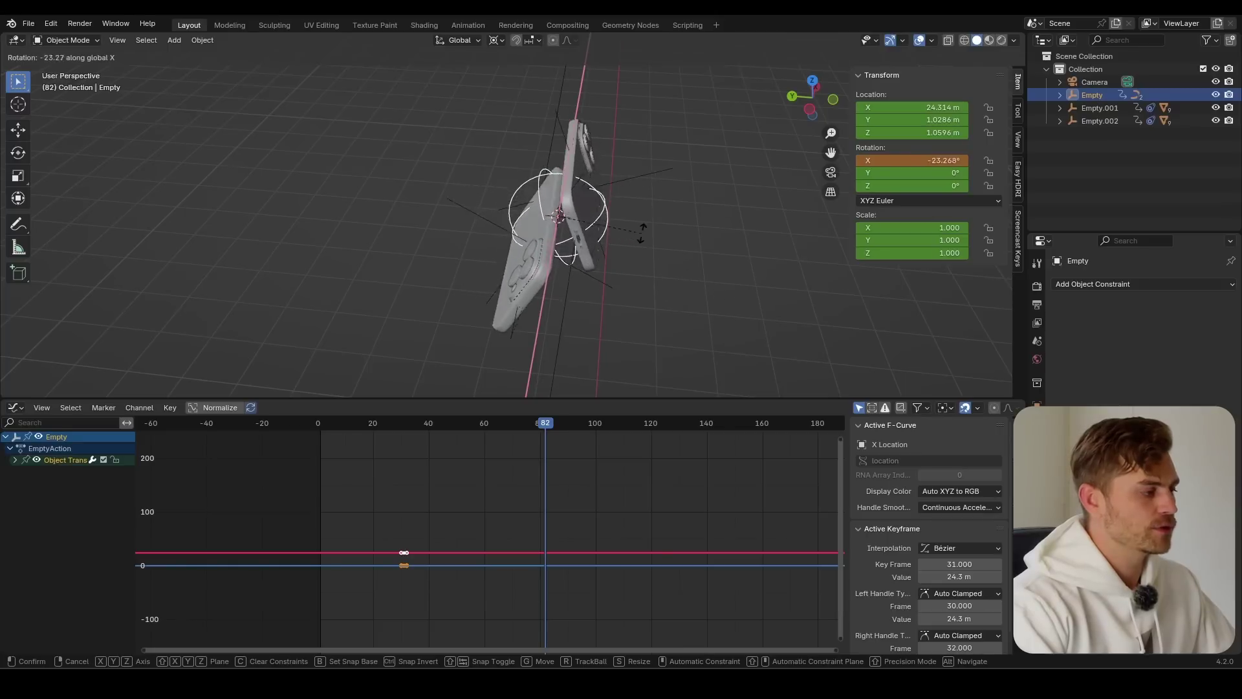
left_click(524, 218)
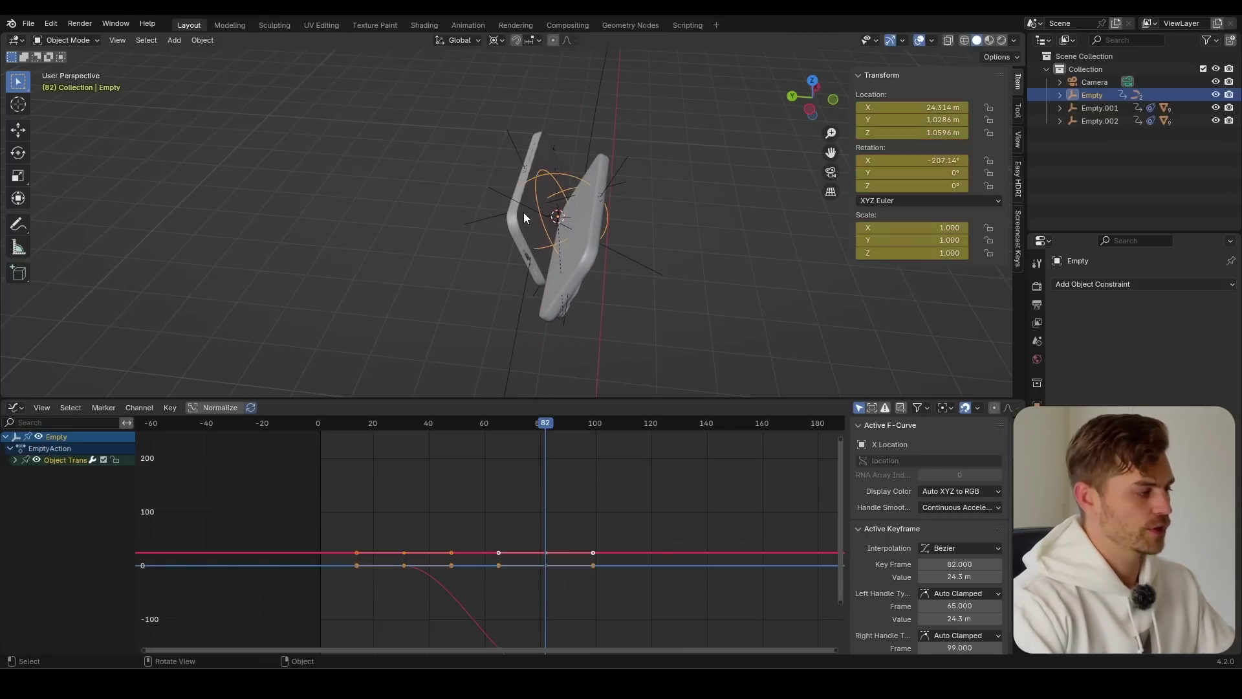
- At frame 103, rotate the sphere empty further around the global X axis, keyframe it and scrub back to review the motion
left_click_drag(572, 425, 604, 426)
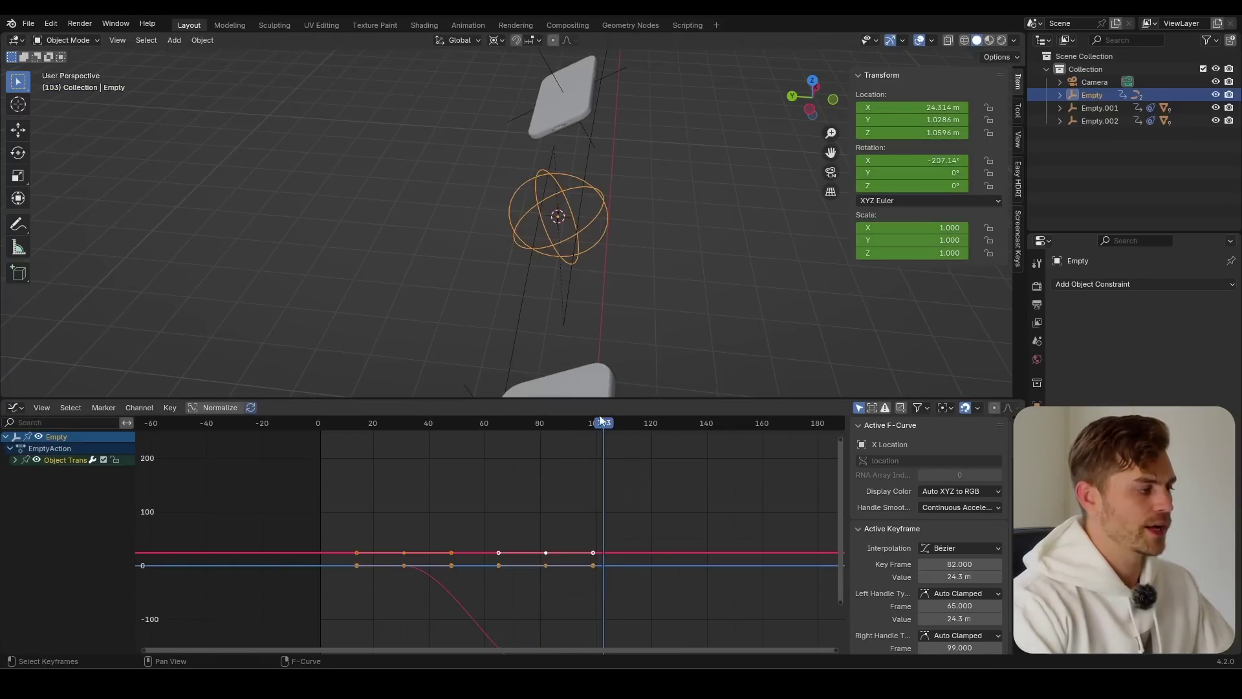
key("r")
key("x")
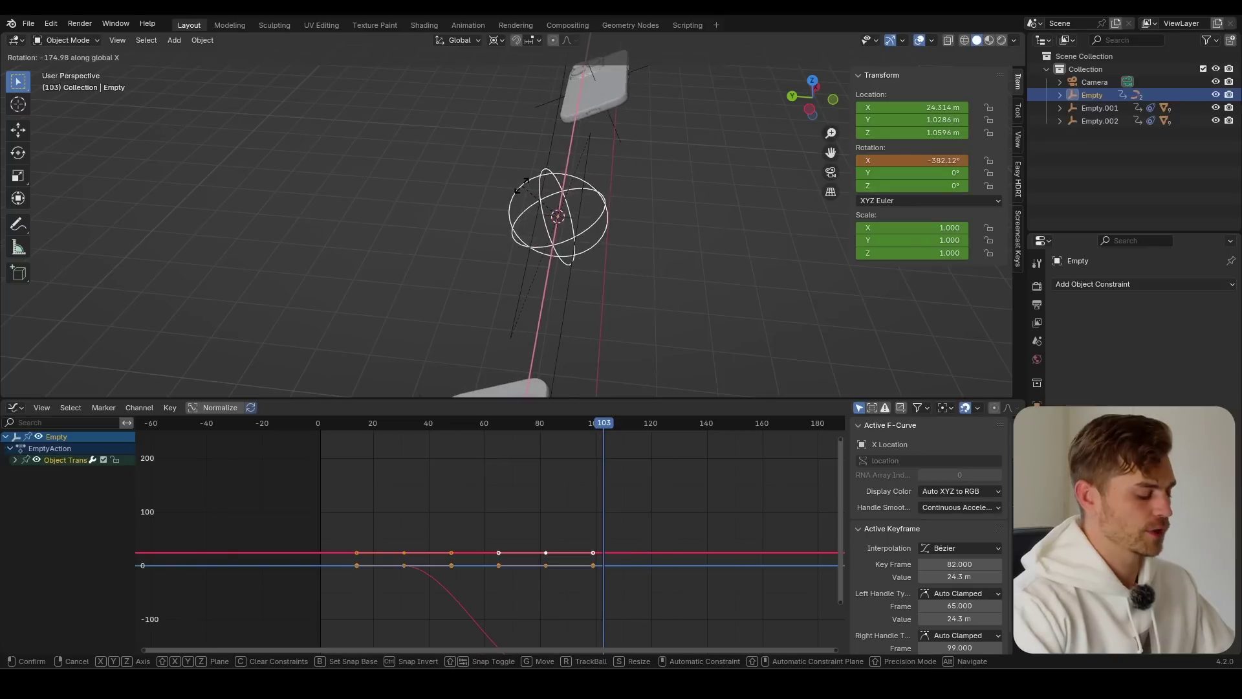
left_click(540, 249)
left_click_drag(601, 427, 459, 425)
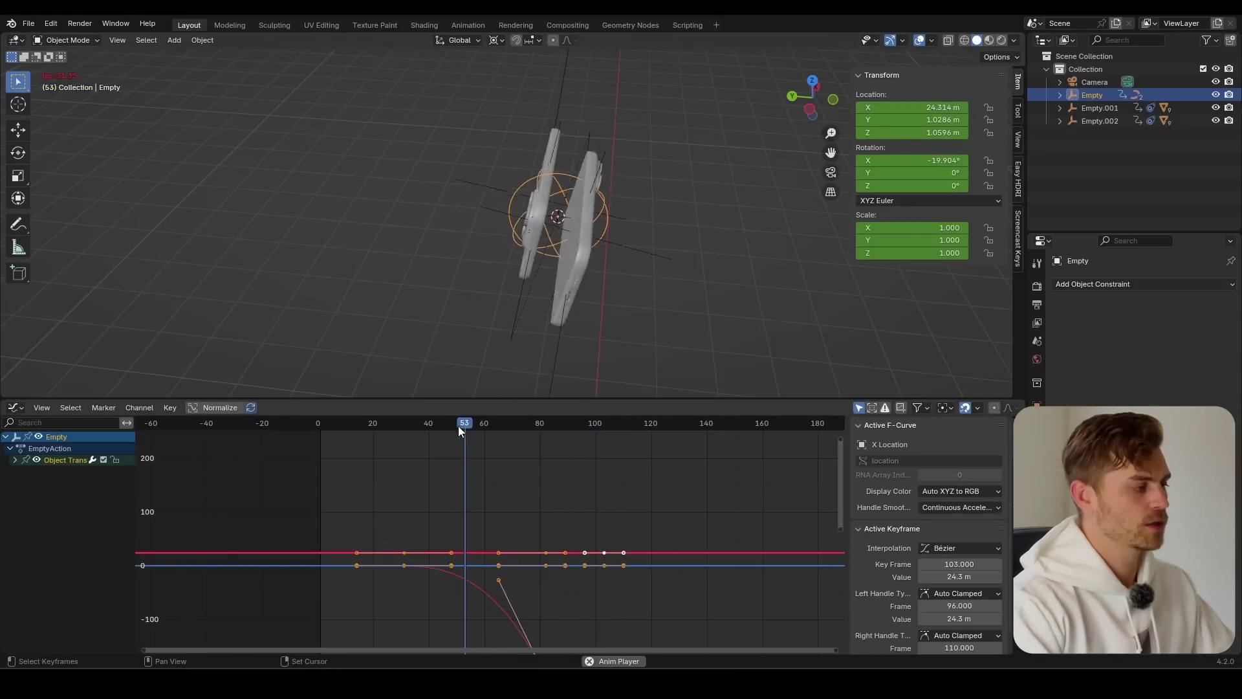
- Play the spin animation and view the two phones from another angle
key("space")
key("space")
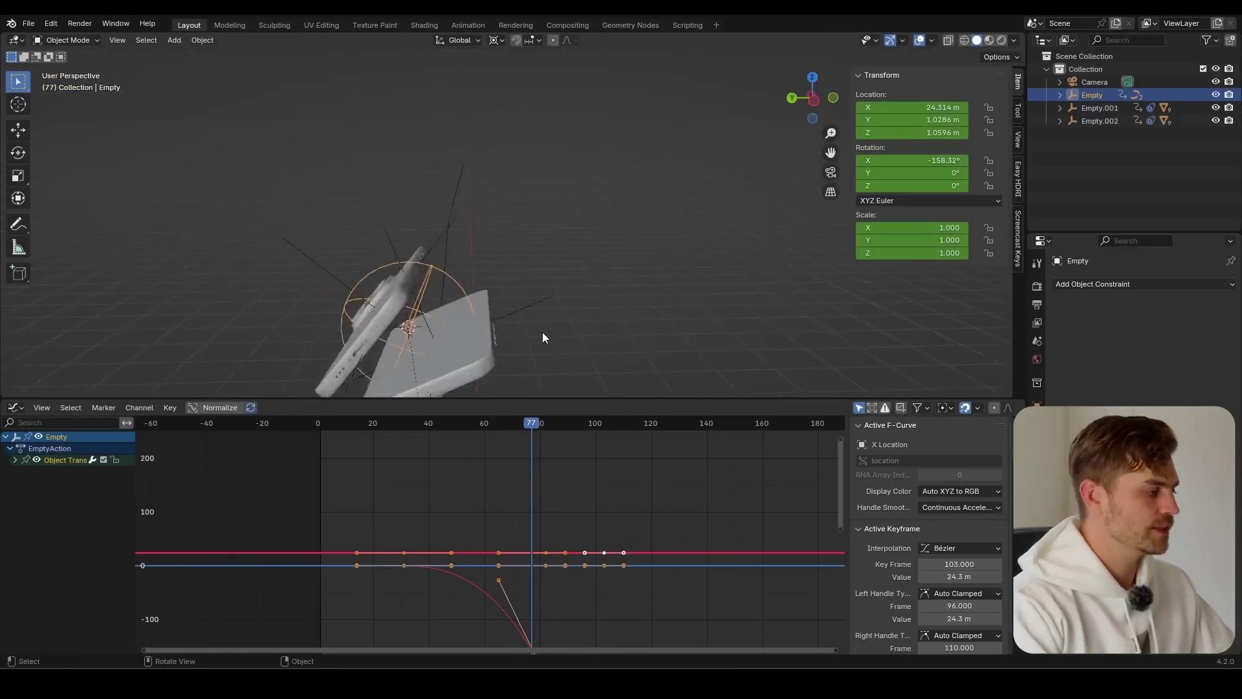
middle_click_drag(542, 332, 674, 272, "shift")
- Select Empty.002 and raise its Y rotation keyframe at frame 103 to about 111° in the graph
left_click(534, 119)
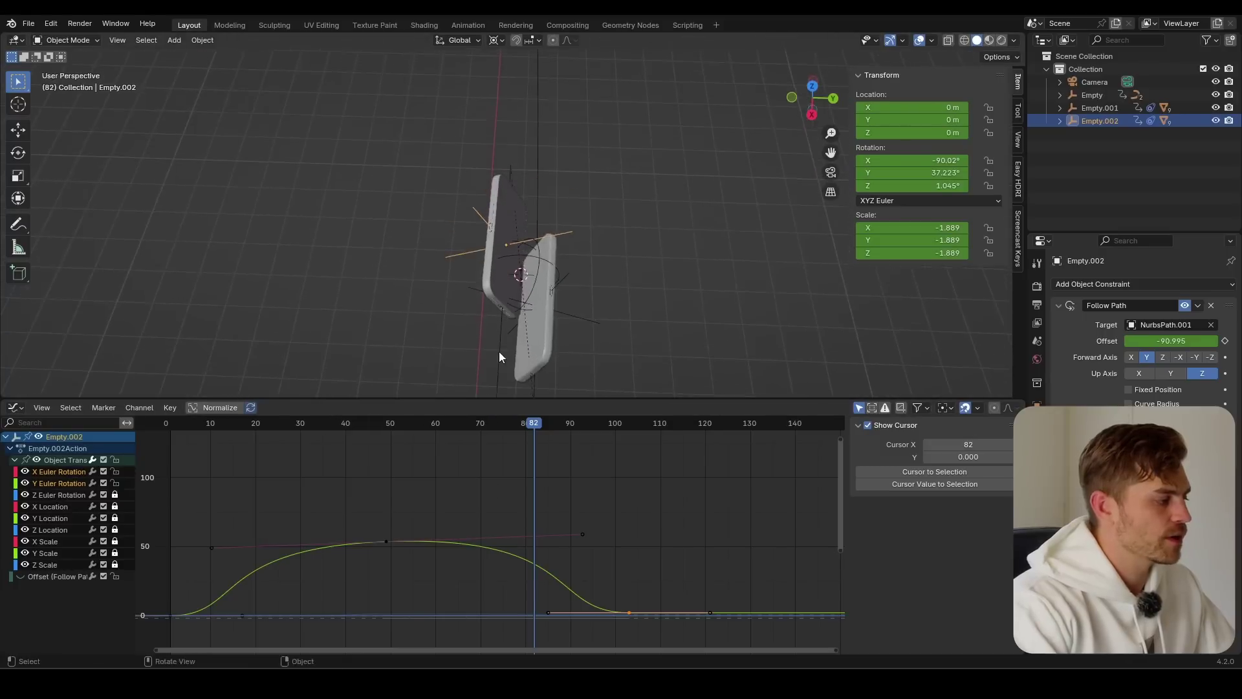
scroll(566, 290, "up", 3)
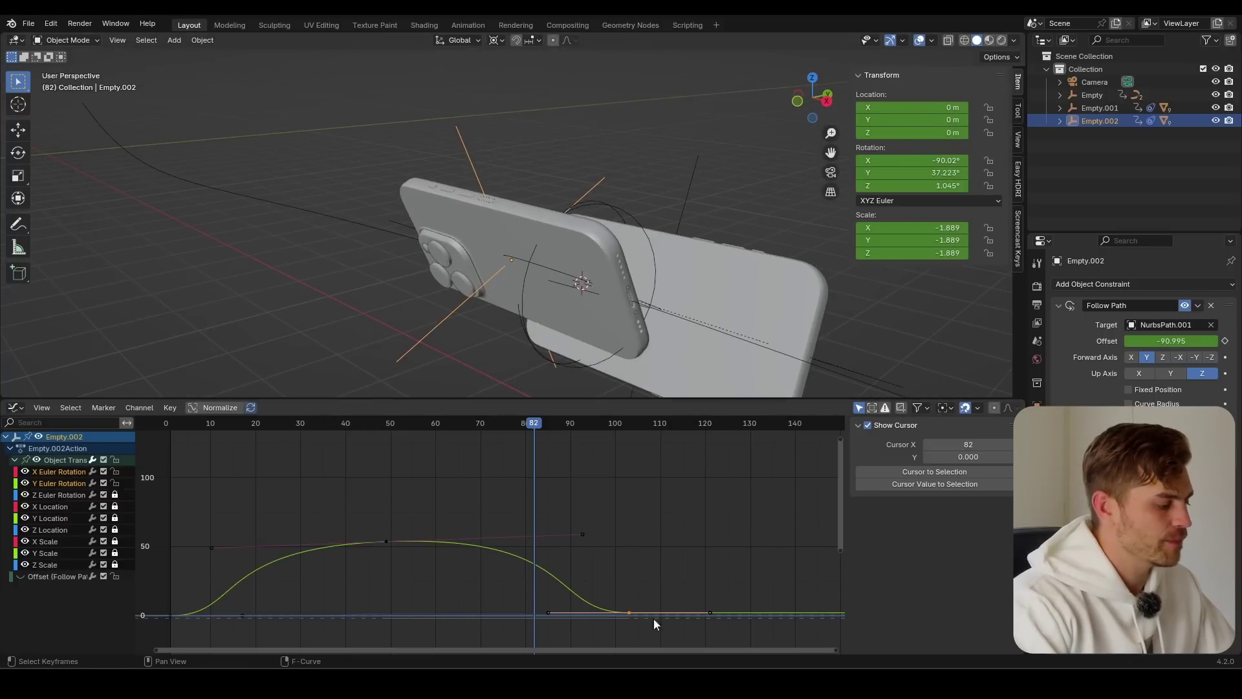
mouse_move(505, 429)
left_mouse_down()
mouse_move(550, 425)
mouse_move(488, 425)
left_mouse_up()
key("g")
key("y")
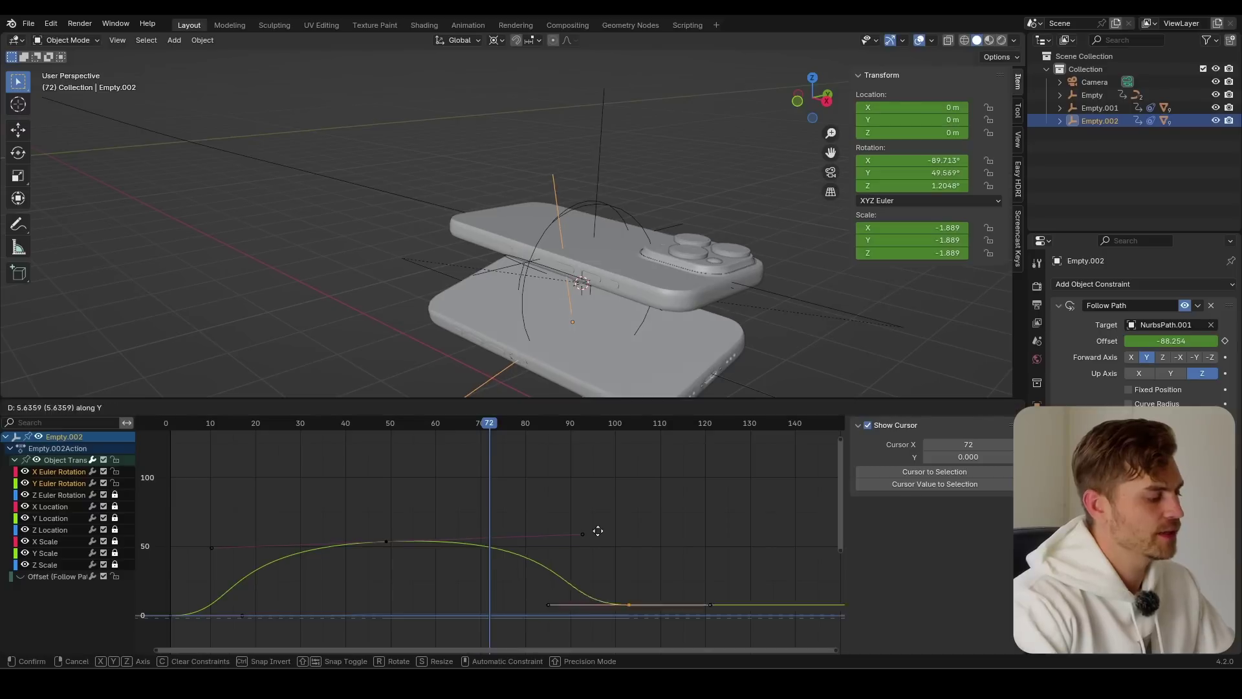
left_click(598, 640)
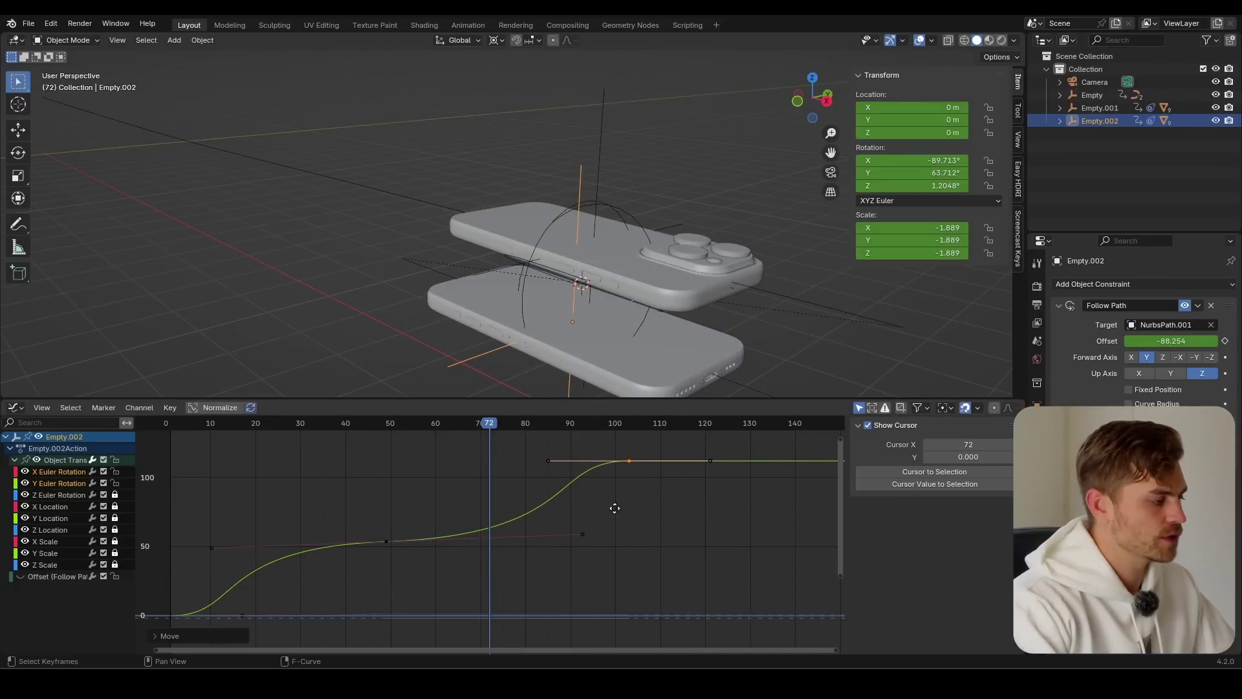
middle_click_drag(615, 509, 606, 500)
- Review the phones' glide and rotation from several frames and viewing angles, and save the file
middle_click_drag(678, 325, 613, 297)
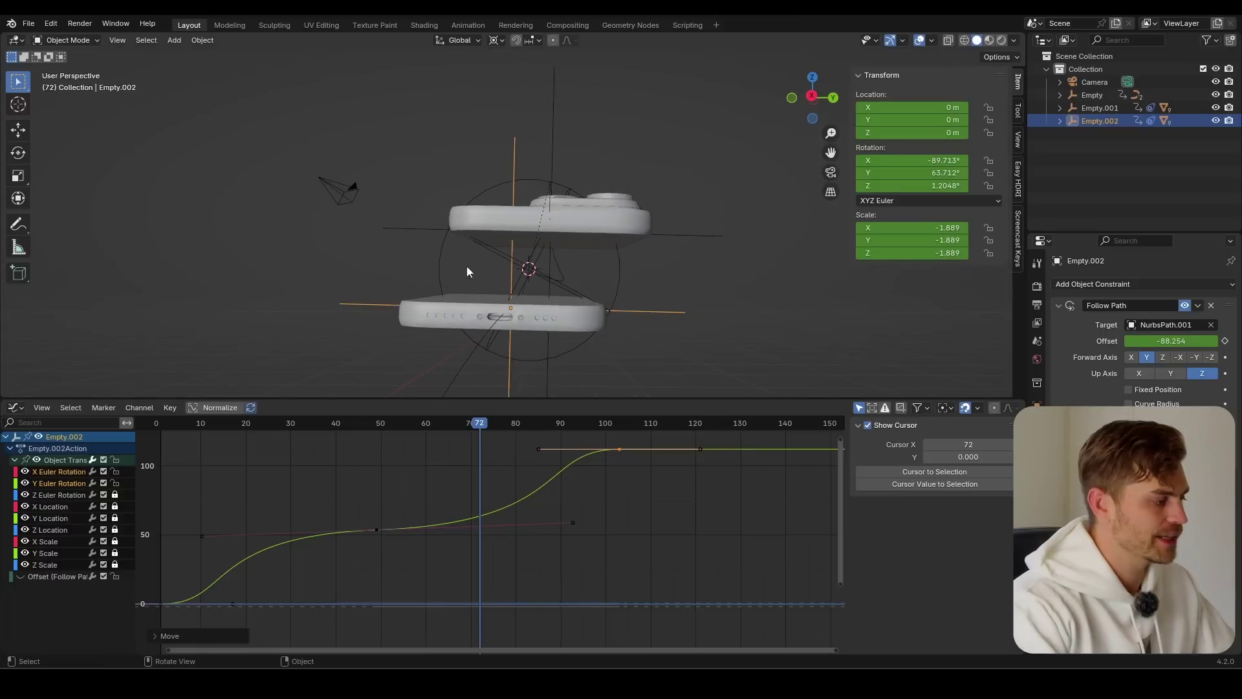
key("space")
key("space")
left_click(370, 427)
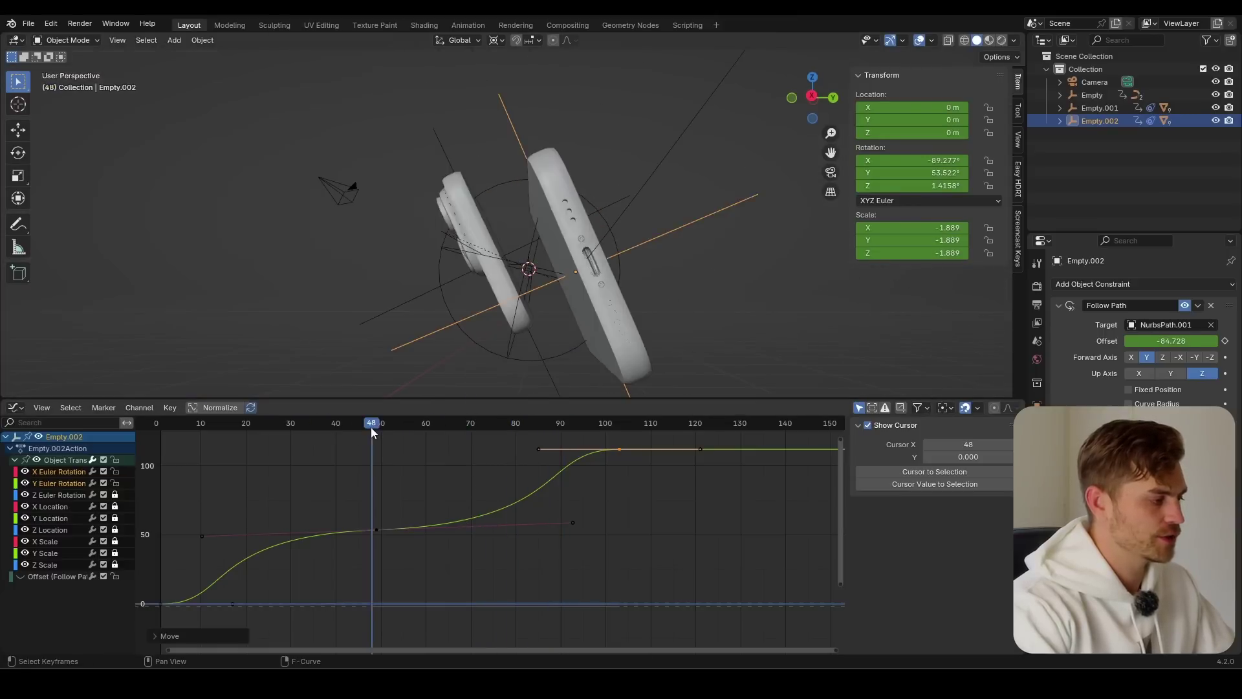
key("space")
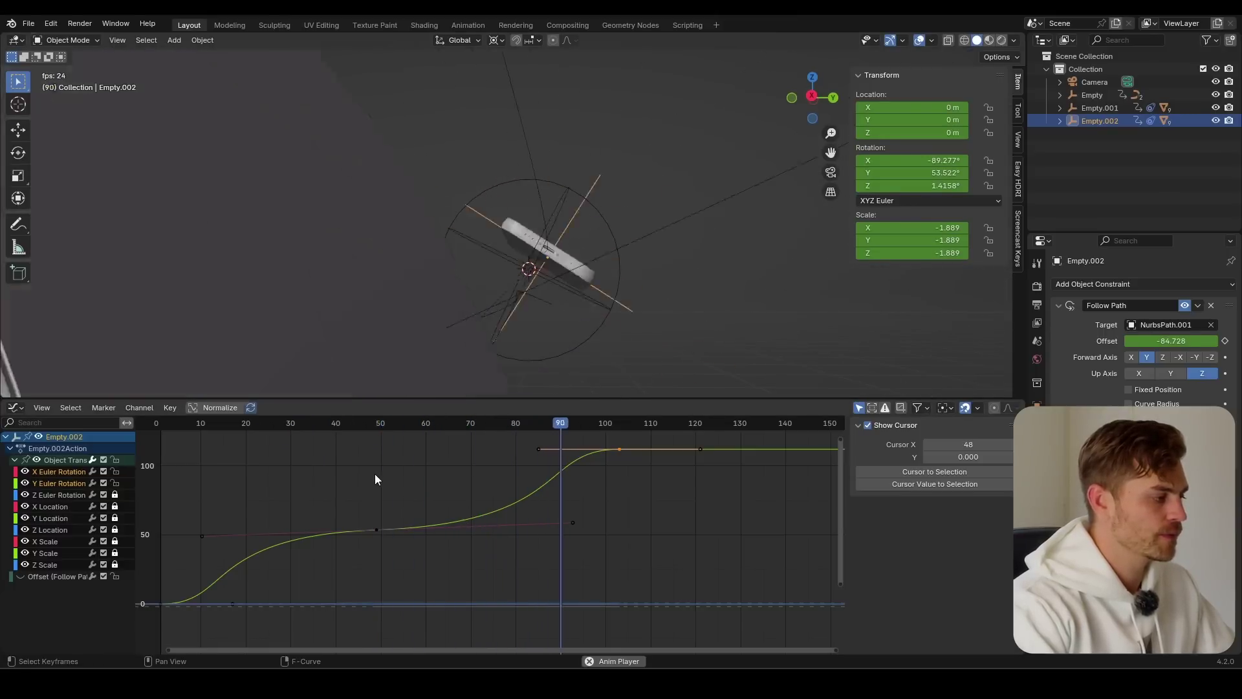
key("space")
middle_click_drag(502, 309, 653, 341)
scroll(654, 341, "down", 2)
left_click_drag(522, 424, 306, 432)
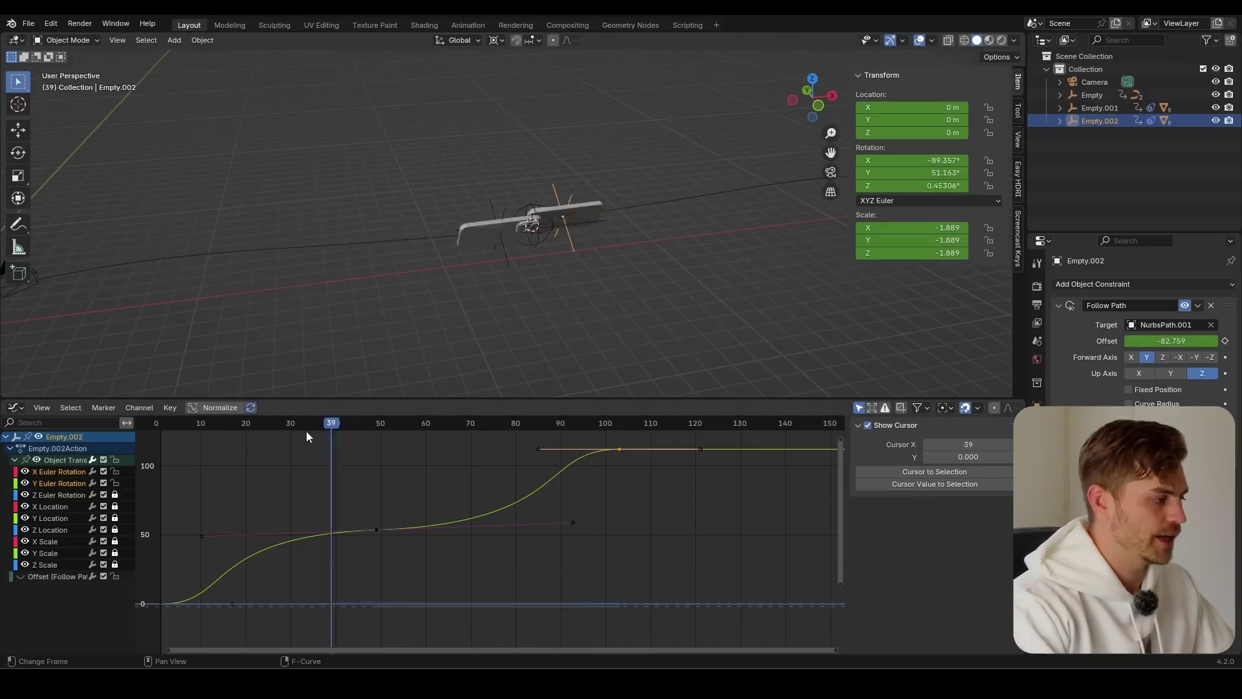
key("space")
left_click(207, 444)
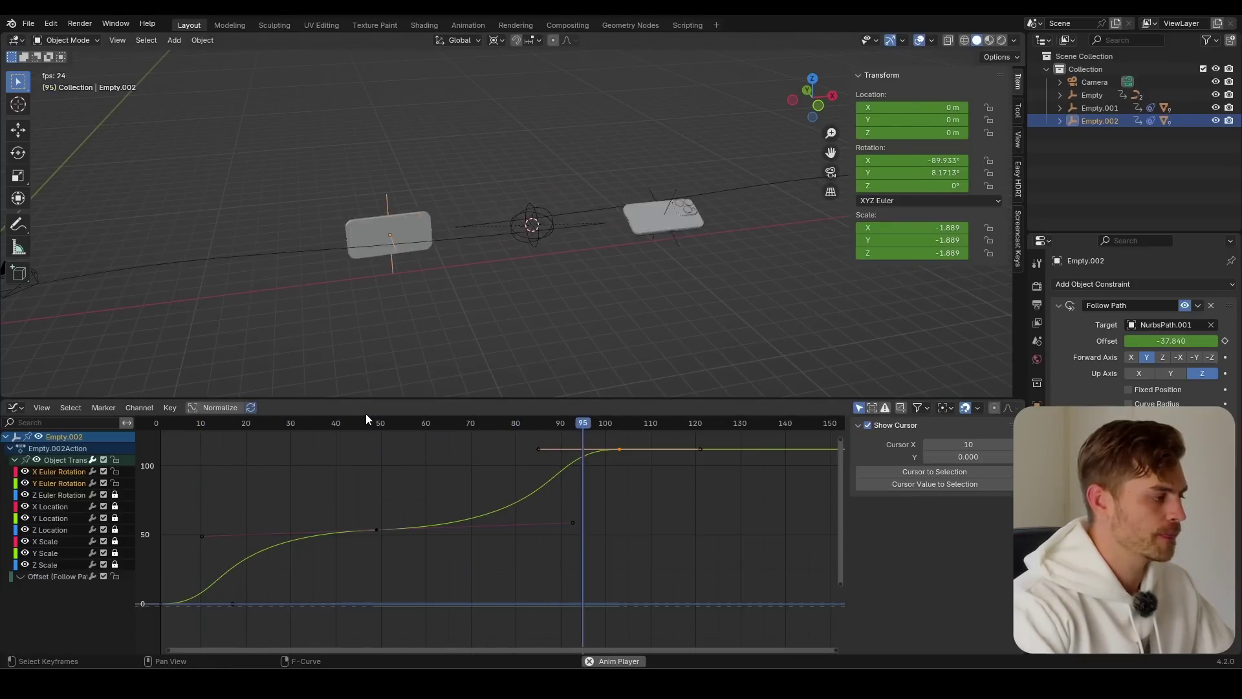
key("space")
key("ctrl+s")
- Select the sphere empty and lock all of its animation channels except X Euler Rotation
scroll(543, 265, "up", 2)
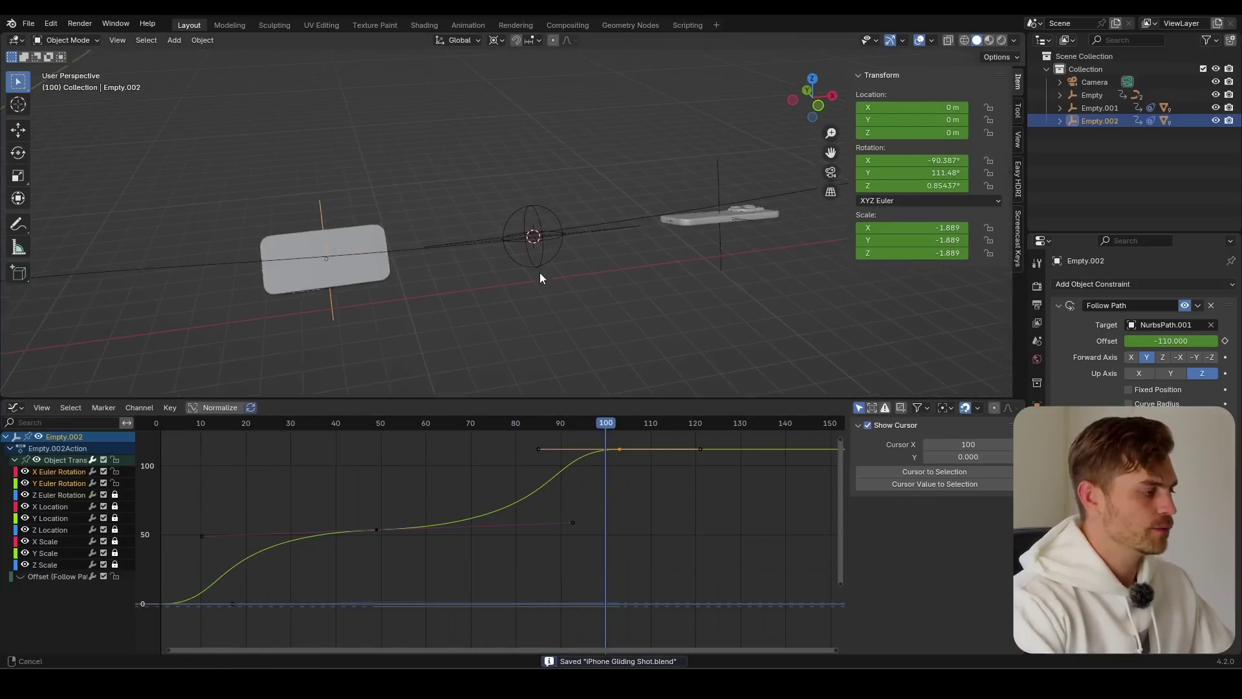
middle_click_drag(540, 273, 533, 315)
left_click_drag(457, 421, 383, 445)
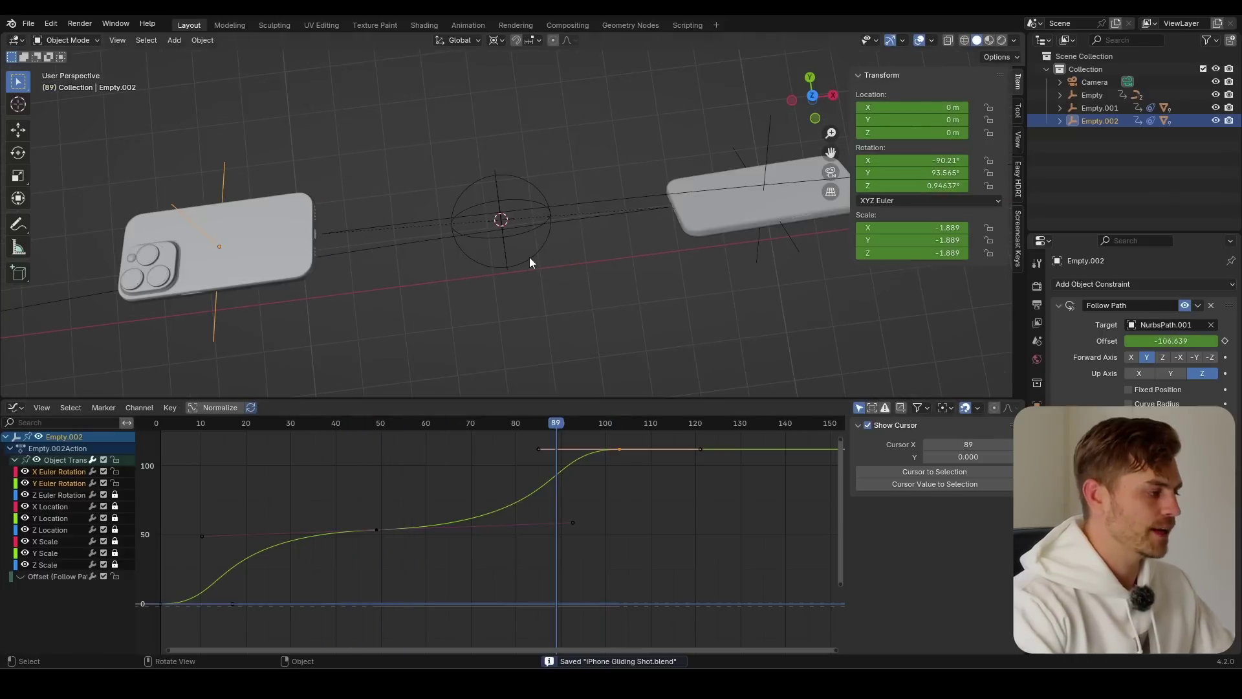
left_click(530, 257)
left_click(261, 492)
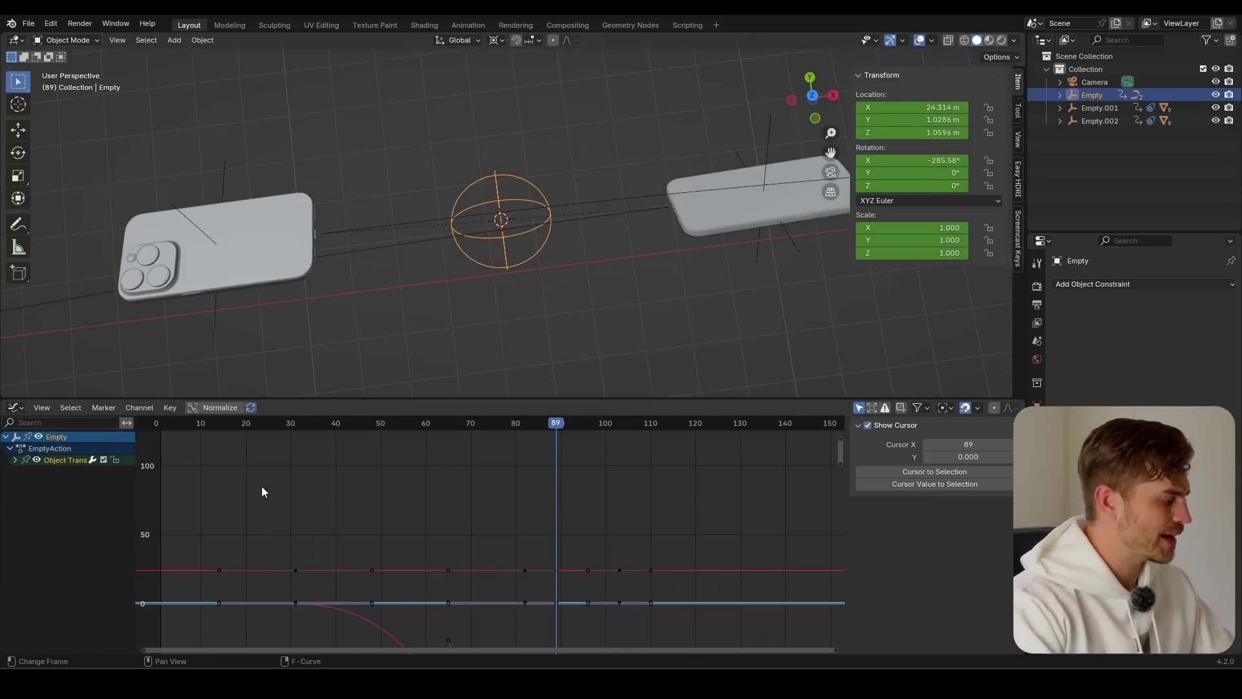
left_click(14, 459)
scroll(498, 324, "down", 3)
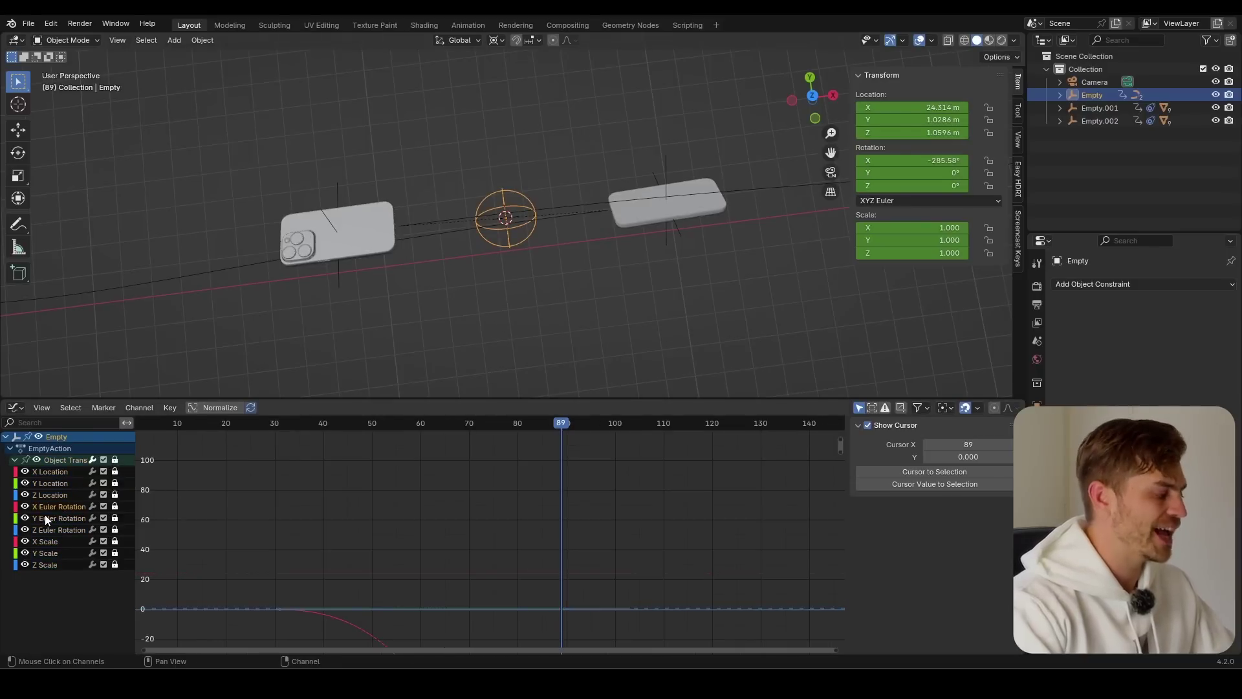
left_click(115, 507)
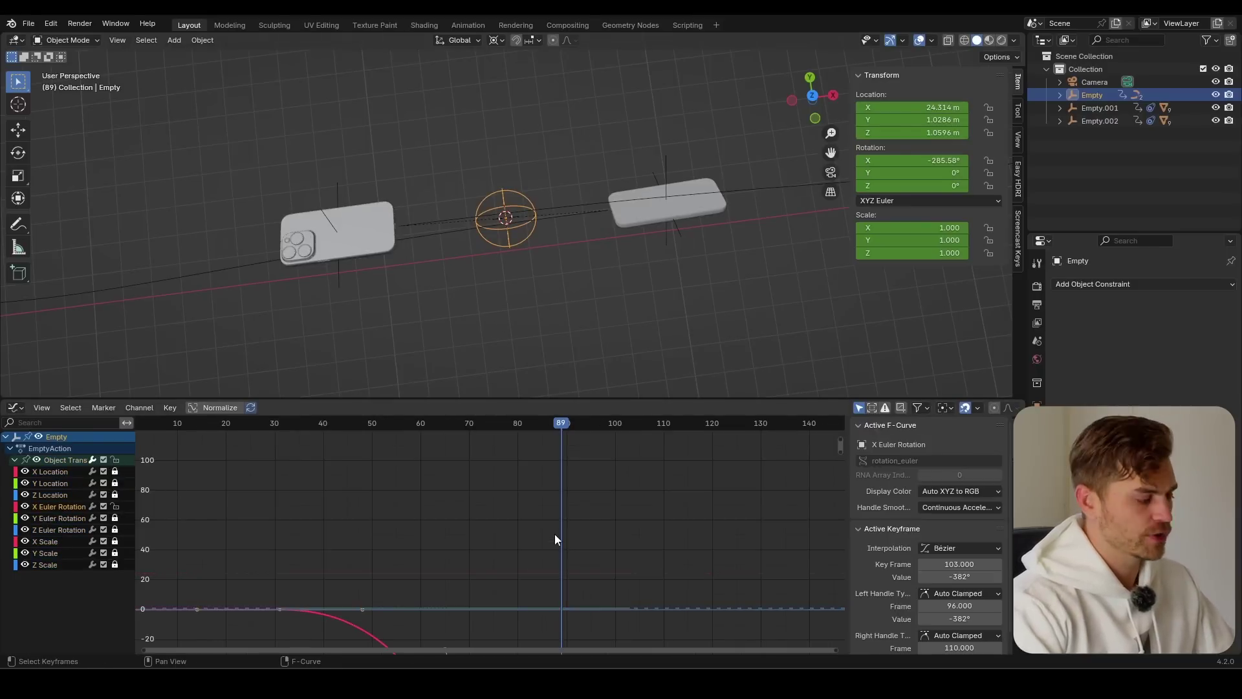
- Move the right handle of the sphere empty's frame 31 X rotation keyframe 15 frames later along the time axis
key("Home")
scroll(553, 534, "down", 3)
middle_click_drag(607, 507, 469, 499)
left_click(469, 499)
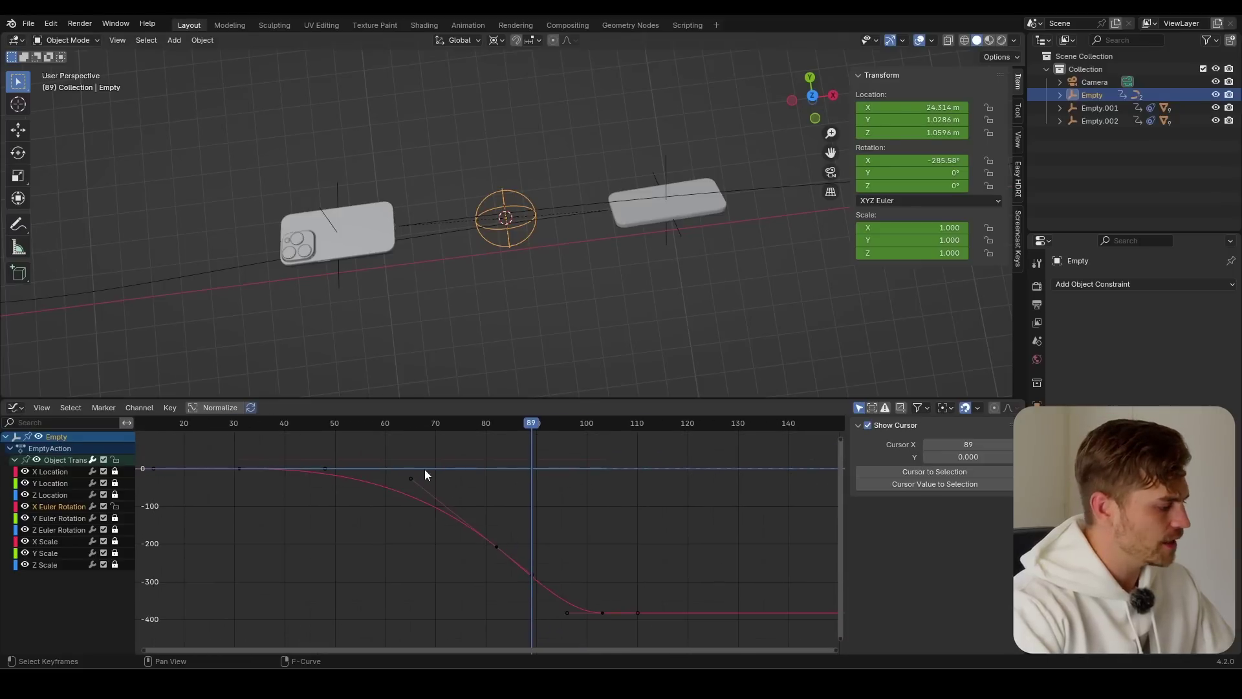
left_click_drag(303, 479, 304, 480)
key("g")
key("x")
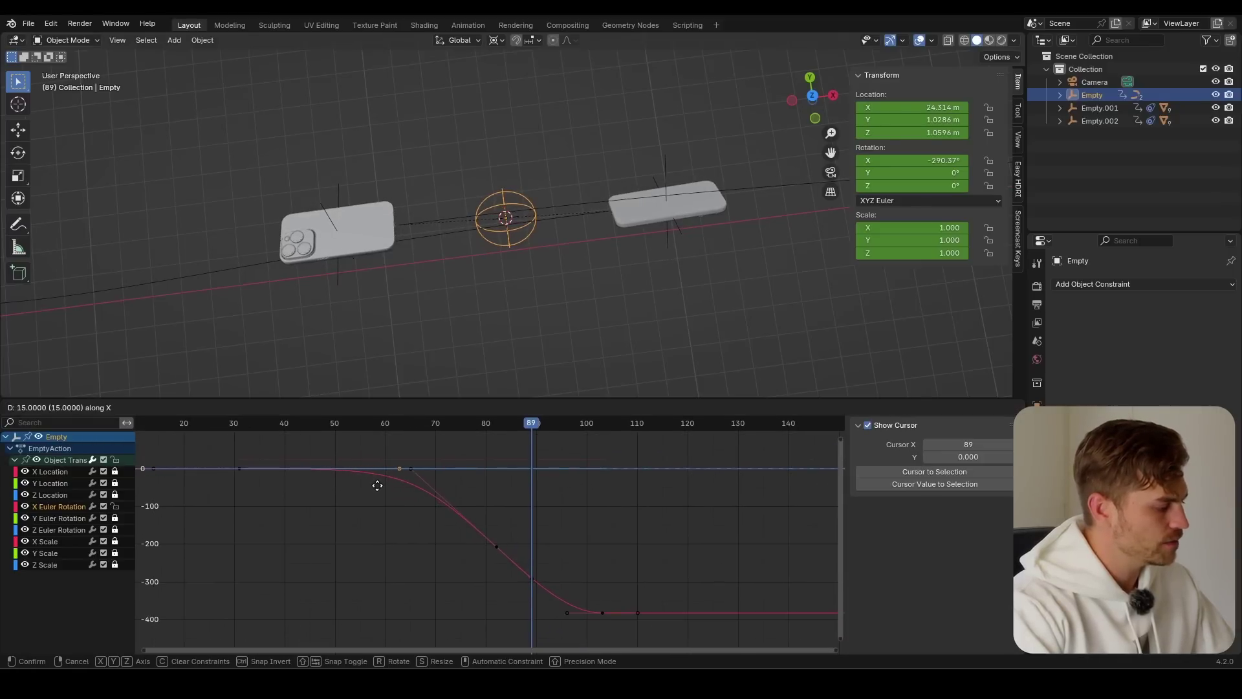
left_click(377, 486)
key("space")
key("Escape")
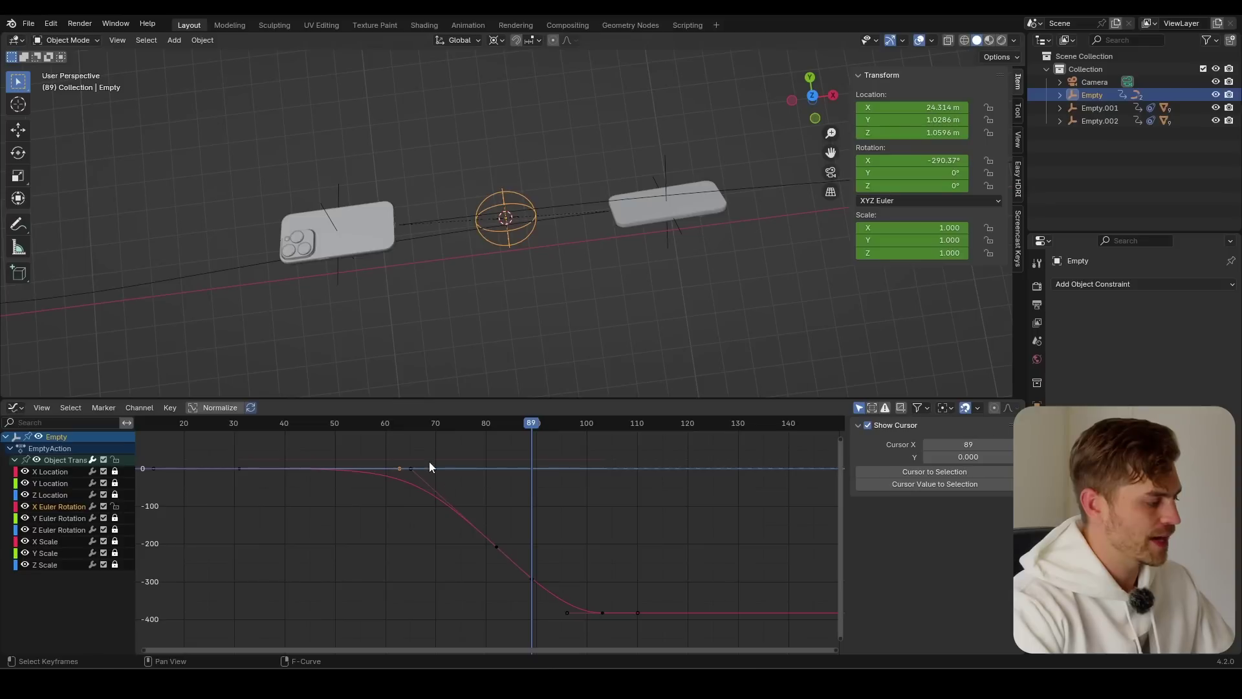
- Steepen the spin by moving the frame 82 keyframe's left handle to about frame 76, and review the motion
left_click_drag(410, 479, 464, 479)
key("space")
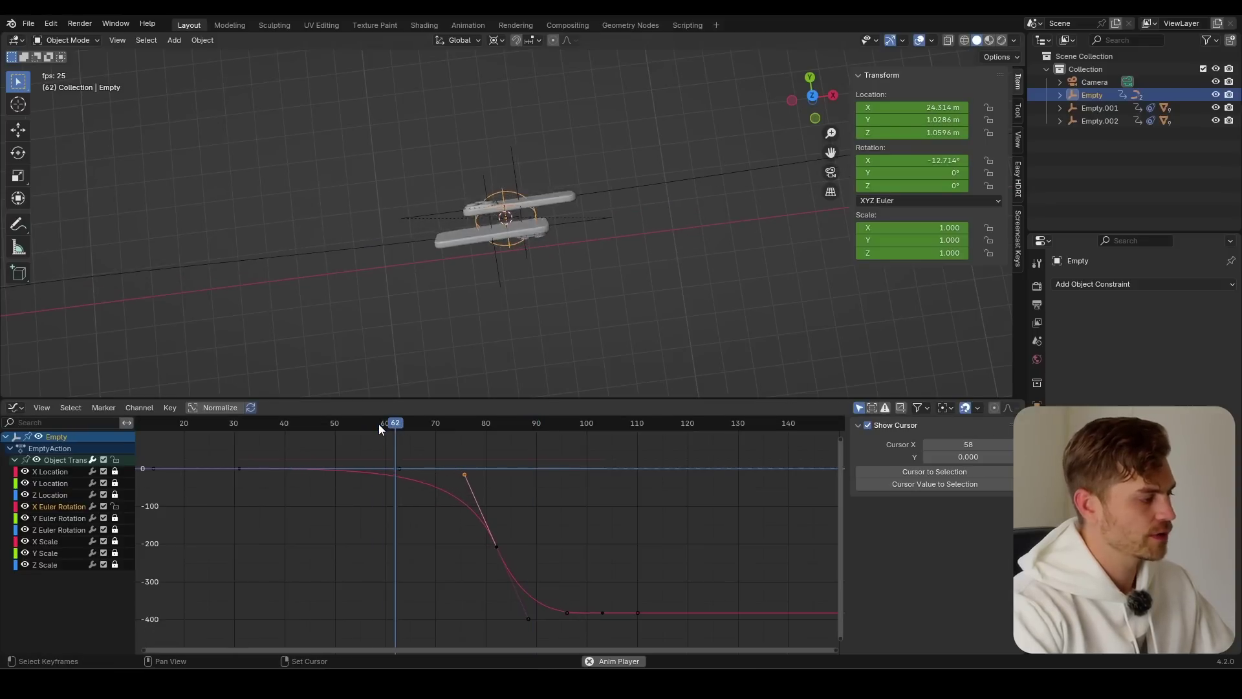
key("space")
left_click(433, 424)
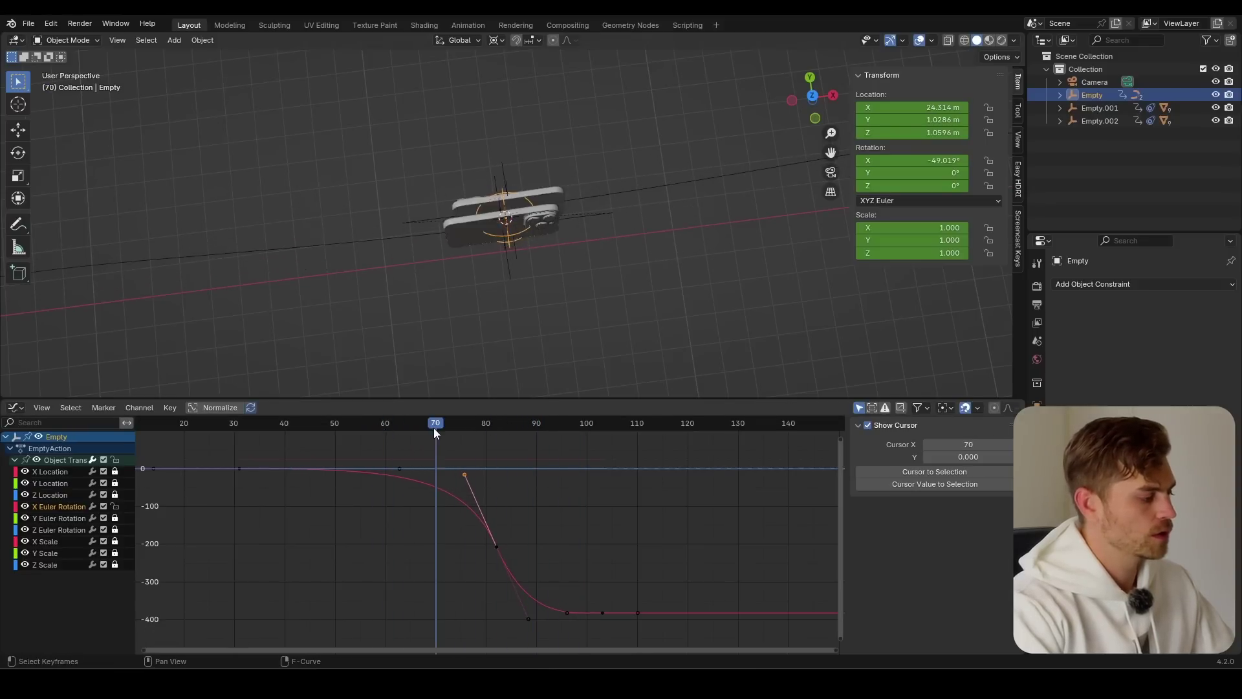
key("space")
key("space")
left_click(541, 522)
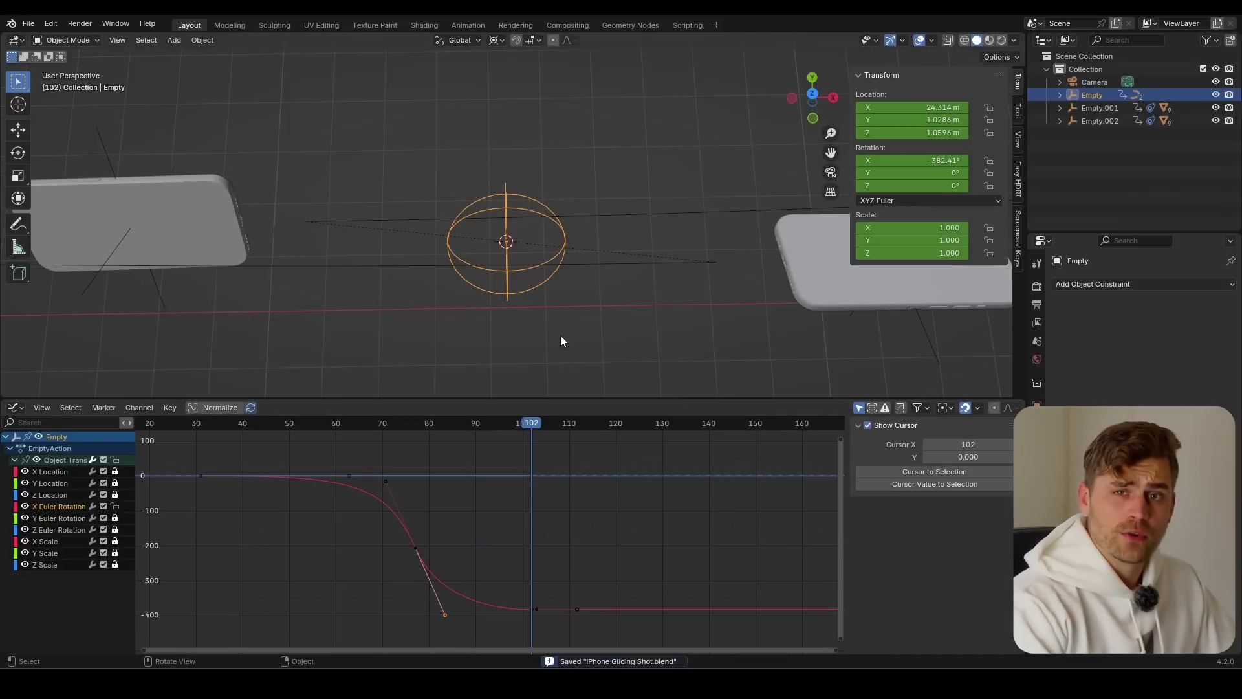
- Align the camera to the current view, centre it on the sphere empty and set its focal length to 80 mm
key("KP_0")
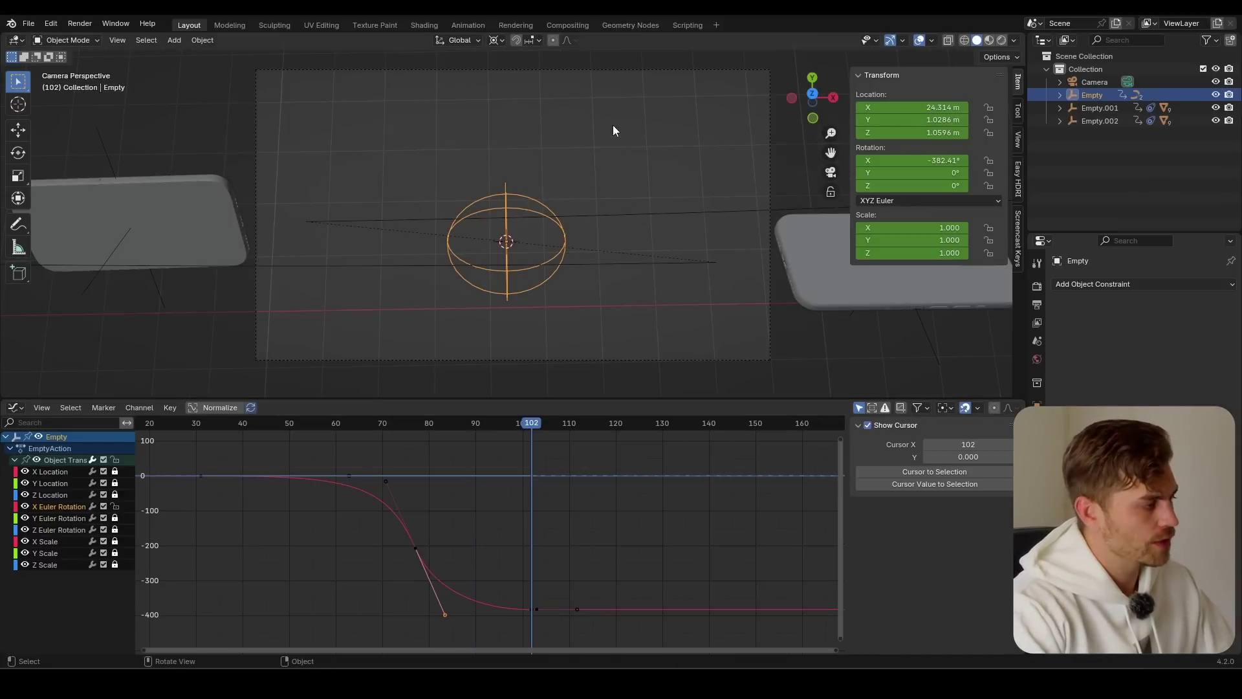
left_click_drag(612, 69, 611, 85)
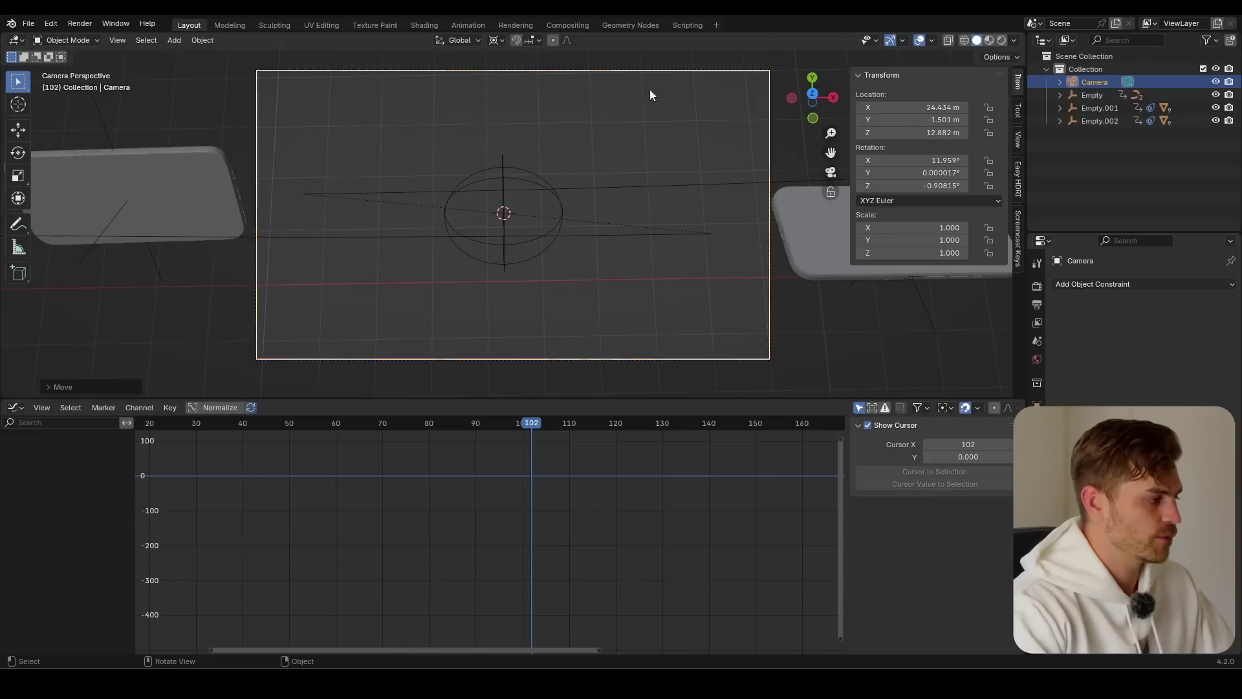
left_click(1037, 459)
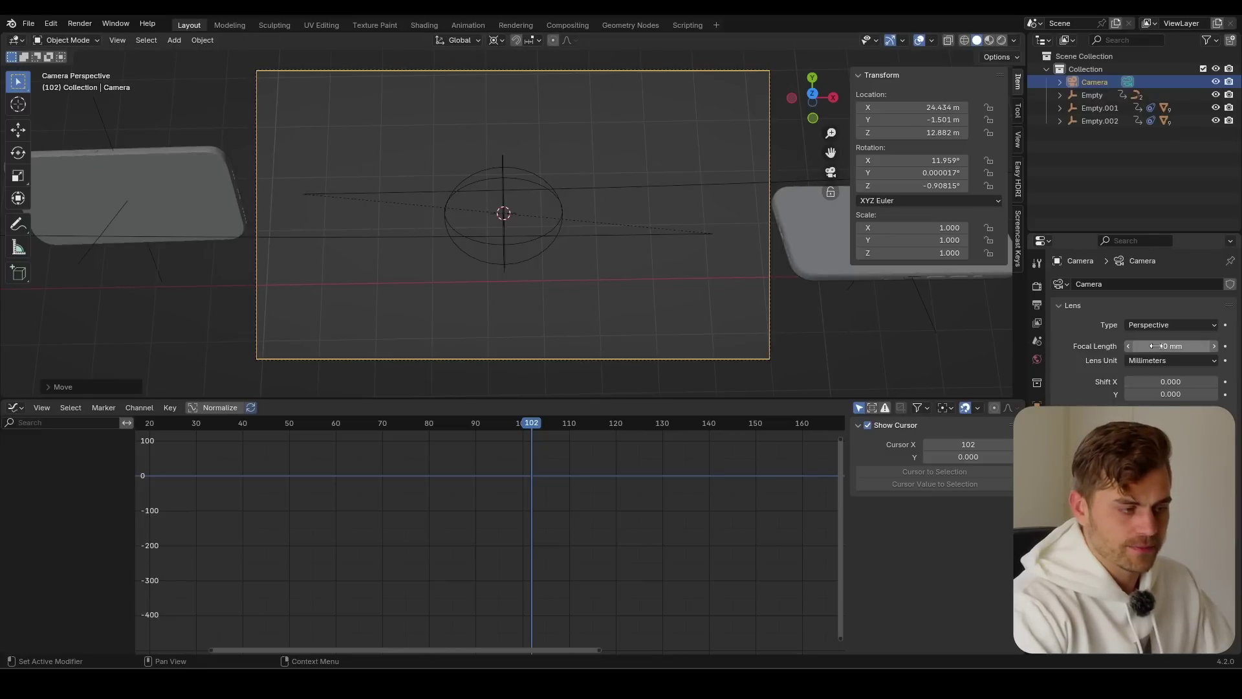
left_click_drag(1157, 346, 1178, 345)
key("ctrl+z")
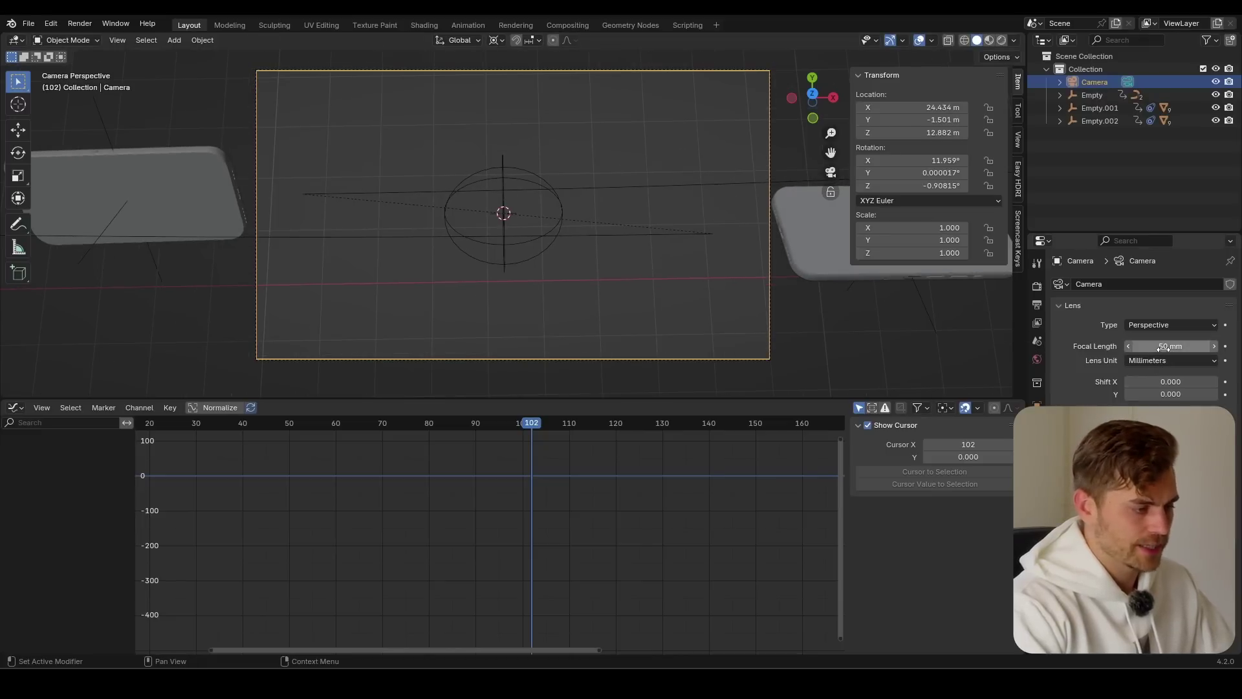
left_click(1161, 349)
type("80")
key("Return")
- Pull the camera back to about Z 21.7 m, check the phones' framing at frame 63 and save the file
scroll(530, 225, "down", 1)
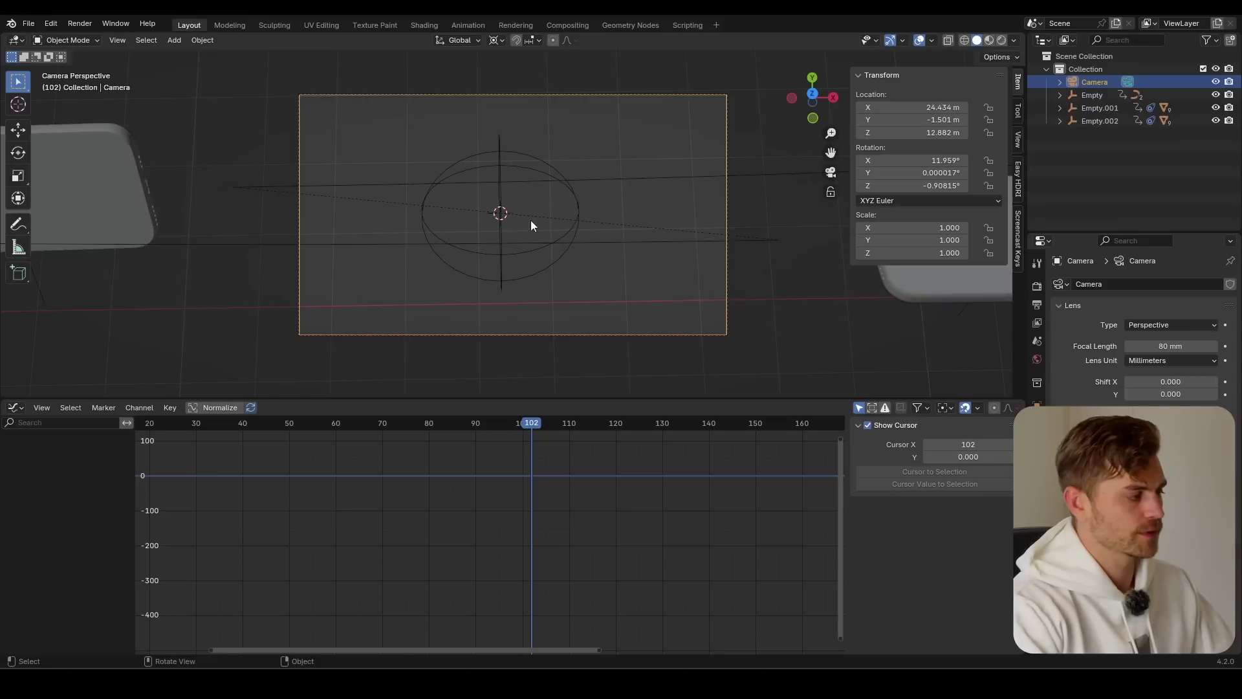
key("g")
left_click(549, 292)
left_click(480, 424)
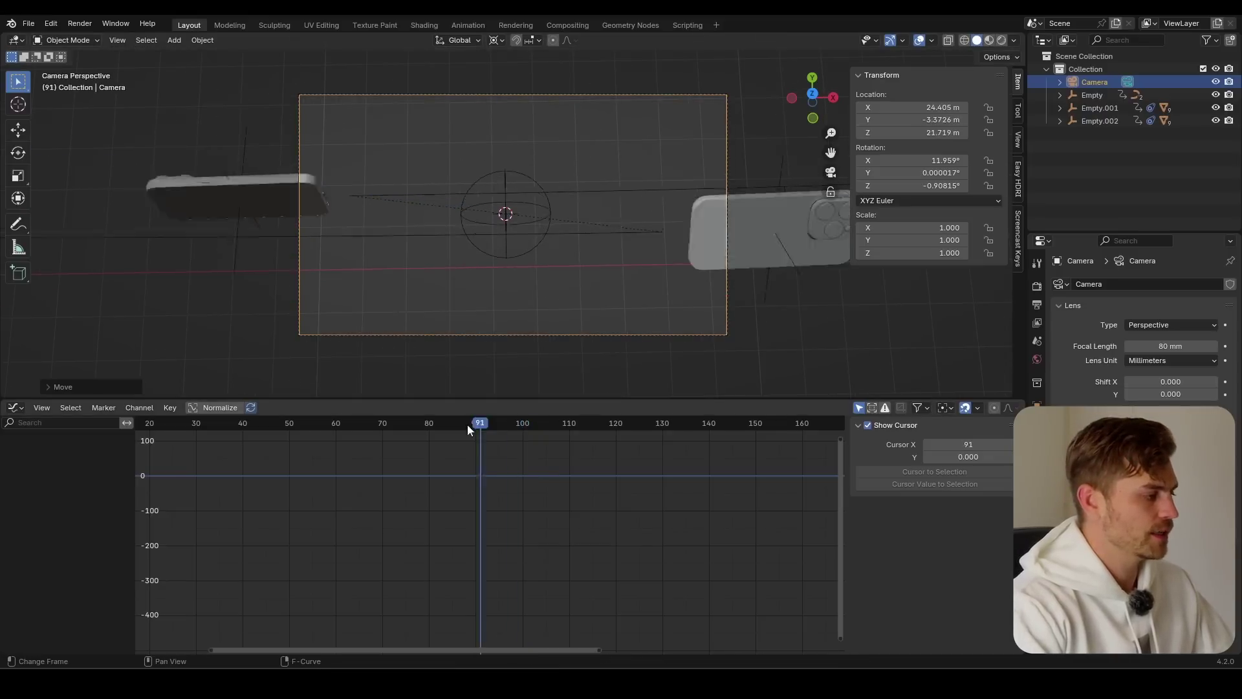
left_click_drag(467, 424, 349, 427)
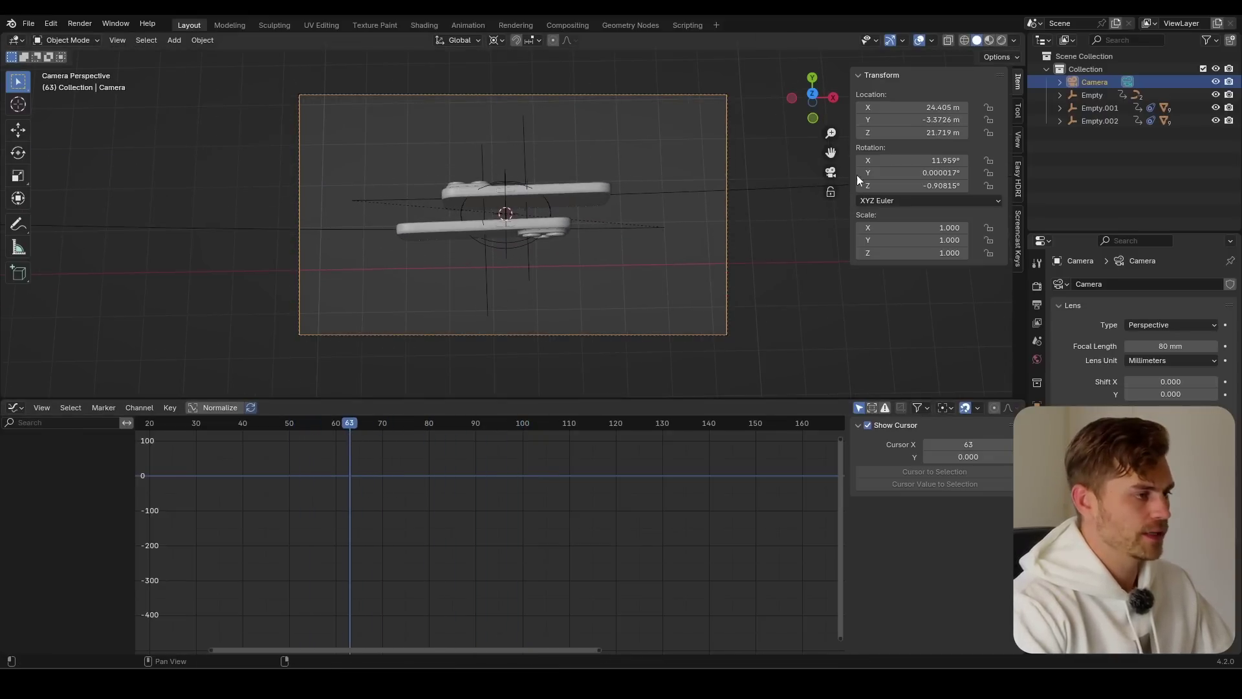
key("ctrl+s")
- Switch the render engine to Cycles and set its device to GPU Compute
left_click(1037, 286)
left_click(1181, 284)
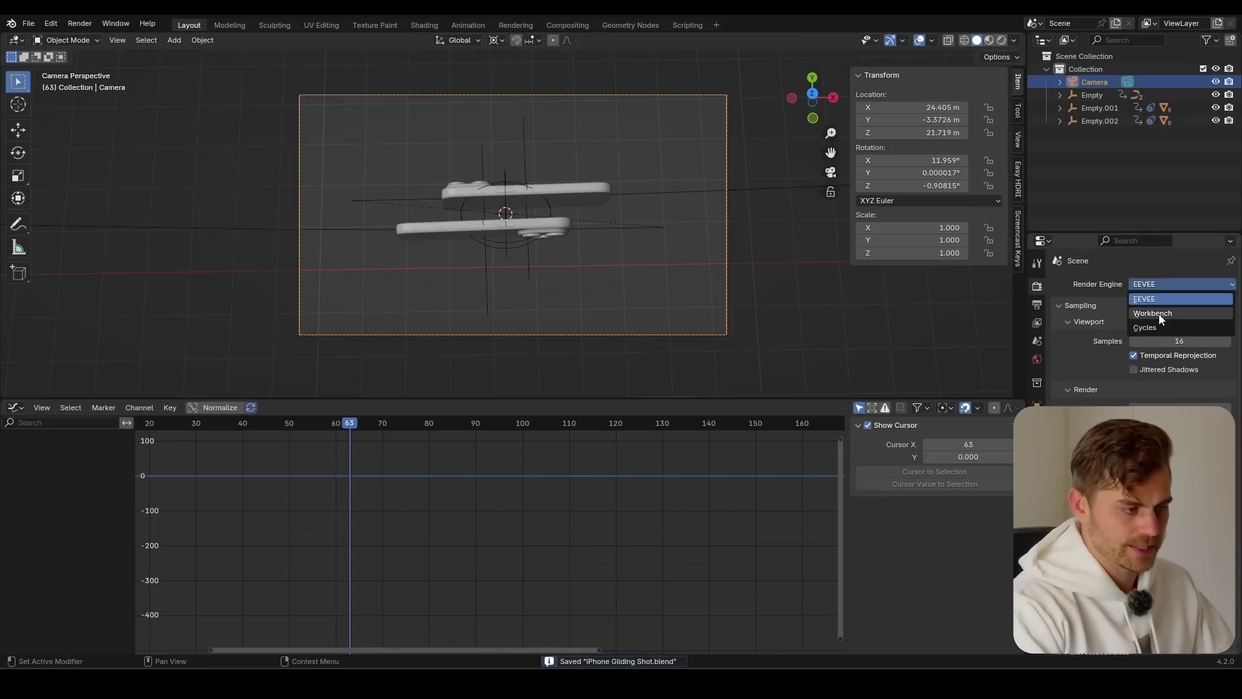
left_click(1162, 328)
left_click(1167, 317)
left_click(1165, 335)
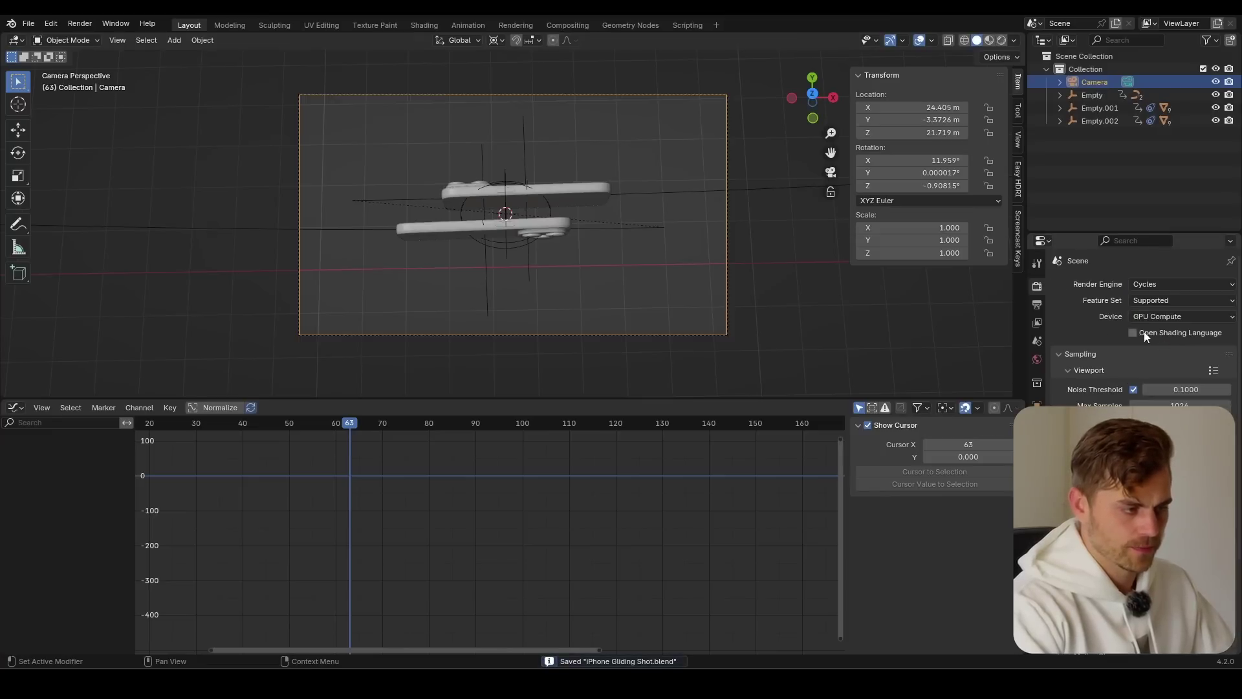
- Light the scene with the canary_wharf_4k.exr environment through Easy HDRI and enable the transparent film background
left_click(1019, 188)
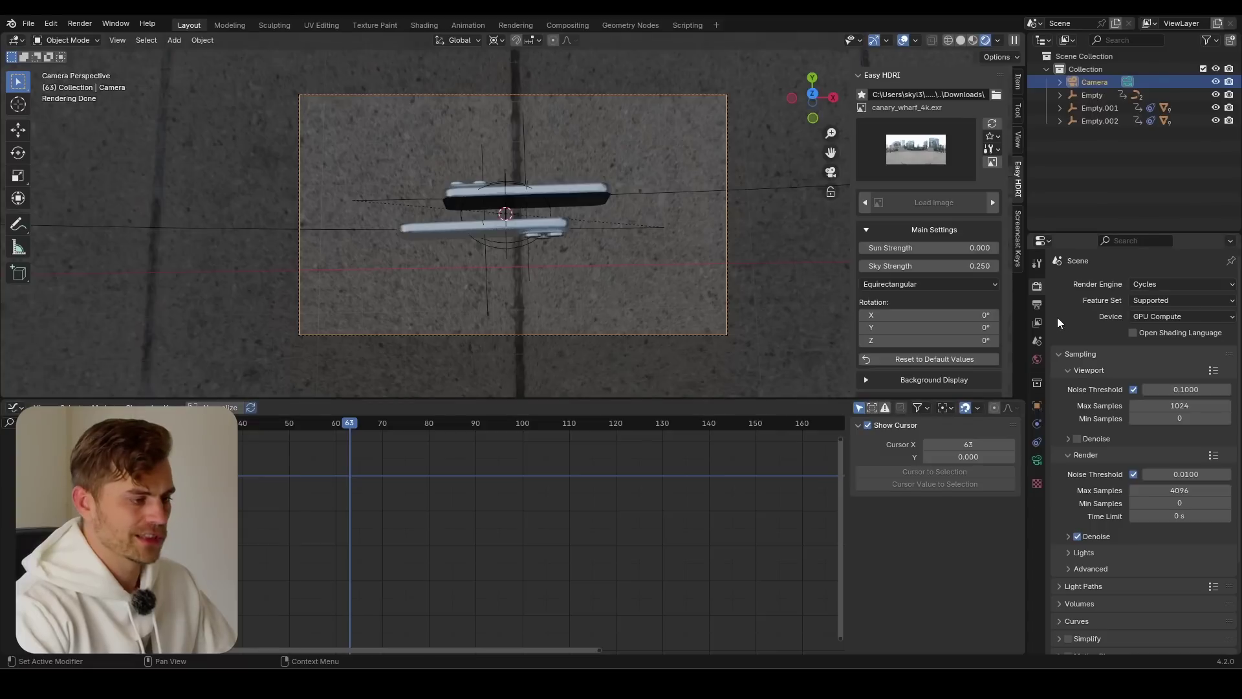
scroll(1118, 514, "down", 4)
left_click(1081, 561)
scroll(1092, 568, "down", 4)
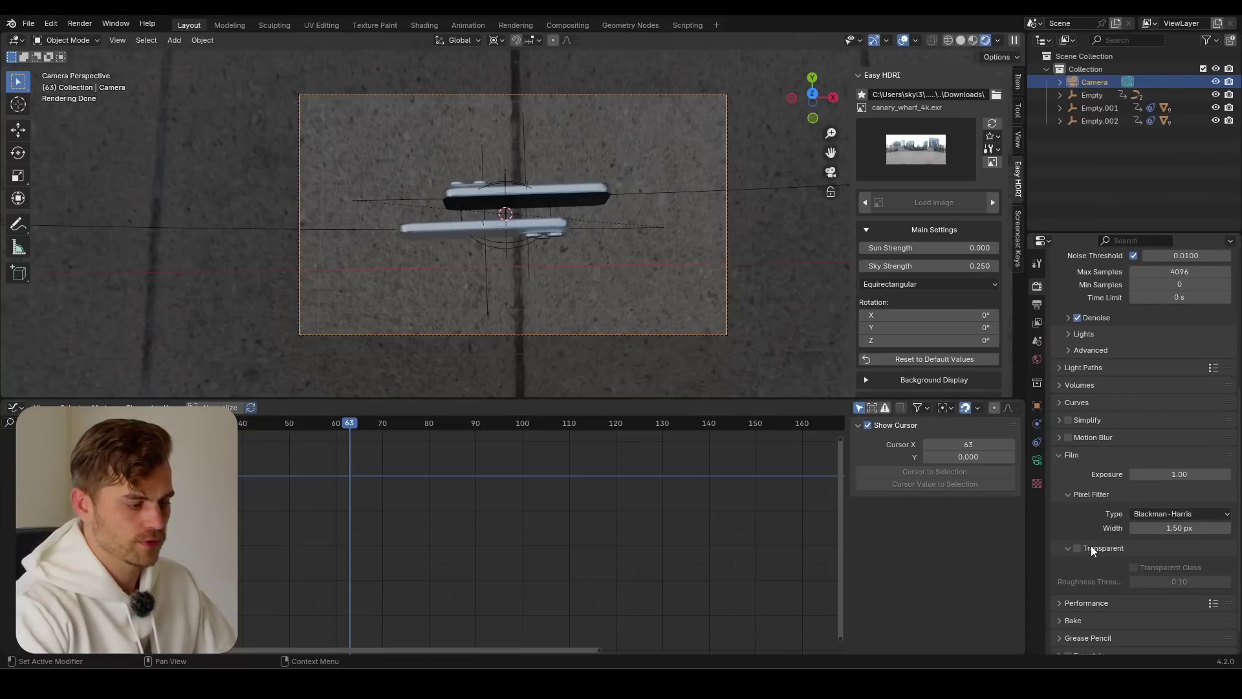
left_click(1091, 549)
- Add an area light, move it up over the phones, raise its power and check the lighting at frame 82
key("shift+a")
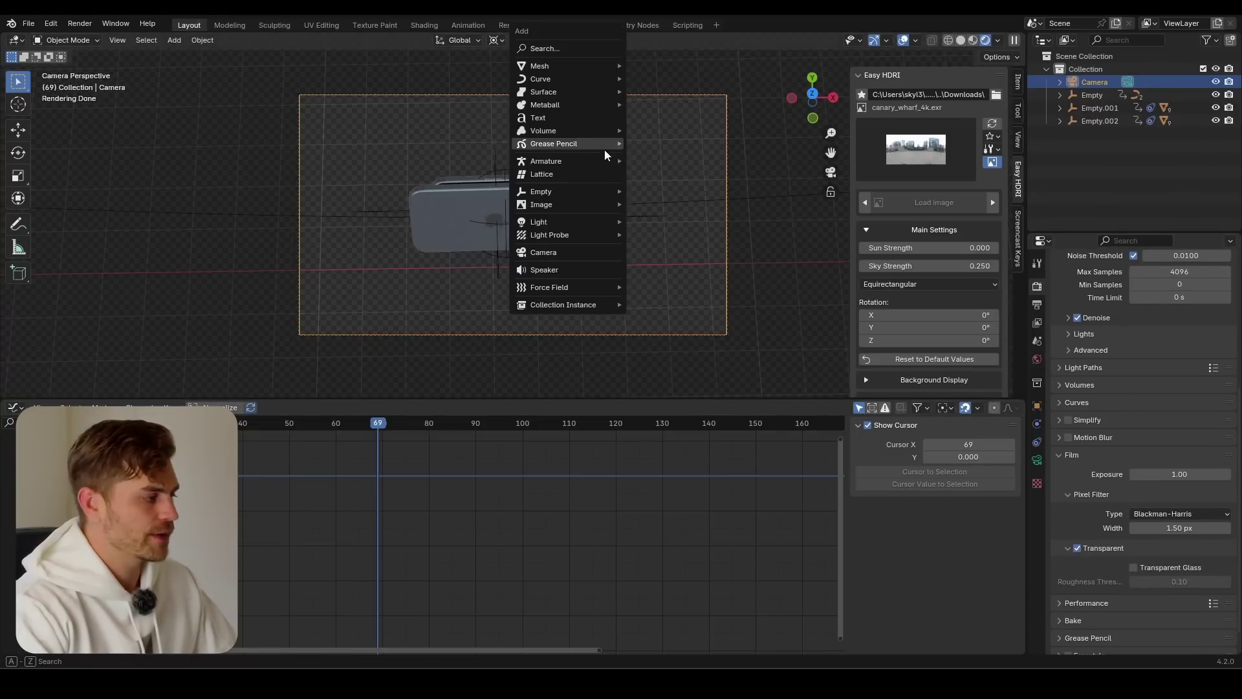
mouse_move(596, 220)
left_click(667, 260)
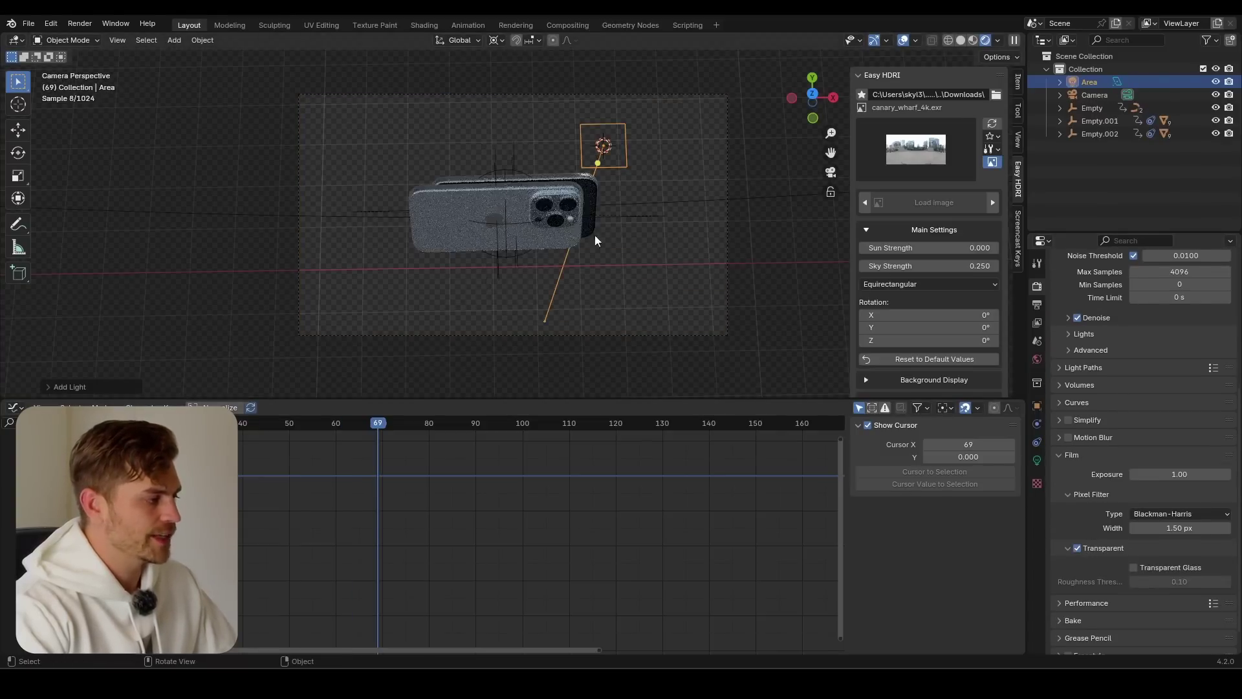
key("g")
left_click(801, 308)
left_click(1037, 460)
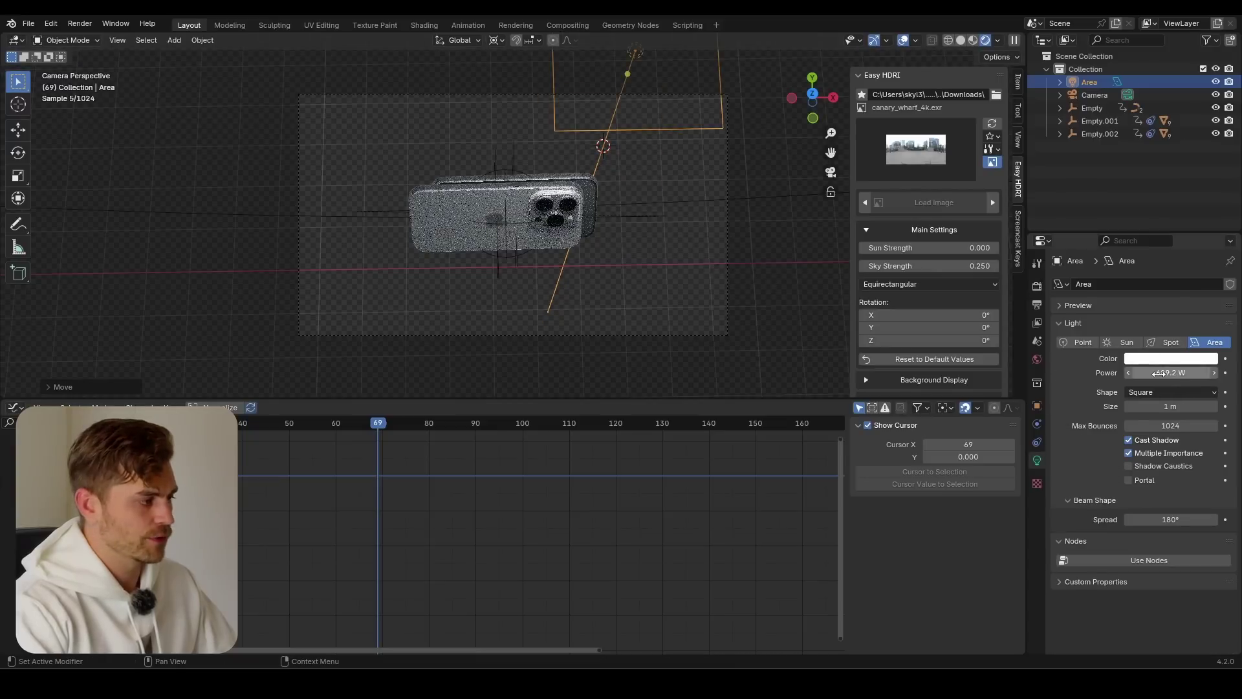
left_click_drag(336, 427, 437, 449)
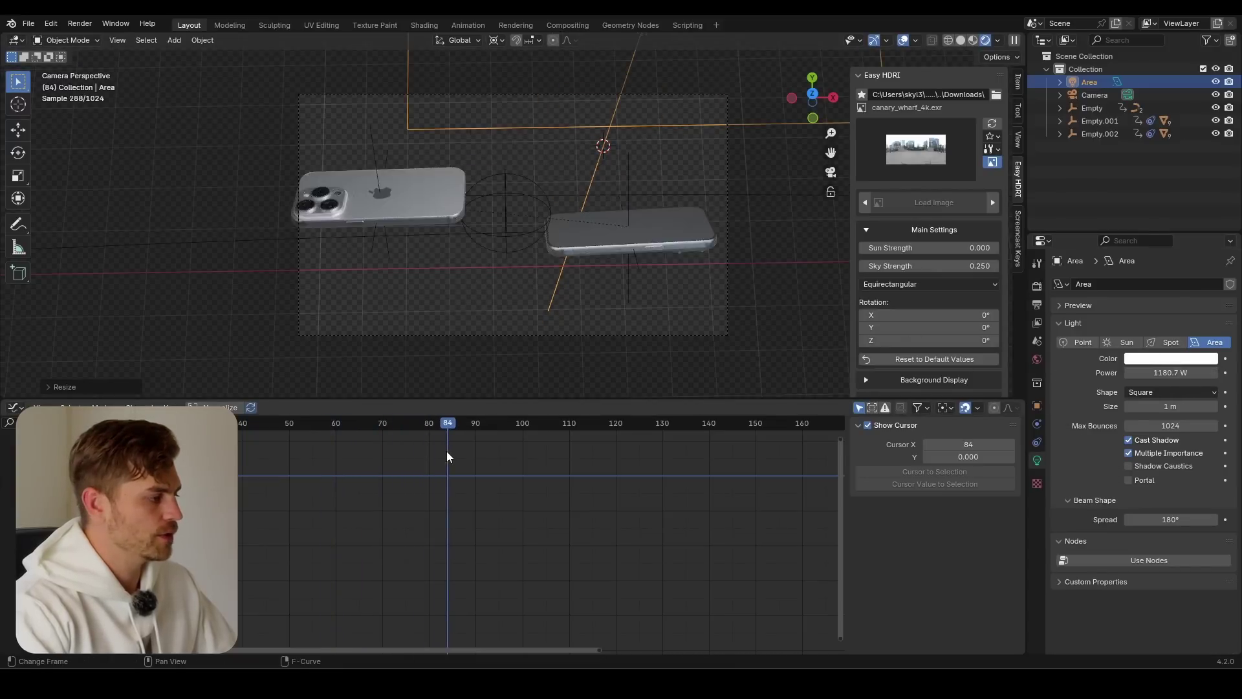
- Open the Screen LED.001 material of the phone with its screen facing the camera in the Shader Editor
left_click(579, 230)
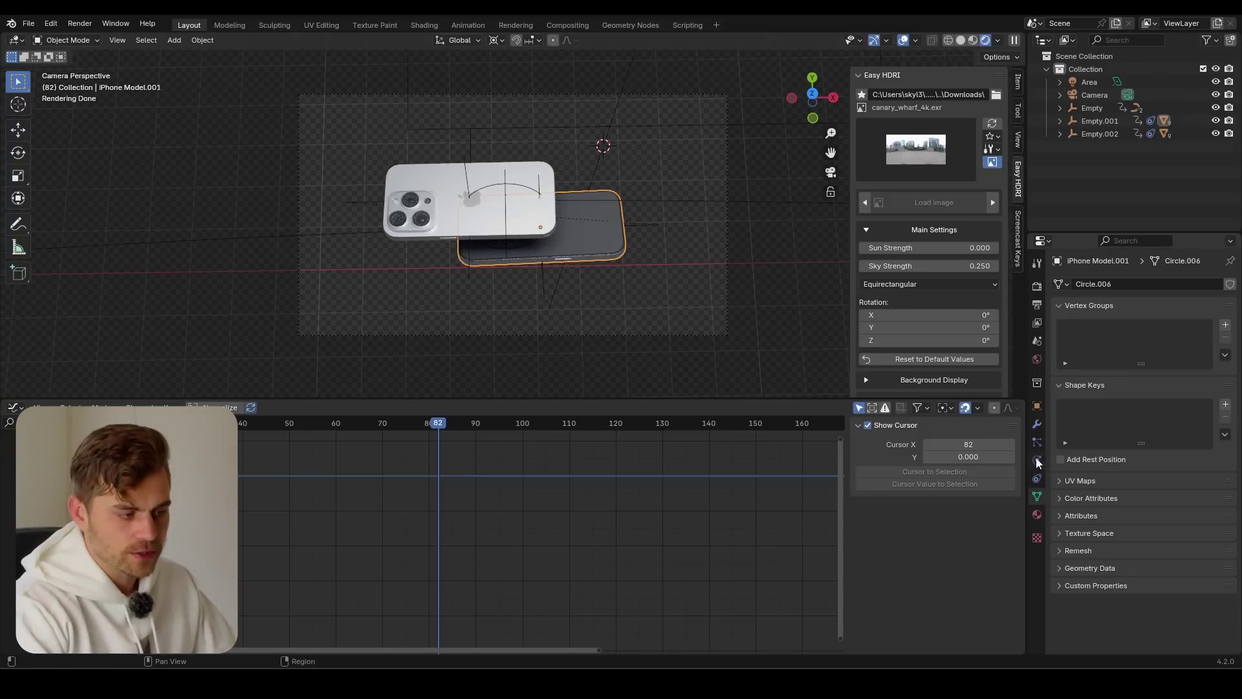
left_click(1037, 514)
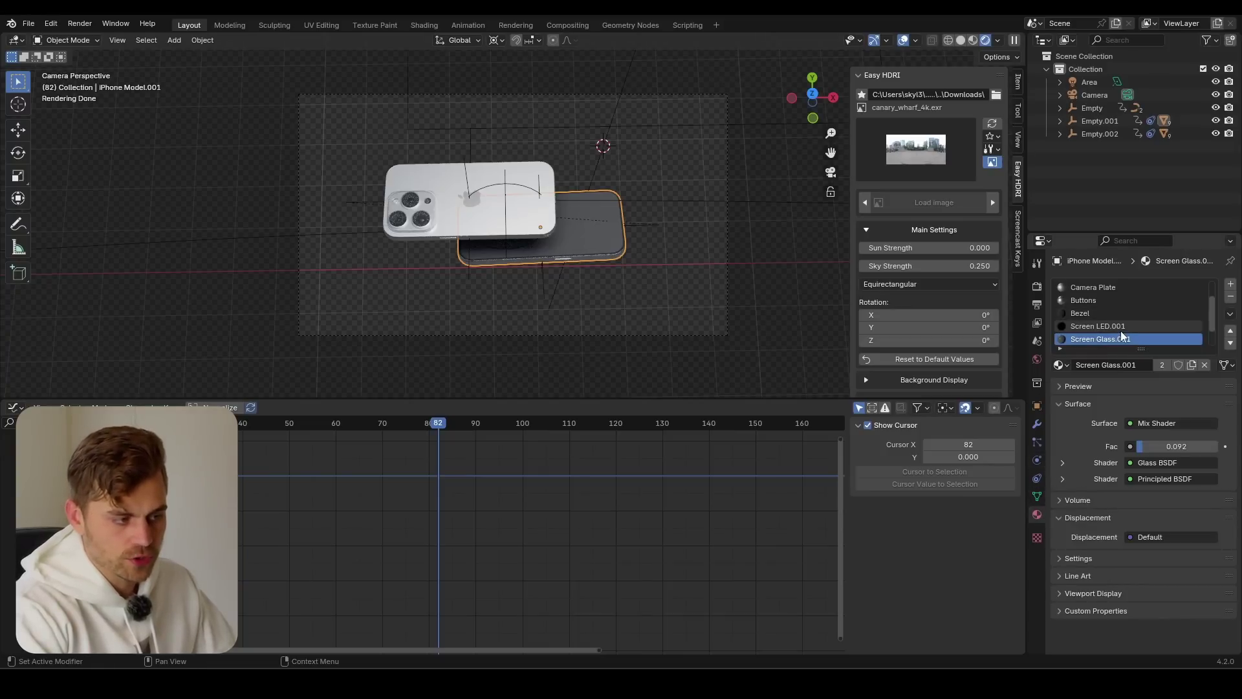
left_click(1117, 325)
left_click(13, 407)
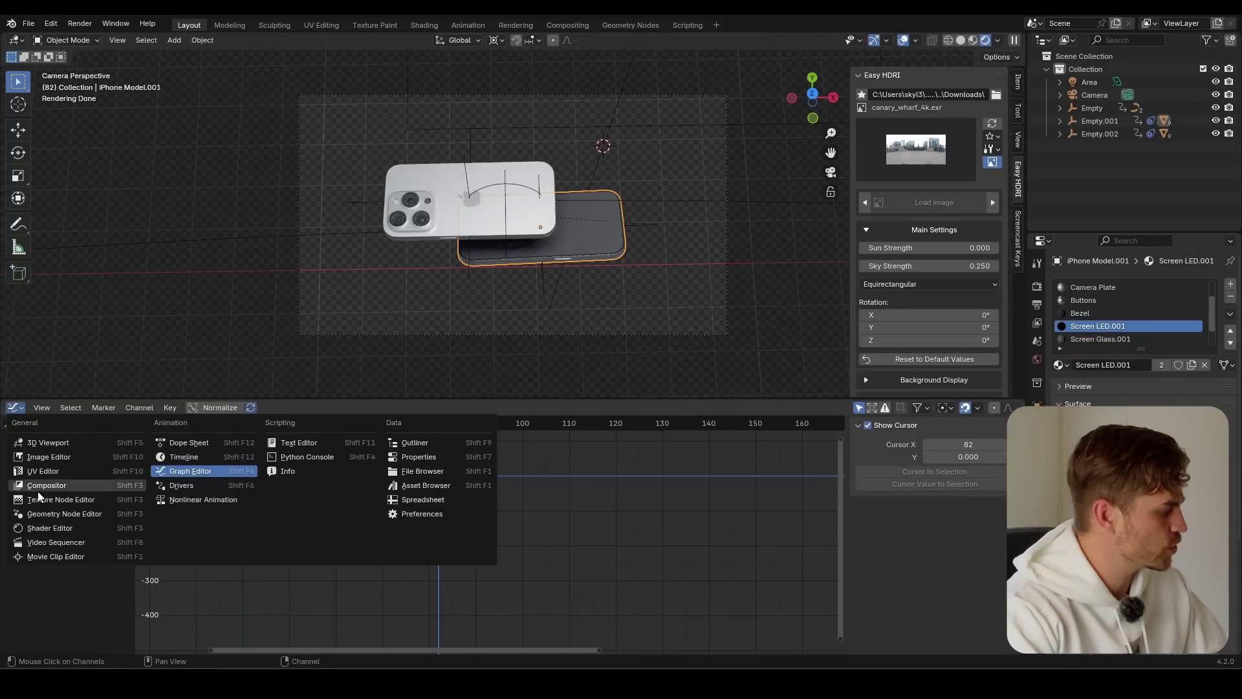
left_click(57, 526)
- Connect the iPhone Screen.PNG texture's colour to the Principled BSDF's emission colour and raise the emission strength
scroll(324, 519, "up", 3)
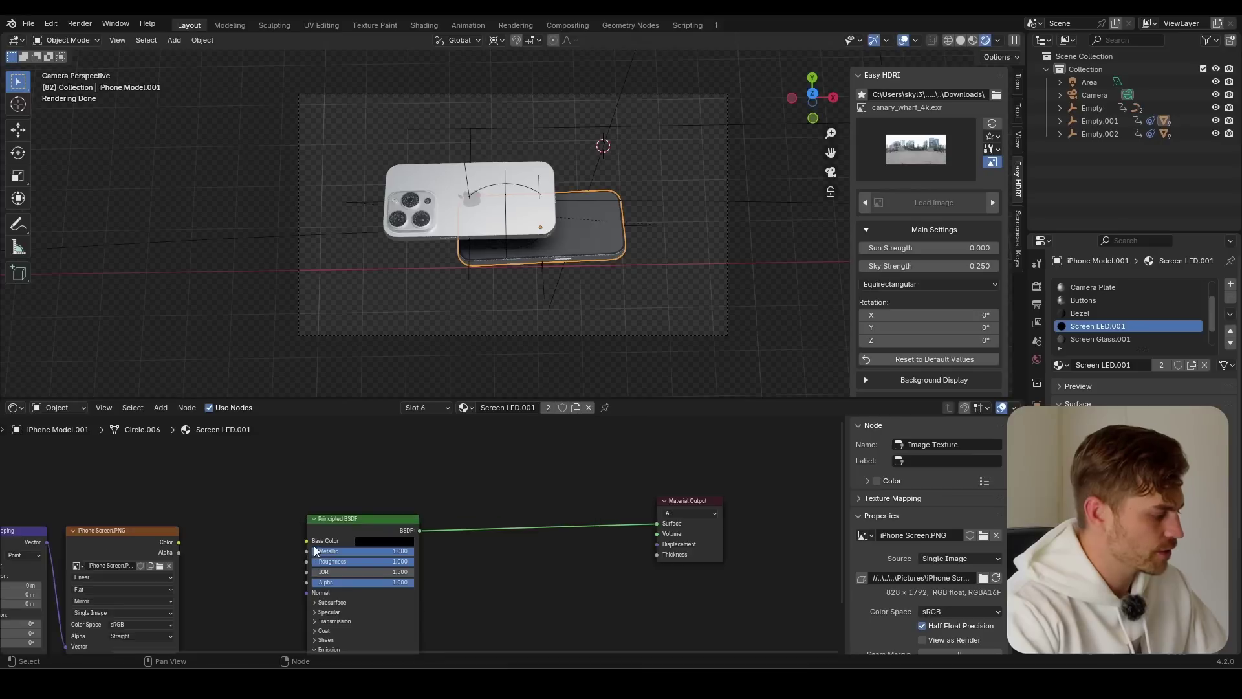
middle_click_drag(313, 545, 336, 479)
left_click_drag(251, 472, 393, 592)
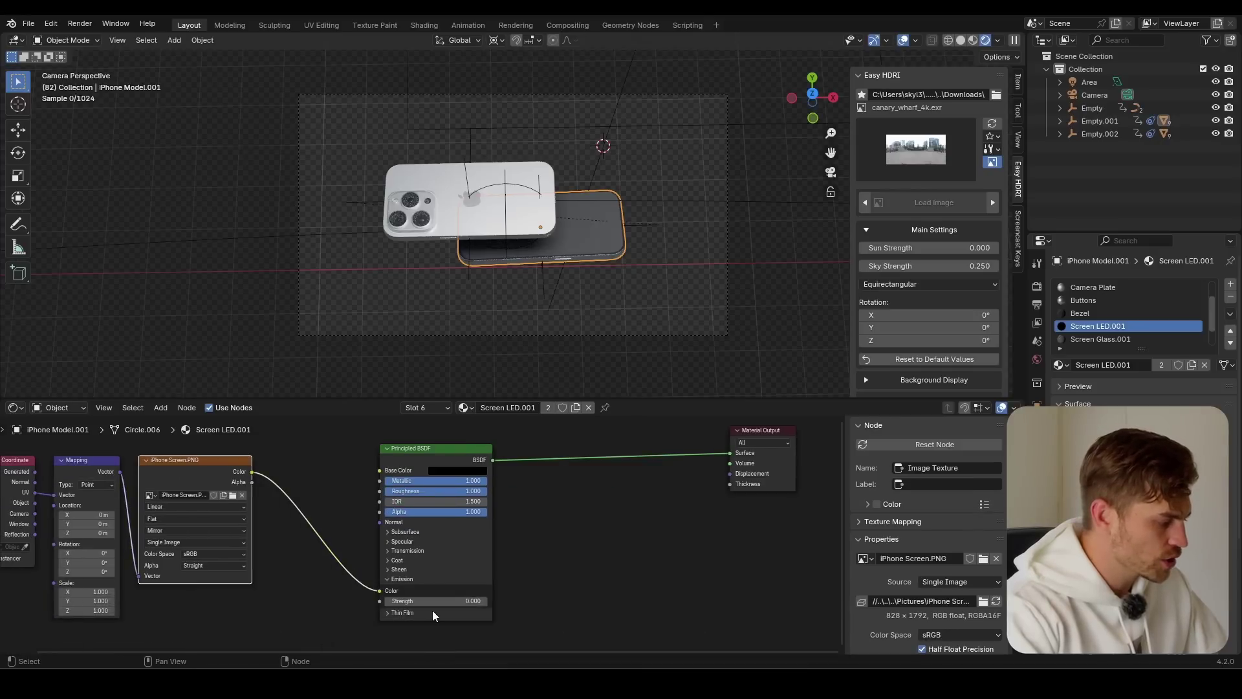
scroll(432, 611, "up", 2)
left_click_drag(466, 641, 501, 640, "shift")
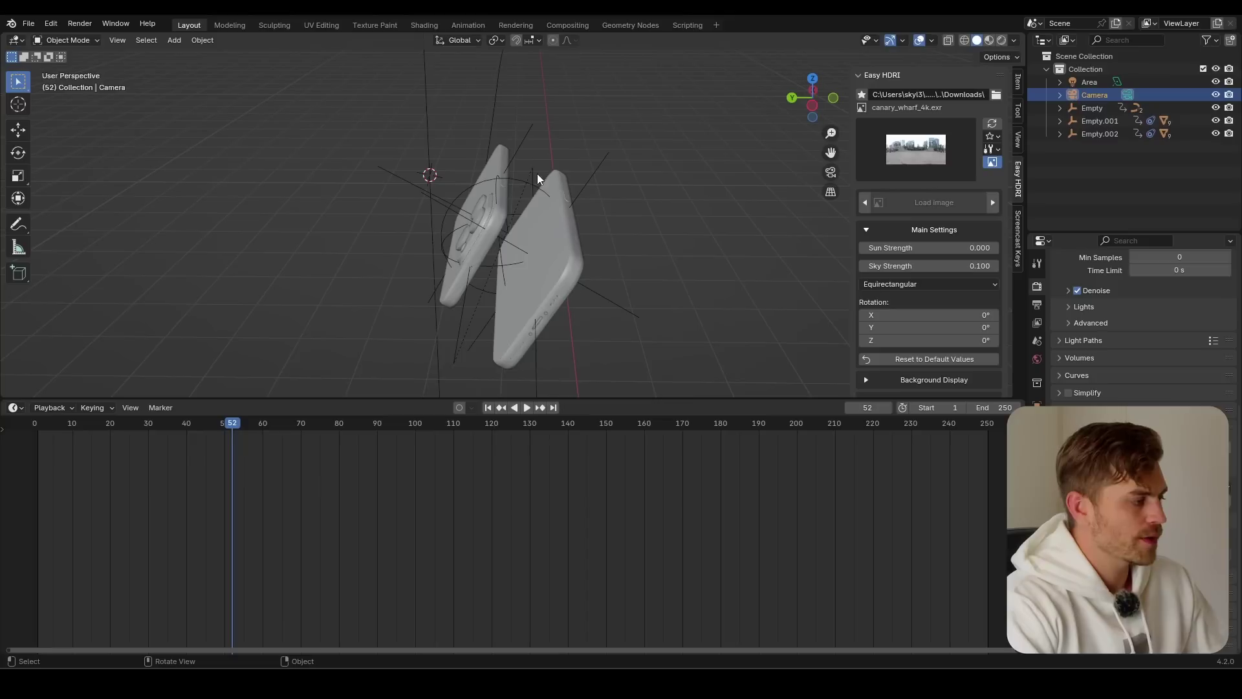
- Snap the 3D cursor to the sphere empty, add a Bézier circle there and scale it to about 6.57
left_click(530, 185)
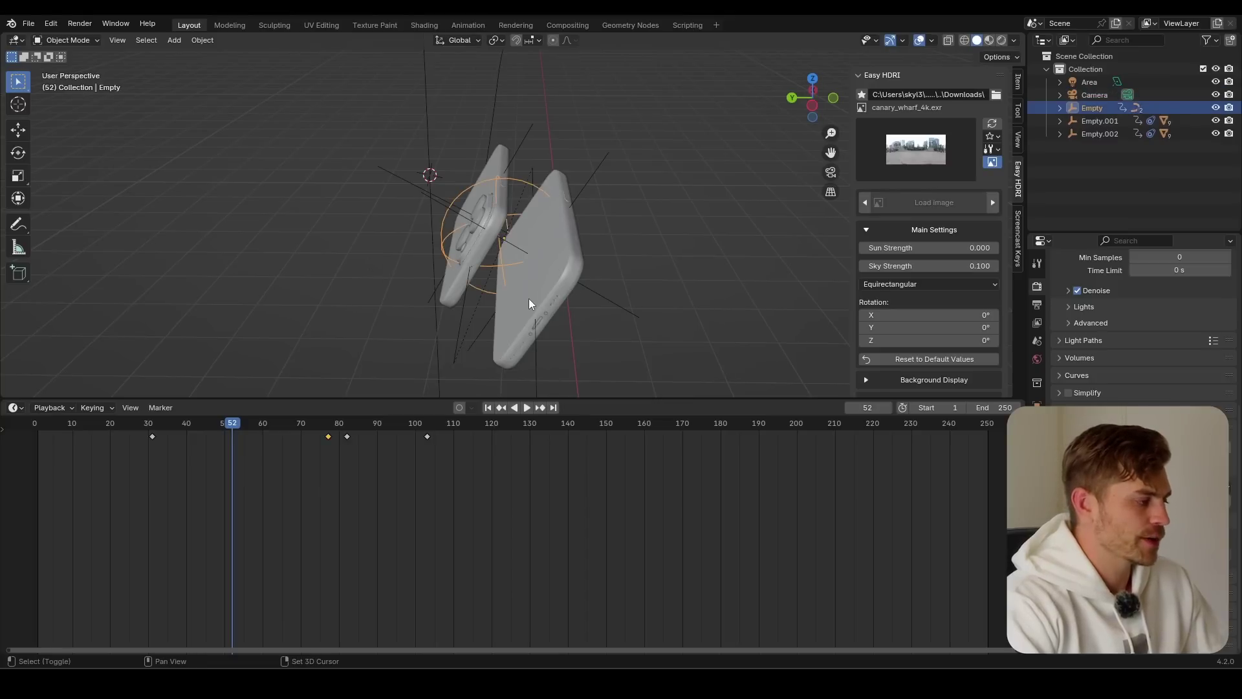
key("shift+s")
left_click(550, 372)
scroll(529, 270, "down", 2)
key("shift+a")
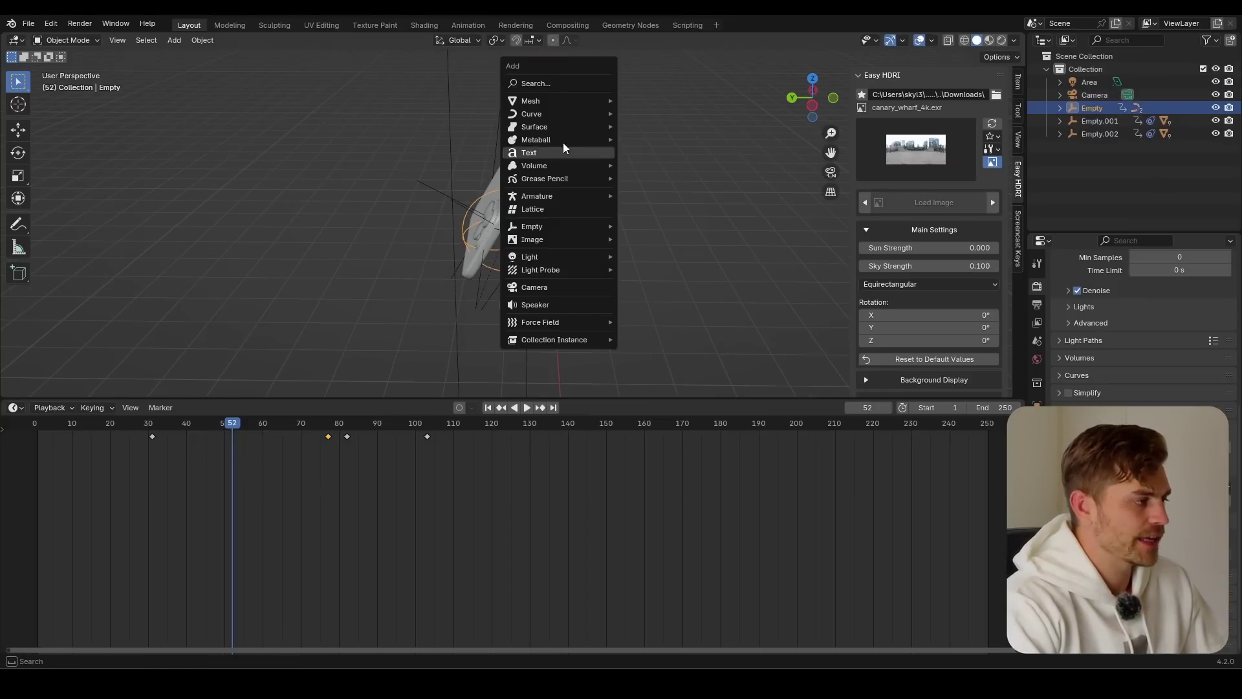
mouse_move(565, 111)
left_click(645, 128)
scroll(581, 232, "down", 2)
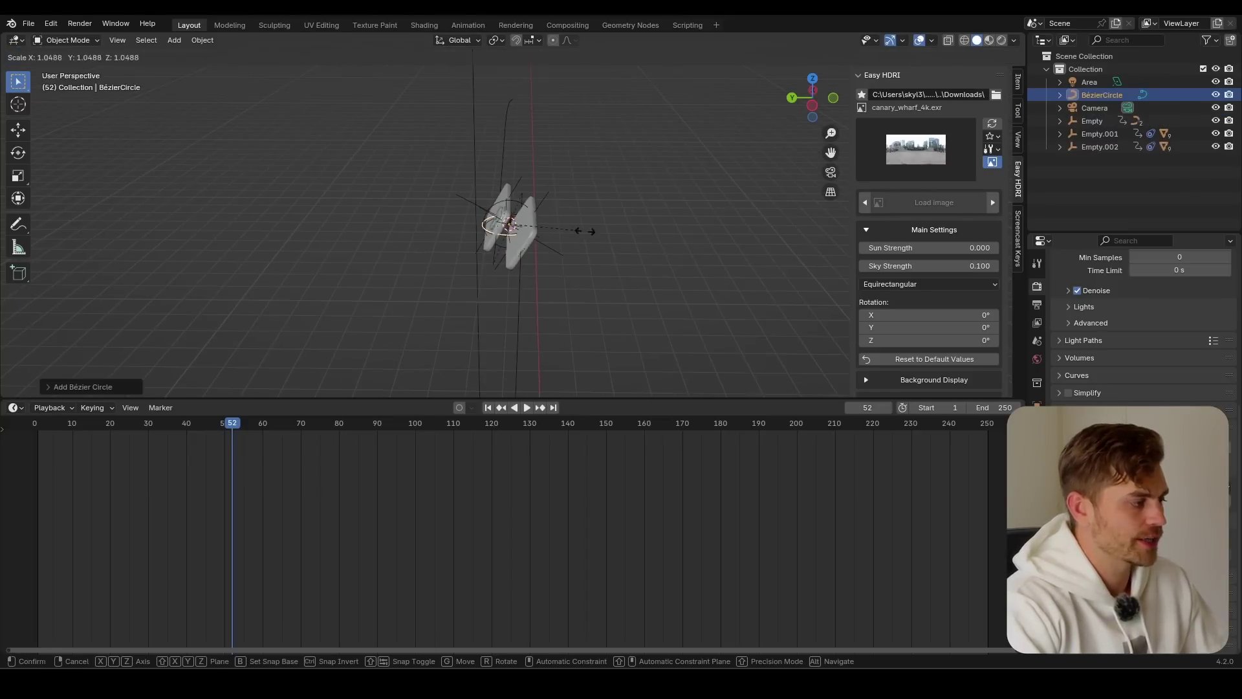
key("s")
left_click(619, 239)
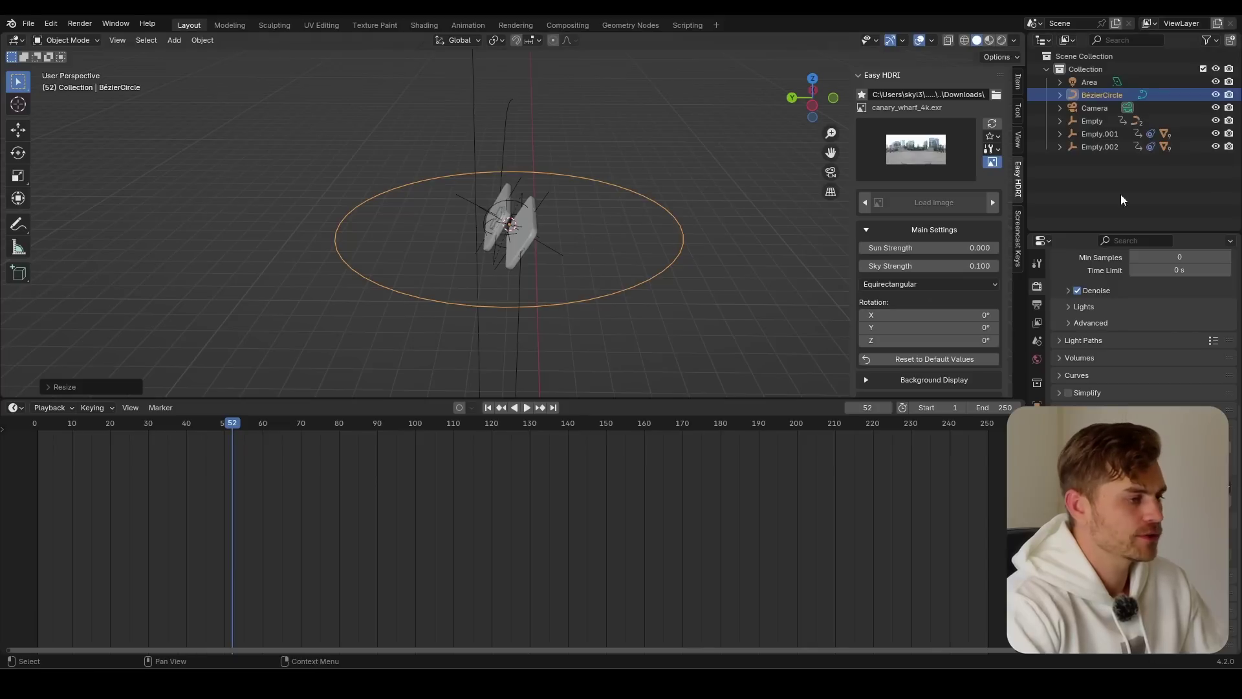
- Give the camera a Follow Path constraint that targets the BézierCircle
left_click(1106, 106)
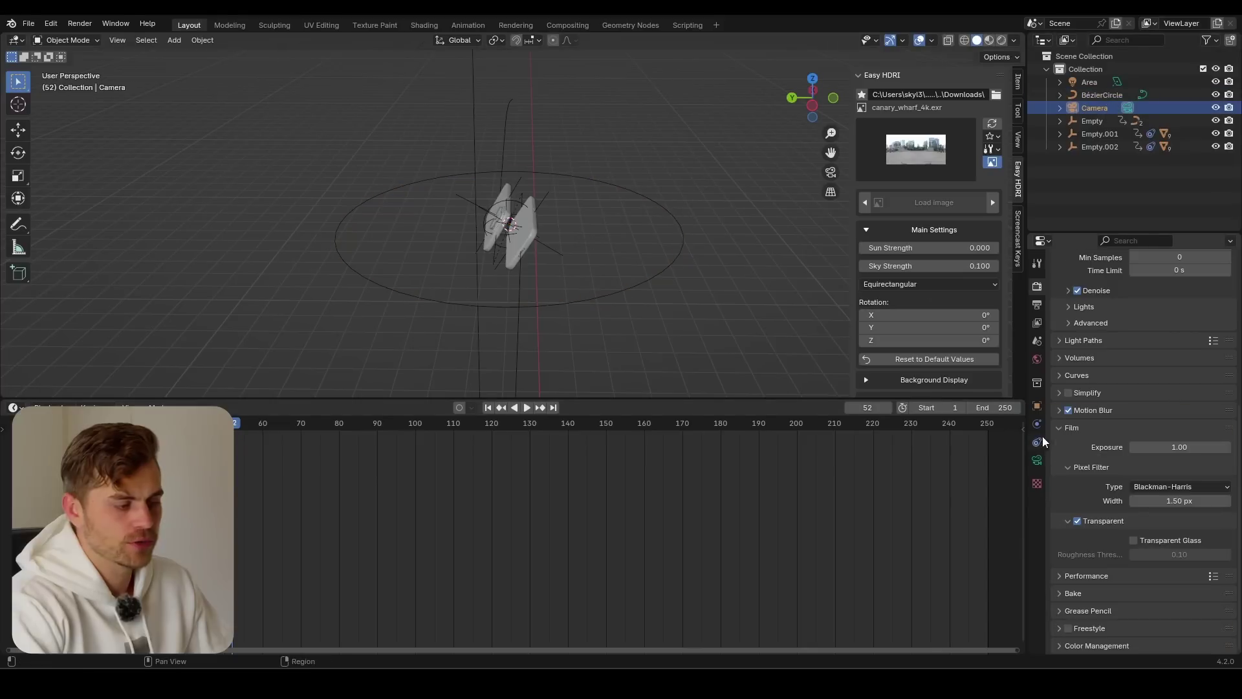
left_click(1035, 441)
left_click(1146, 285)
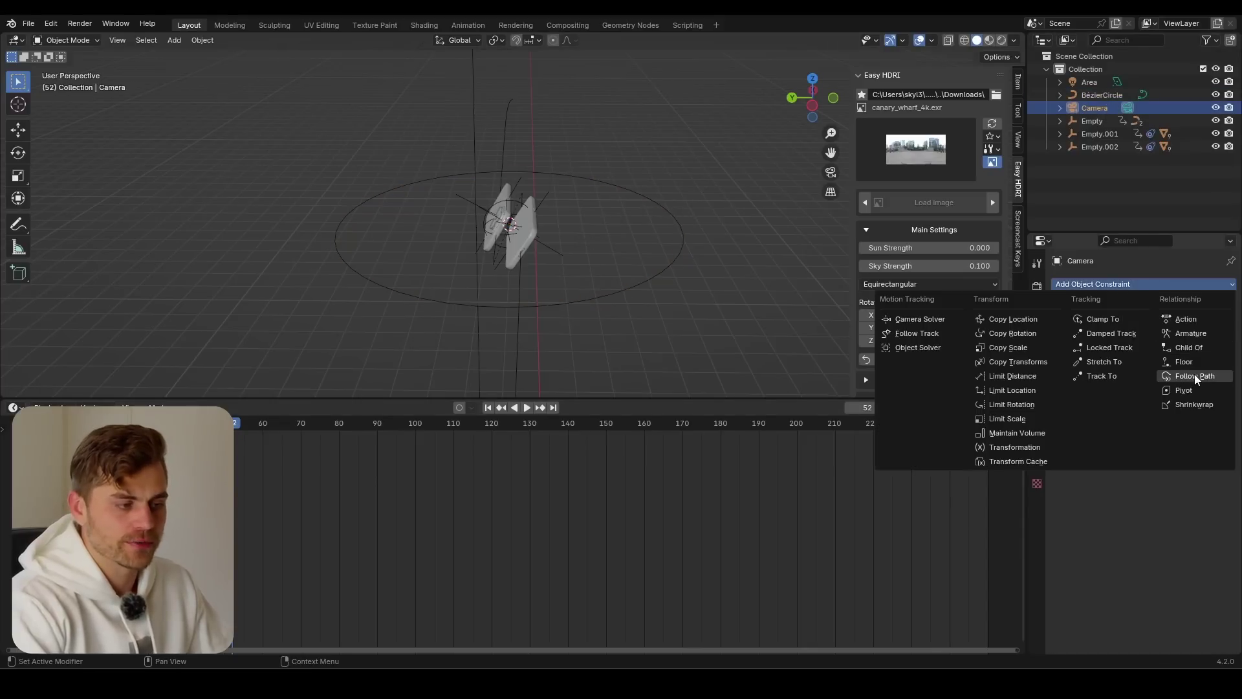
left_click(1195, 378)
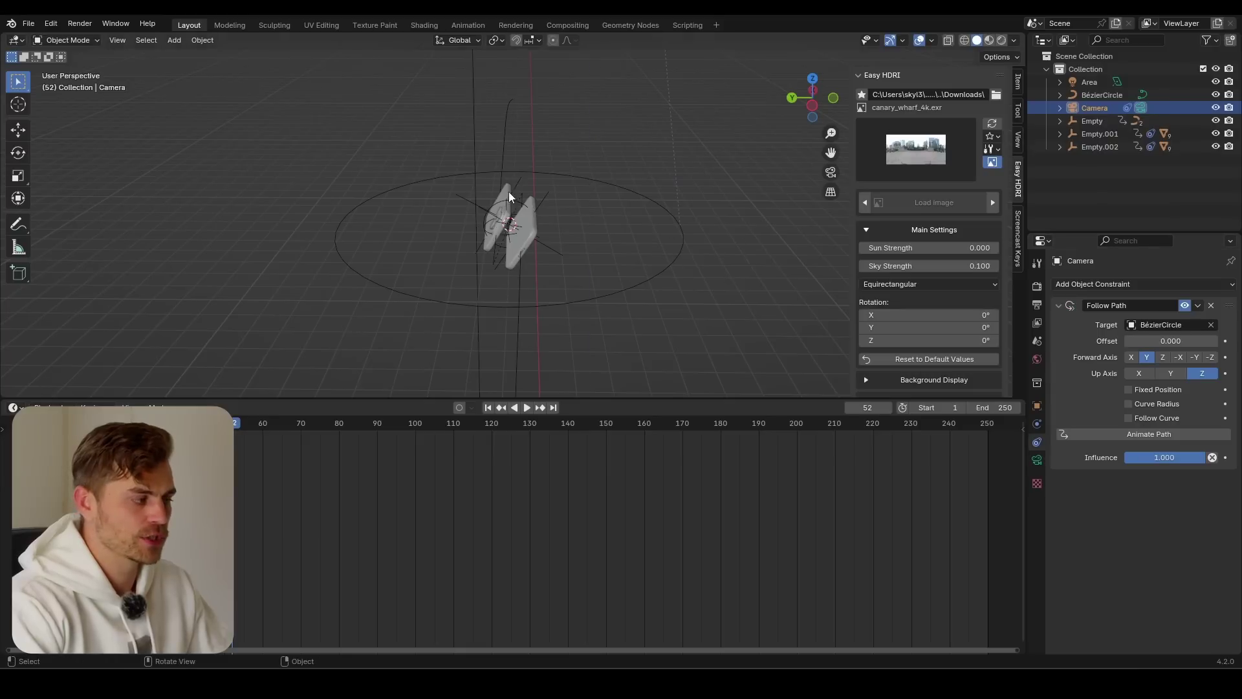
- Set the camera's X, Y and Z location to 0 m so it sits on the circle path
key("n")
key("n")
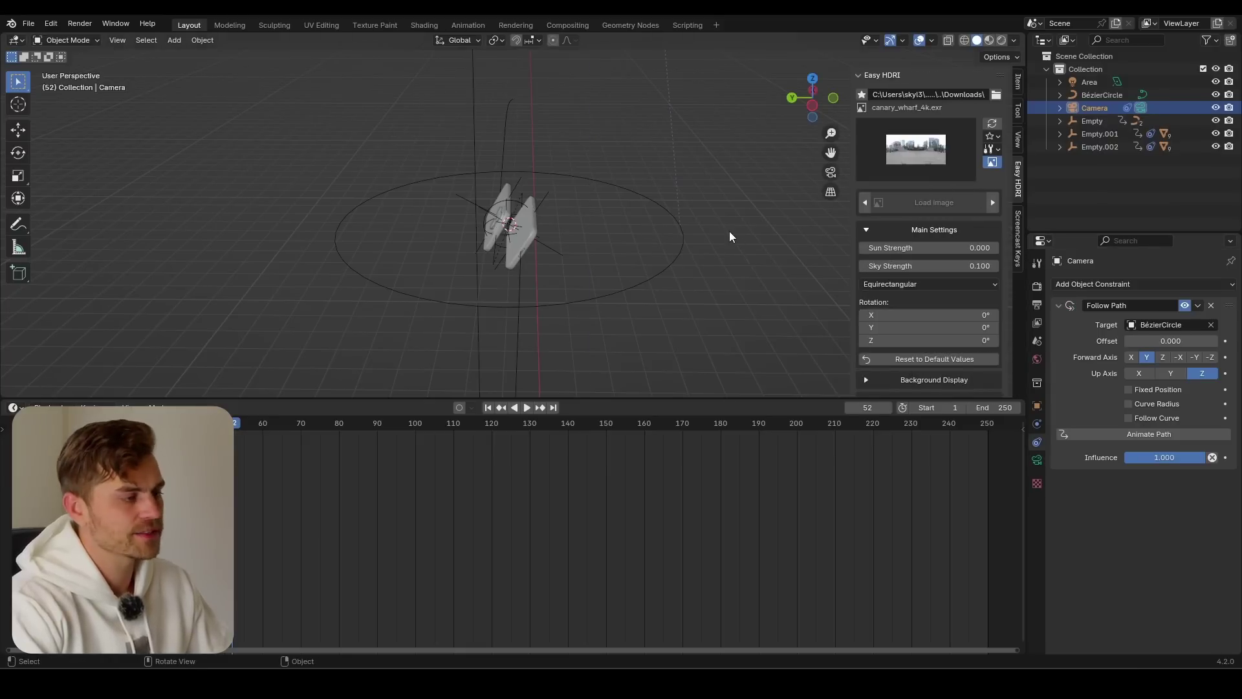
left_click(1019, 84)
left_click_drag(938, 107, 938, 133)
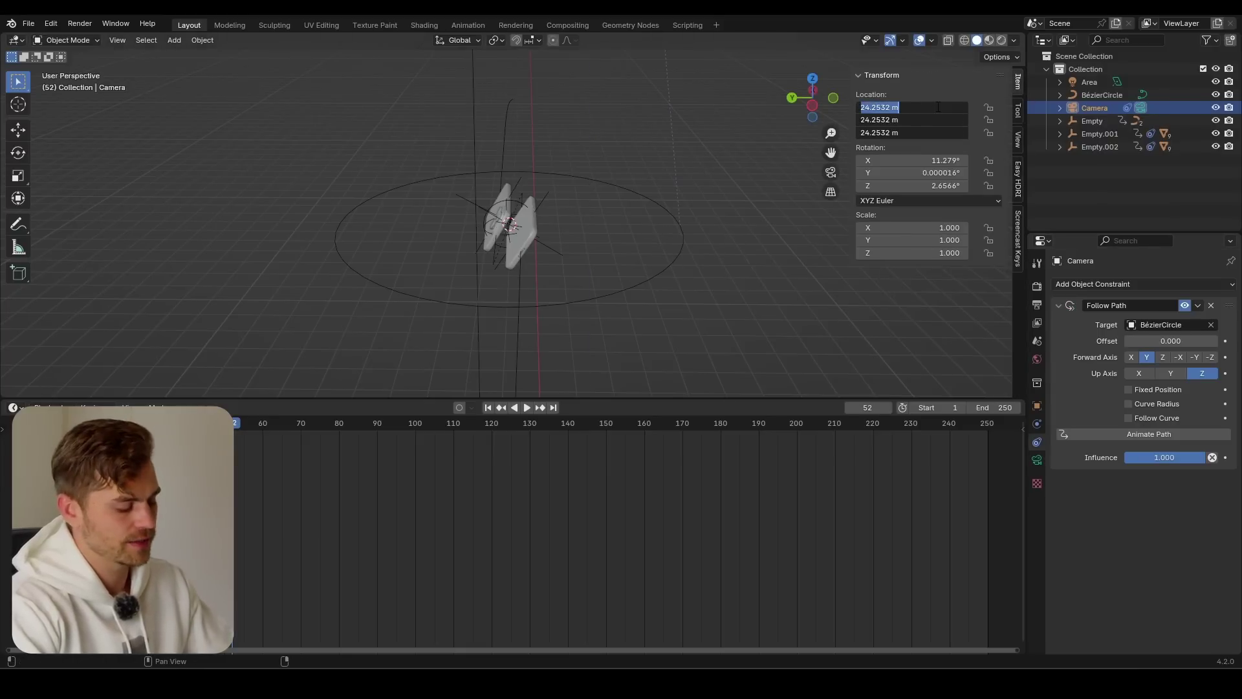
key("Return")
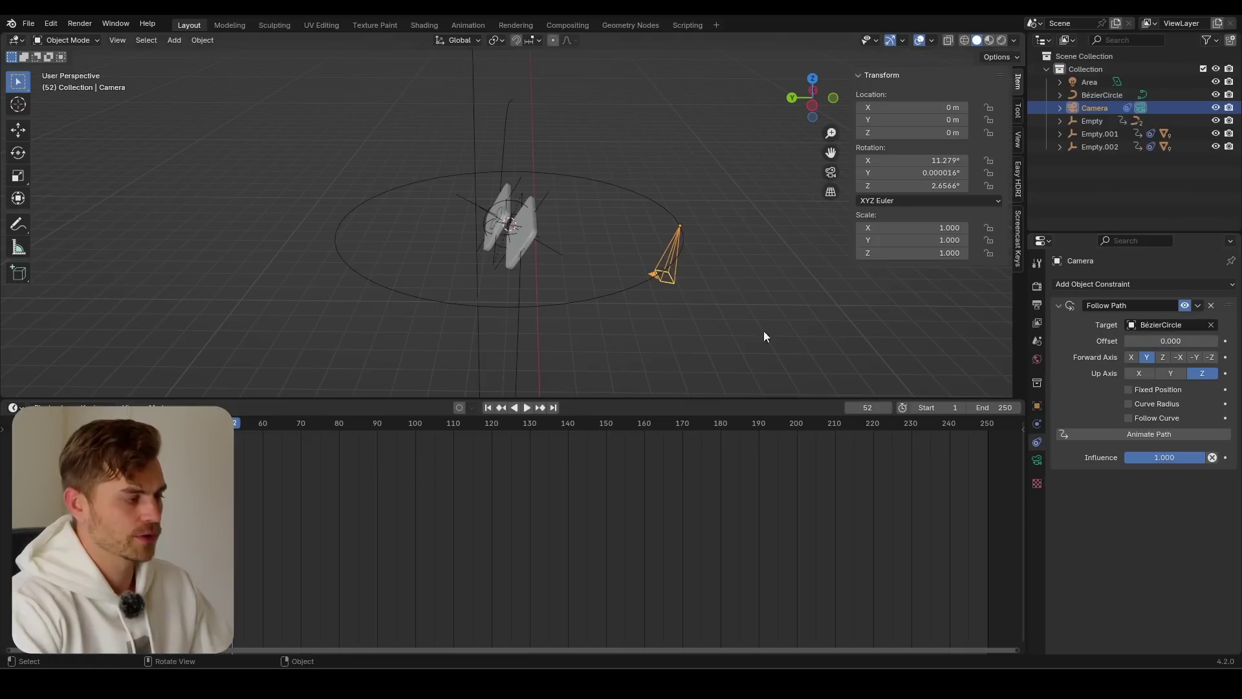
- Add an Arrows empty at the 3D cursor between the phones and scale it to about 3.2
scroll(552, 199, "up", 3)
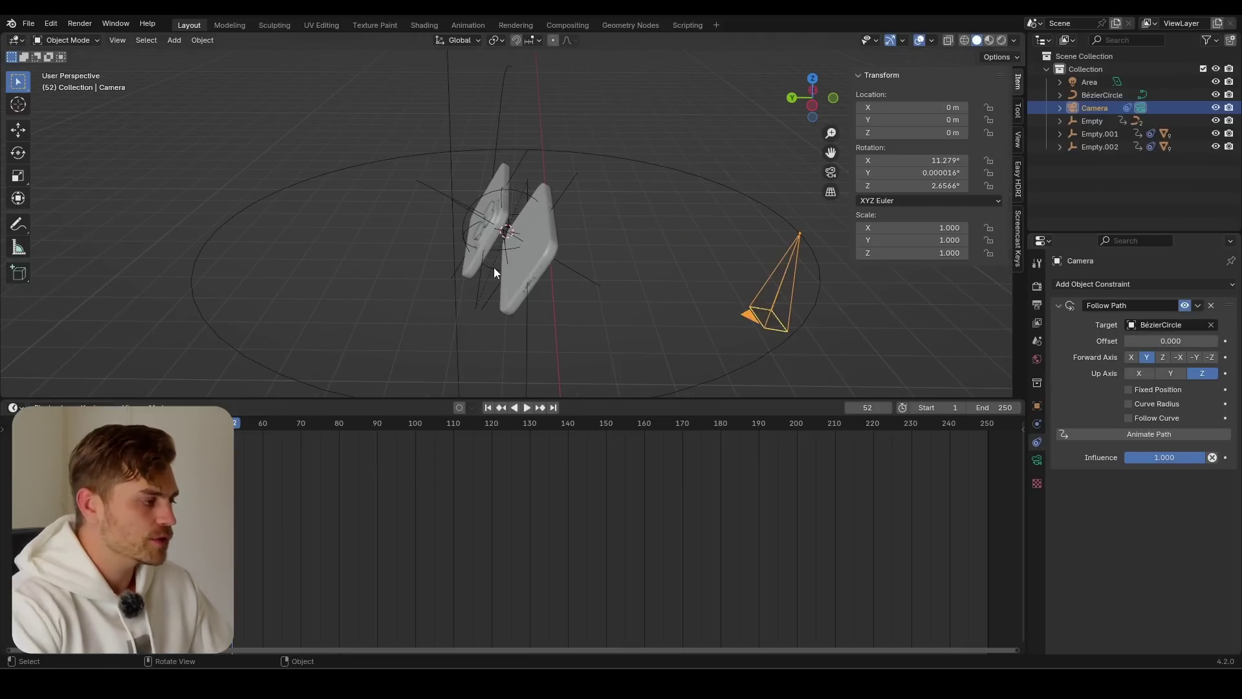
middle_click_drag(515, 239, 580, 247)
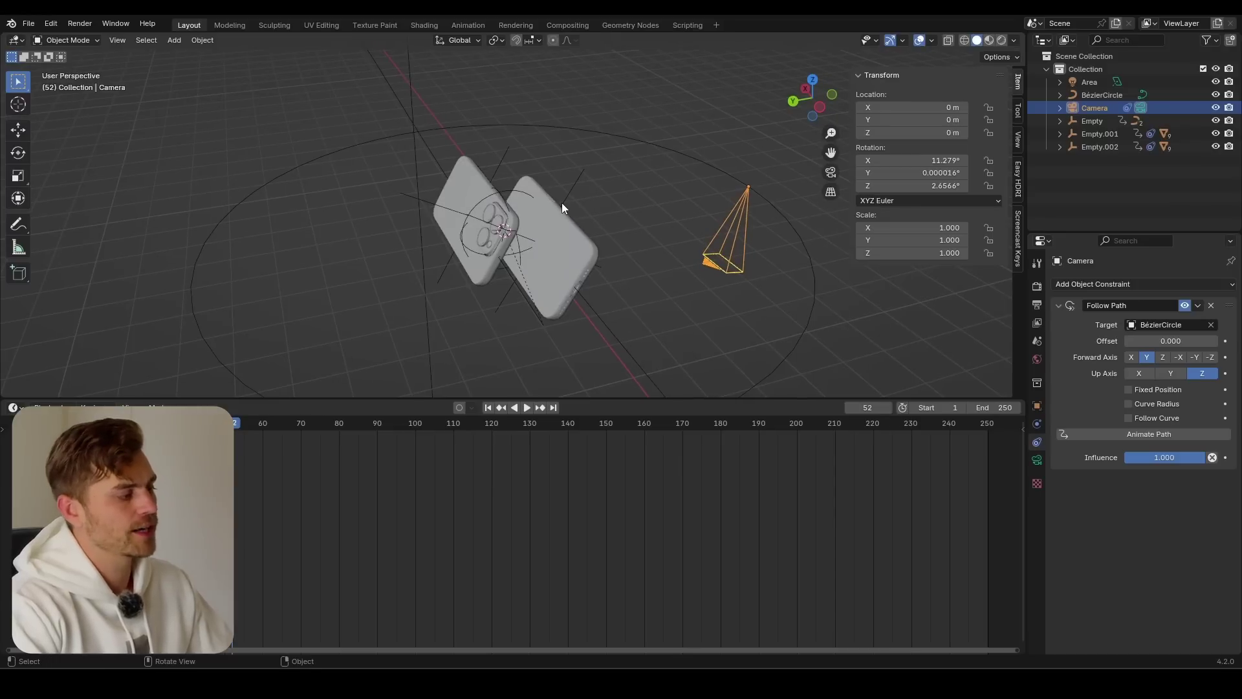
key("shift+a")
mouse_move(514, 319)
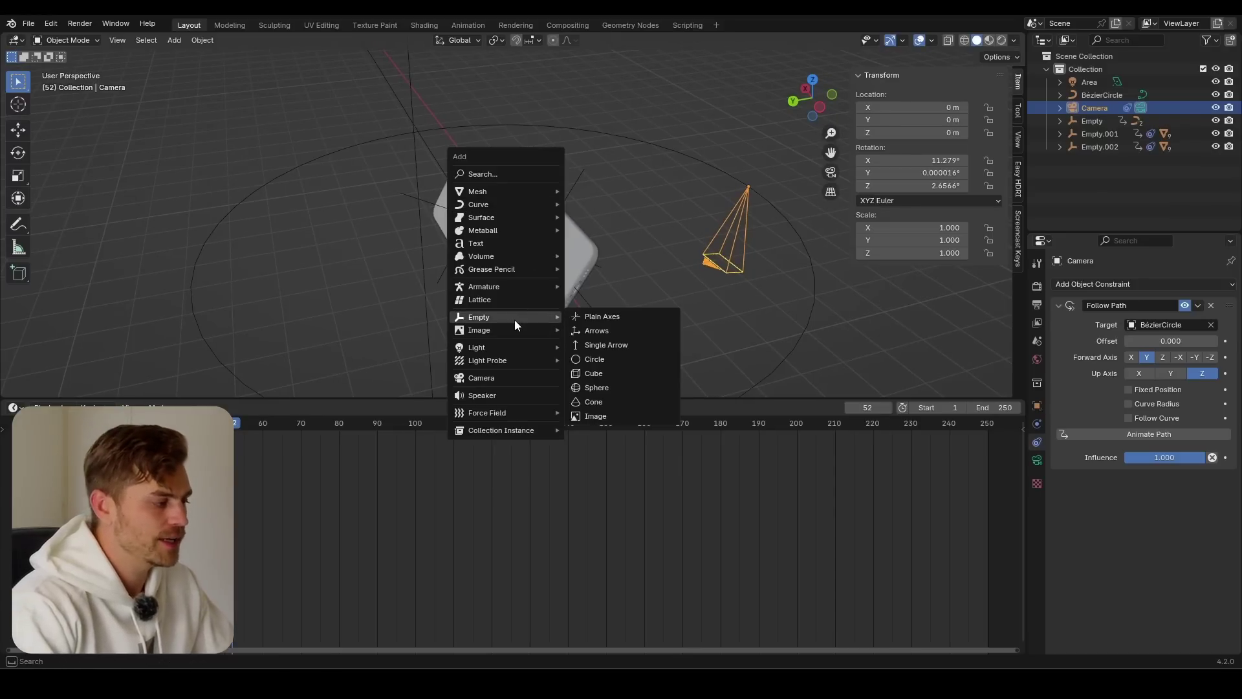
left_click(599, 329)
scroll(599, 324, "down", 3)
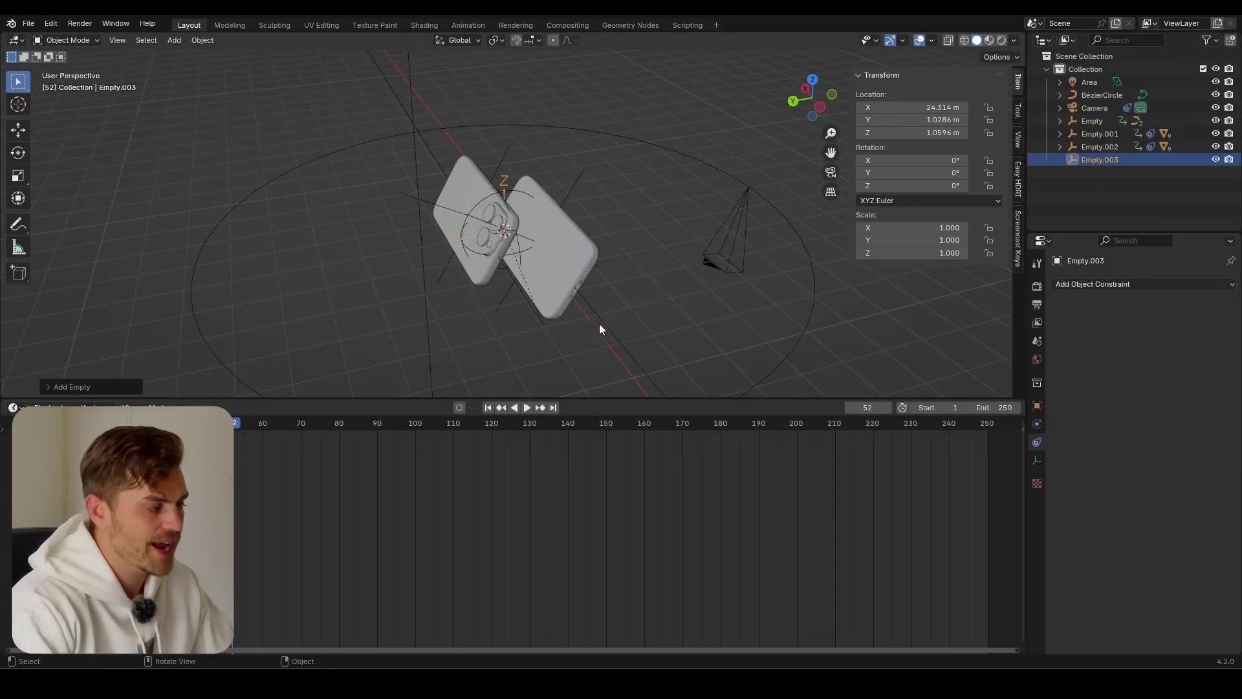
key("s")
left_click(585, 275)
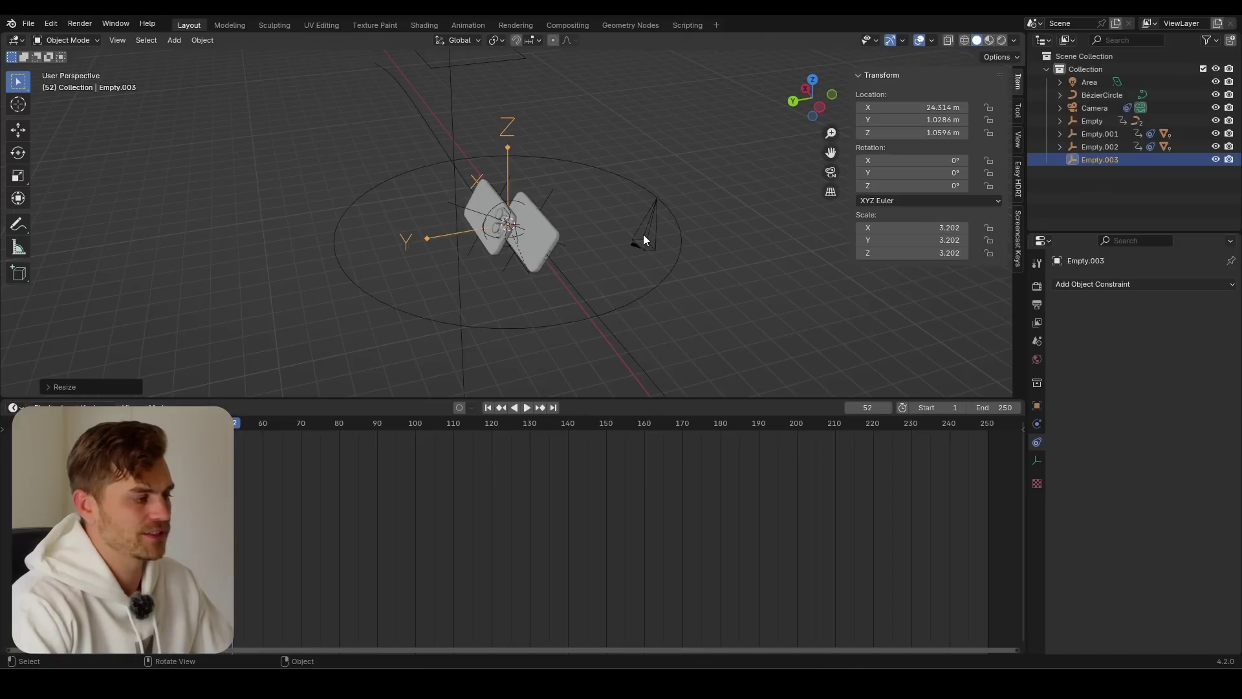
- Give the camera a Track To constraint that targets Empty.003 and look through the camera
left_click(655, 213)
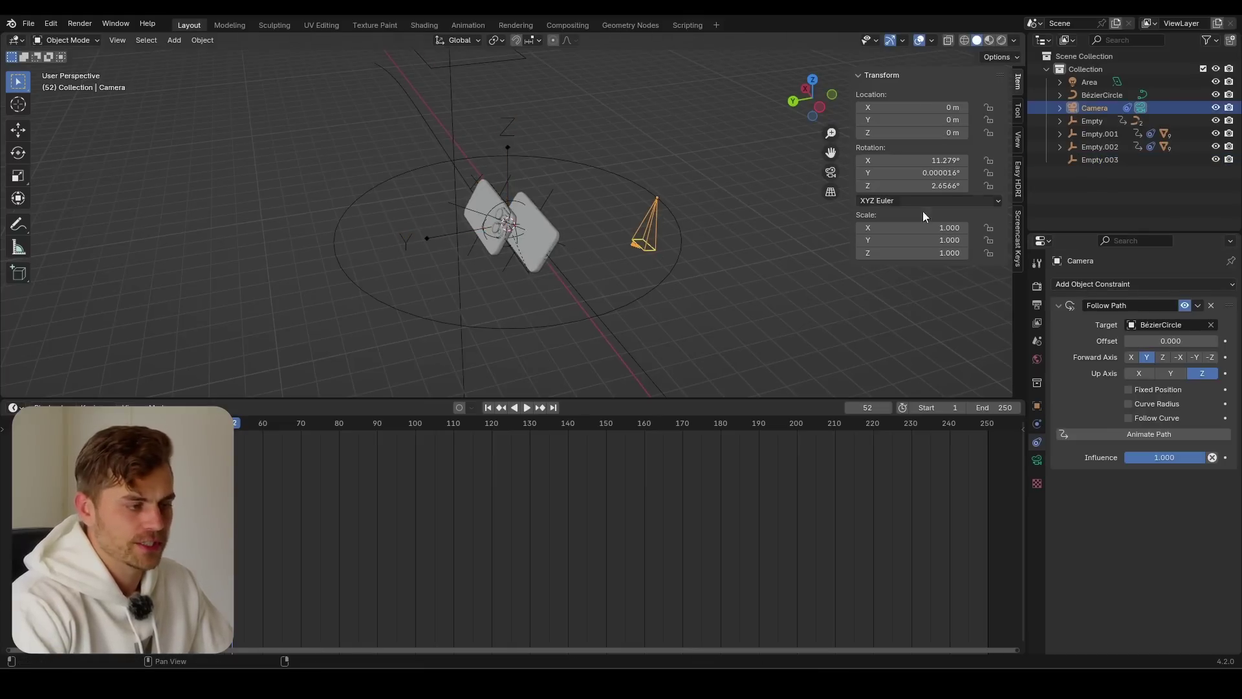
left_click(1145, 283)
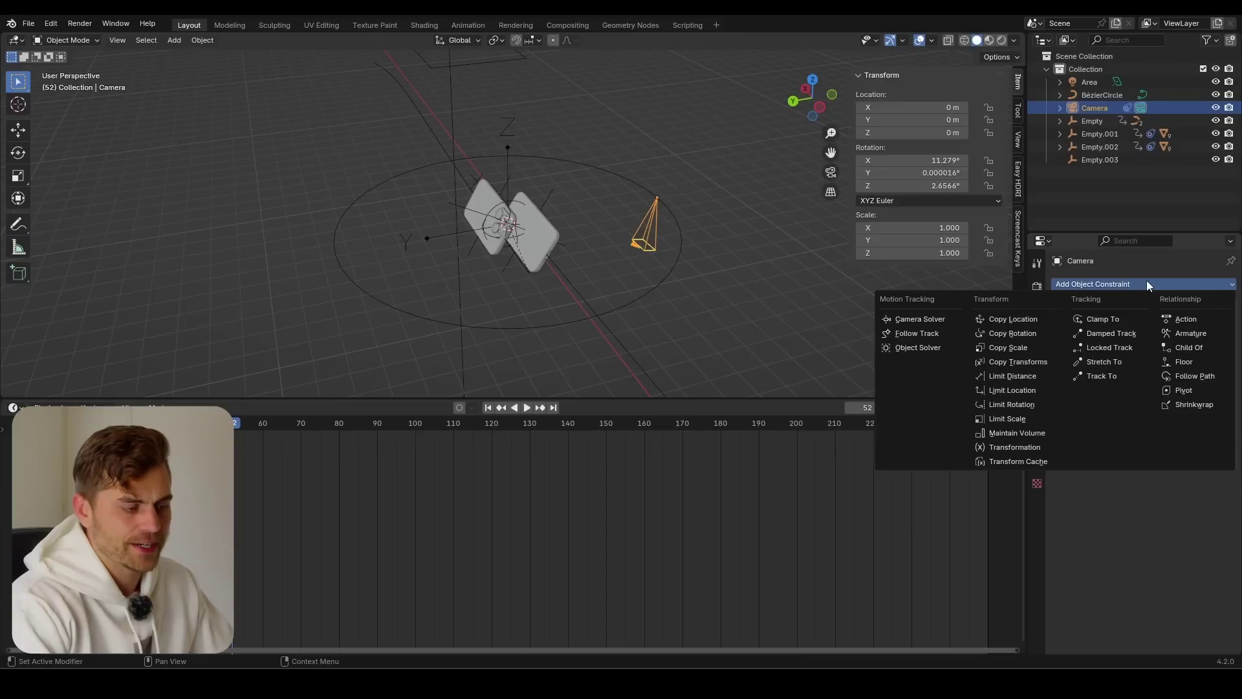
left_click(1120, 373)
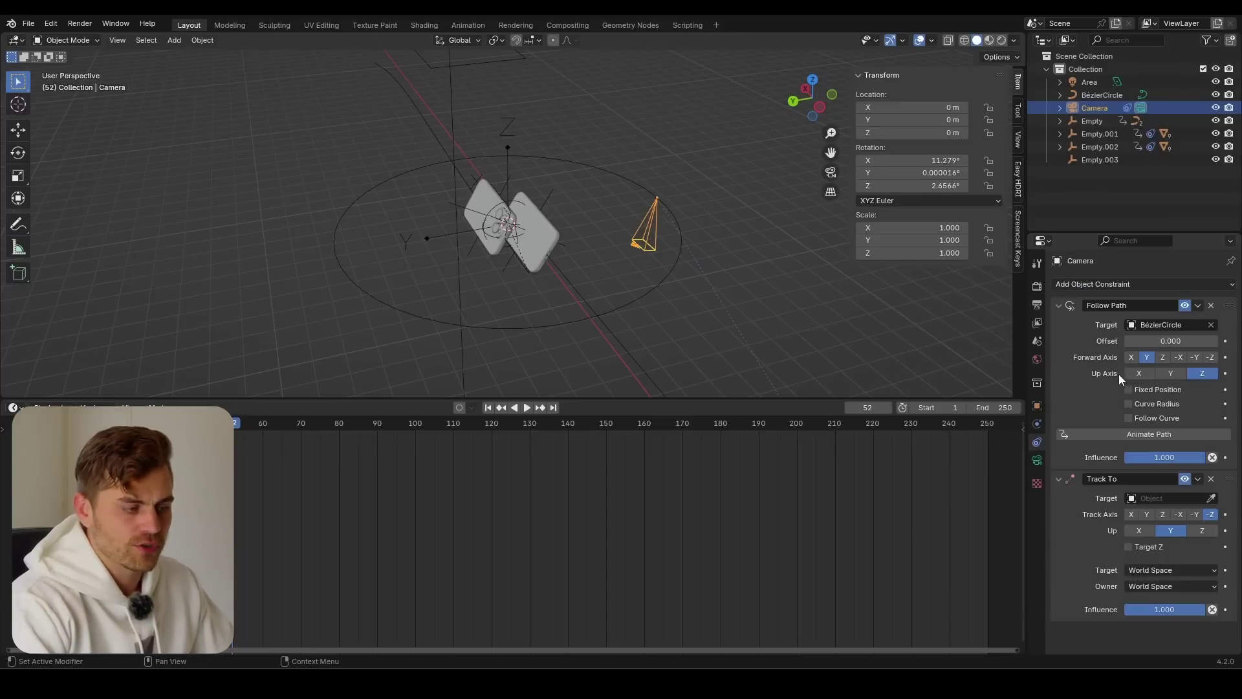
left_click(508, 125)
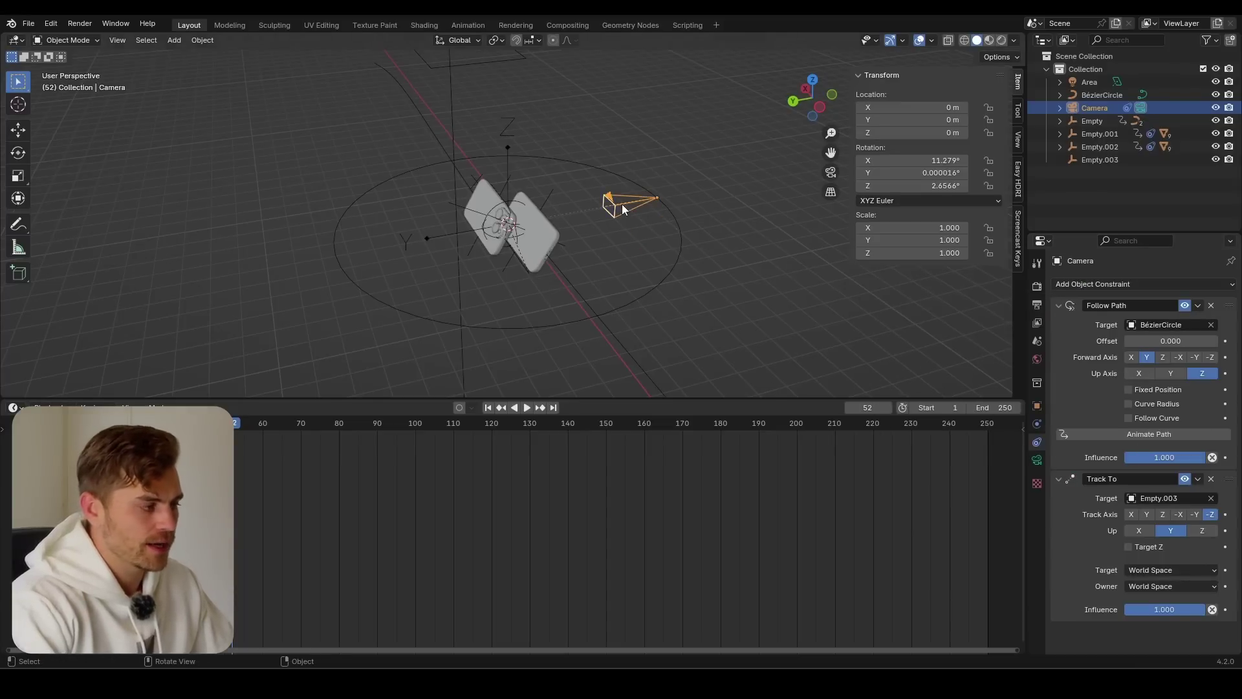
key("KP_0")
scroll(563, 262, "down", 5)
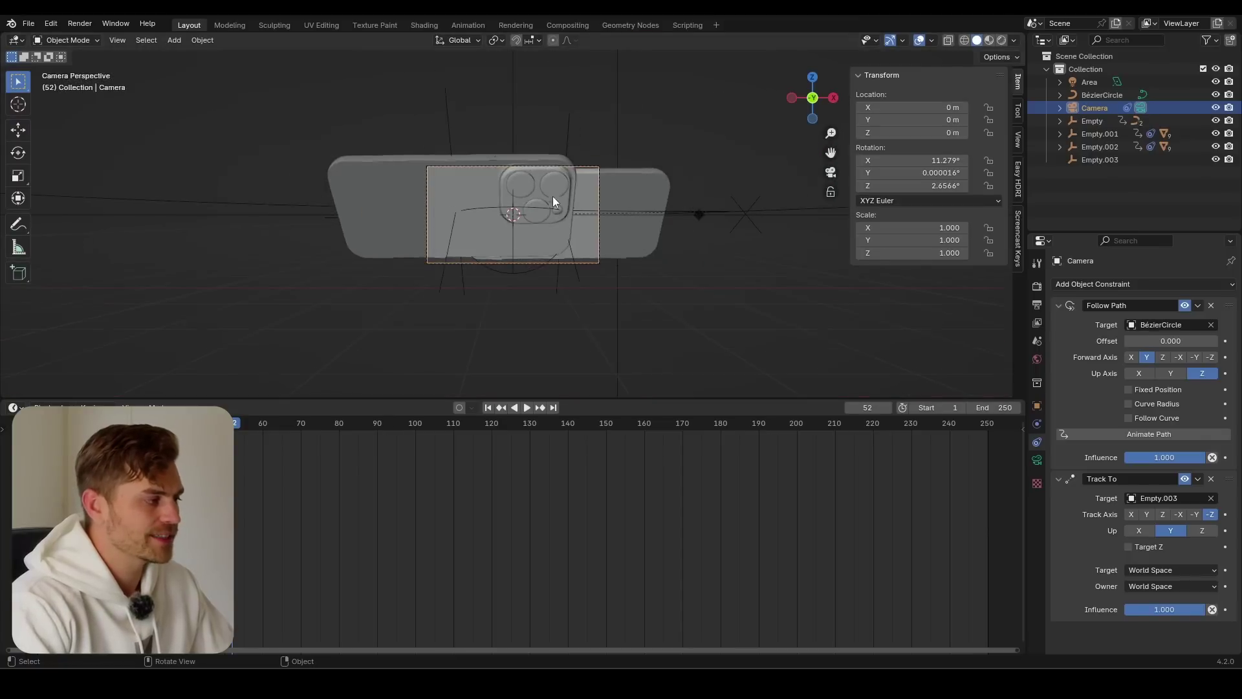
left_click(513, 114)
key("g")
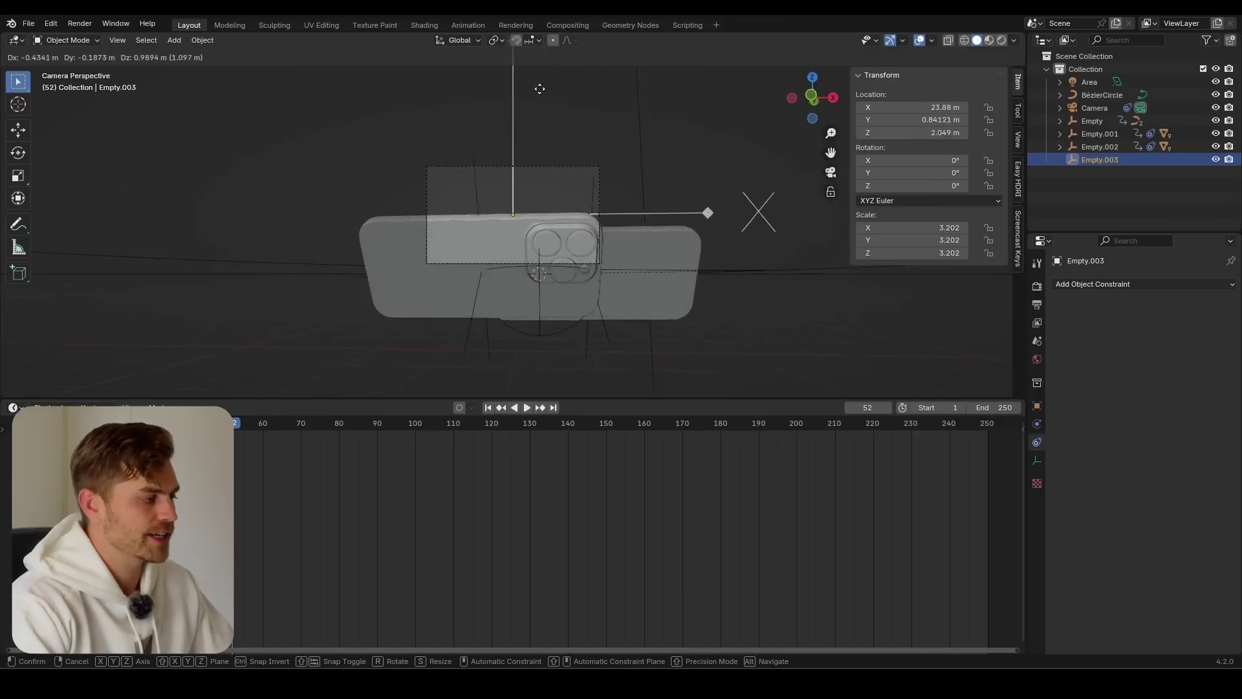
left_click(559, 108)
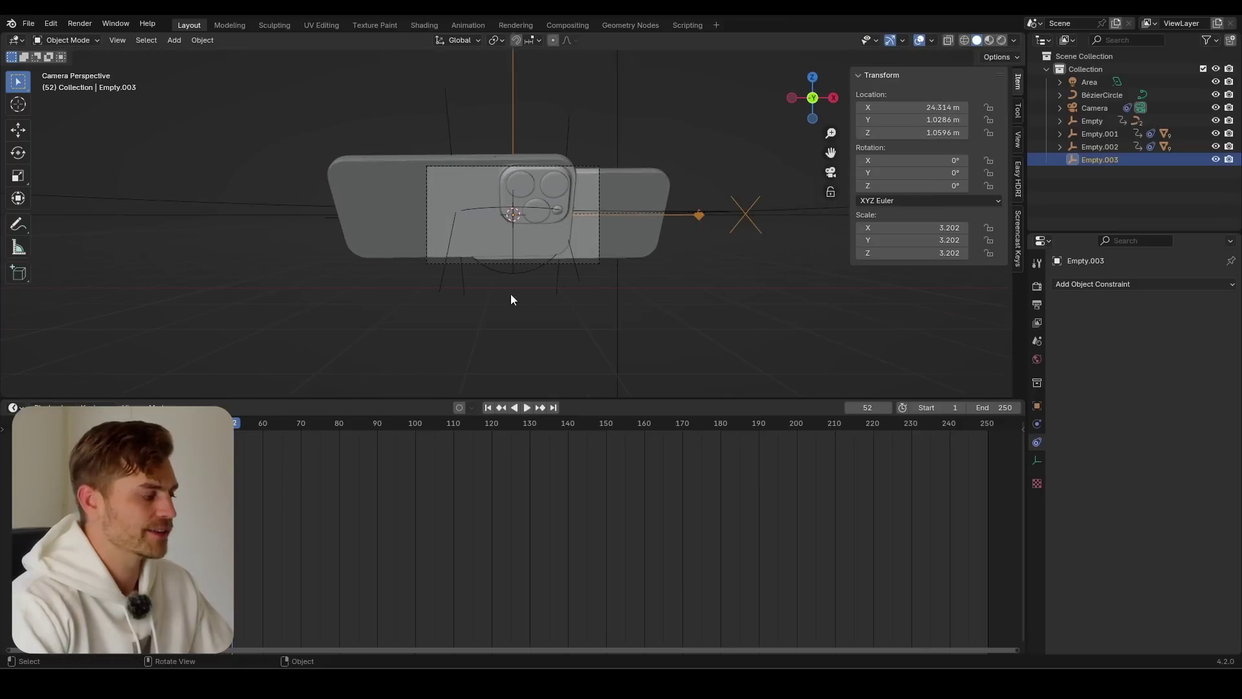
left_click(315, 206)
key("g")
key("z")
right_click(323, 230)
- Raise the Bézier circle about 5.63 m along Z and check the camera's framing at frame 40
left_click(273, 214)
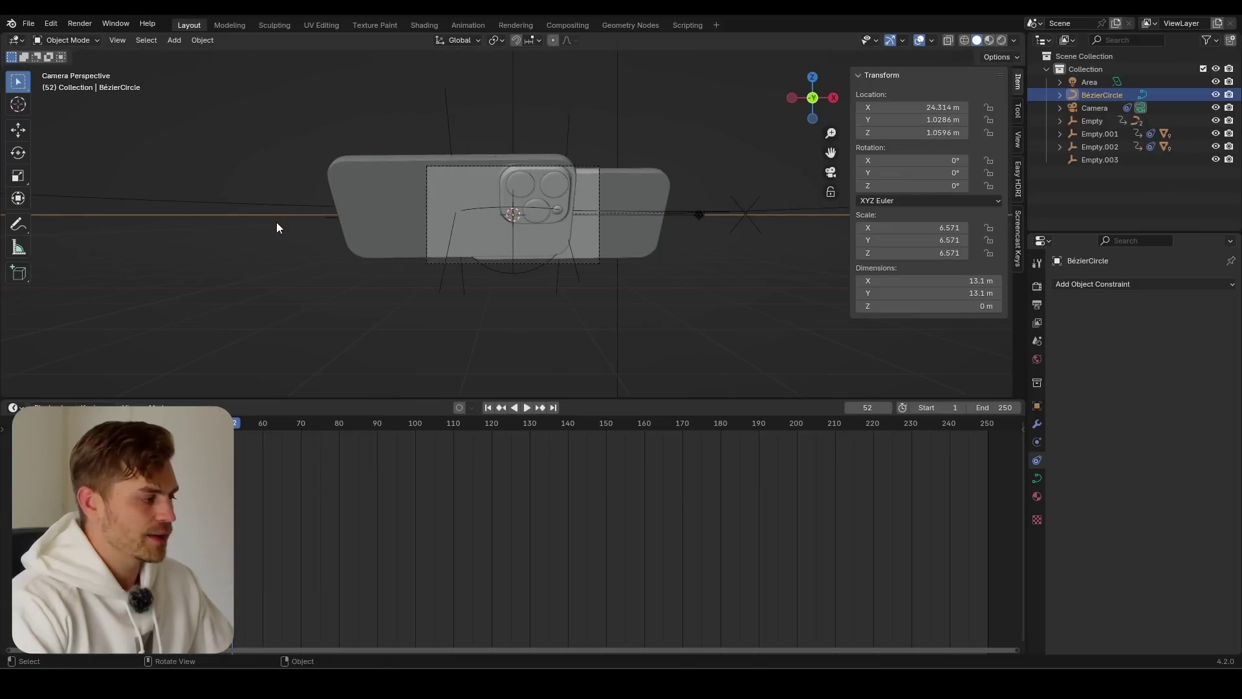
key("g")
key("z")
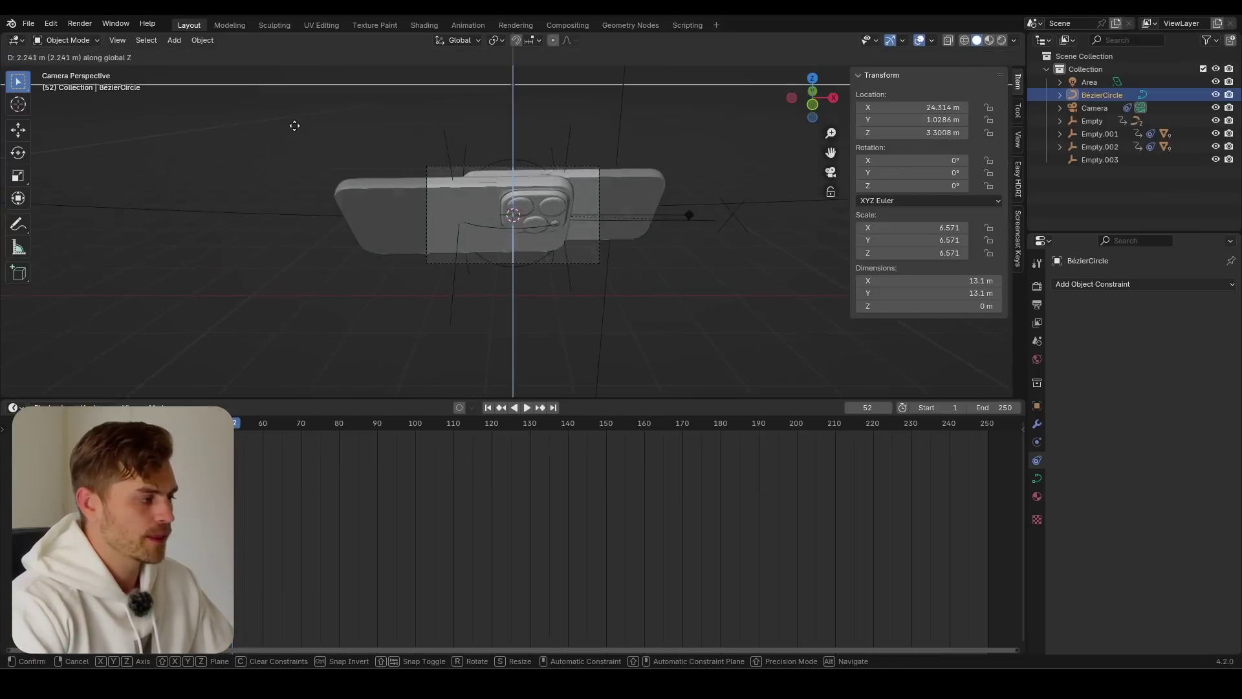
left_click(435, 205)
scroll(517, 271, "up", 4)
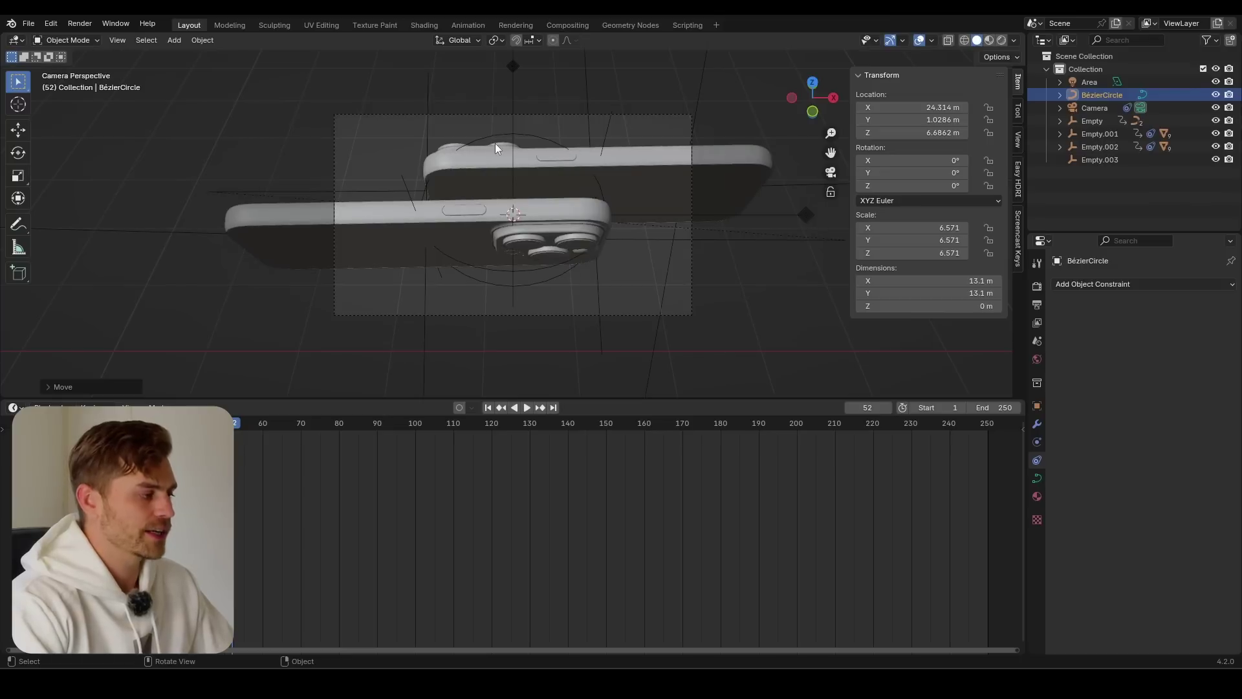
left_click_drag(224, 424, 187, 424)
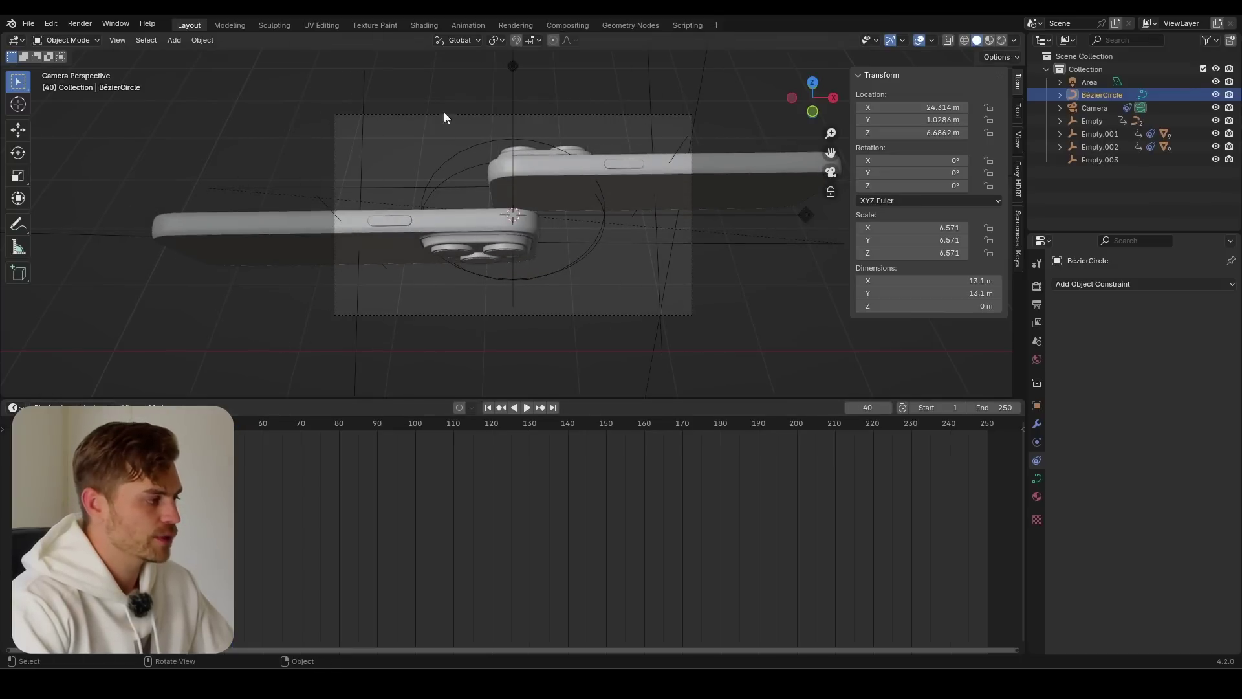
- At frame 40, keyframe the Bézier circle, the camera's Follow Path offset at 0, and the Empty.003 transforms
scroll(547, 194, "down", 4)
middle_click_drag(524, 223, 592, 237)
scroll(598, 233, "up", 3)
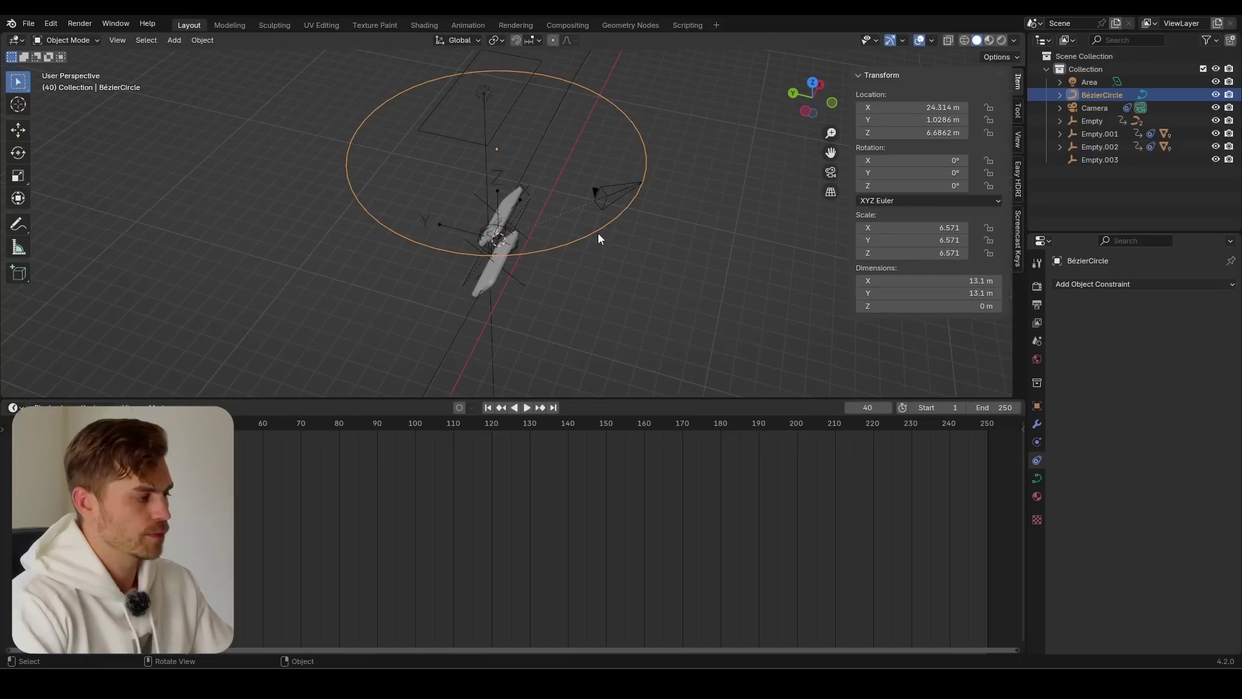
key("i")
left_click(611, 191)
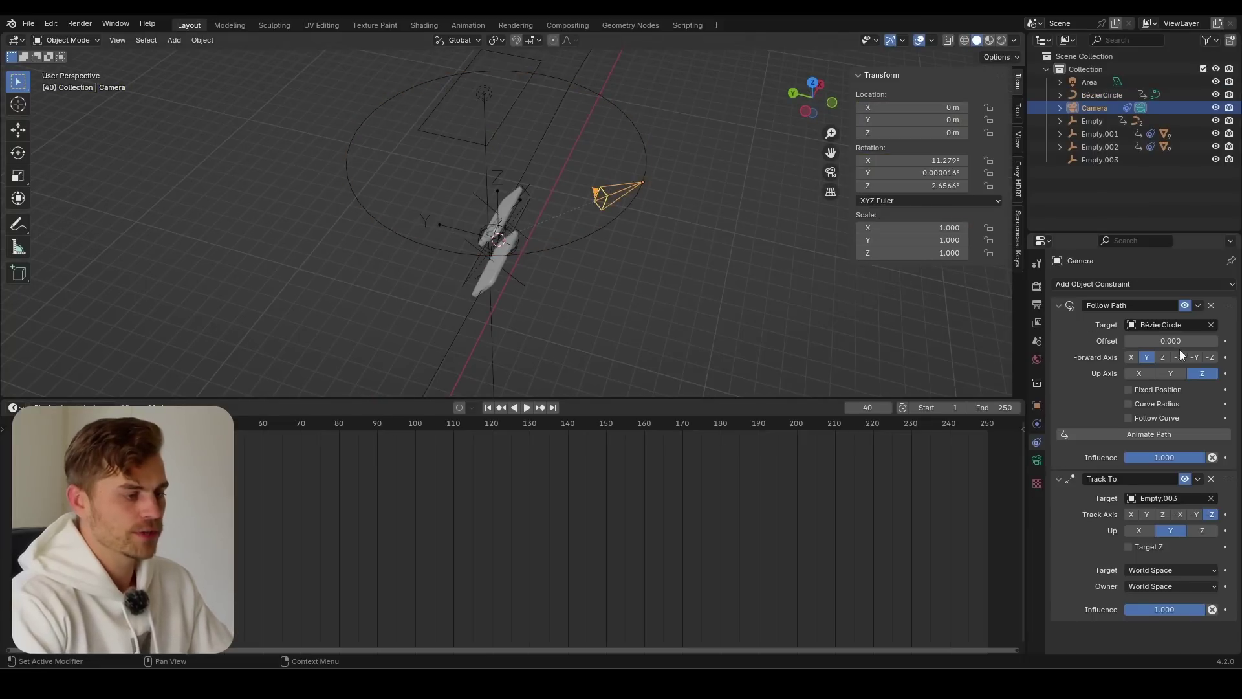
key("i")
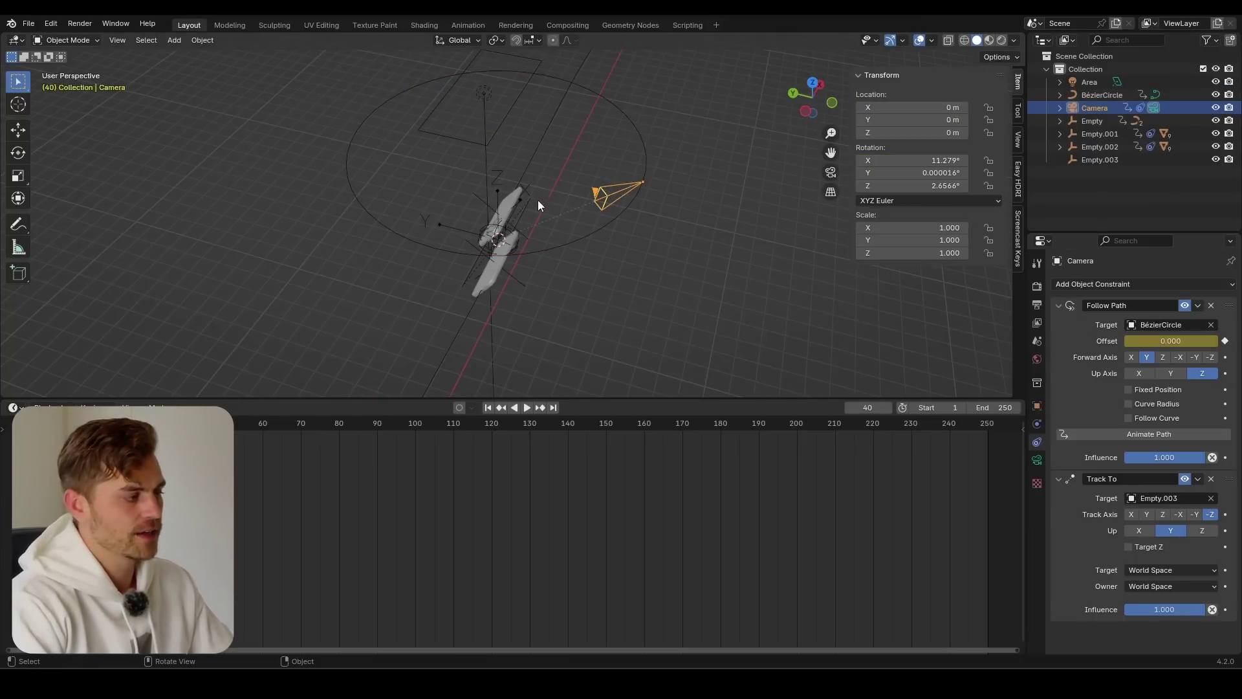
left_click(500, 181)
key("i")
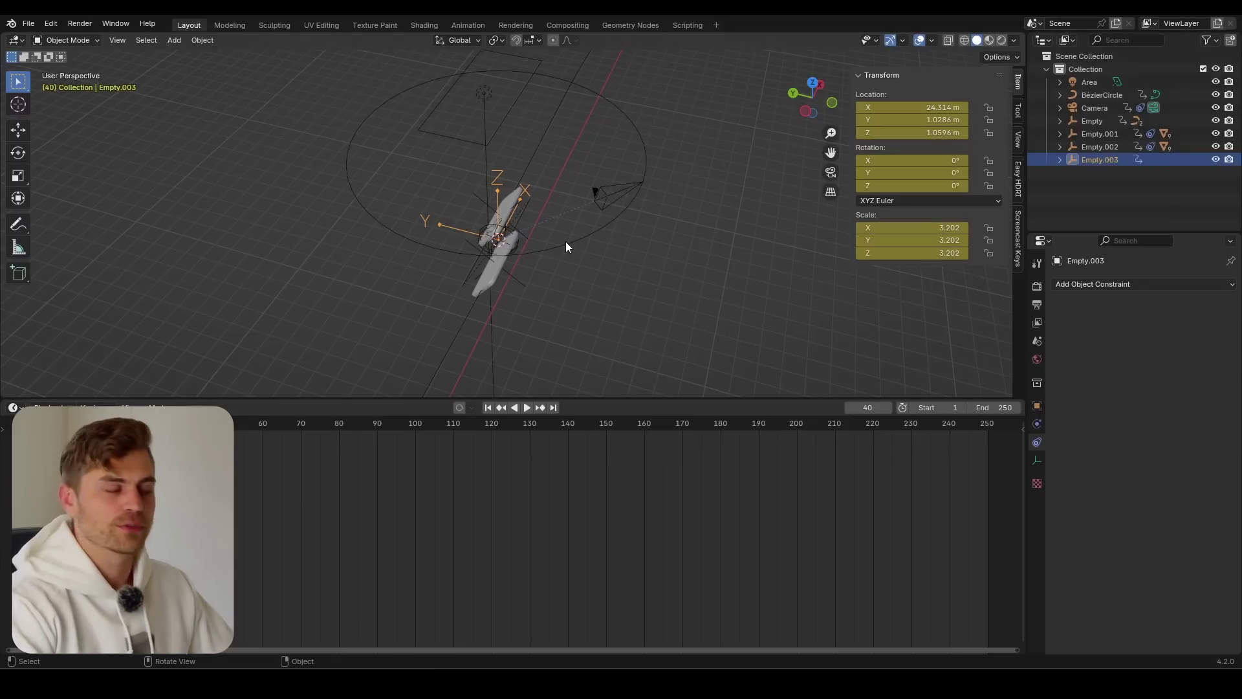
- At frame 17, lower the Bézier circle about 5 m along Z and look through the camera
left_click_drag(186, 424, 42, 423)
key("space")
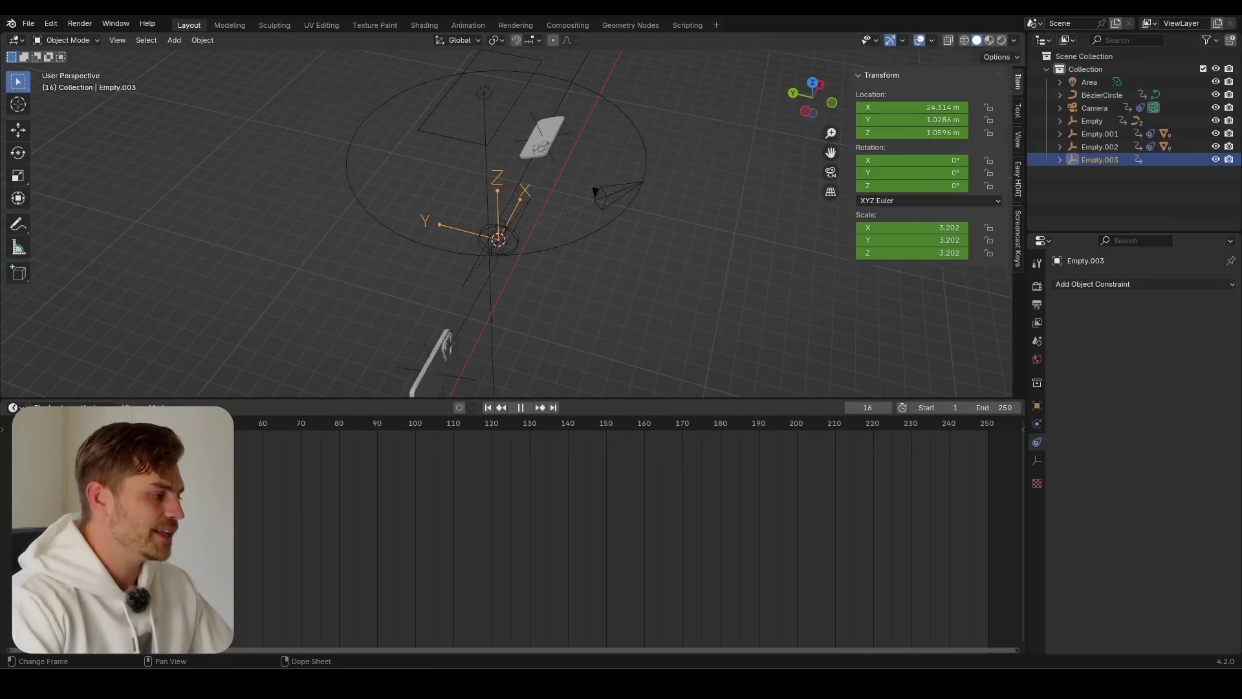
left_click(595, 233)
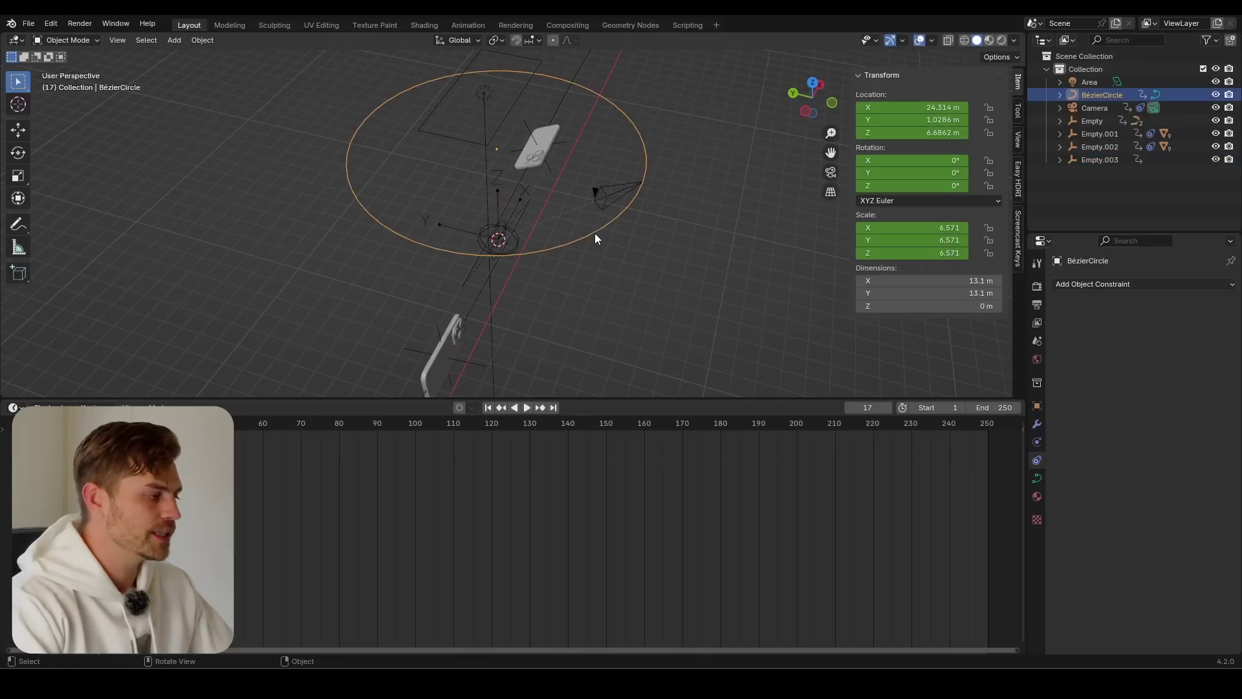
key("g")
key("z")
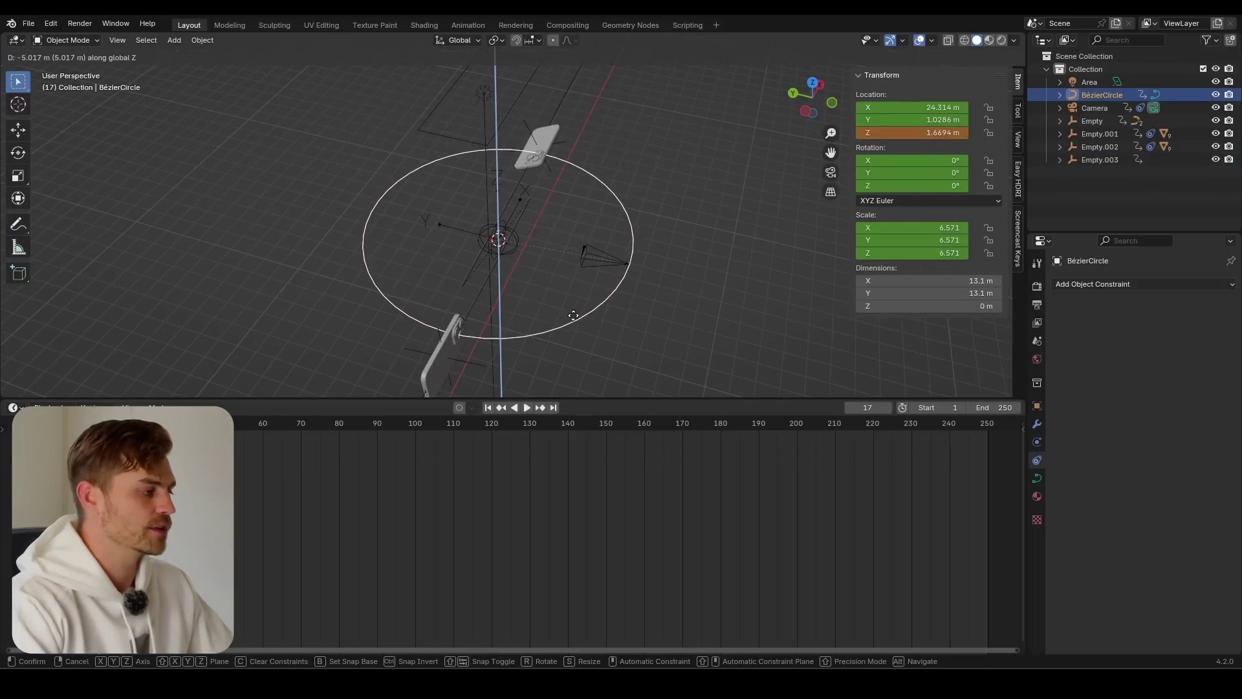
left_click(572, 308)
key("KP_0")
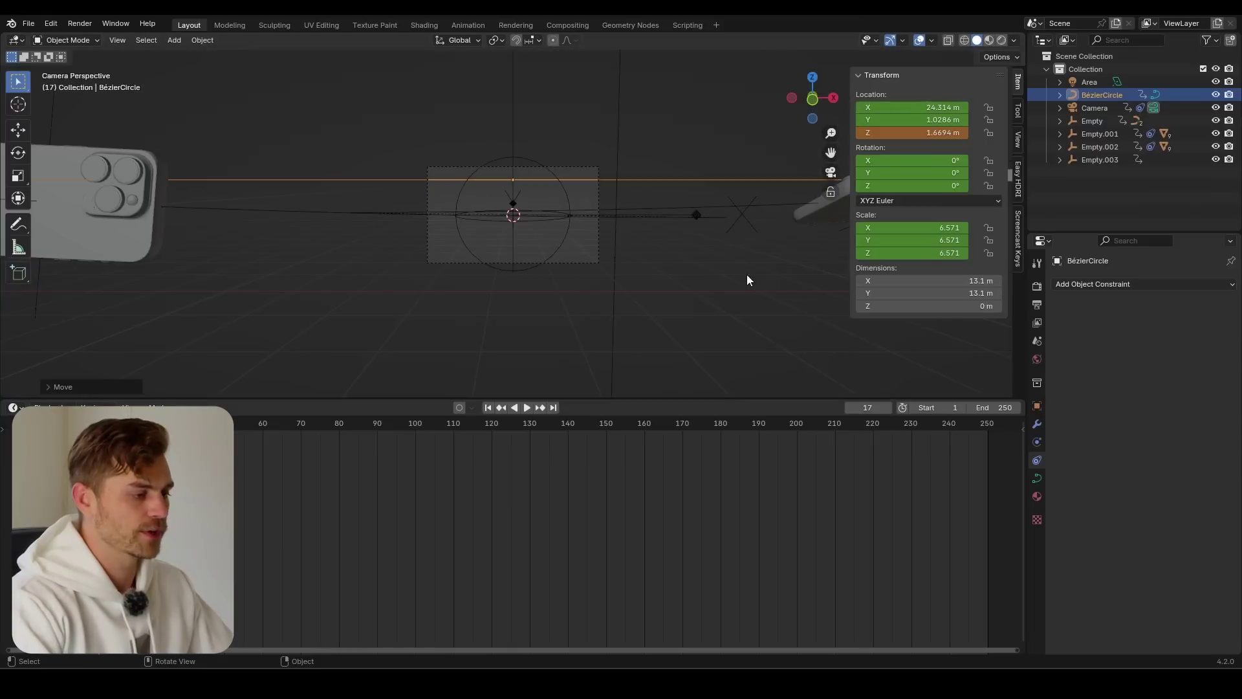
- At frame 17, keyframe the camera's Follow Path offset at about -22.7 and the Bézier circle scaled up to about 11.39
left_click(586, 168)
left_click_drag(1173, 343, 1080, 343)
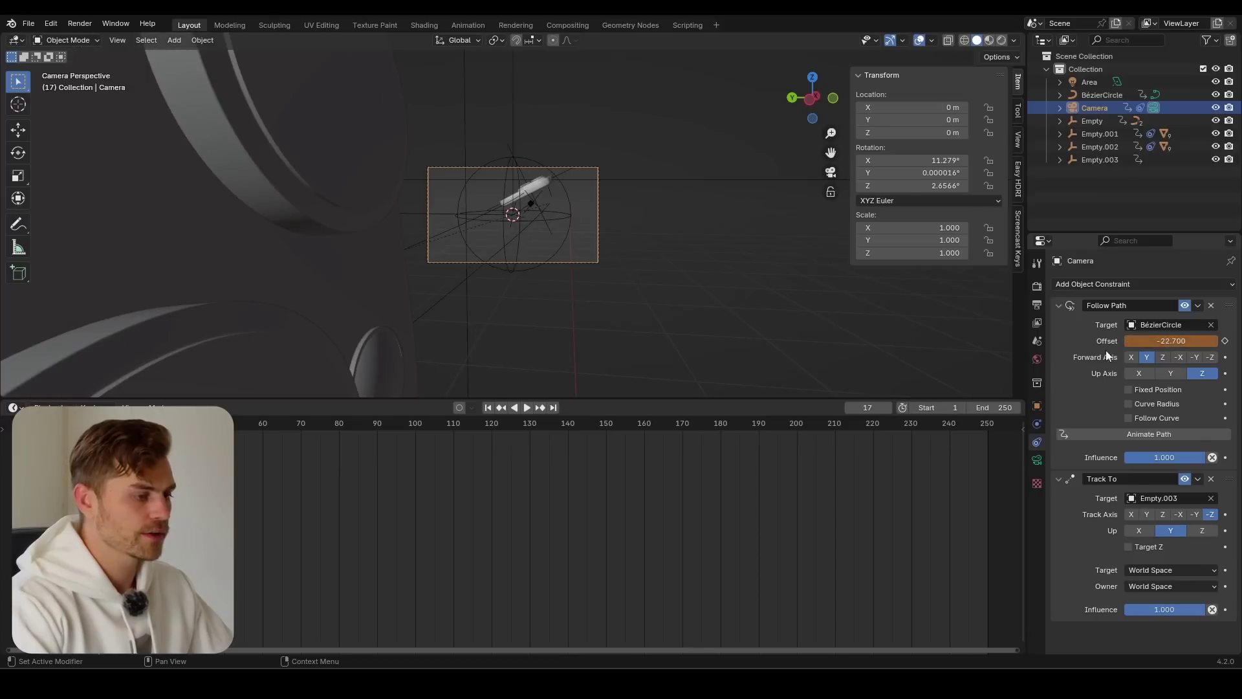
left_click(646, 181)
key("s")
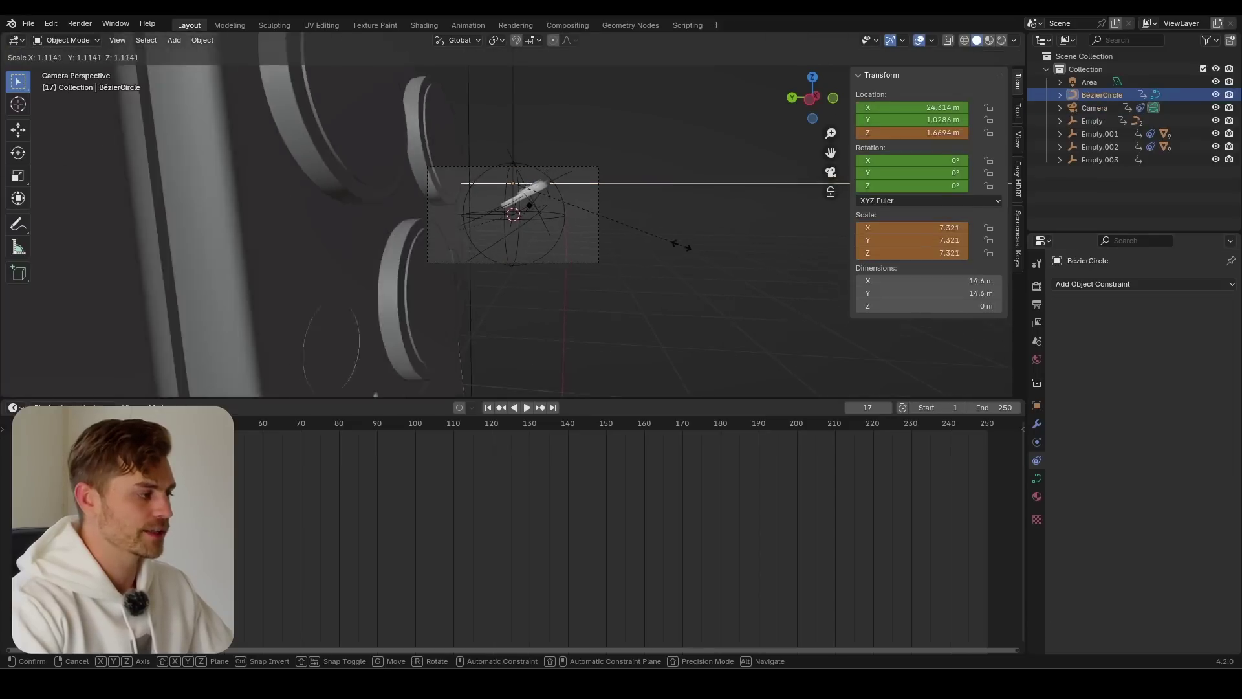
left_click(760, 312)
scroll(519, 201, "up", 5)
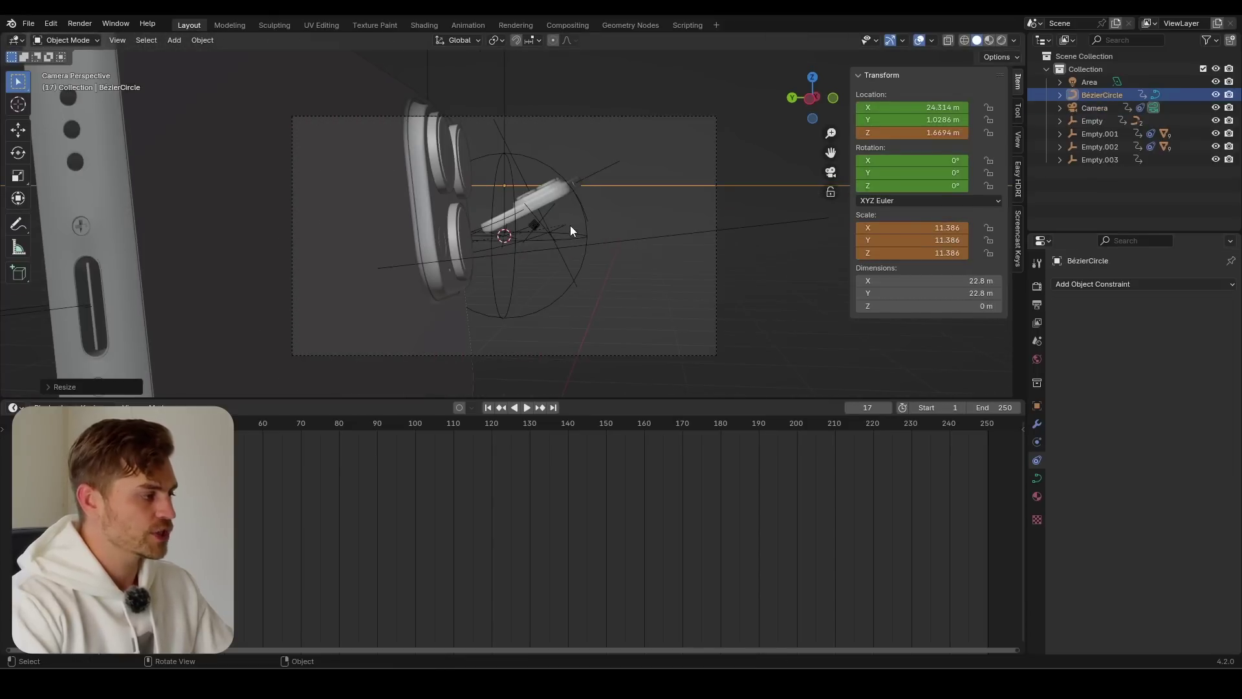
key("i")
left_click(626, 117)
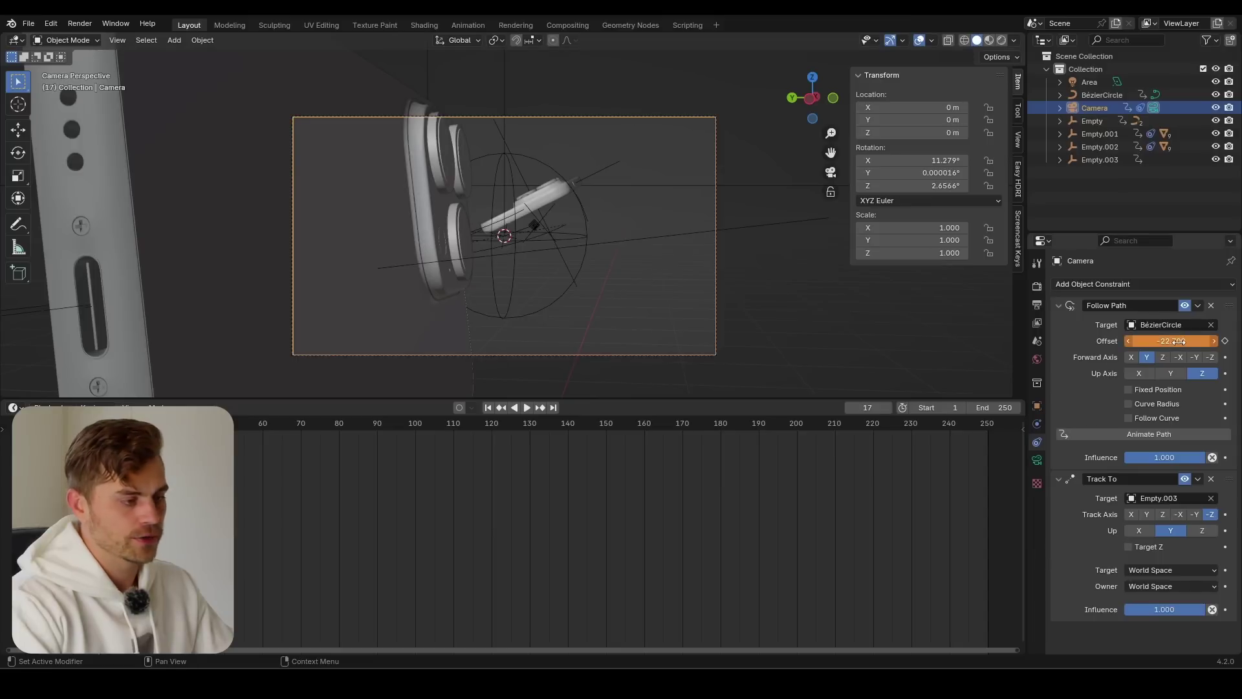
- Delete the Empty.003 arrows empty
middle_click_drag(591, 181, 514, 160)
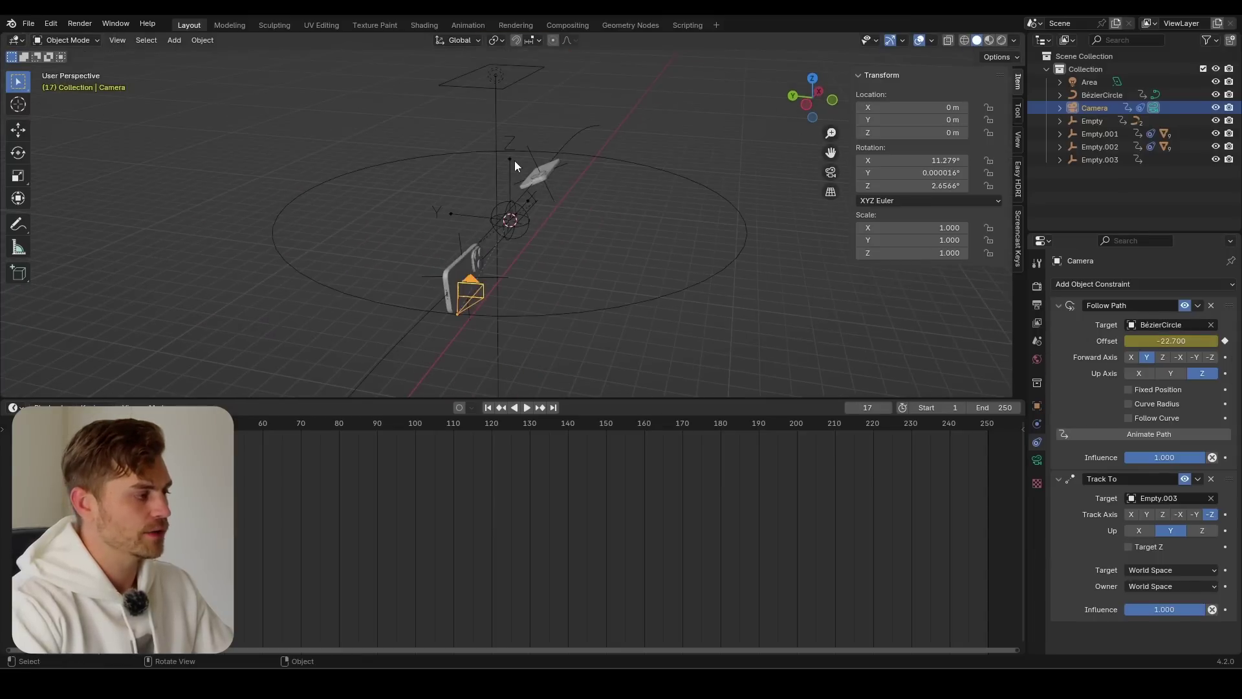
left_click(510, 157)
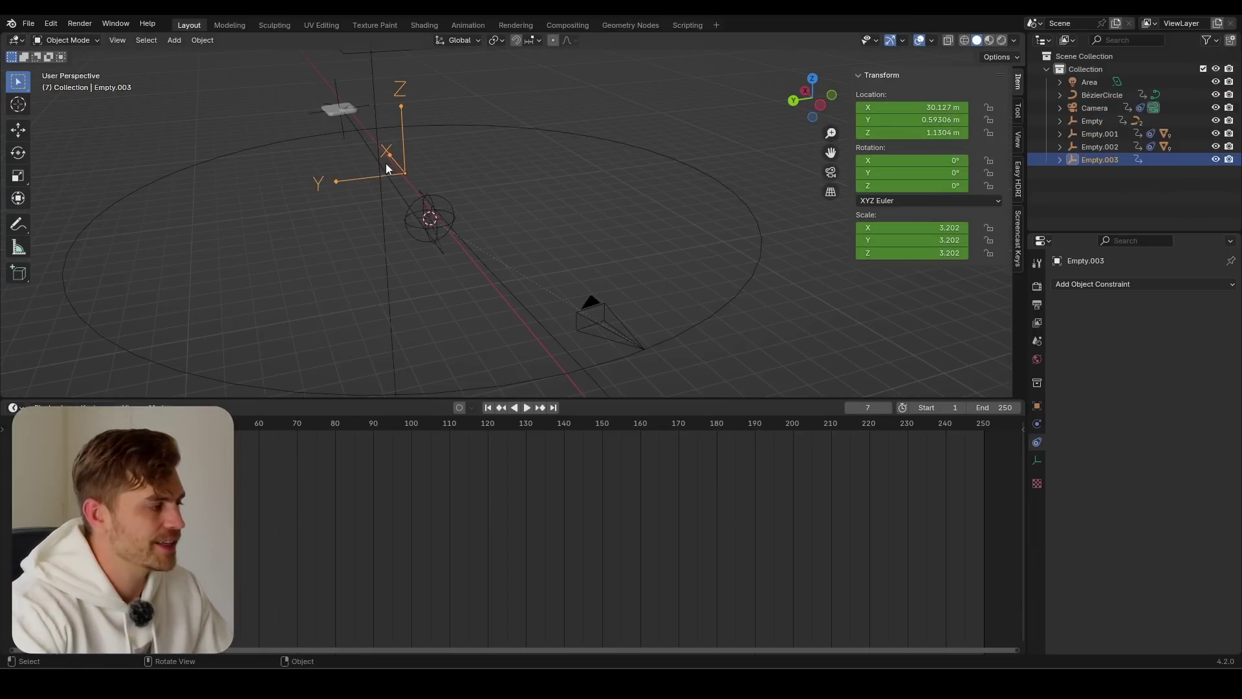
middle_click_drag(414, 151, 488, 206)
key("x")
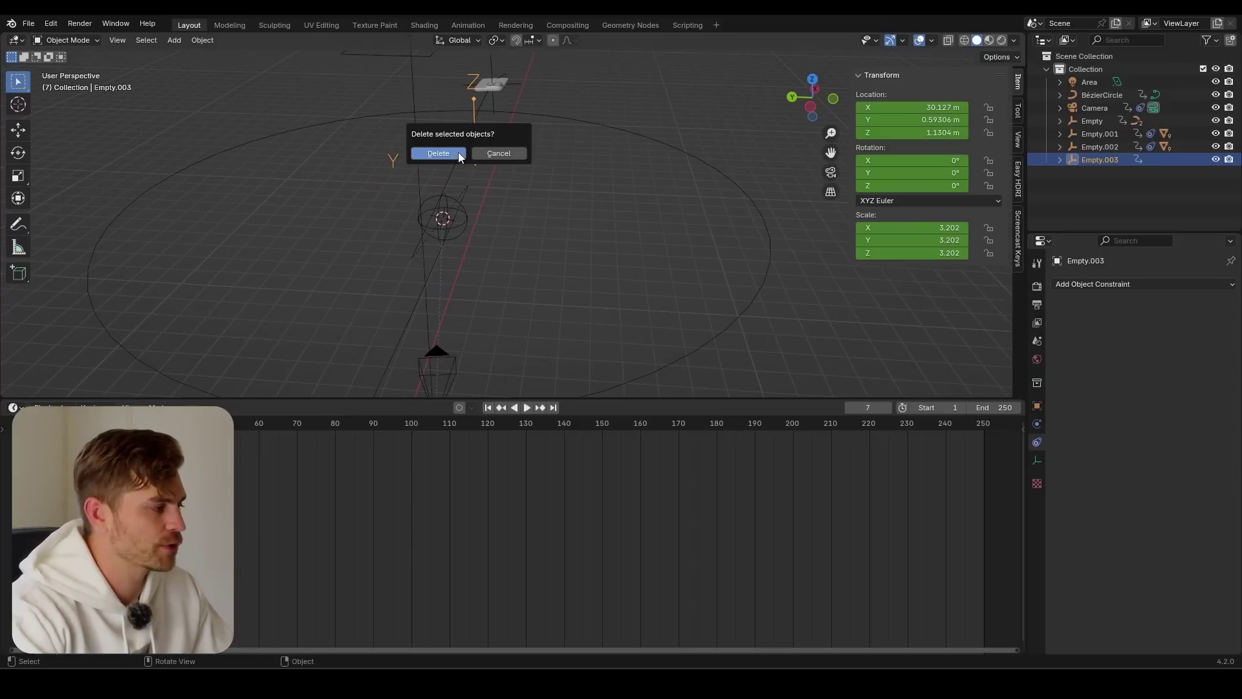
left_click(458, 154)
- Select the spherical empty between the phones and play the animation through the camera
middle_click_drag(459, 154, 479, 236)
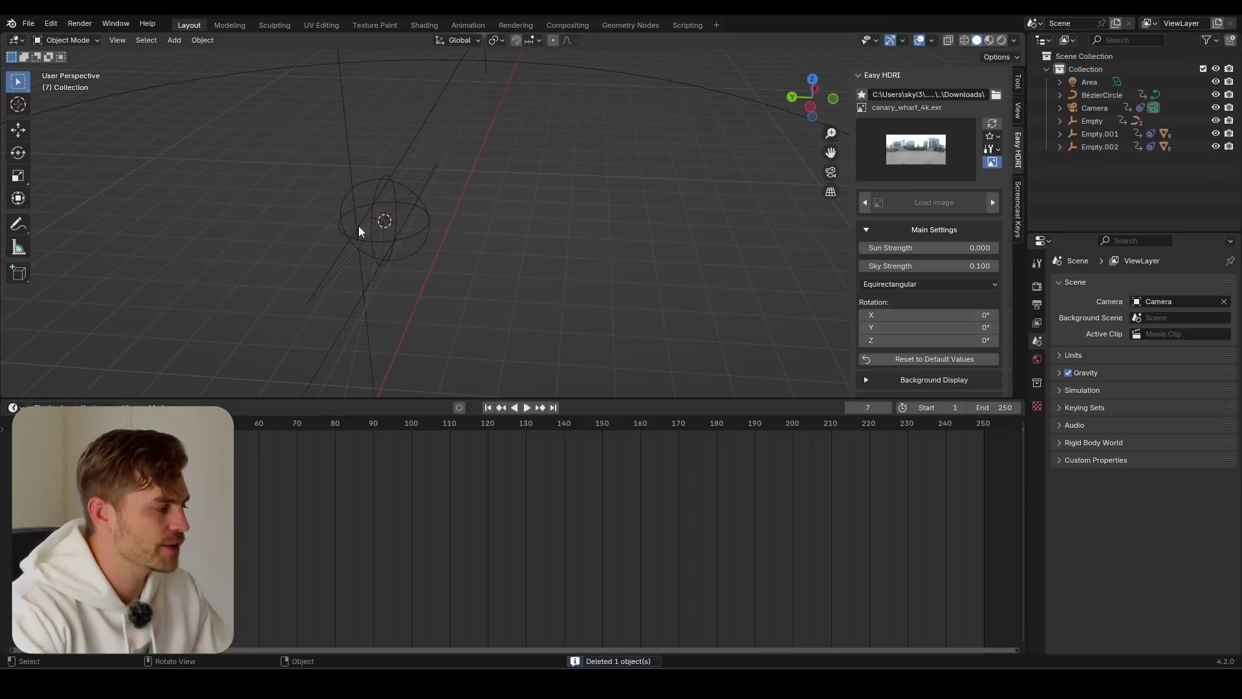
left_click(429, 233)
key("KP_0")
key("space")
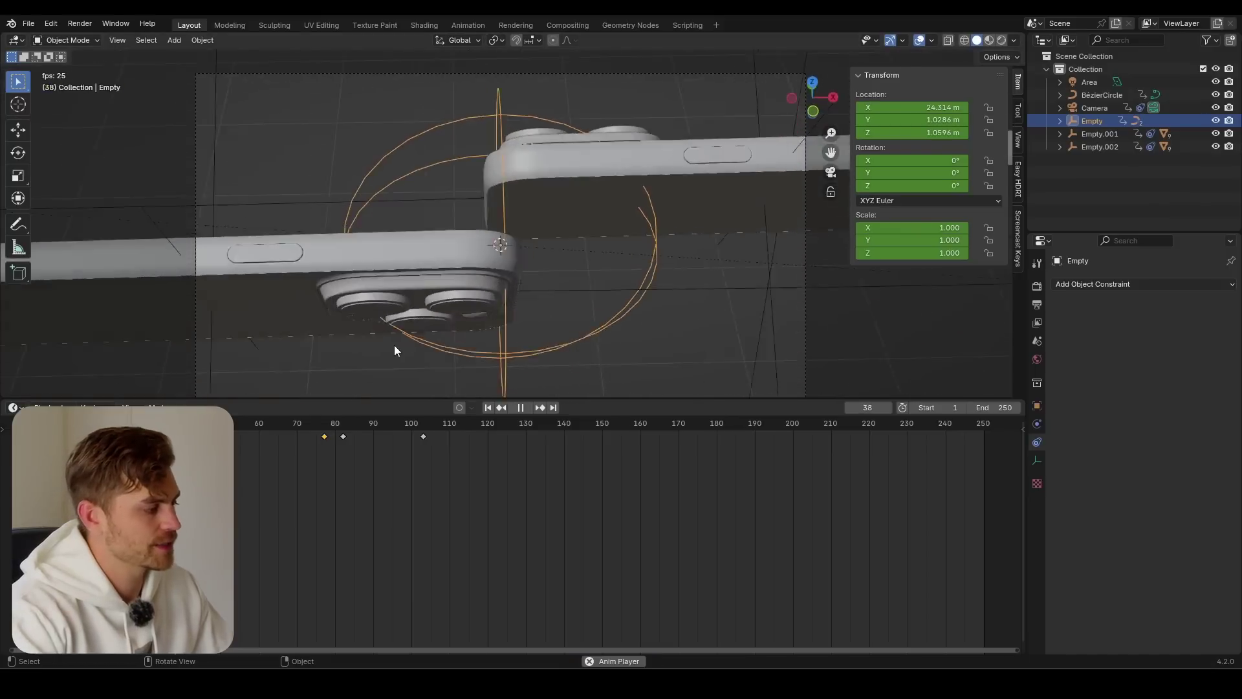
key("space")
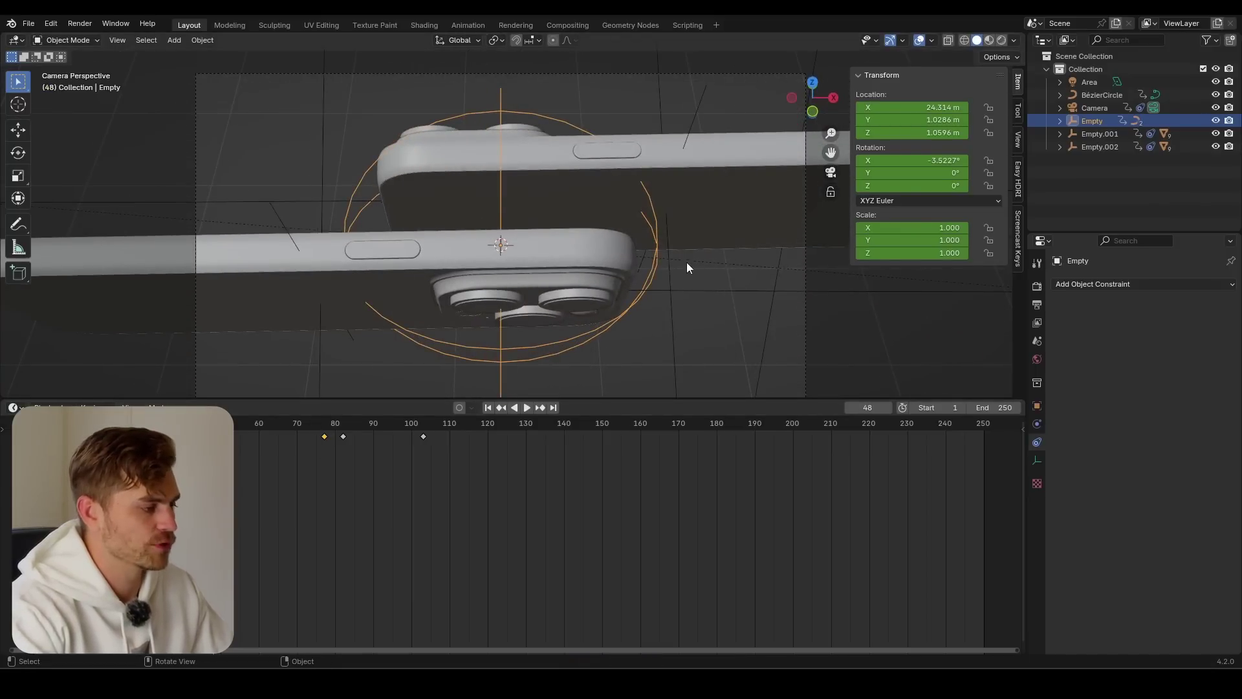
scroll(662, 270, "down", 2)
- Show the camera's Follow Path offset curve in the Graph Editor with all its keyframes selected and framed
left_click(650, 117)
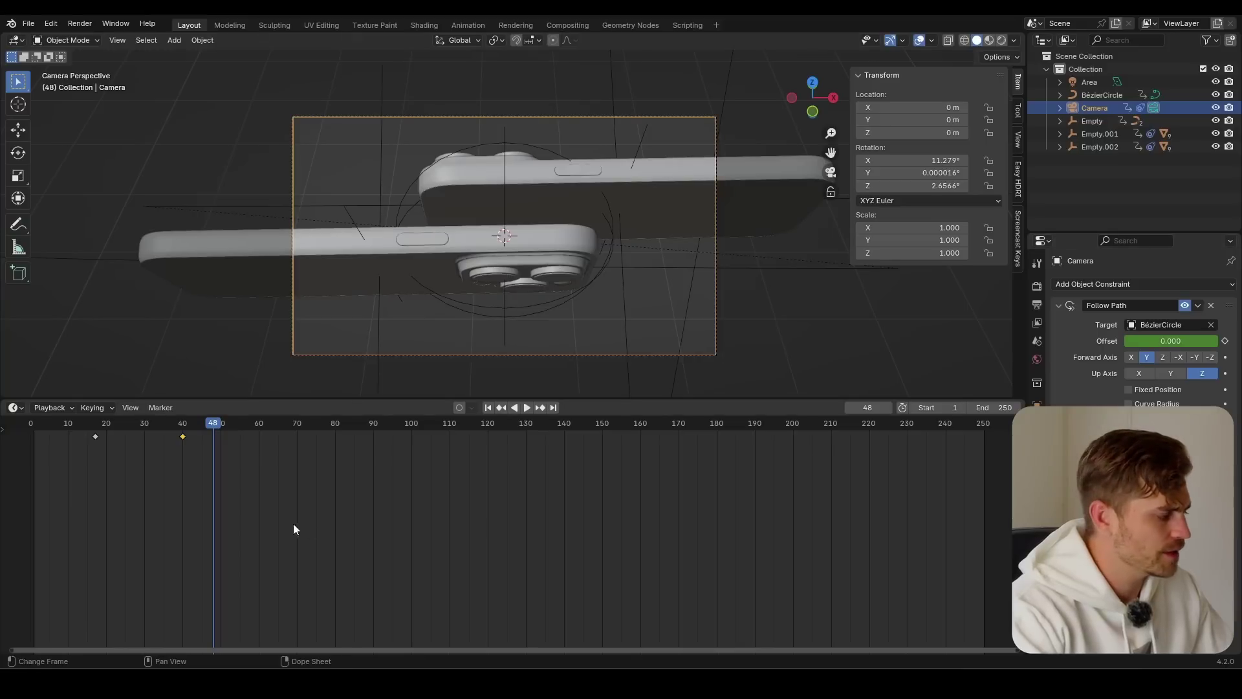
left_click_drag(348, 494, 63, 454)
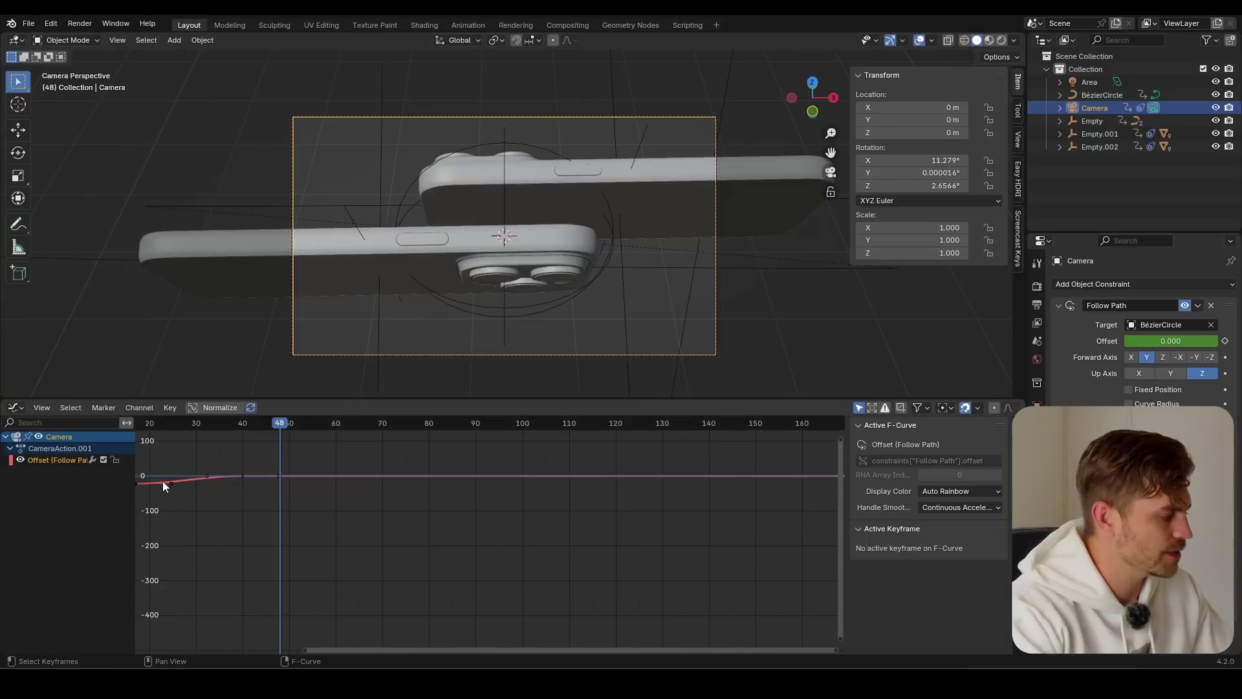
key("a")
key("KP_Decimal")
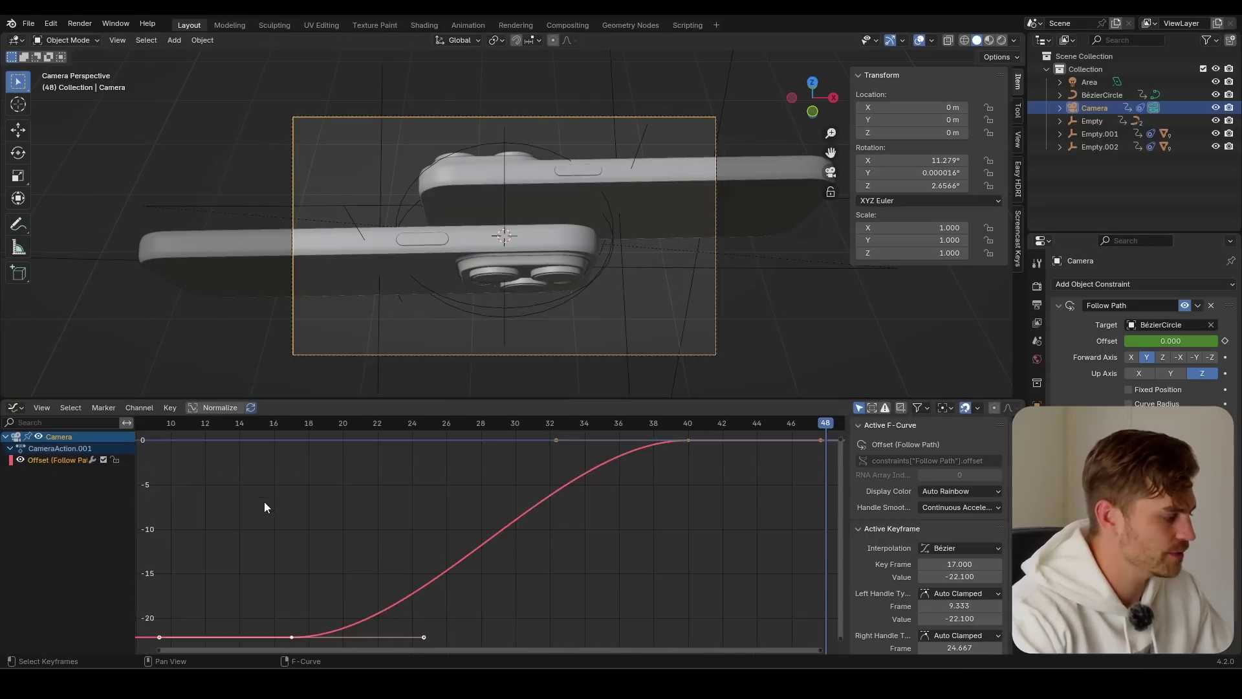
- Try raising the right handle of the frame 17 keyframe for a steep start, play it back, and undo the change
scroll(264, 502, "down", 5)
left_click_drag(503, 573, 427, 622)
key("g")
left_click(385, 540)
key("space")
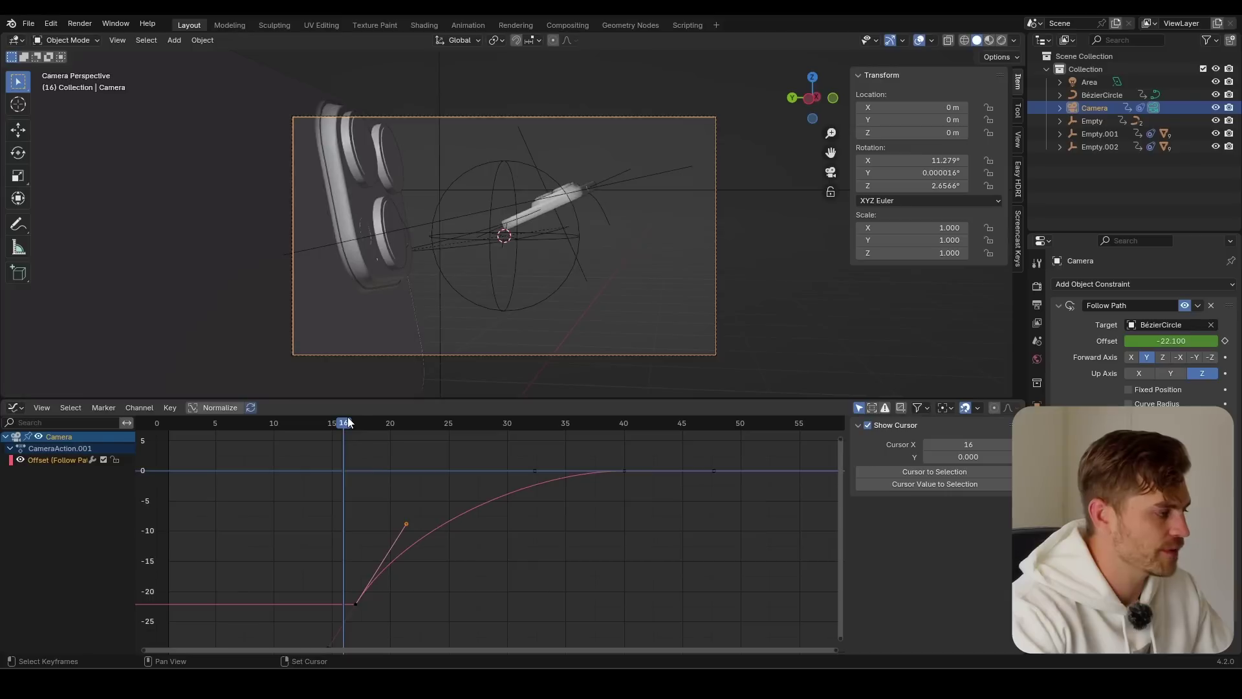
key("Escape")
key("ctrl+z")
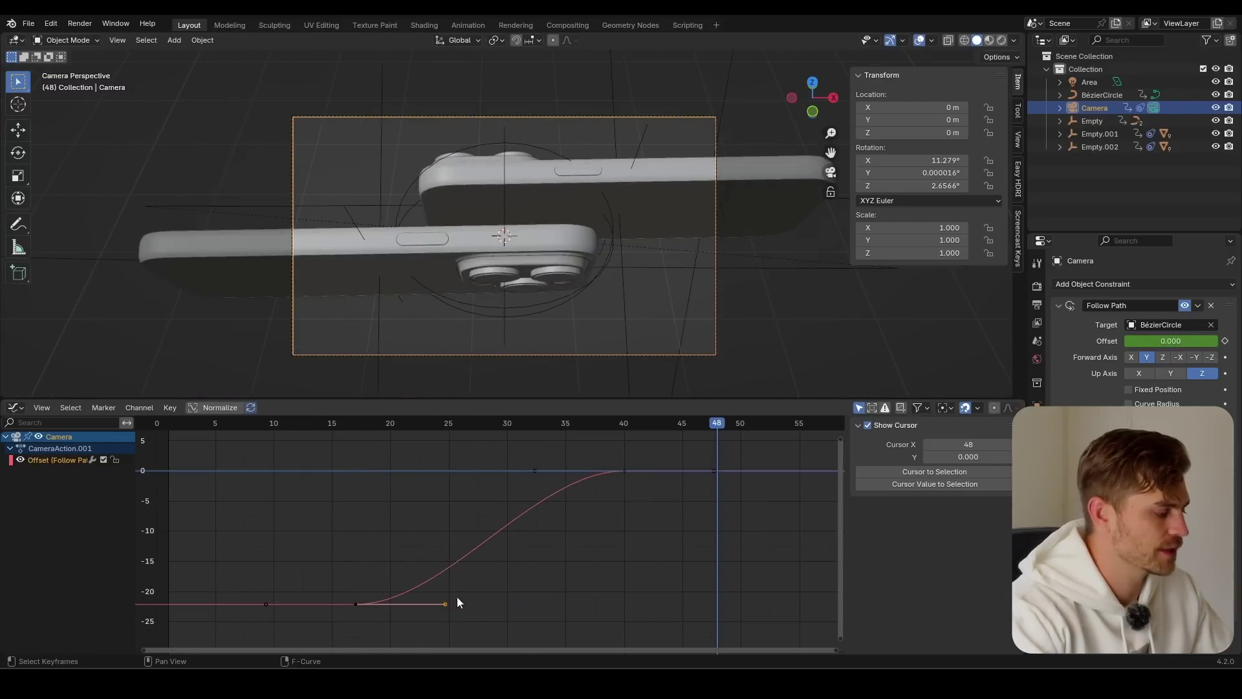
- Stretch the right handle of the frame 17 offset keyframe along X to about frame 32 and play back the motion
left_click_drag(477, 590, 396, 631)
key("g")
key("x")
left_click(486, 629)
left_click(358, 426)
key("space")
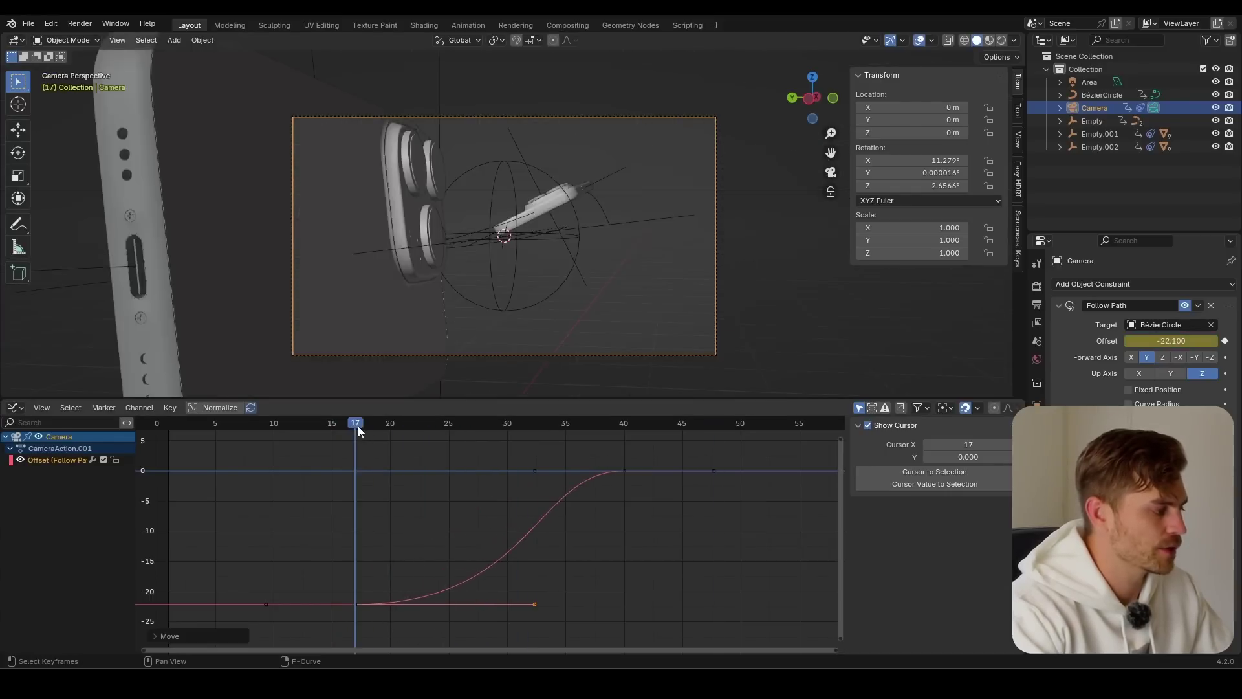
key("space")
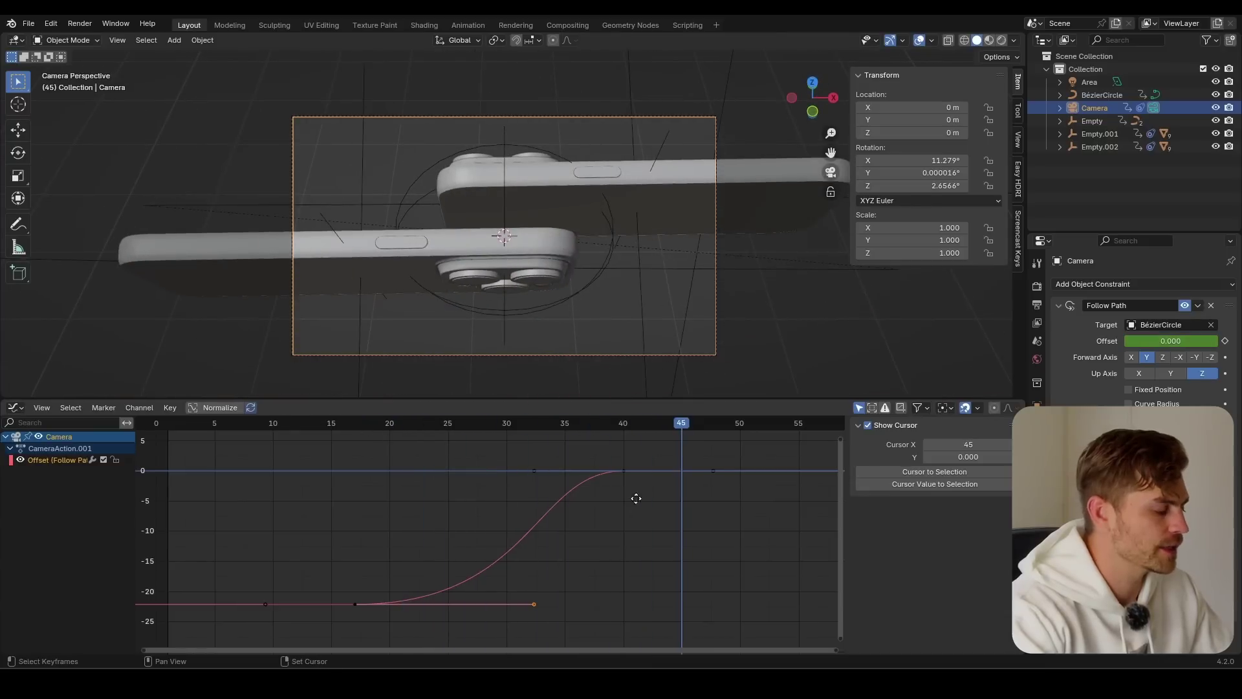
middle_click_drag(636, 499, 586, 508)
key("shift+Right")
left_click(664, 480)
key("g")
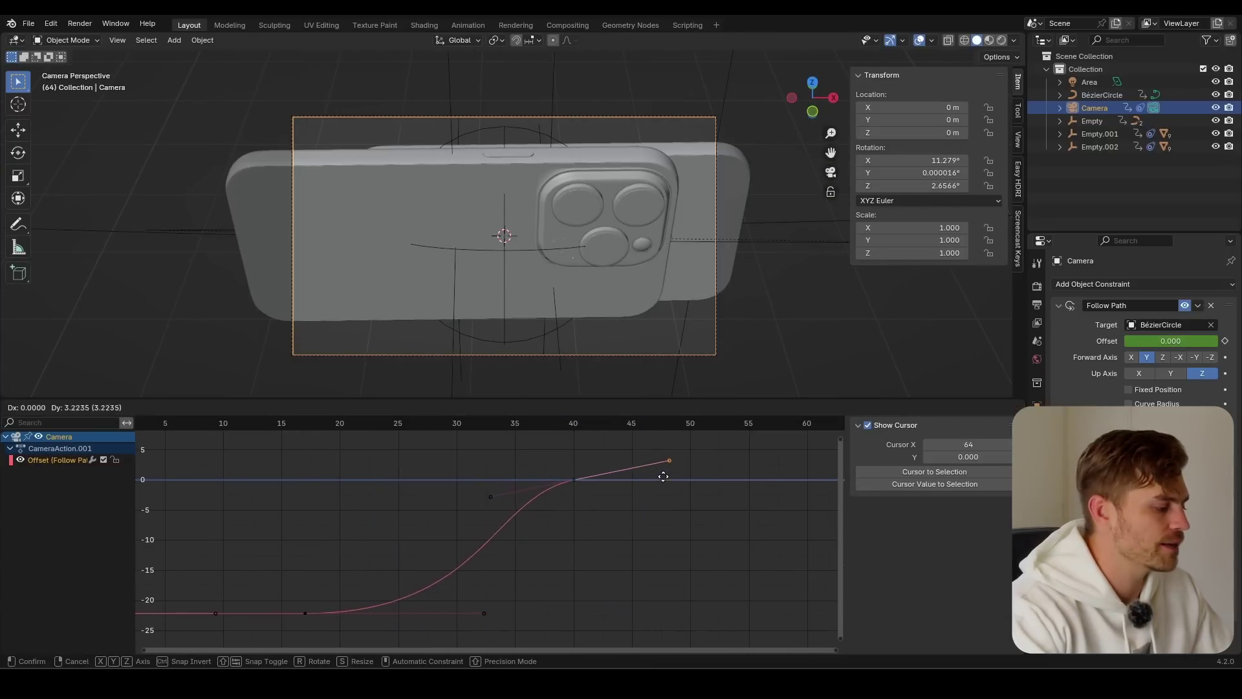
key("Escape")
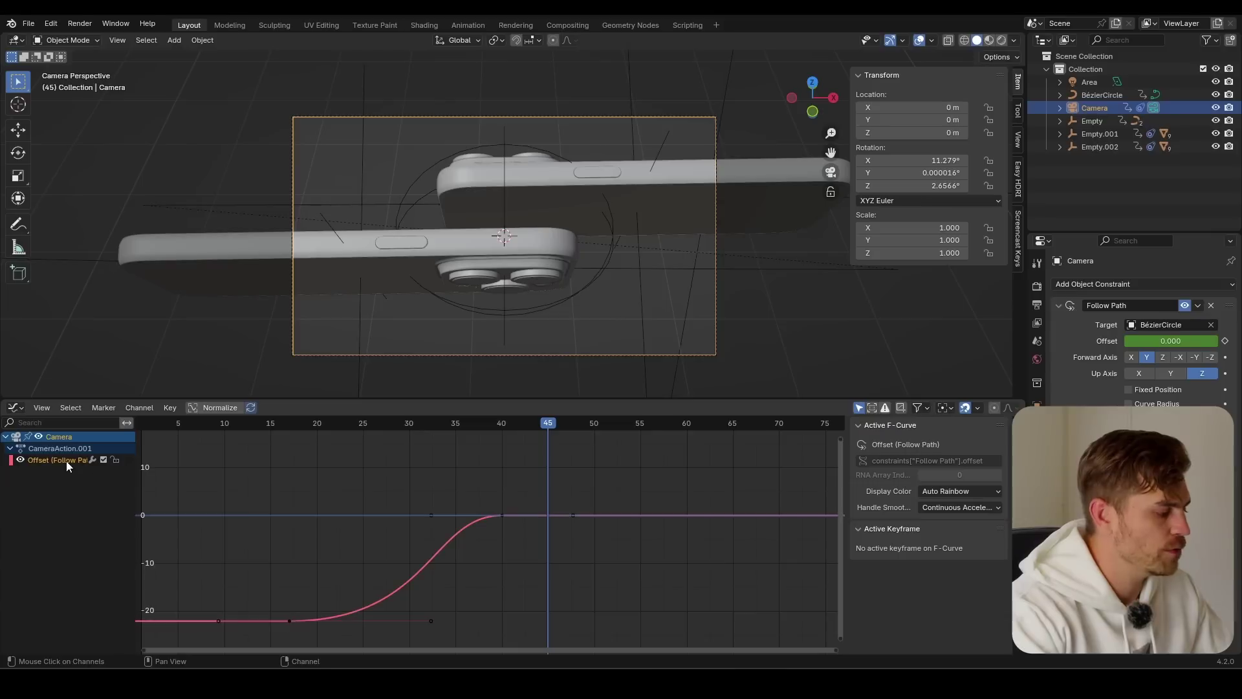
- Add a Cycles modifier to the camera's Offset curve with After Mode set to Repeat with Offset, and play back the motion
left_click(1017, 482)
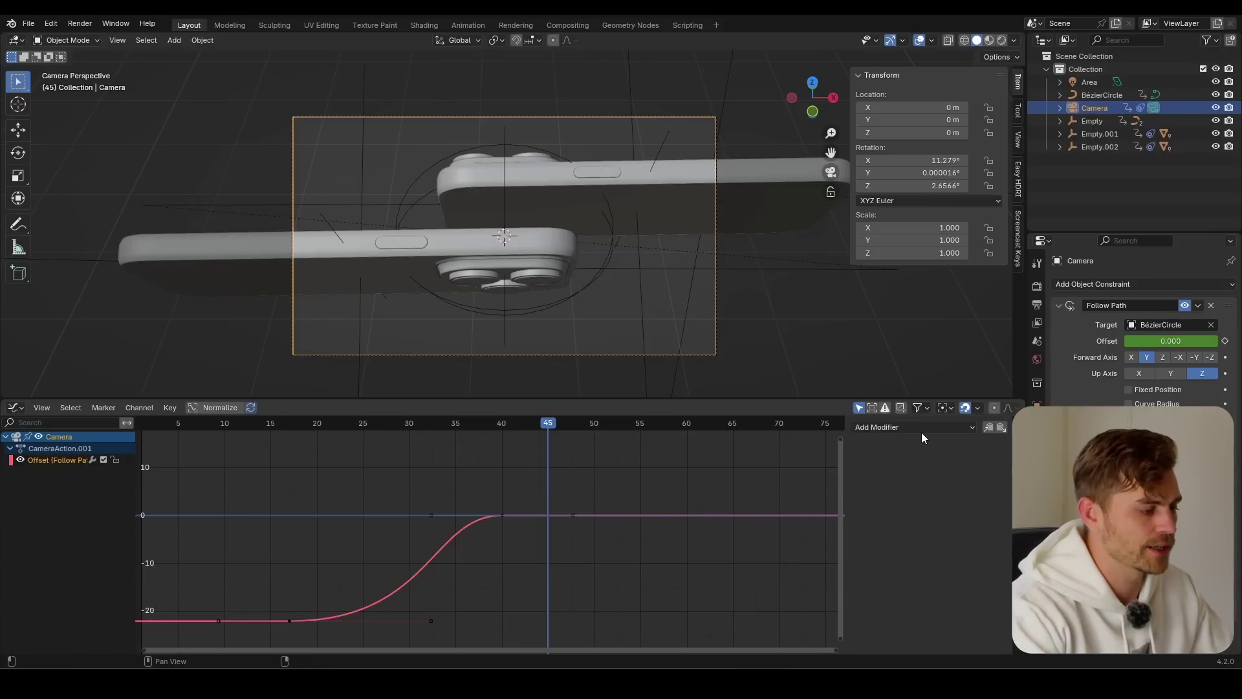
left_click(921, 432)
left_click(905, 482)
left_click(958, 498)
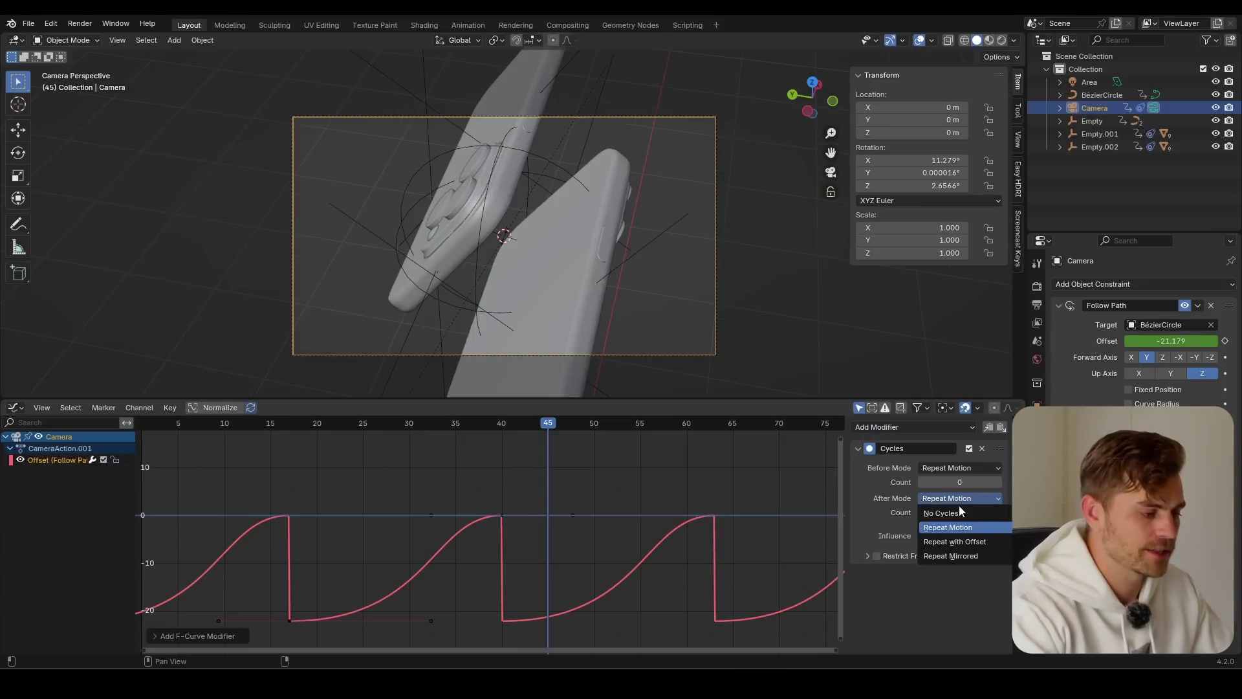
left_click(971, 538)
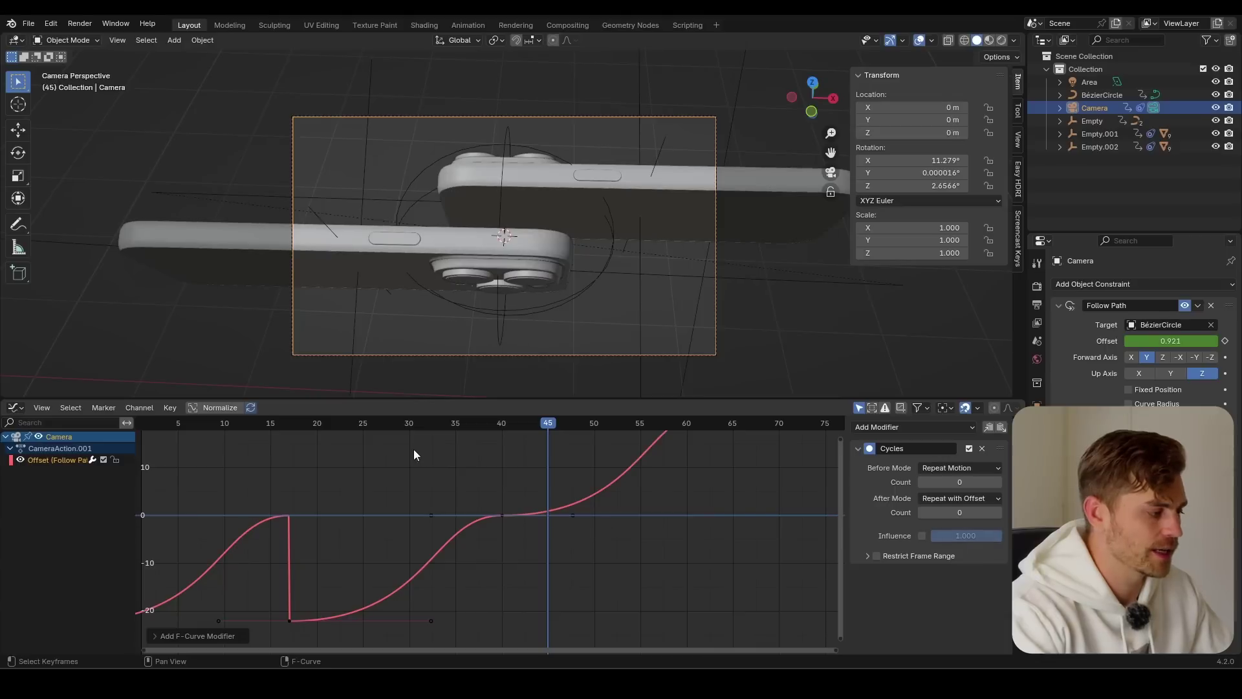
left_click(413, 428)
key("space")
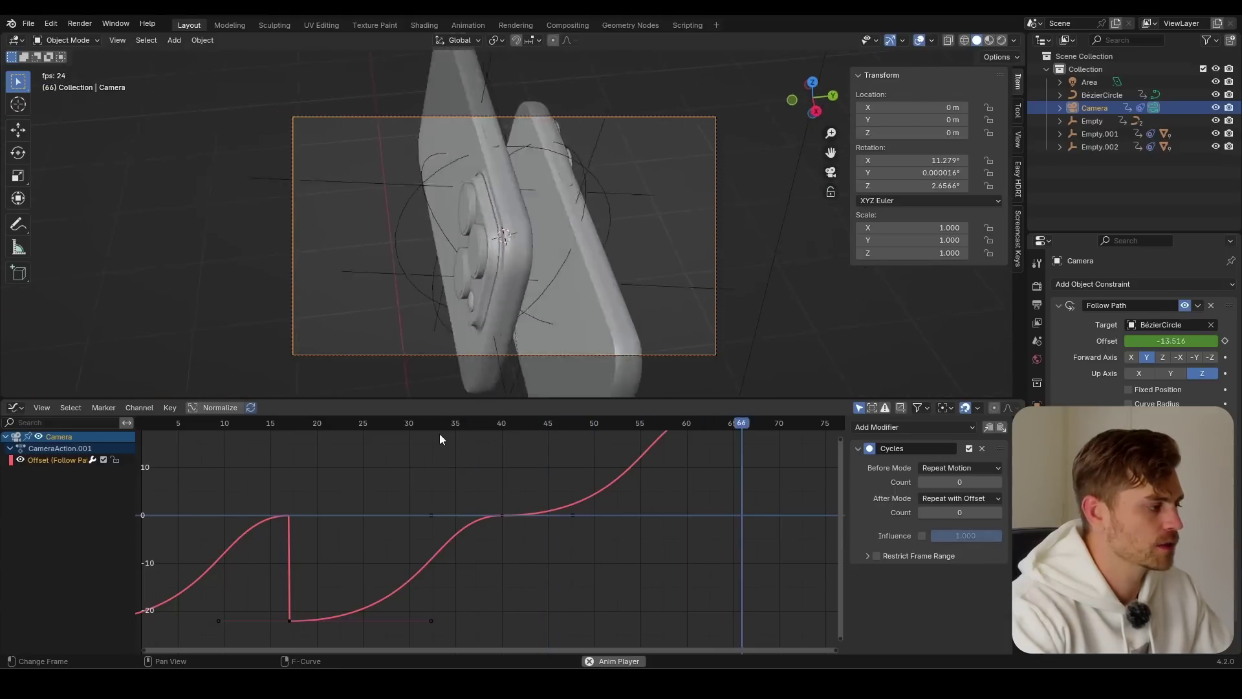
key("space")
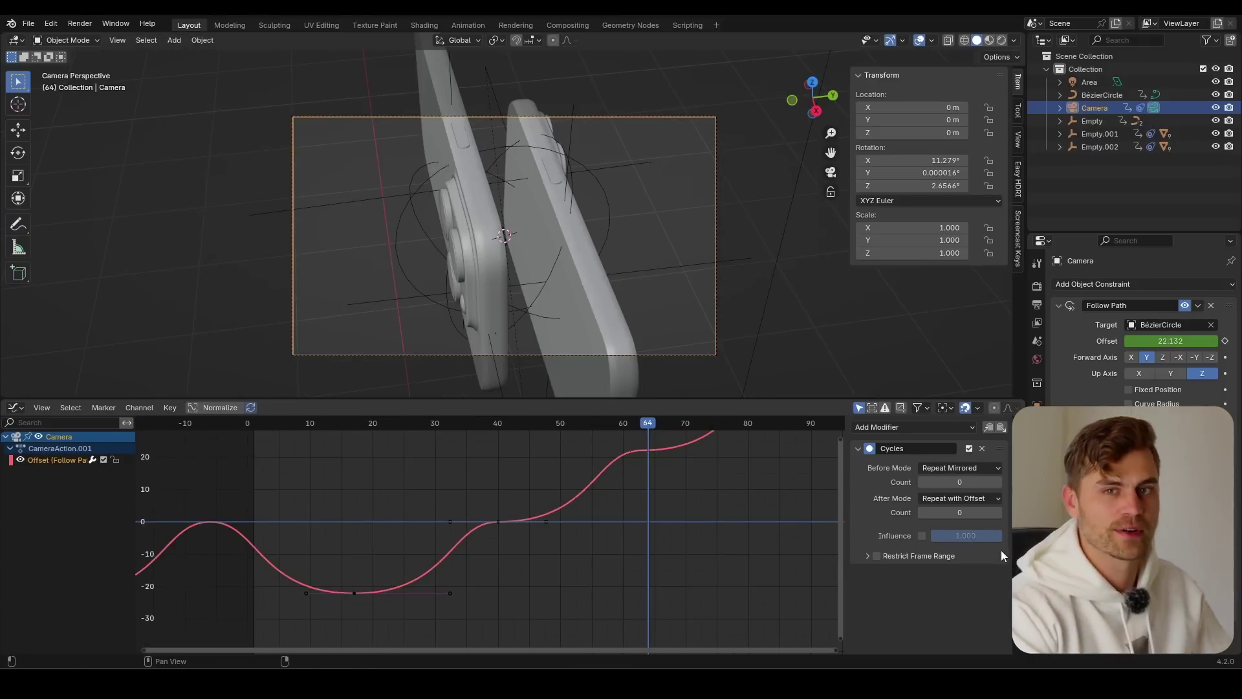
- Play the camera animation from the start of the timeline and save the file
left_click_drag(267, 423, 251, 425)
key("space")
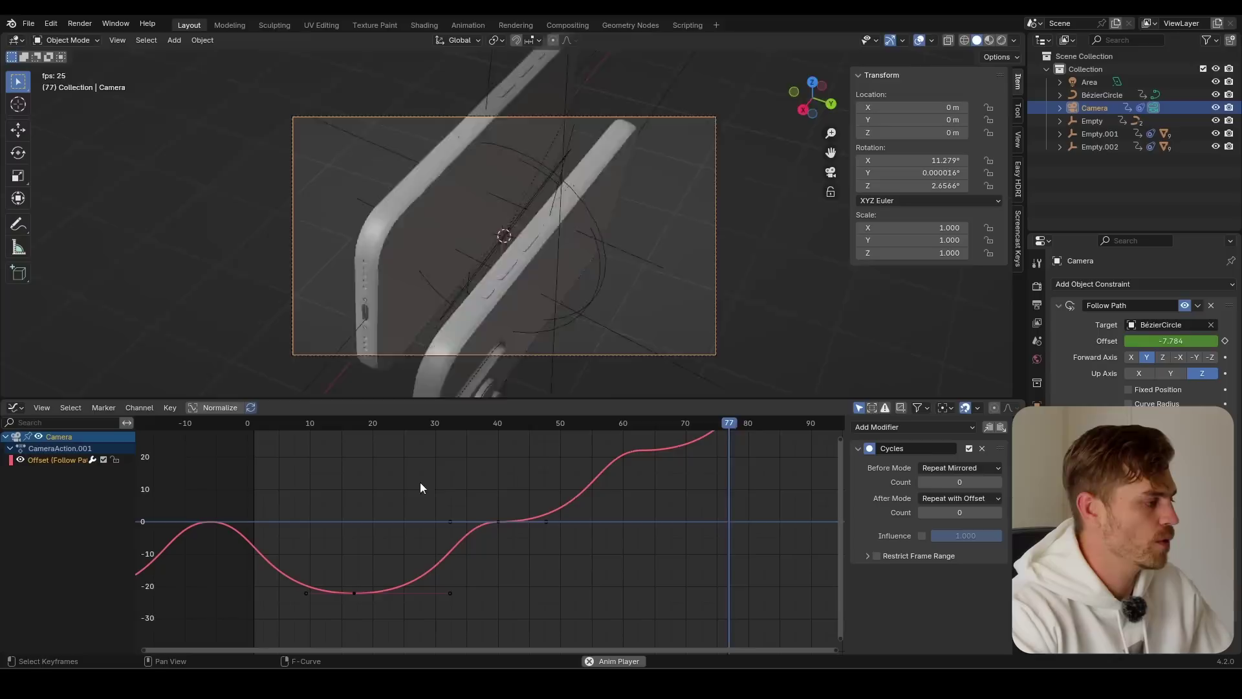
key("space")
key("ctrl+s")
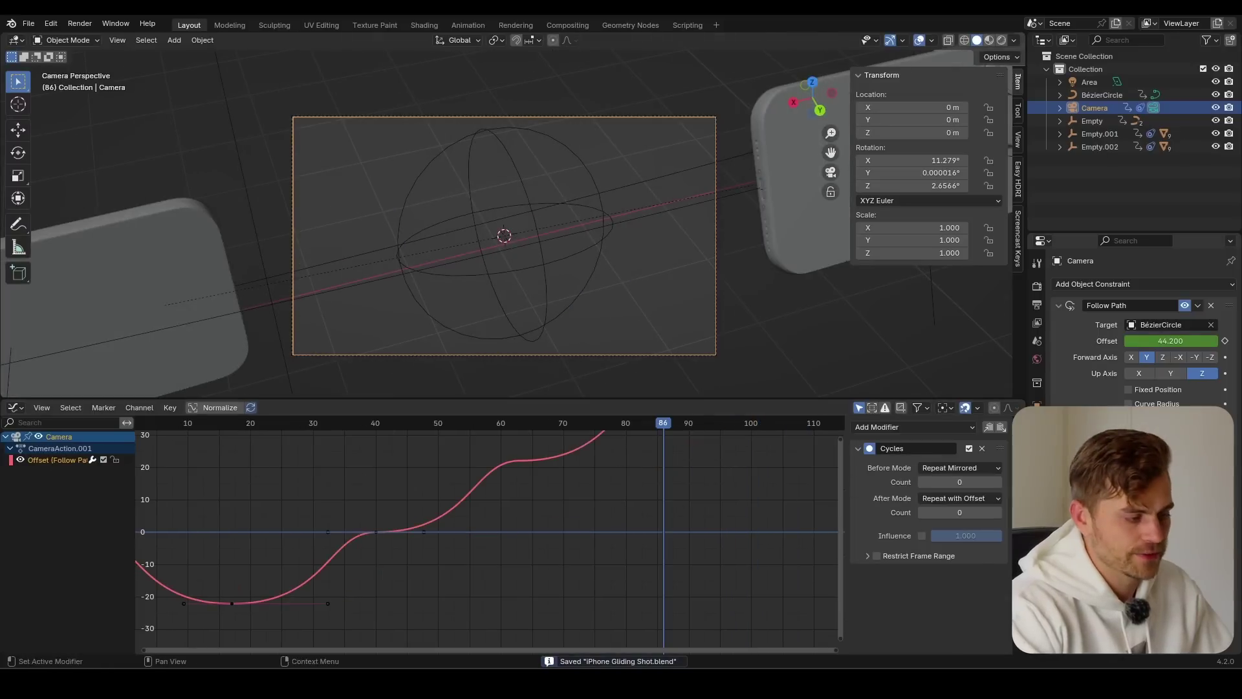
scroll(561, 478, "down", 3)
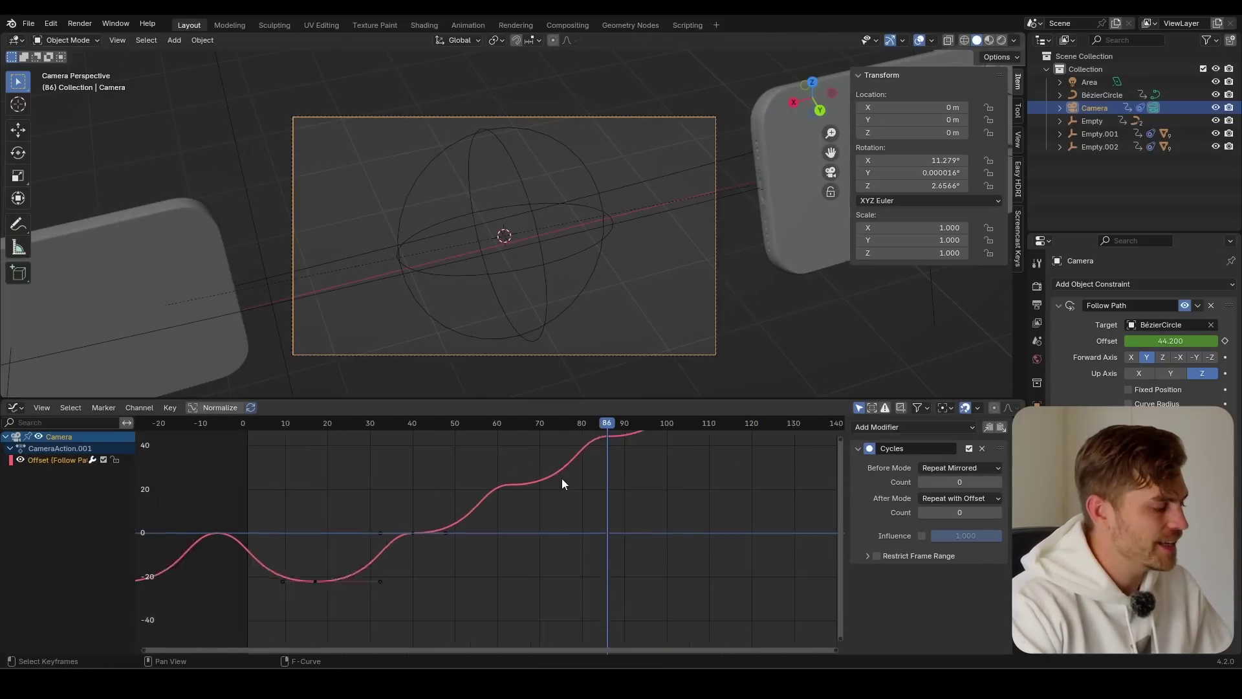
- Disable the Cycles modifier on the camera's Offset curve and play the animation to compare the motion without repetition
left_click(968, 448)
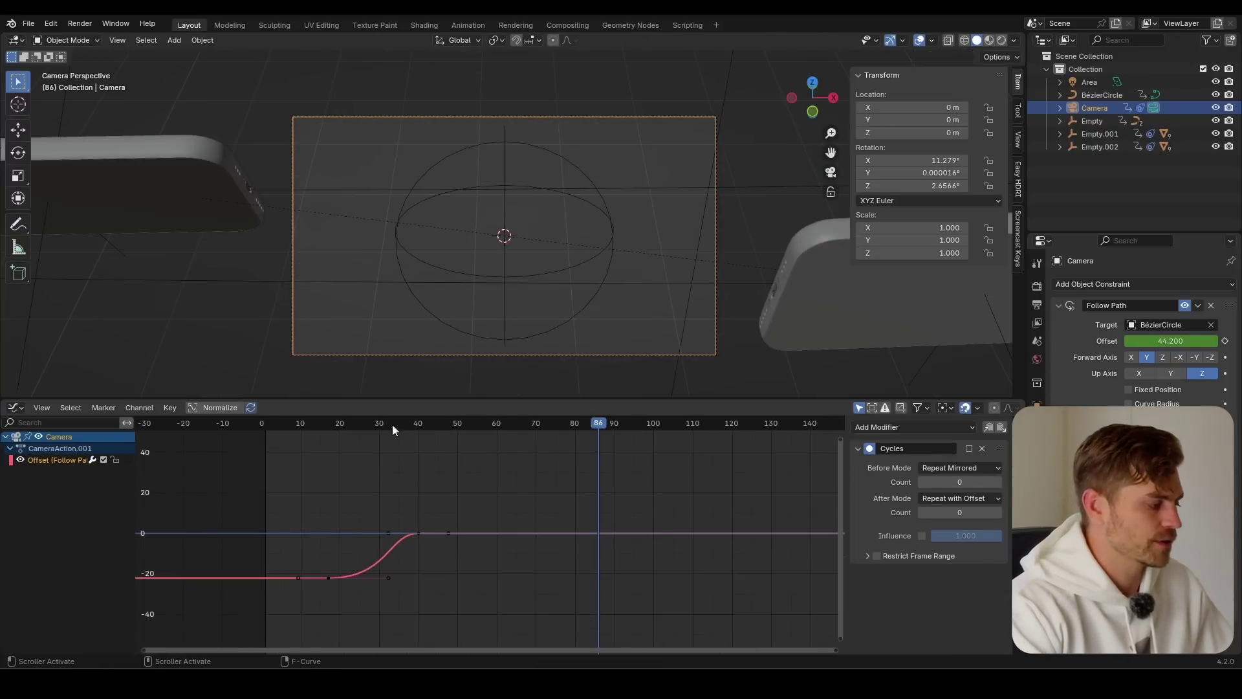
left_click(352, 425)
key("space")
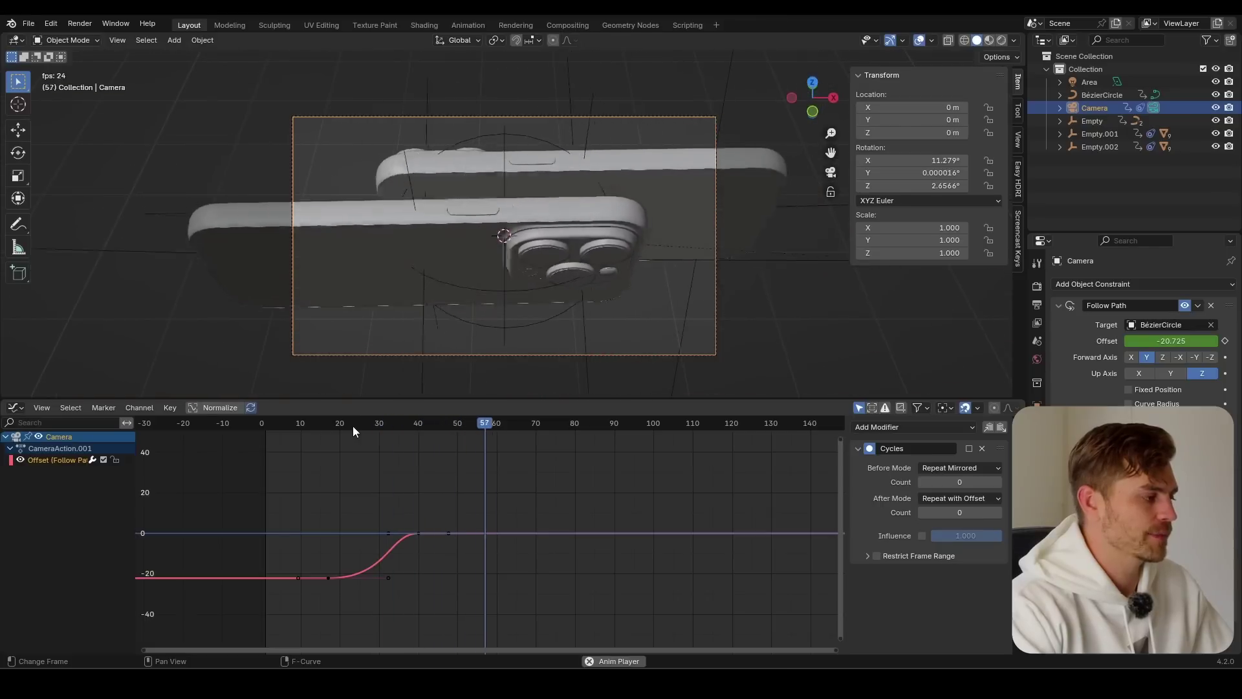
key("space")
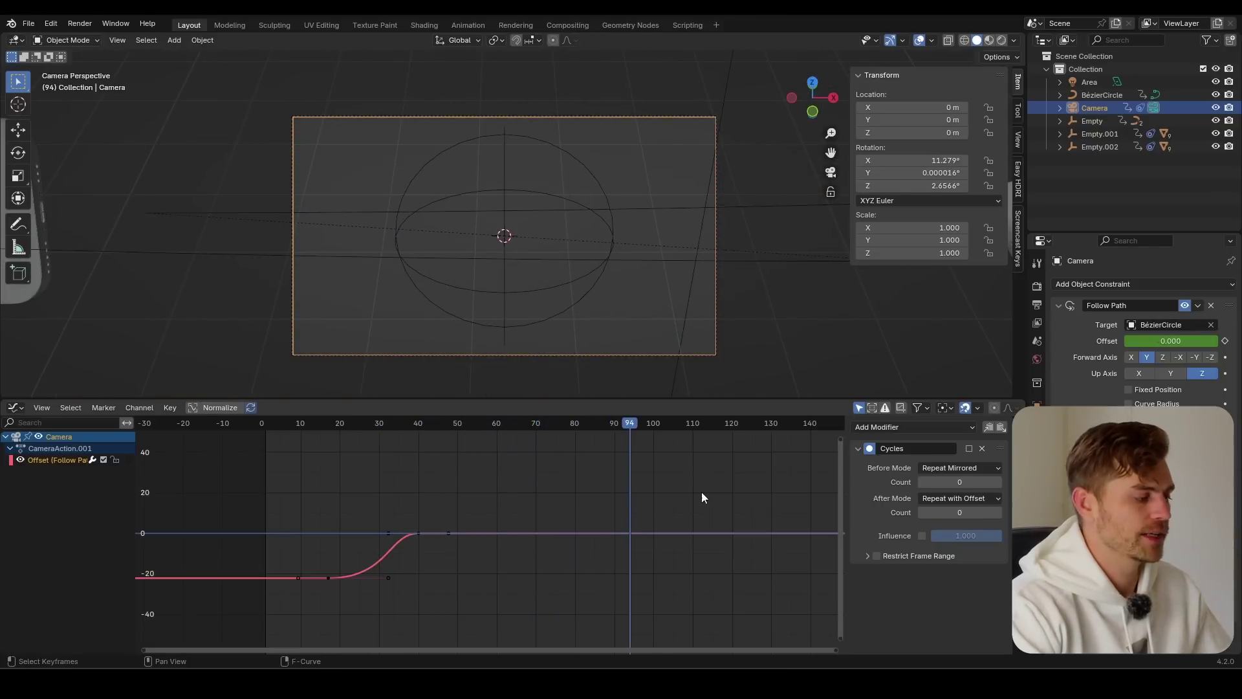
- Re-enable the Cycles modifier on the Offset curve and play the camera animation from the start of the timeline
left_click(969, 448)
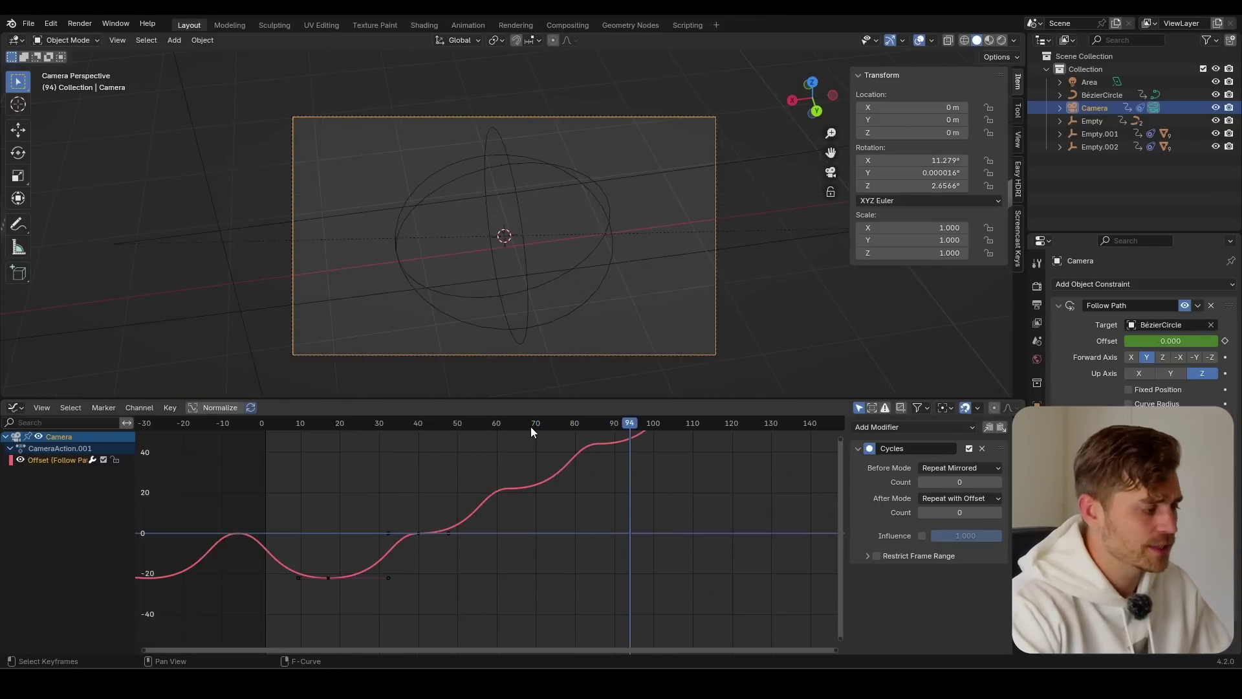
left_click_drag(333, 425, 263, 428)
key("space")
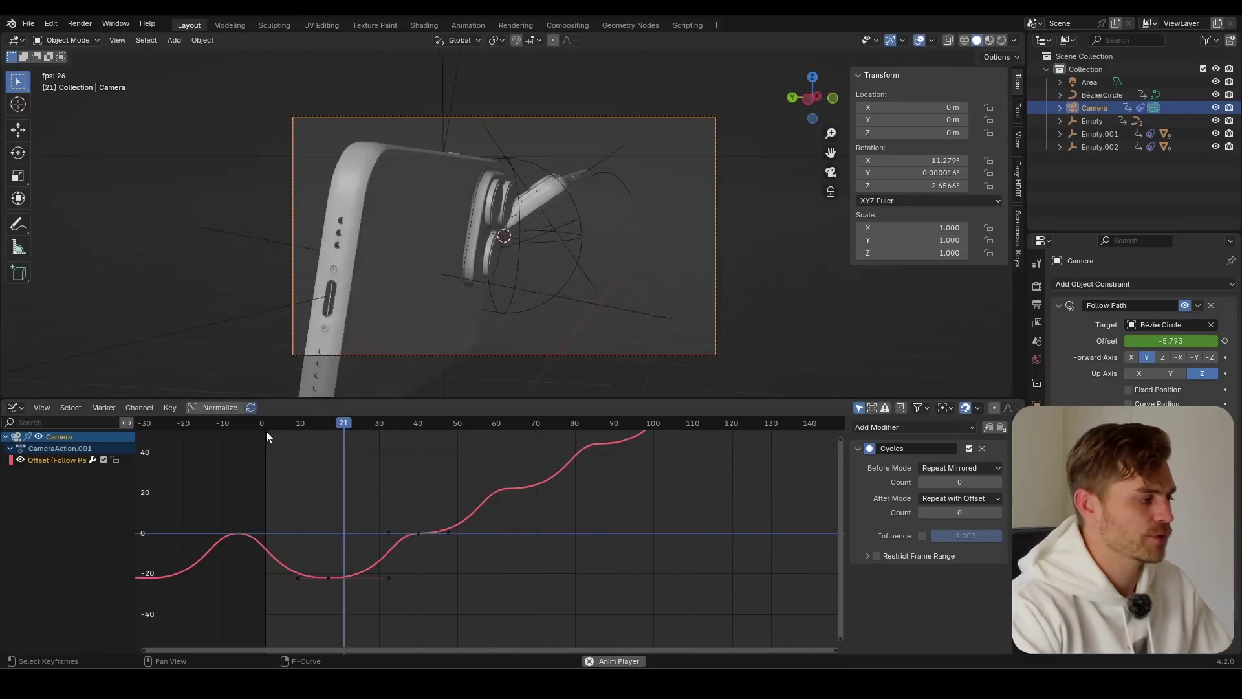
key("space")
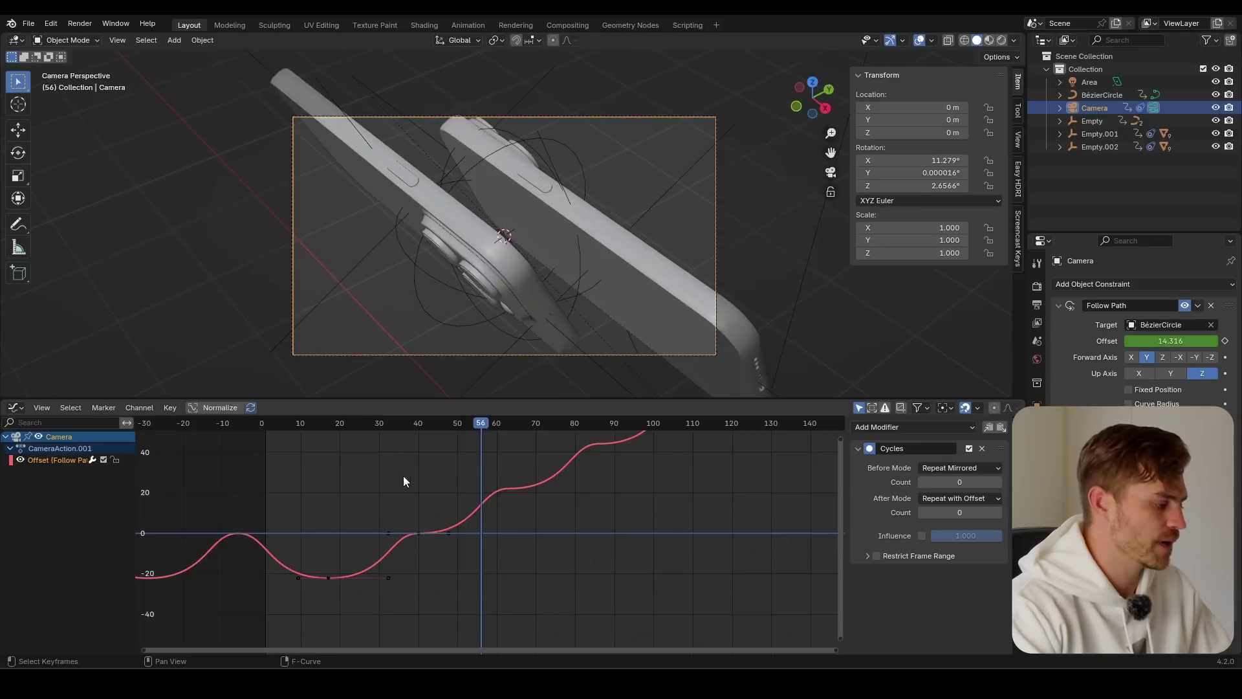